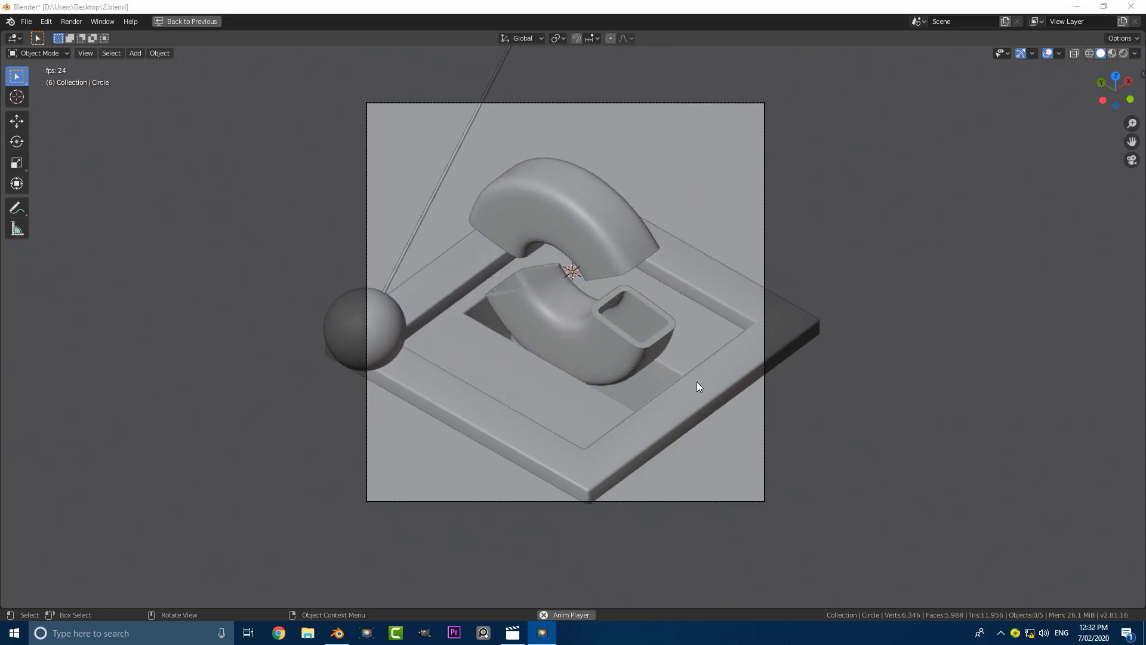
scroll(694, 387, "down", 3)
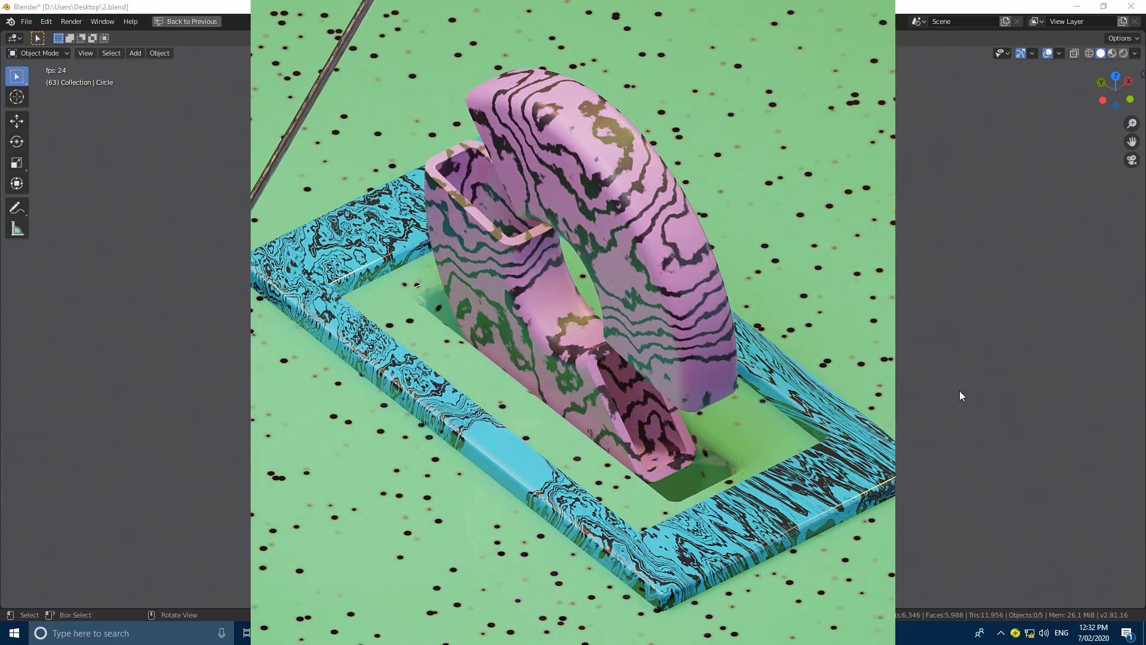
left_click(959, 396)
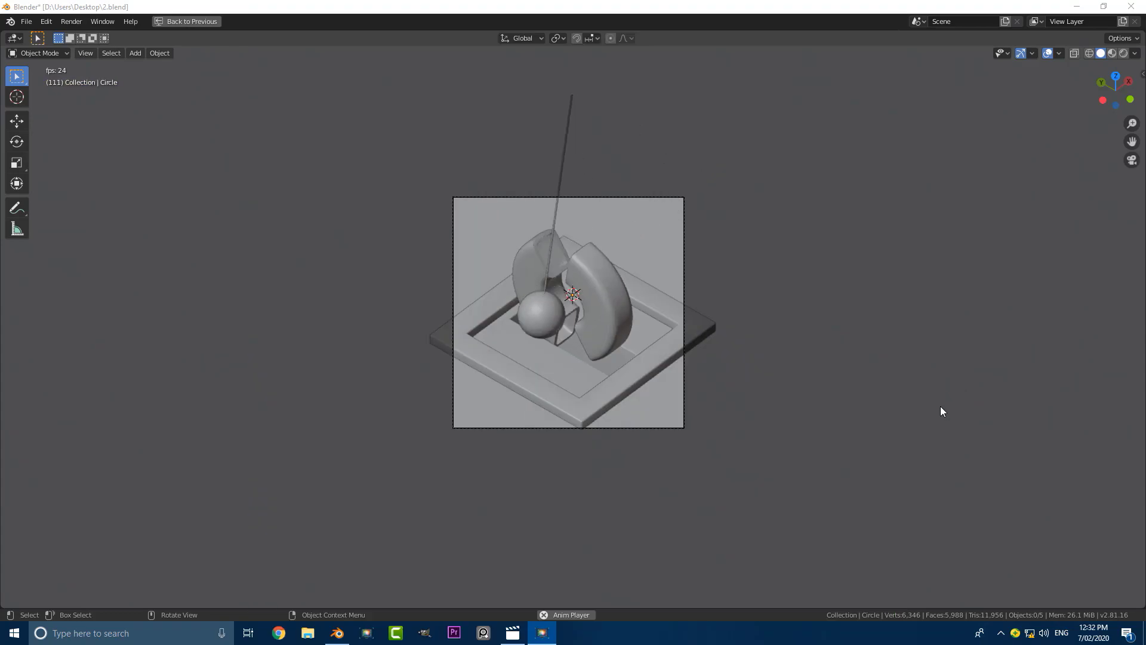
middle_click_drag(668, 376, 832, 358)
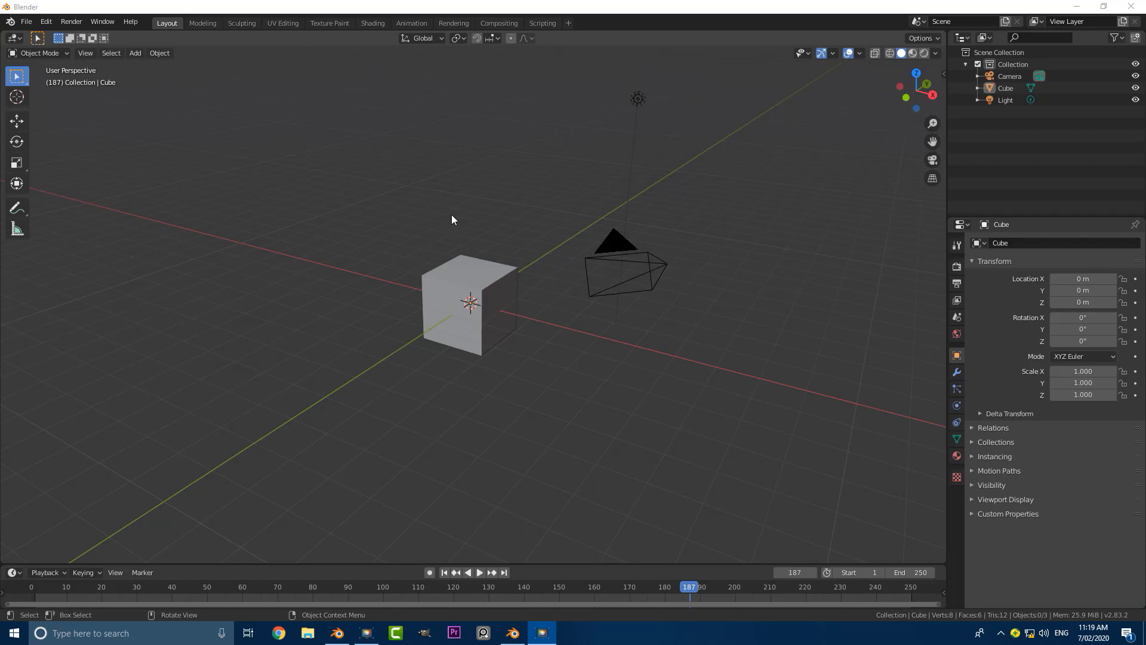
- Delete all the default objects (cube, camera and light) from the scene
scroll(508, 202, "down", 5)
scroll(509, 244, "up", 4)
middle_click_drag(507, 202, 511, 243)
key("a")
scroll(508, 239, "up", 1)
key("x")
left_click(486, 244)
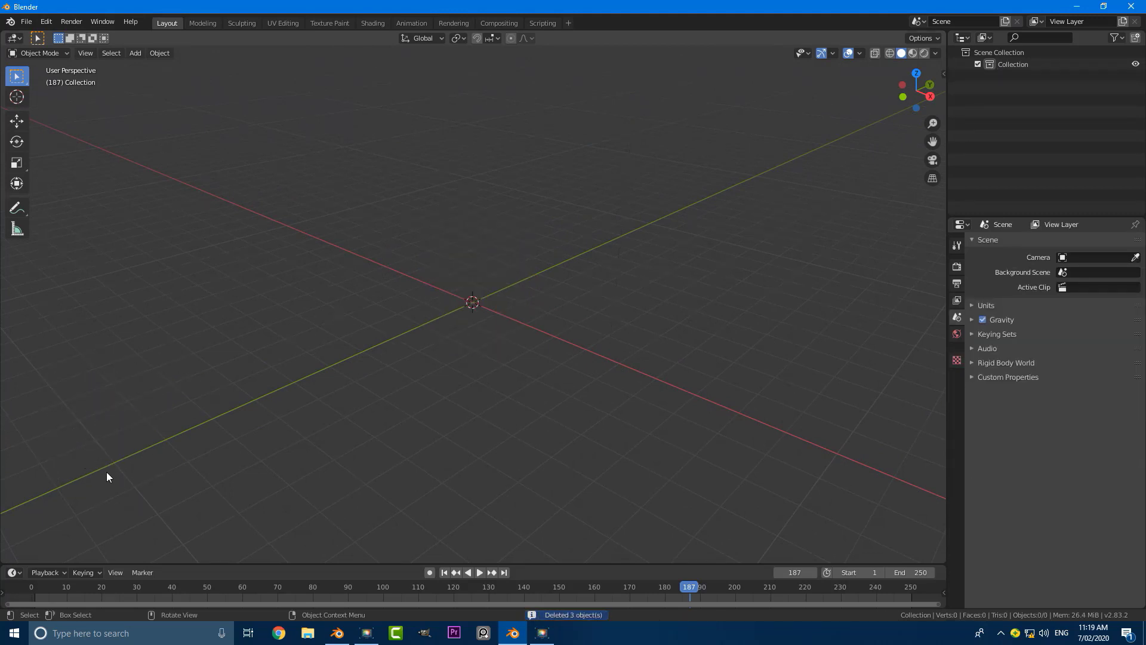
- Add a mesh circle at the world origin of the empty scene
middle_click(506, 407)
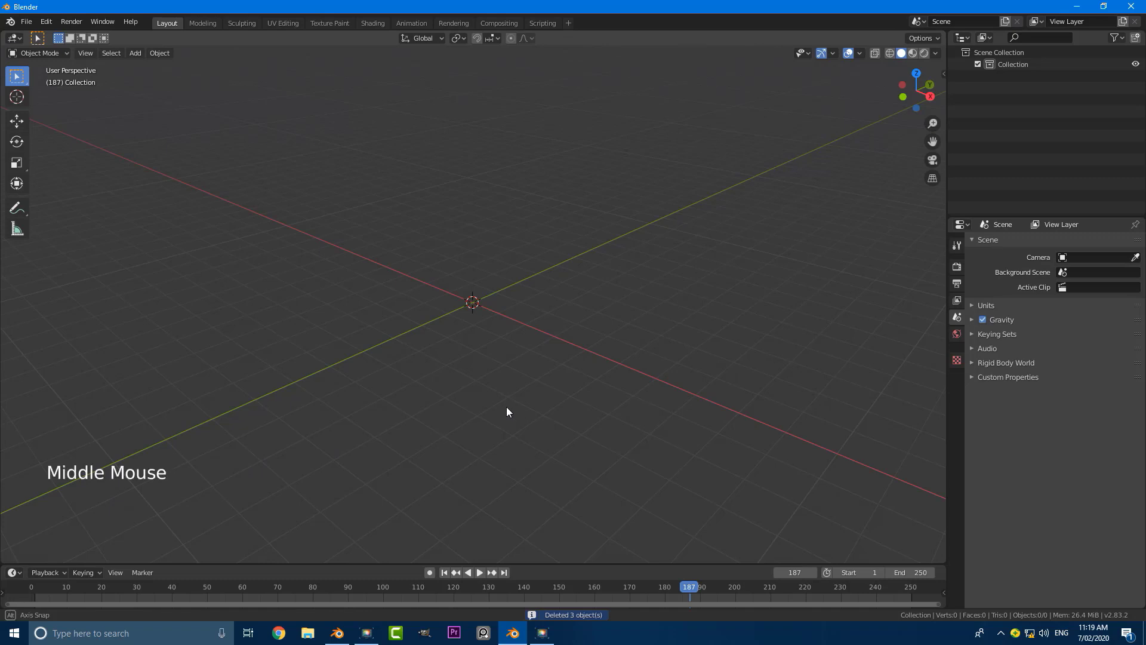
middle_click_drag(516, 325, 539, 314)
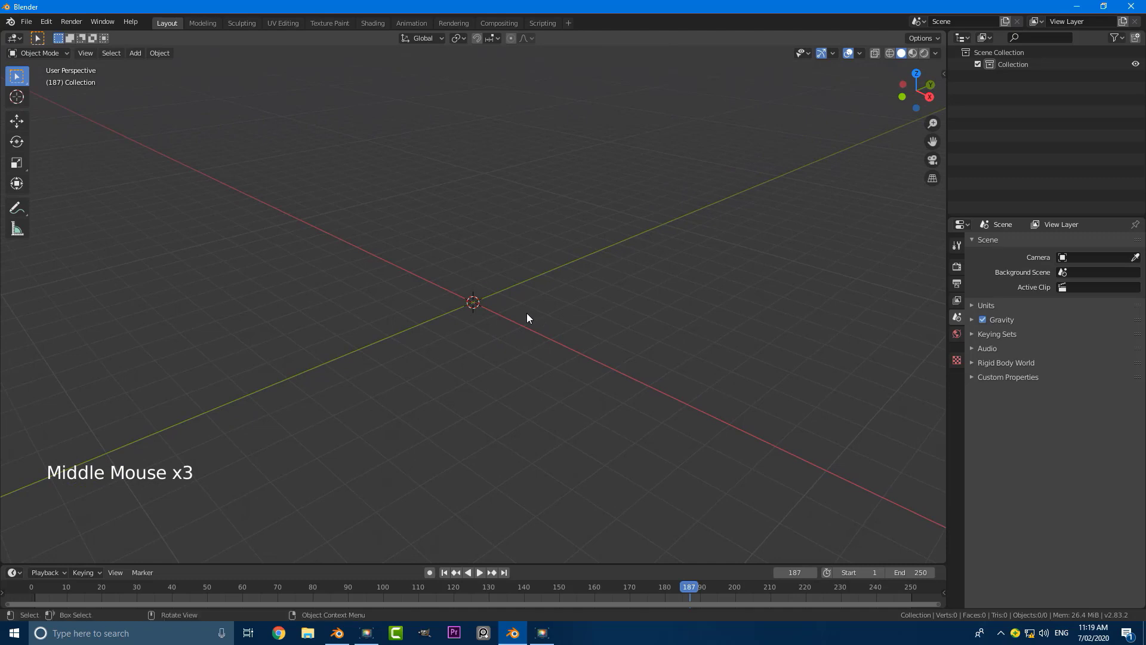
key("shift+a")
mouse_move(508, 317)
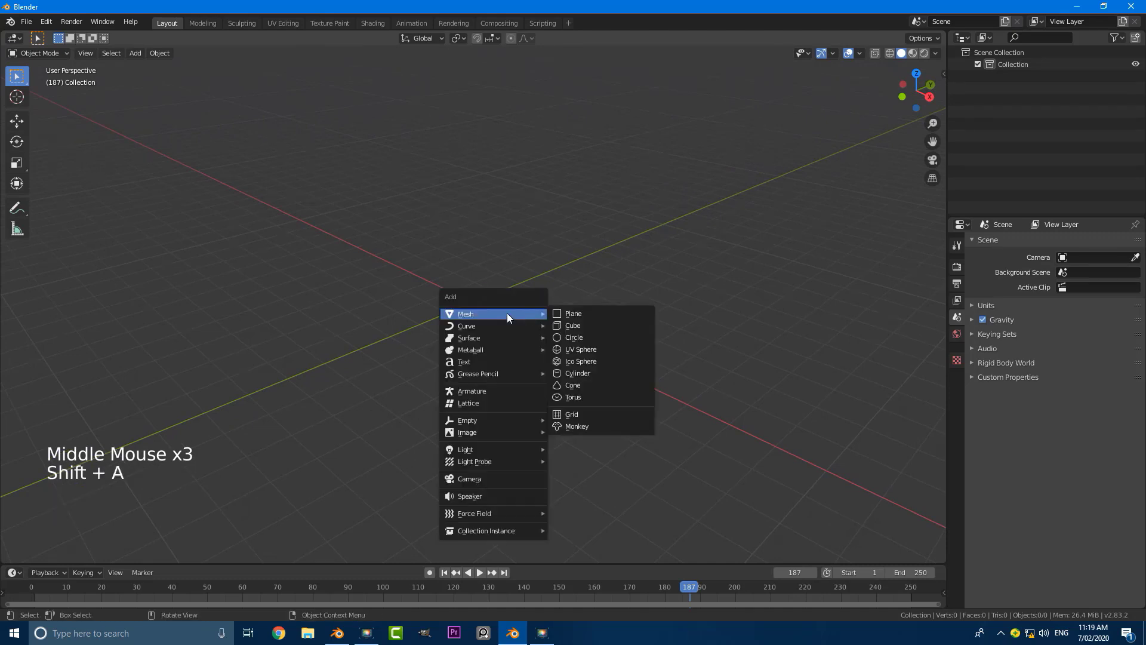
left_click(574, 337)
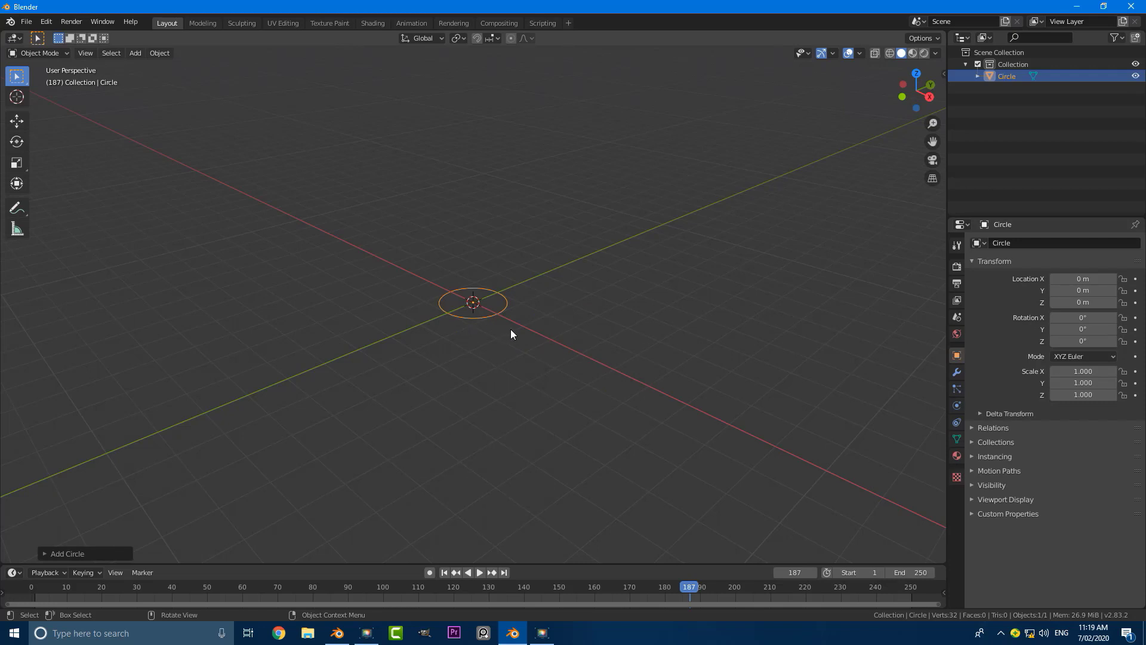
- Rotate the circle 90° around the global X axis so it stands upright
key("KP_1")
scroll(516, 327, "up", 7)
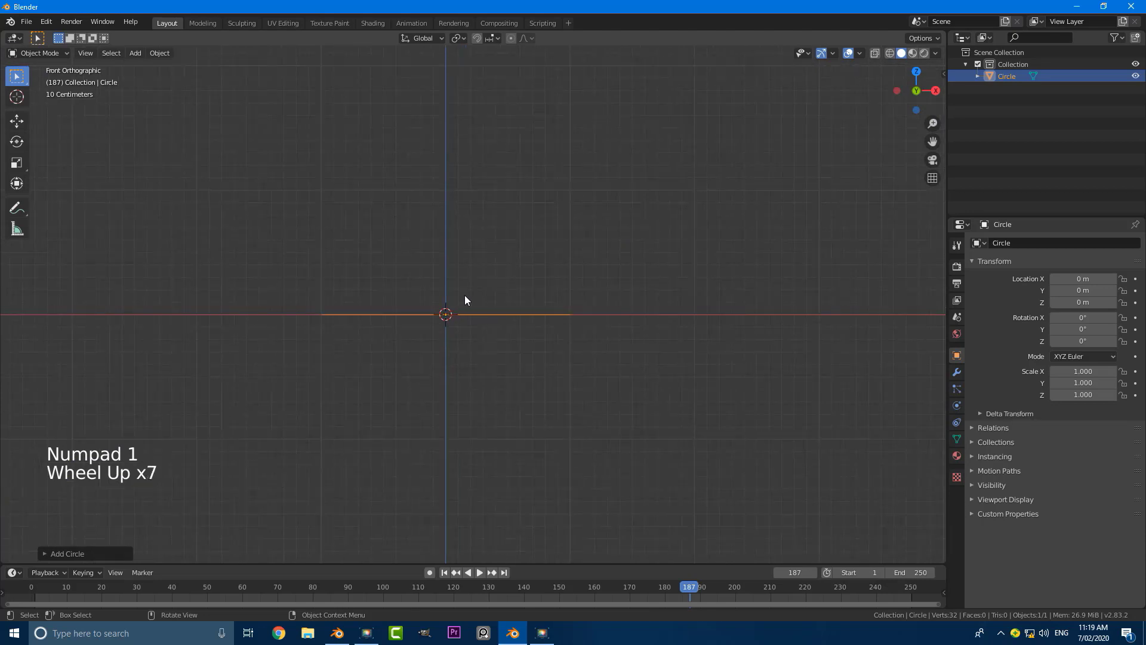
middle_click_drag(479, 290, 516, 319, "shift")
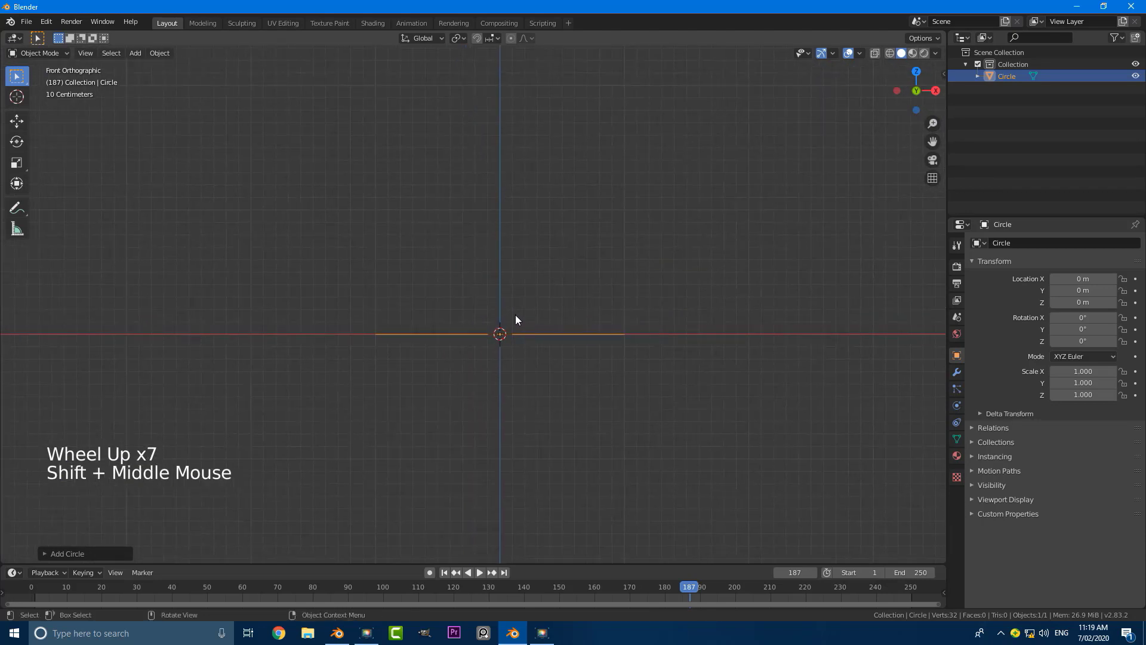
key("r")
key("x")
key("9")
key("0")
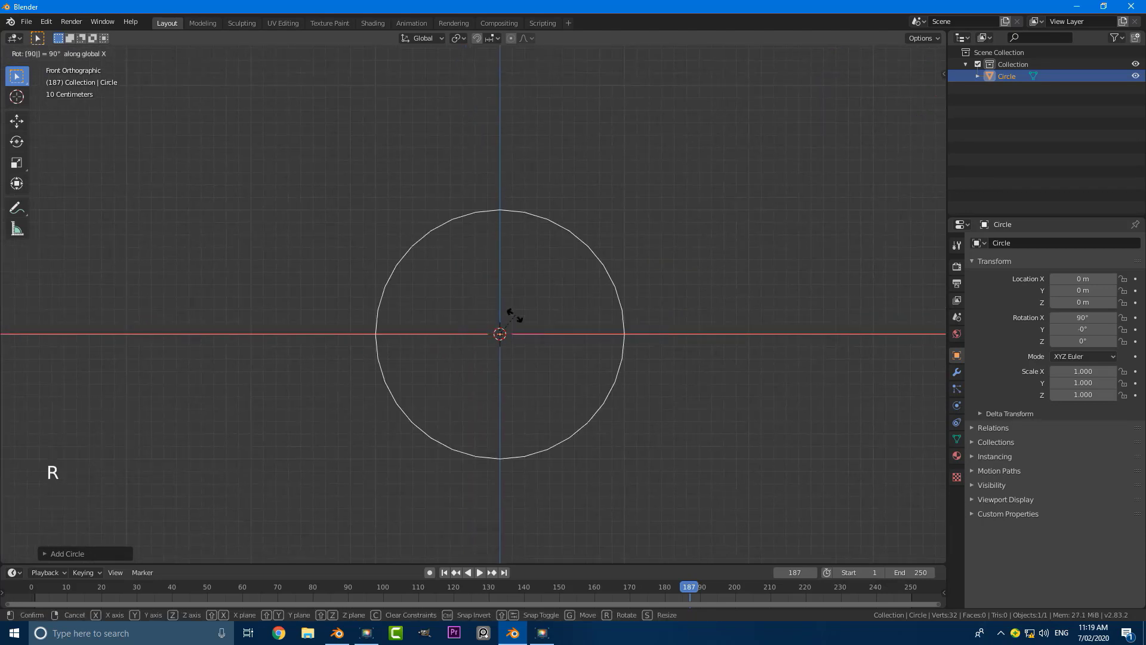
left_click(514, 315)
scroll(547, 339, "down", 2)
scroll(564, 262, "up", 2)
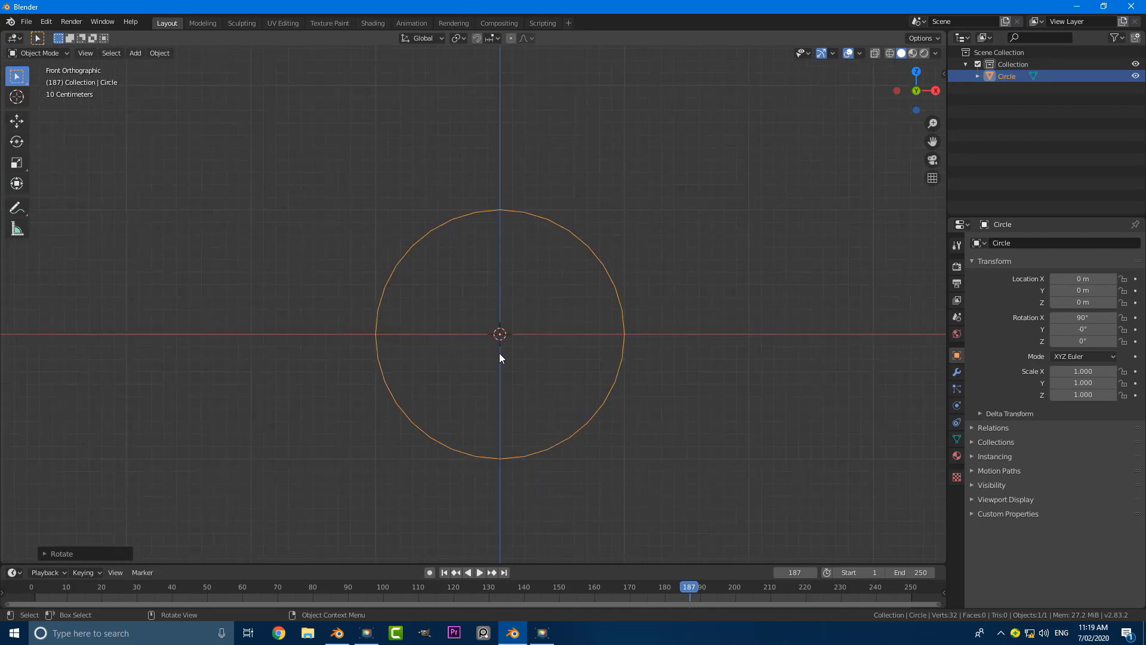
- Rotate the circle 90° around the global Z axis so it is edge-on in the front view
key("r")
key("z")
key("9")
key("0")
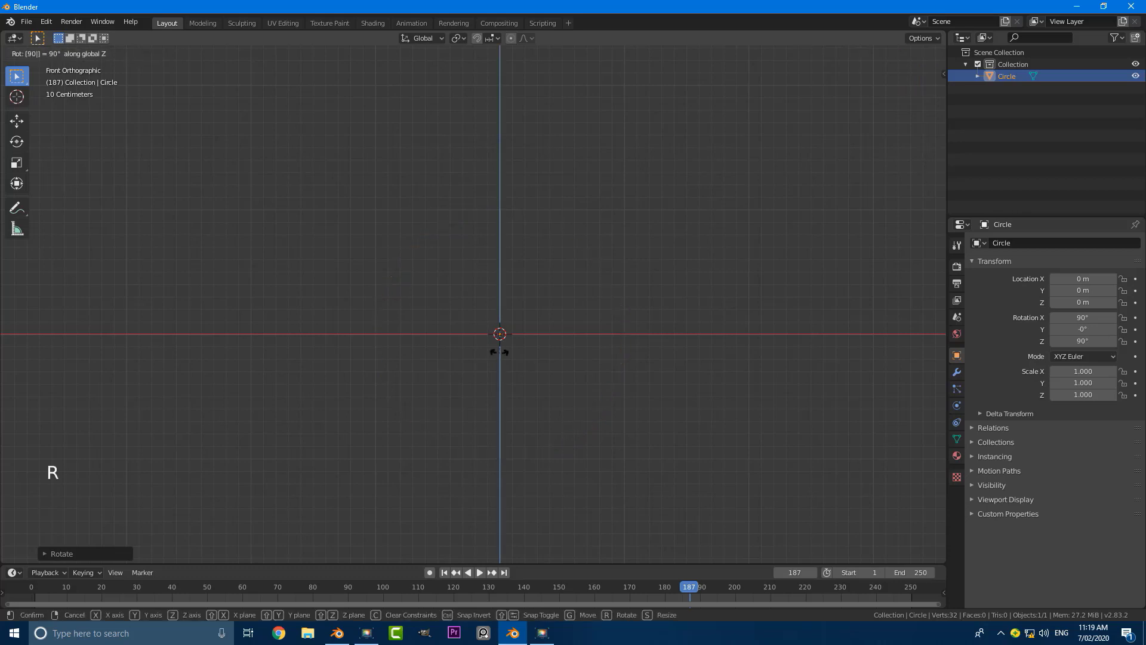
left_click(500, 353)
scroll(499, 352, "down", 3)
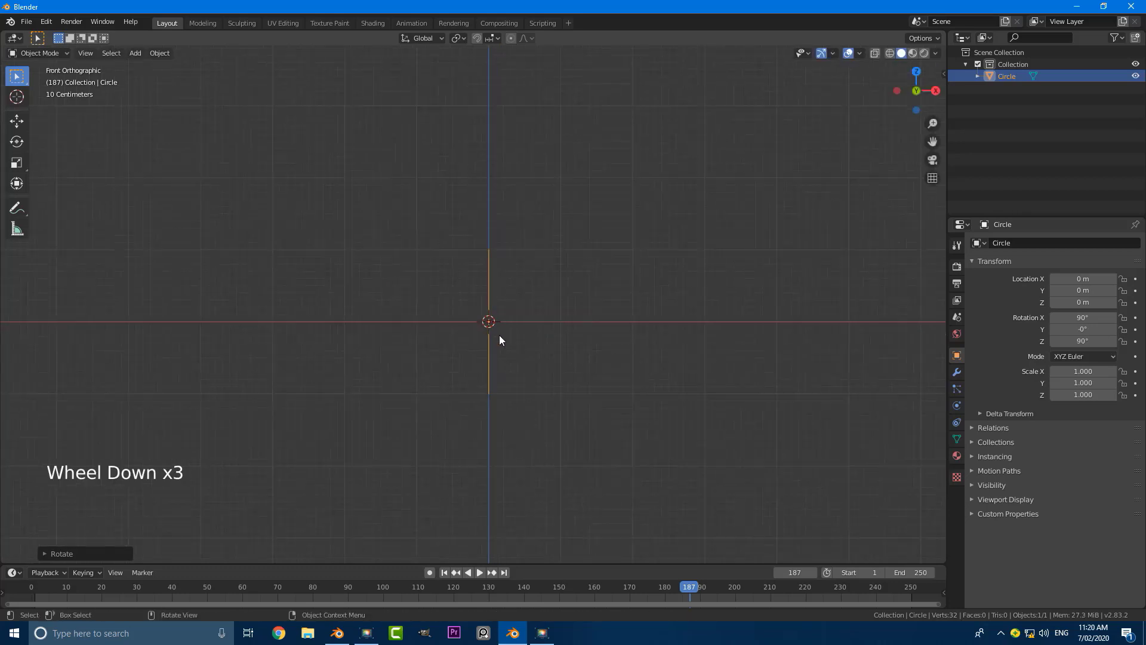
- Apply the circle's rotation to its mesh data
mouse_move(455, 279)
middle_mouse_down()
mouse_move(450, 315)
mouse_move(512, 287)
mouse_move(425, 286)
mouse_move(479, 339)
mouse_move(494, 310)
mouse_move(481, 286)
mouse_move(468, 289)
middle_mouse_up()
key("KP_1")
scroll(477, 295, "up", 3)
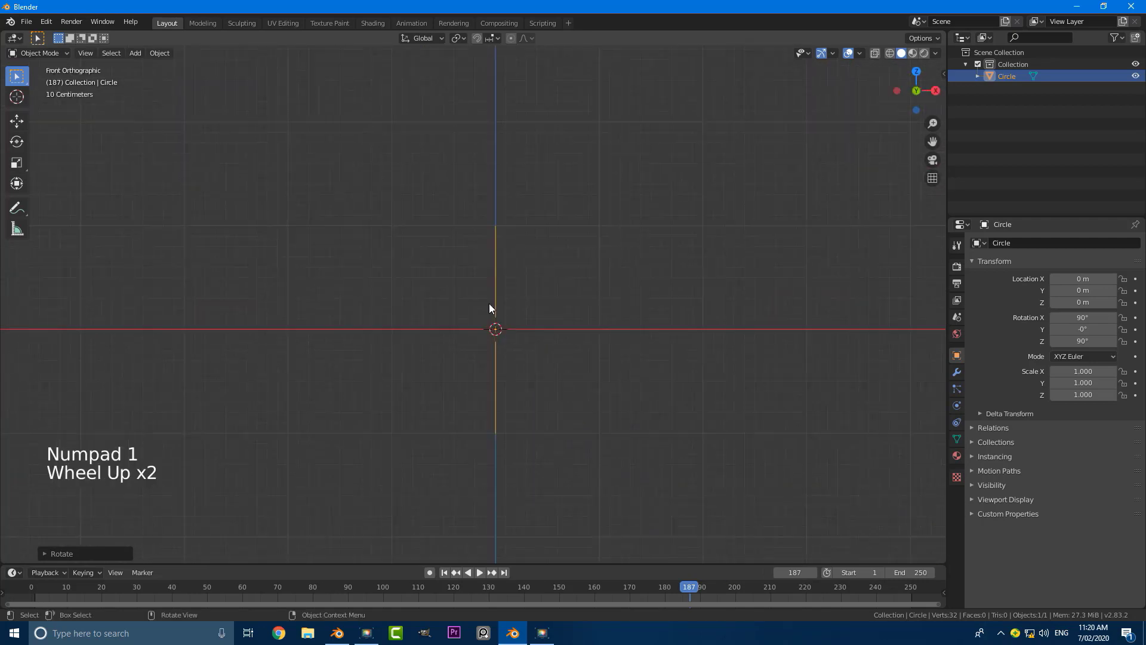
scroll(431, 259, "down", 2)
middle_click_drag(431, 260, 478, 289)
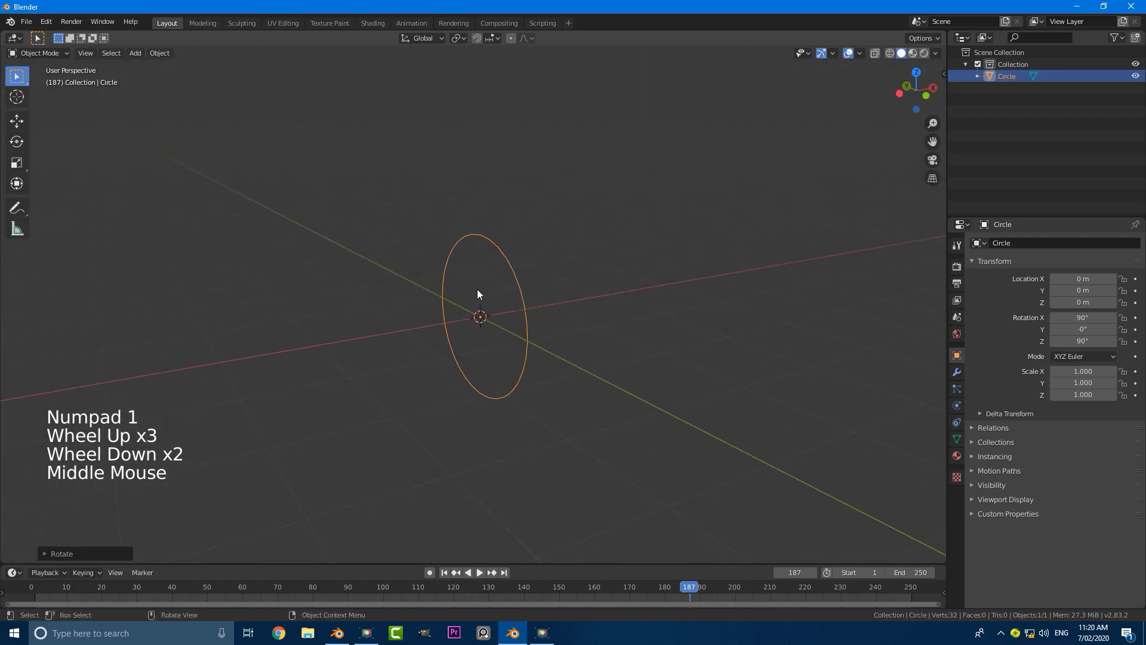
scroll(483, 286, "up", 2)
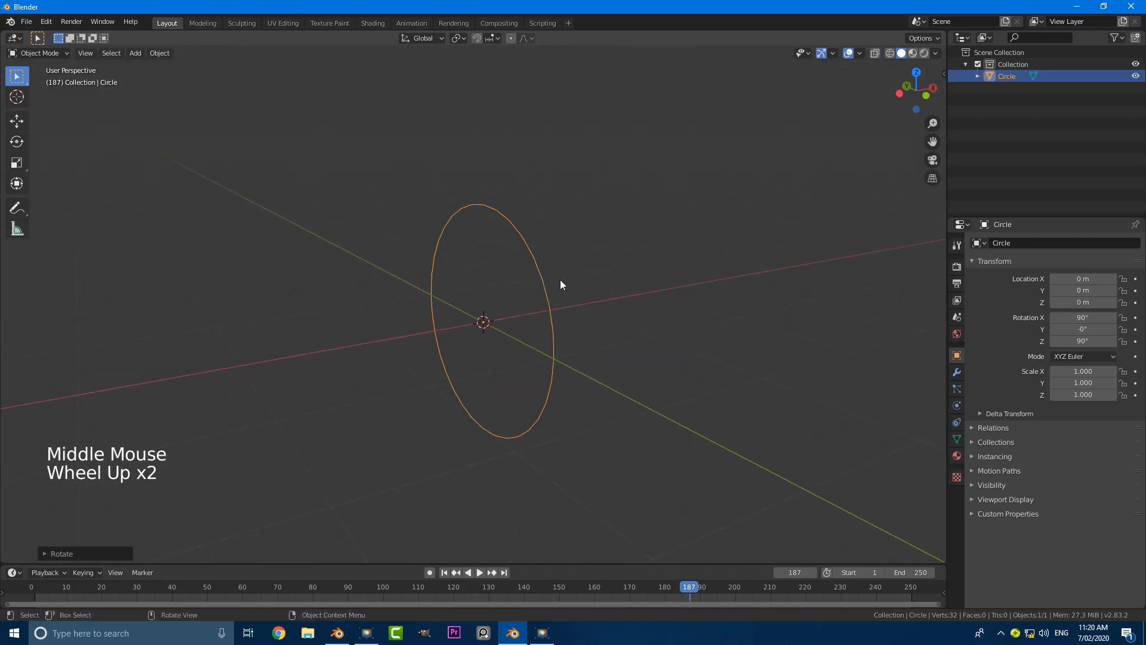
key("ctrl+a")
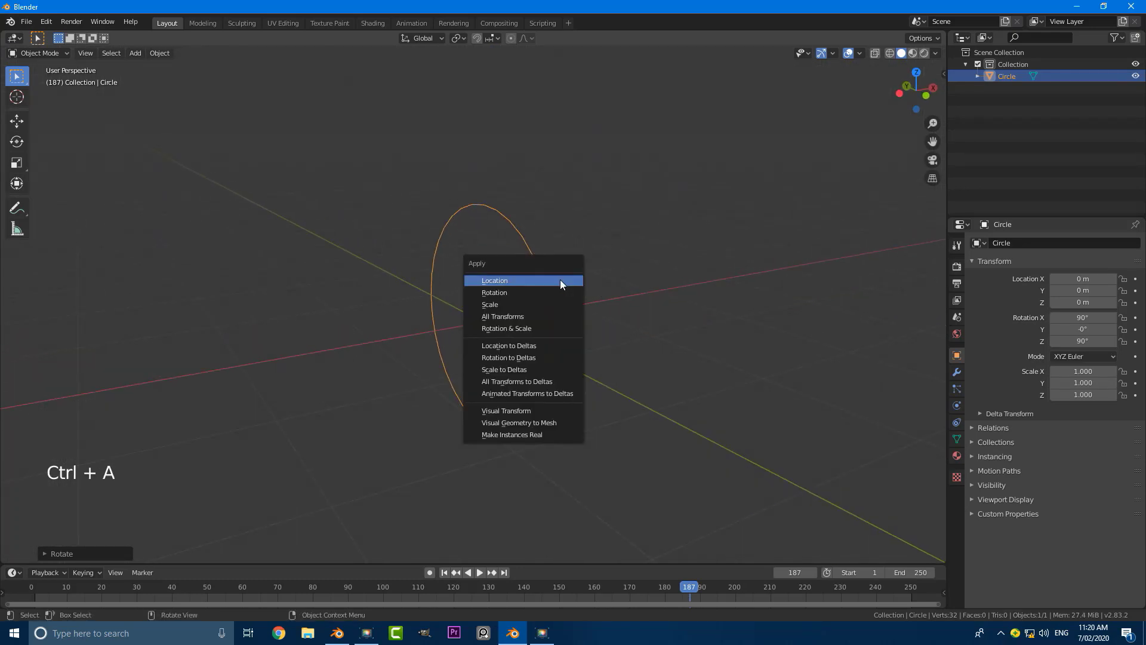
left_click(493, 293)
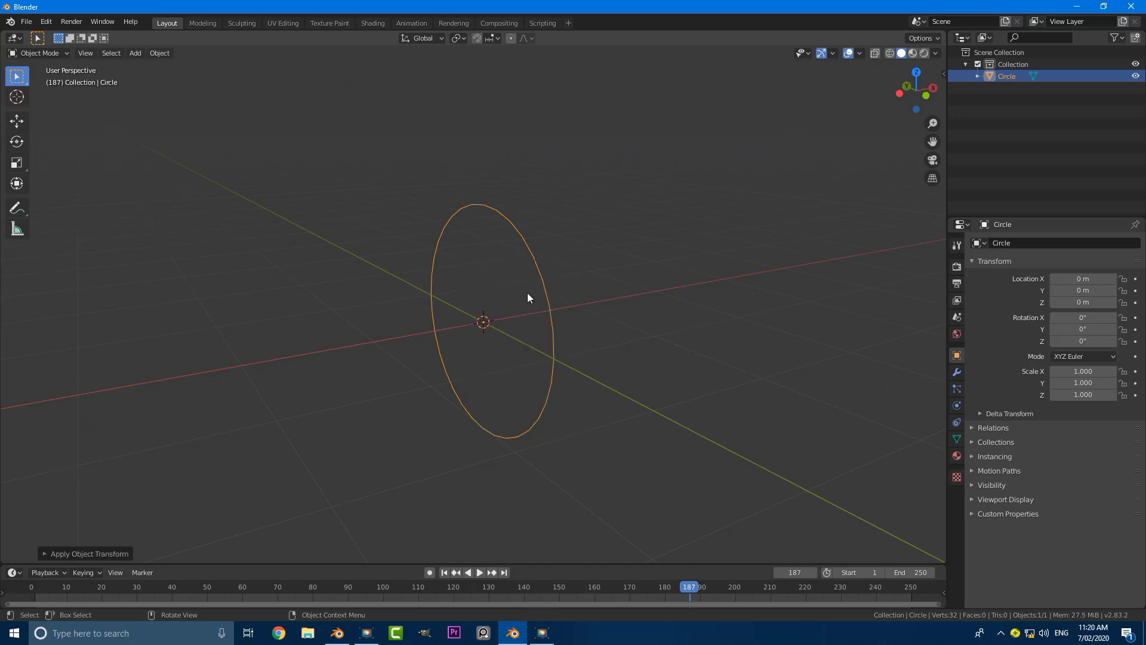
- Show the circle's location, rotation, scale and dimensions beside the 3D view to check its rotation
middle_click(621, 284)
key("n")
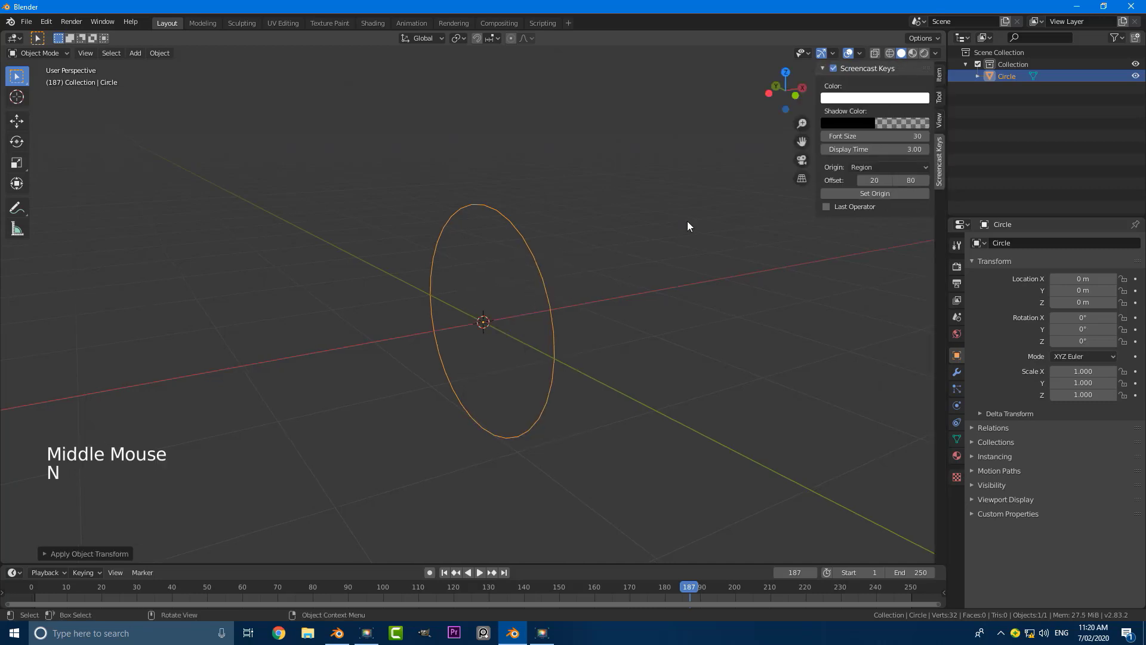
left_click(940, 71)
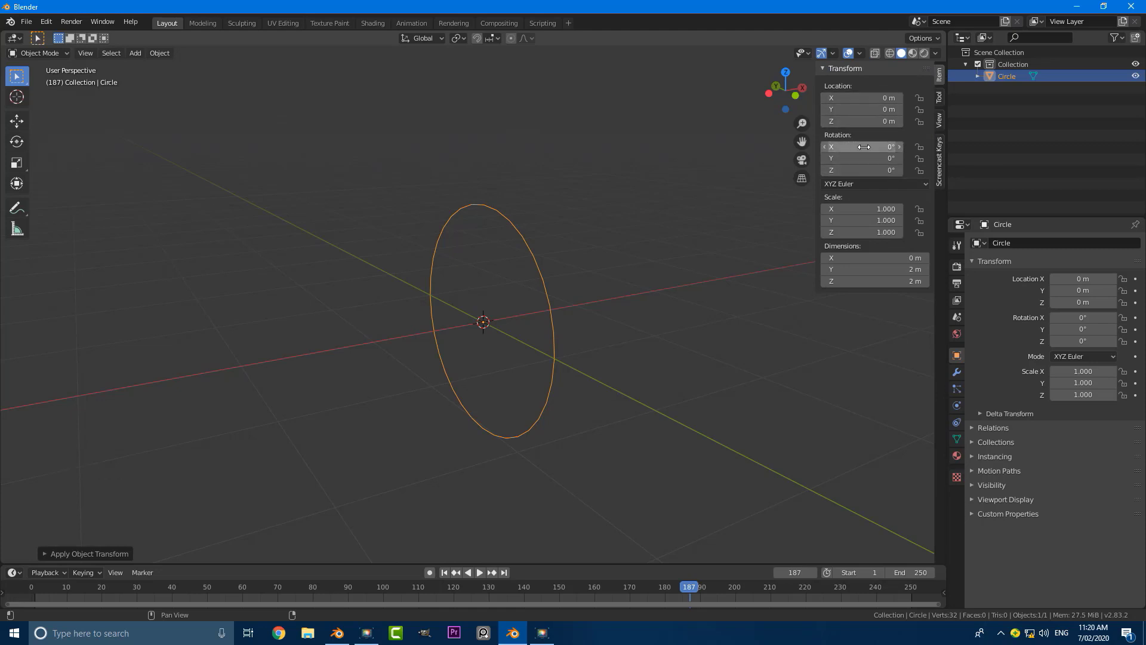
middle_click_drag(553, 289, 539, 288)
scroll(523, 310, "down", 2)
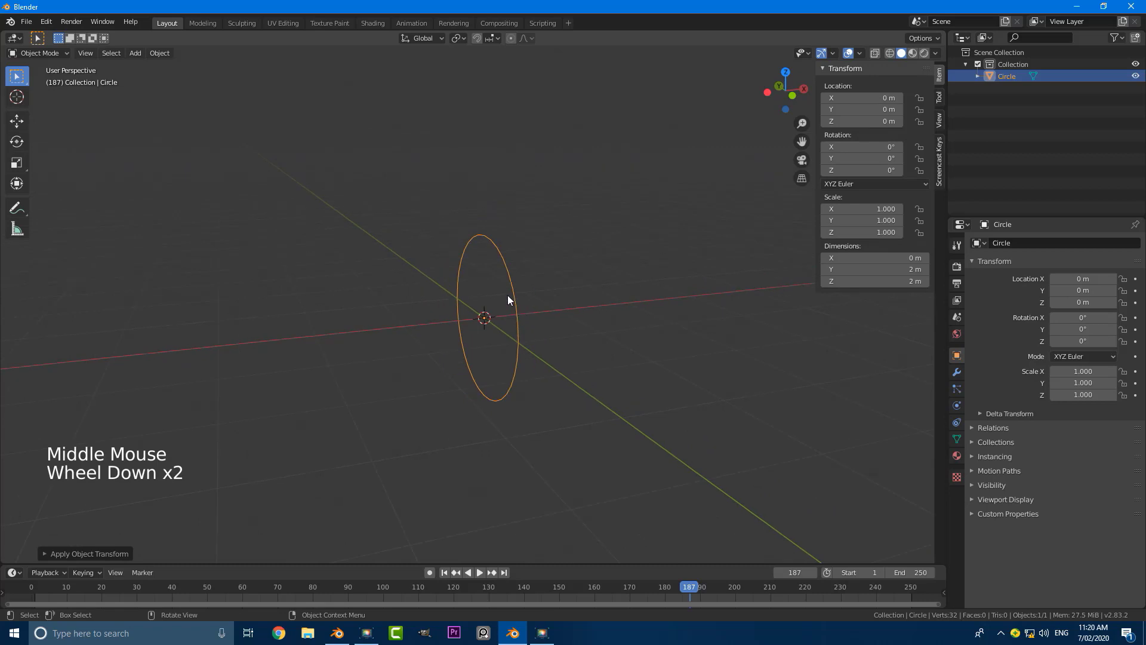
scroll(510, 298, "up", 2)
- In Edit Mode, move all of the circle's vertices about -0.29 m along the X axis, keeping the origin in place
left_click(44, 55)
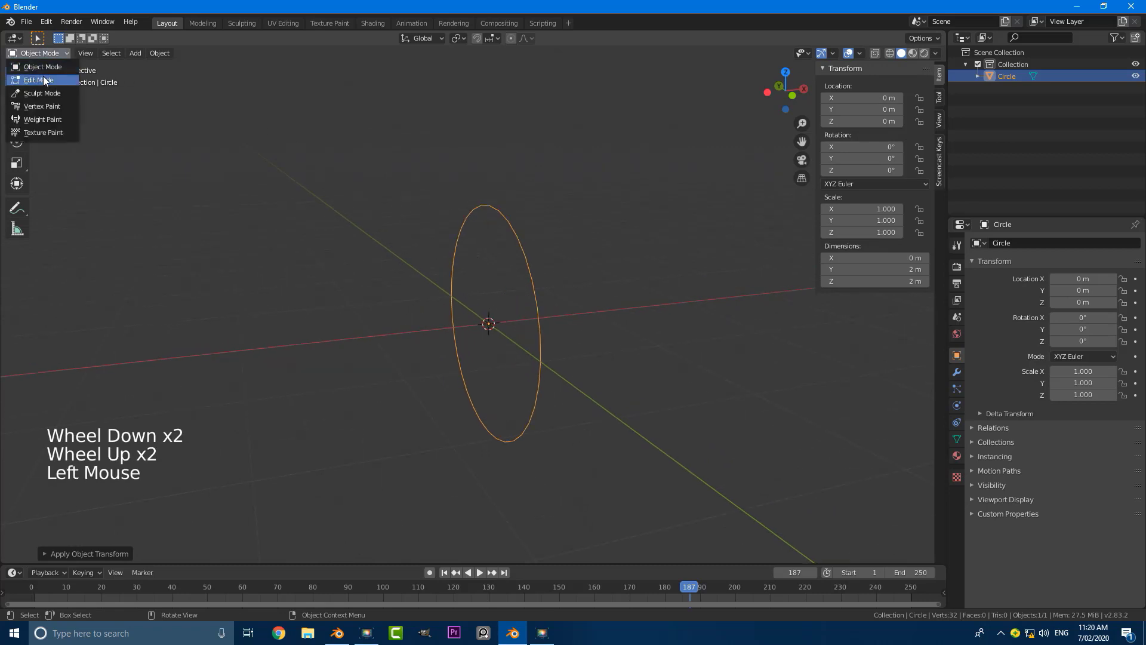
left_click(44, 80)
middle_click_drag(500, 283, 504, 271)
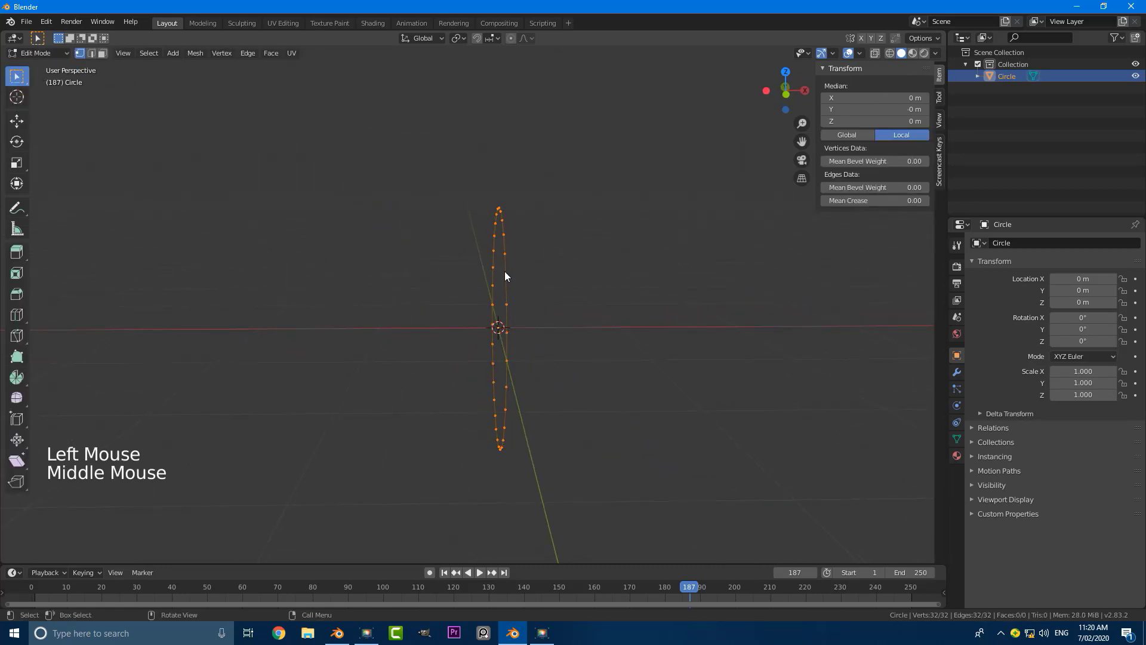
key("KP_1")
key("g")
key("x")
left_click(468, 269)
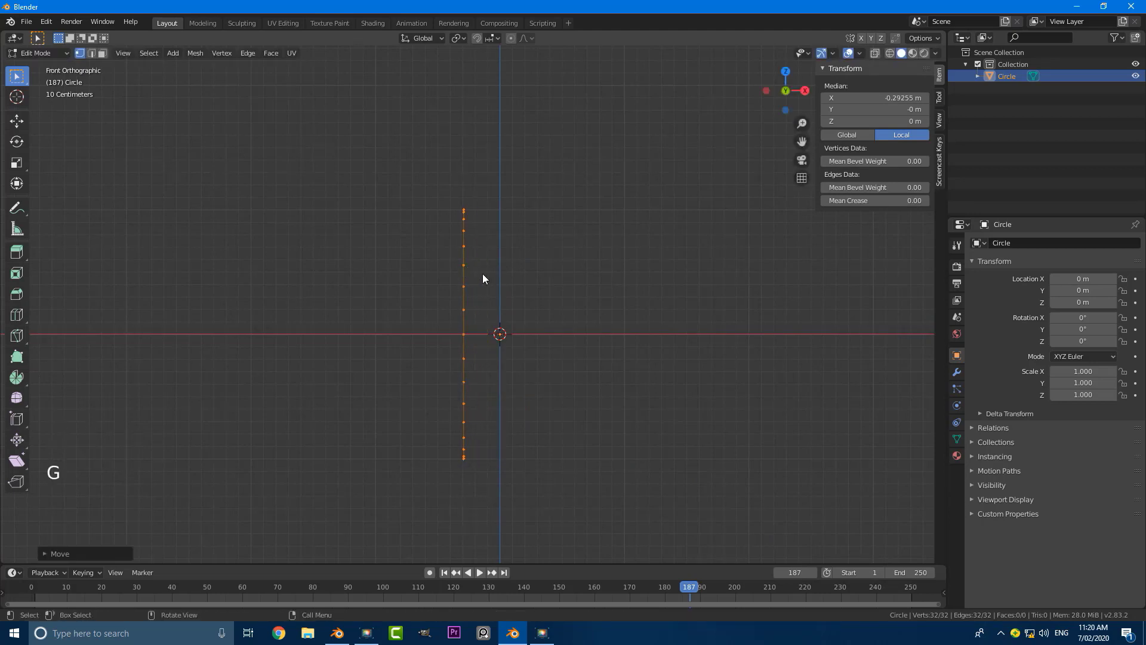
- Add a Mirror modifier to the circle across the X axis and enable Clipping
left_click(958, 372)
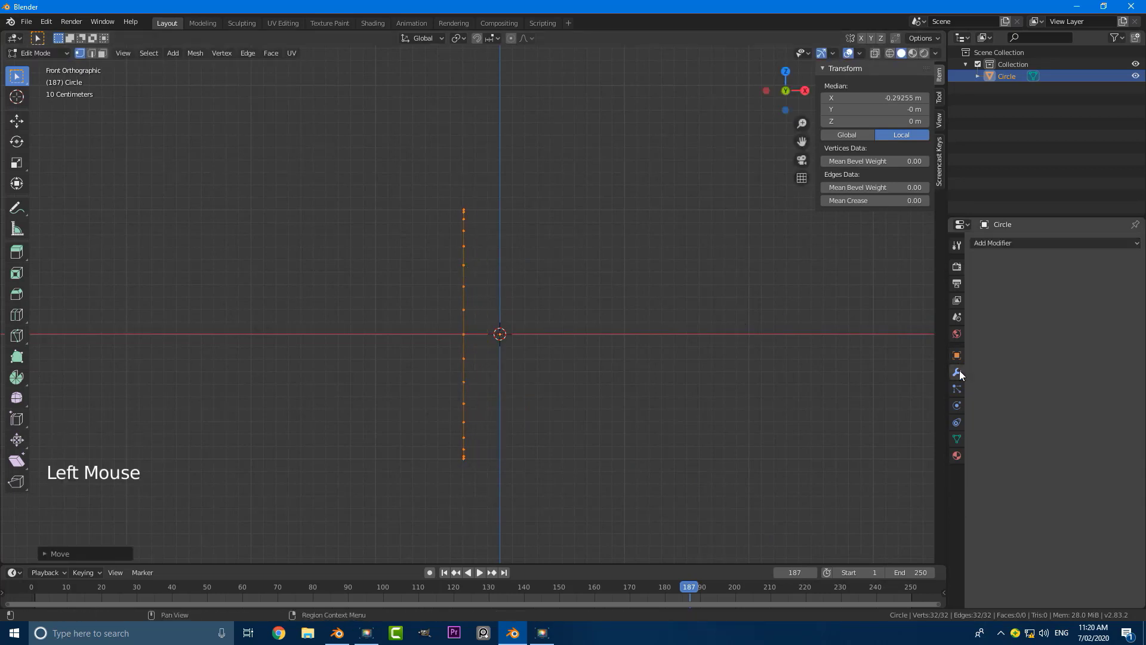
left_click(1006, 245)
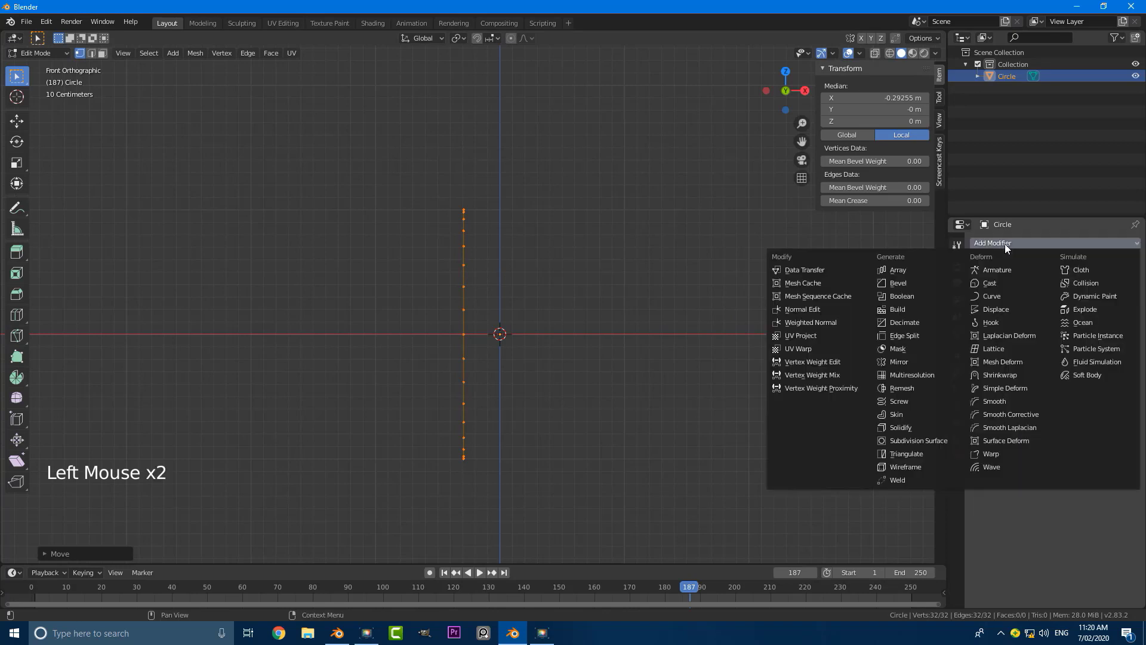
left_click(918, 362)
middle_click_drag(454, 256, 522, 299)
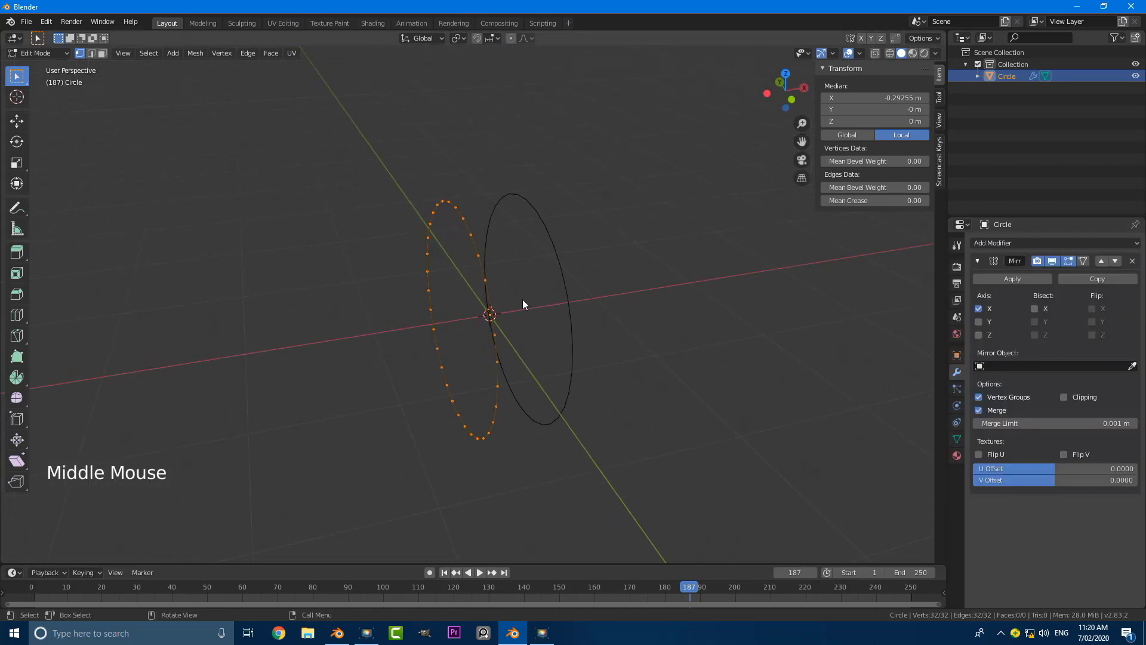
left_click(978, 309)
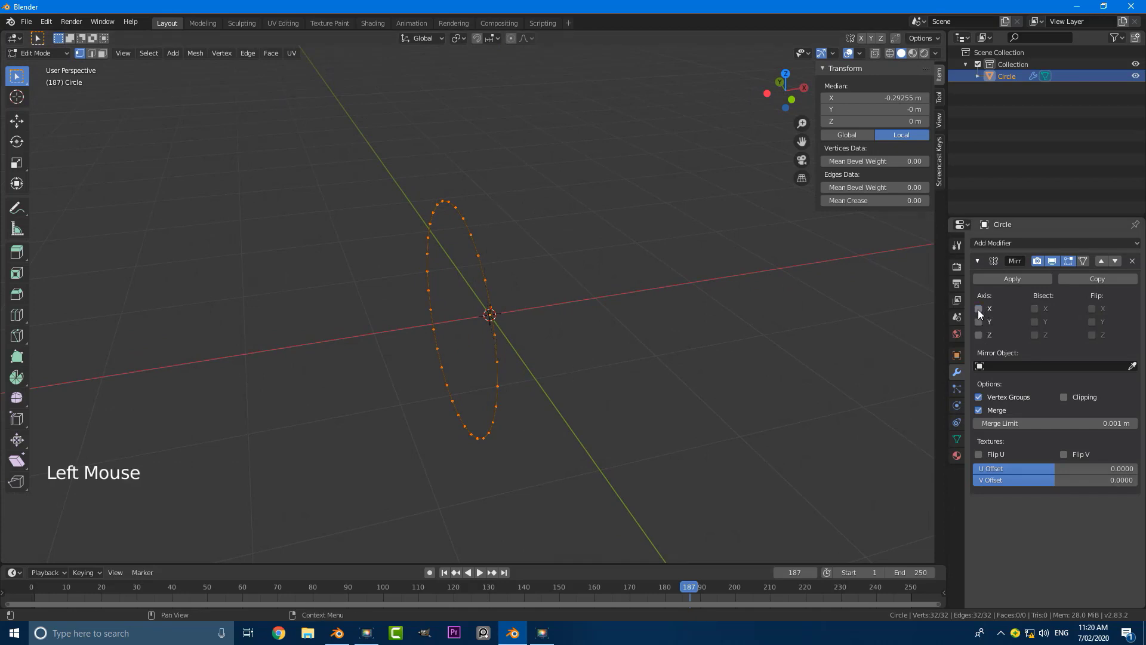
left_click(978, 309)
middle_click_drag(464, 302, 570, 310)
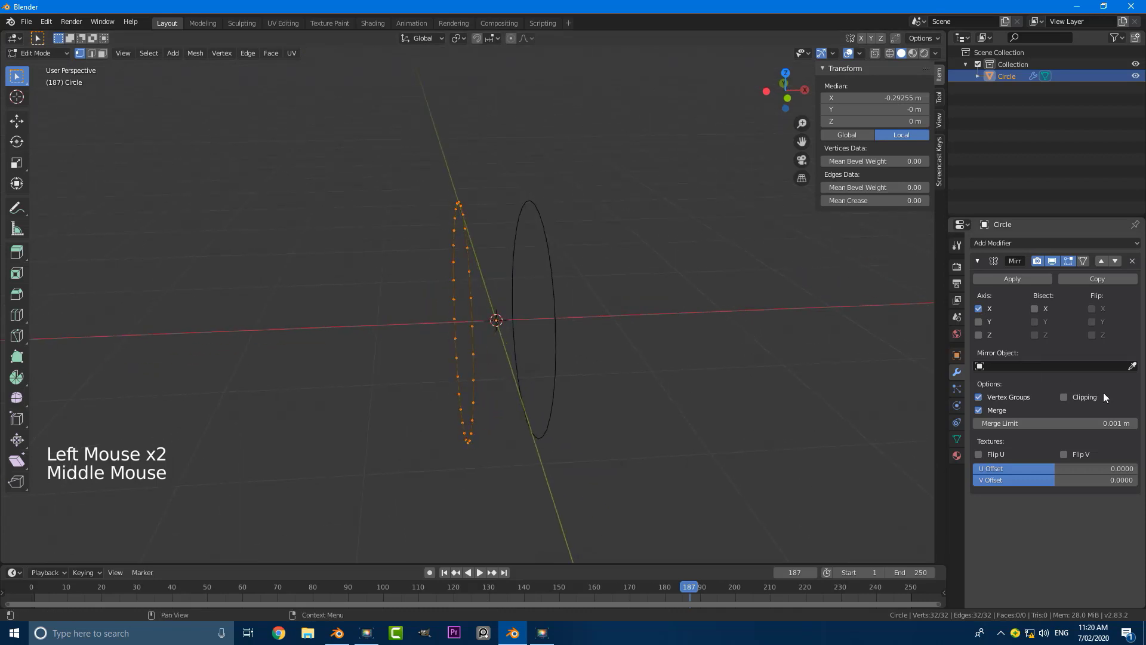
left_click(1064, 397)
- Extrude the circle's edge loop along the global X axis up to the mirror plane to close the band
middle_click_drag(469, 267, 461, 266)
scroll(447, 214, "up", 2)
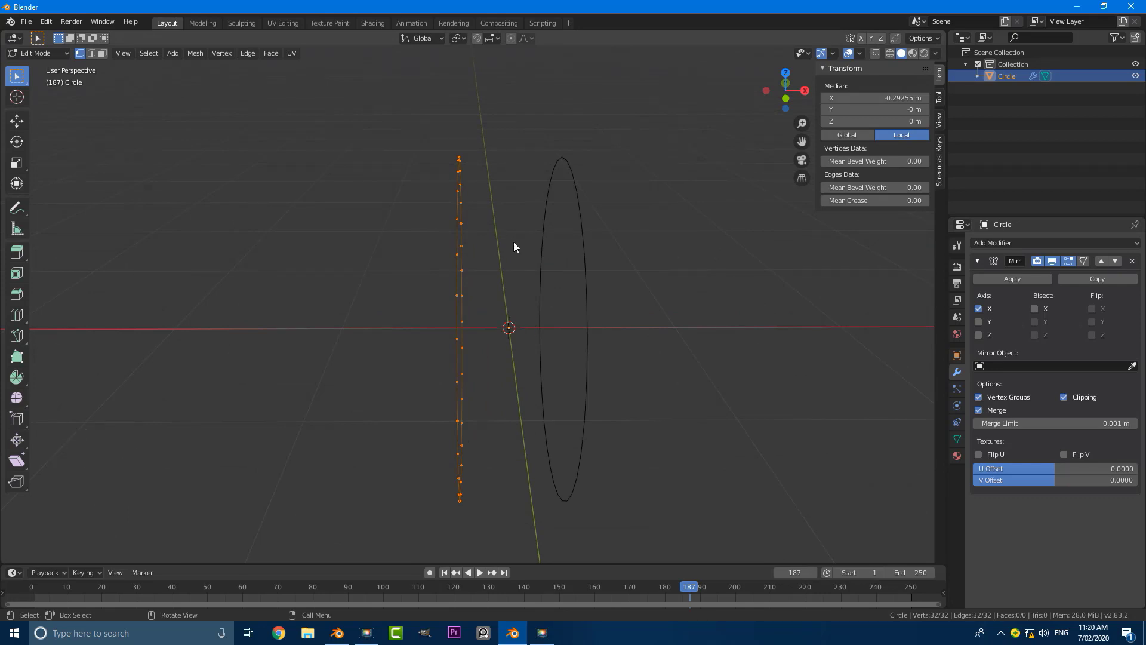
key("e")
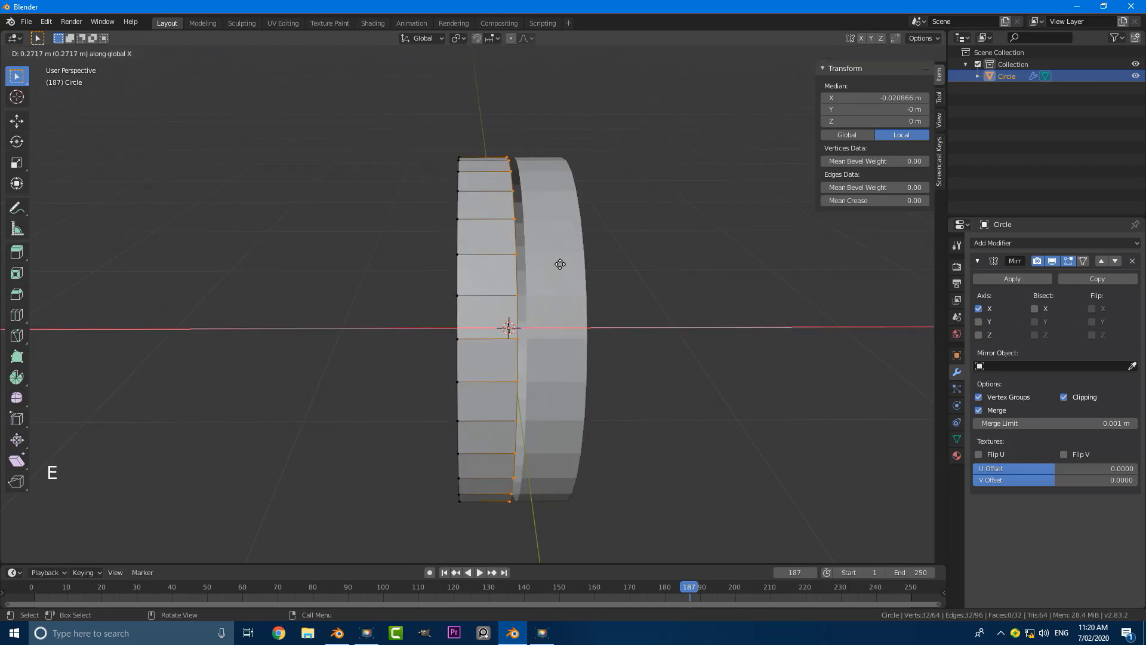
left_click(625, 277)
scroll(557, 288, "down", 5)
middle_click_drag(557, 288, 547, 264)
scroll(484, 281, "up", 3)
- Extrude the band's outer edge loop and scale it inward to form the ring's flat side face
key("alt+a")
middle_click_drag(467, 246, 518, 261)
left_click(468, 243, "alt+shift")
scroll(540, 271, "up", 2)
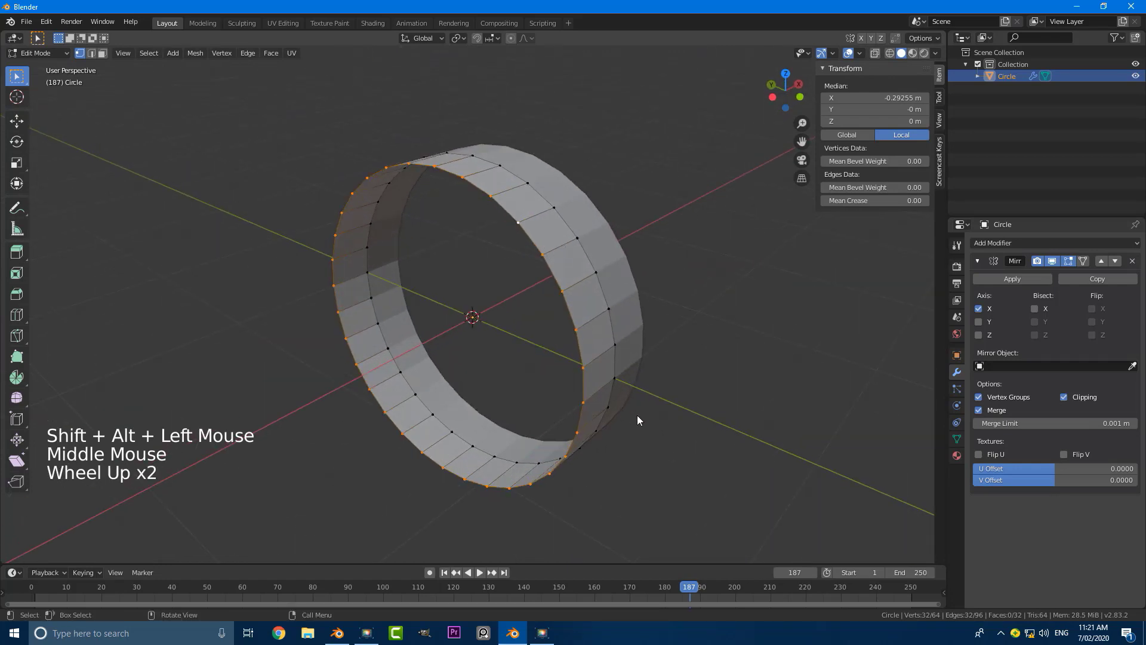
key("e")
key("s")
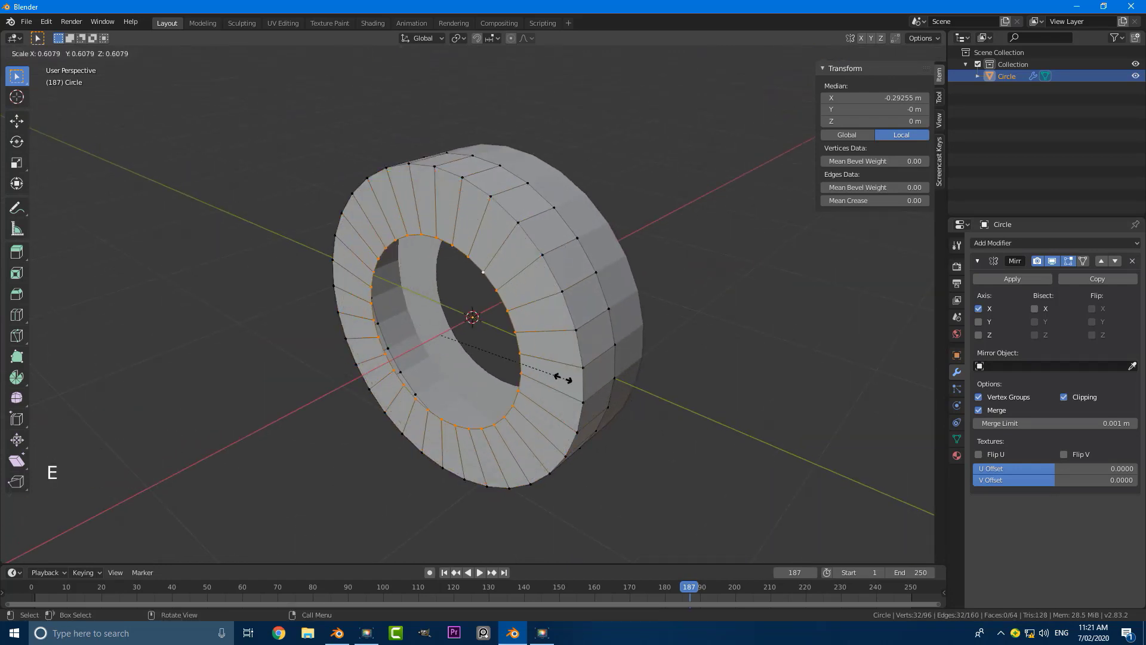
left_click(555, 385)
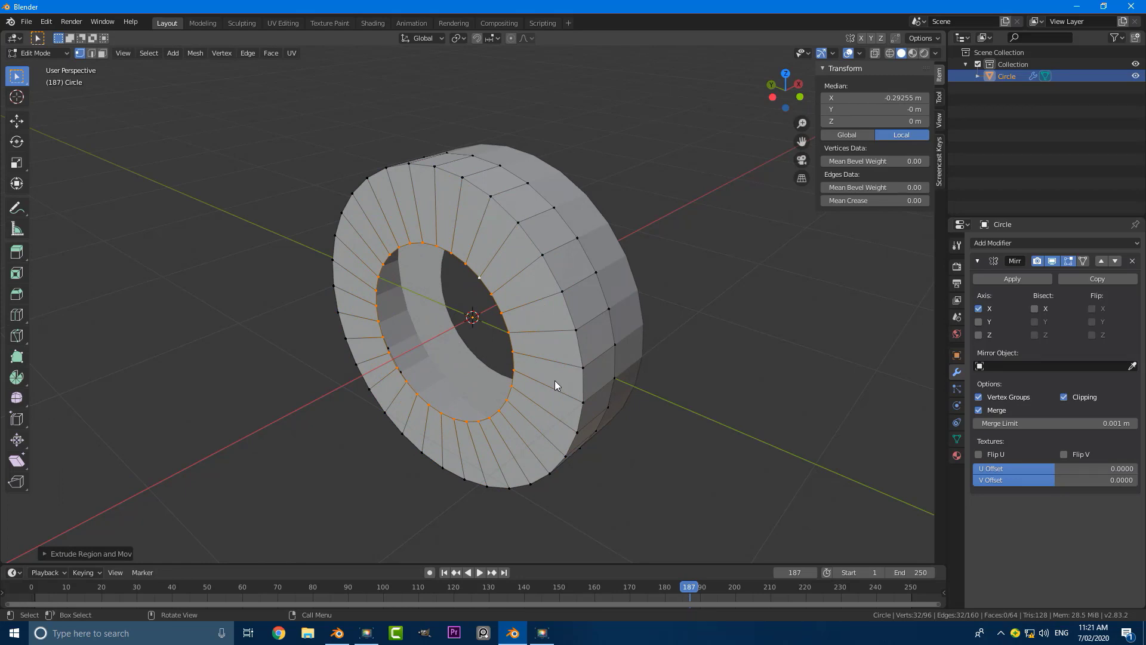
- From the right side view, scale the side face's inner edge loop down so the hole is slightly under half the outer diameter
key("KP_3")
scroll(493, 310, "down", 3)
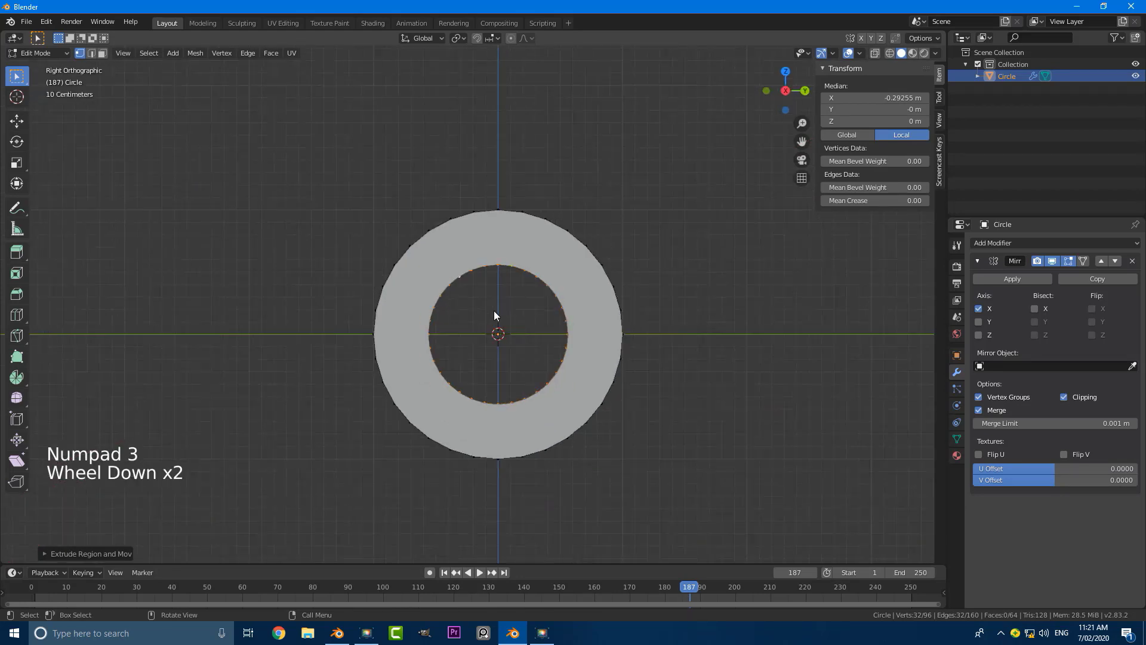
middle_click_drag(502, 325, 553, 308, "shift")
scroll(553, 308, "up", 4)
key("s")
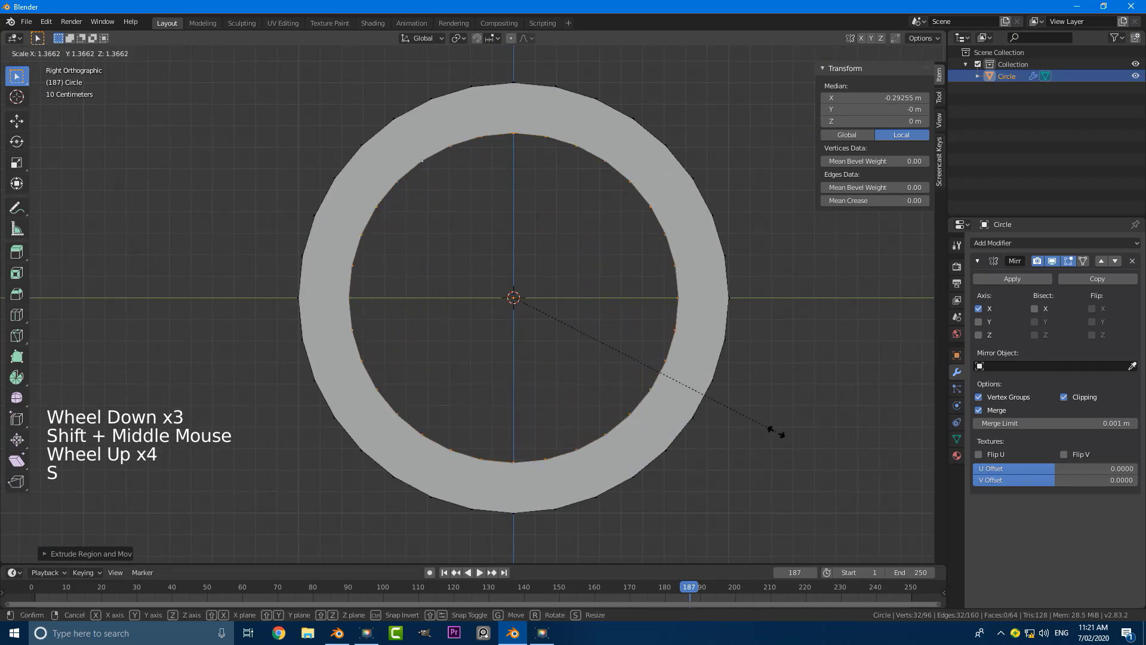
left_click(629, 427)
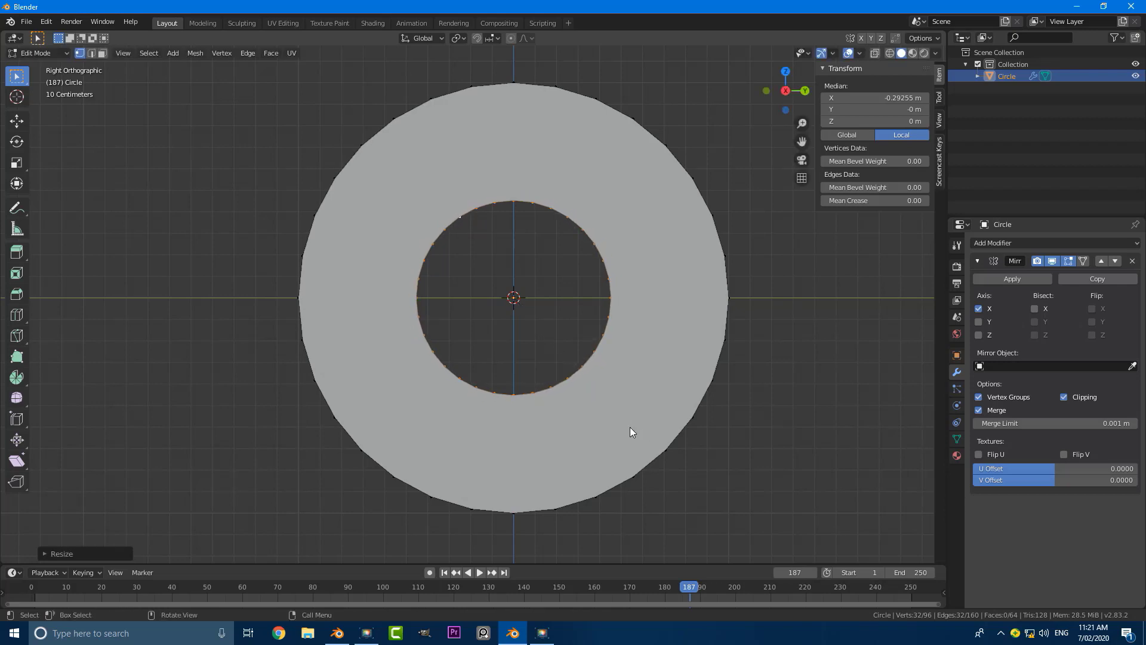
- Extrude the inner edge loop along the X axis up to the mirror plane to form the hole's inner wall
scroll(491, 333, "down", 4)
middle_click_drag(492, 333, 567, 338)
scroll(663, 357, "up", 2)
key("e")
right_click(582, 360)
scroll(567, 338, "up", 3)
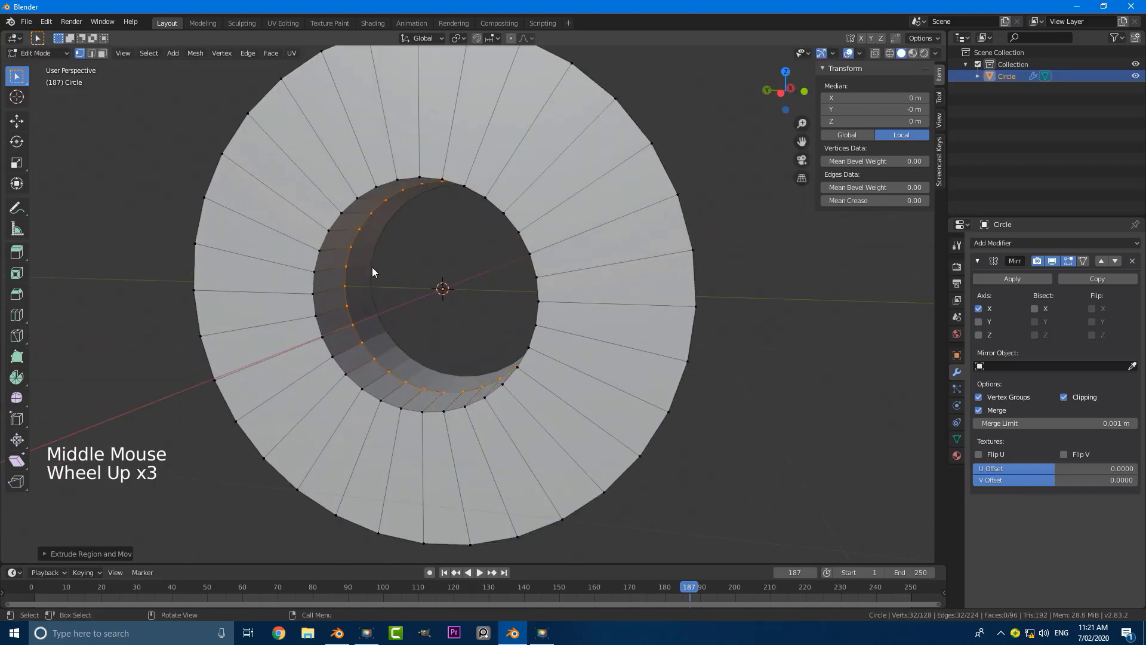
- Select all of the ring's vertices and move them about 0.14 m along the global X axis to make the ring thinner
scroll(372, 272, "down", 3)
key("KP_1")
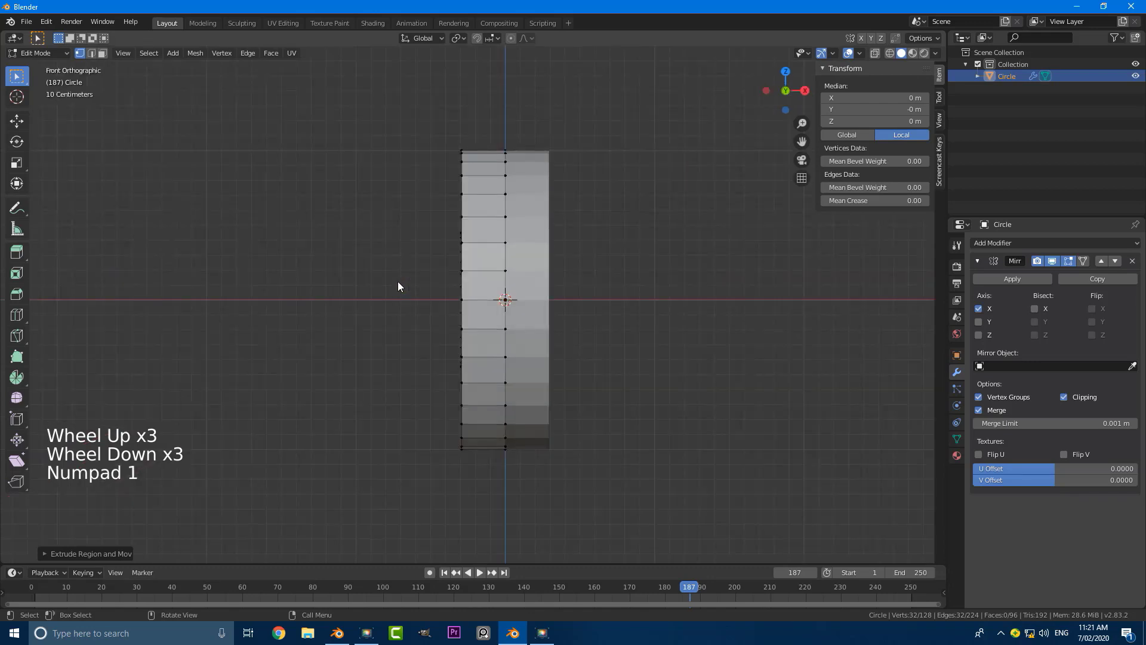
key("alt+a")
scroll(425, 297, "down", 3)
middle_click_drag(394, 272, 400, 317)
scroll(365, 291, "up", 3)
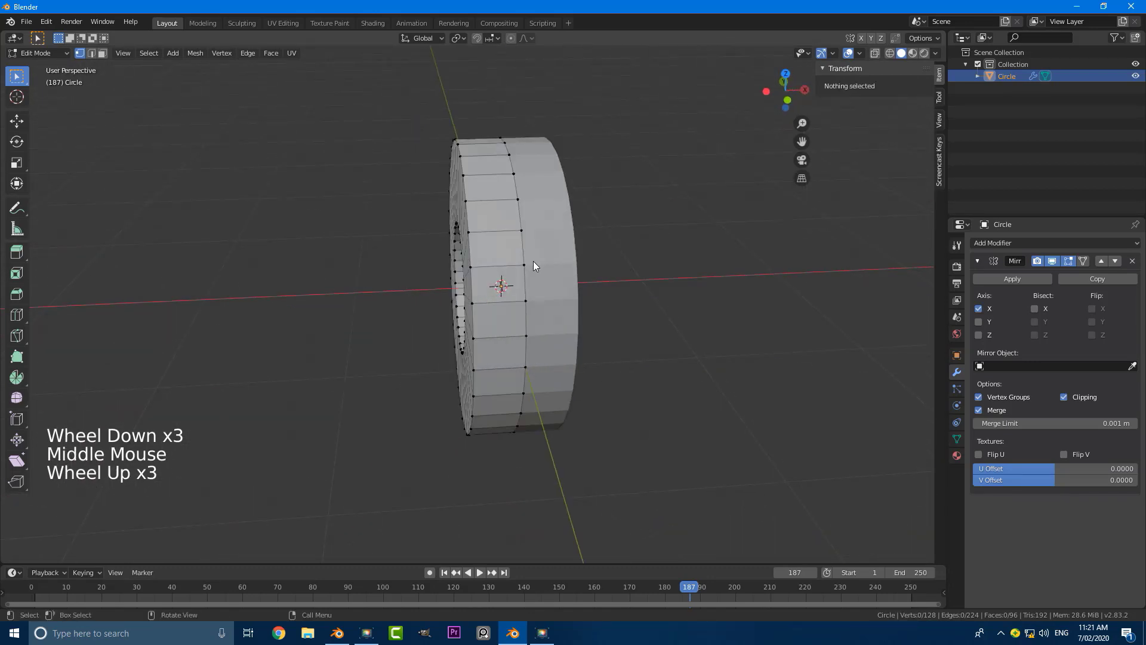
key("a")
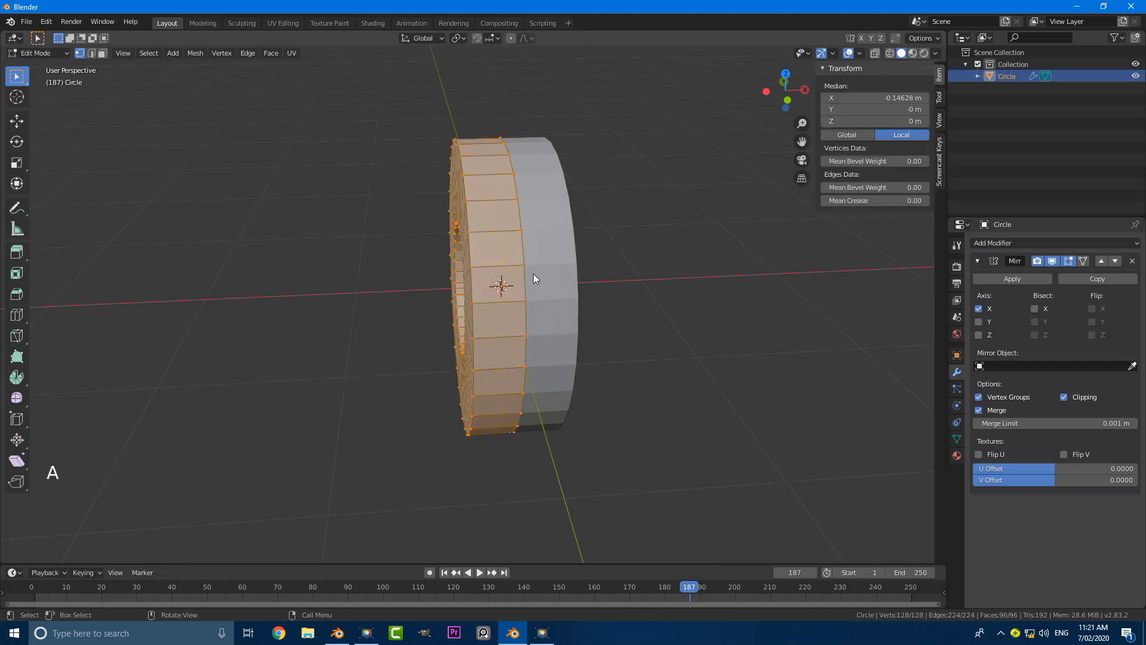
key("g")
key("x")
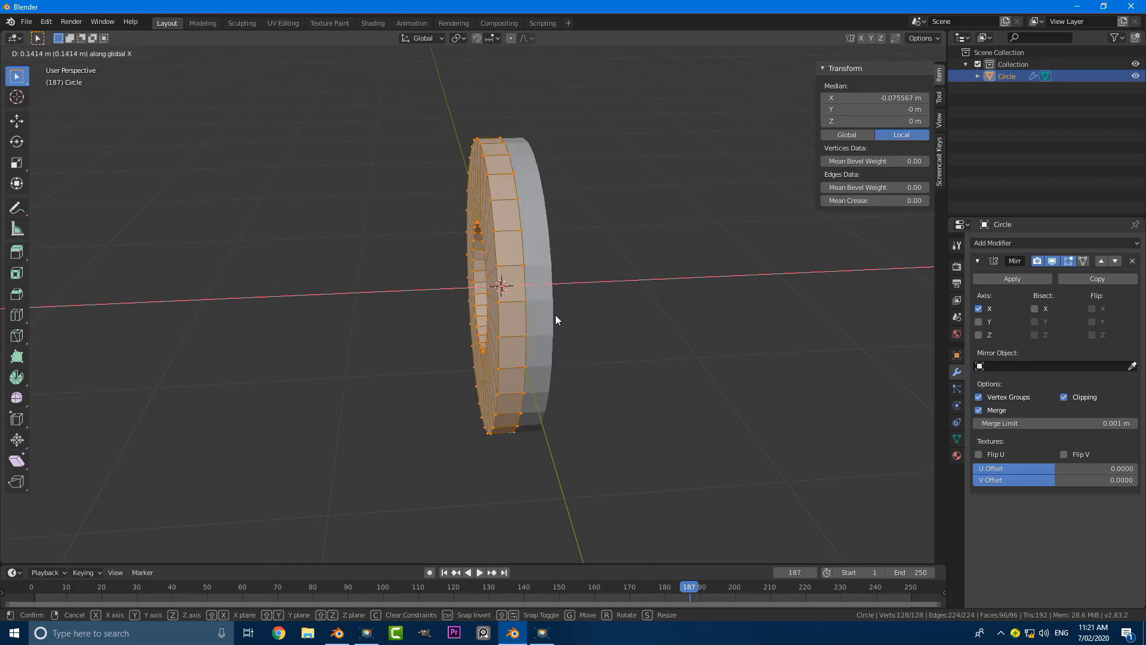
left_click(554, 313)
- In front view, fine-tune the ring's thickness by moving all vertices along X to a median X of about -0.098 m
key("KP_3")
key("KP_1")
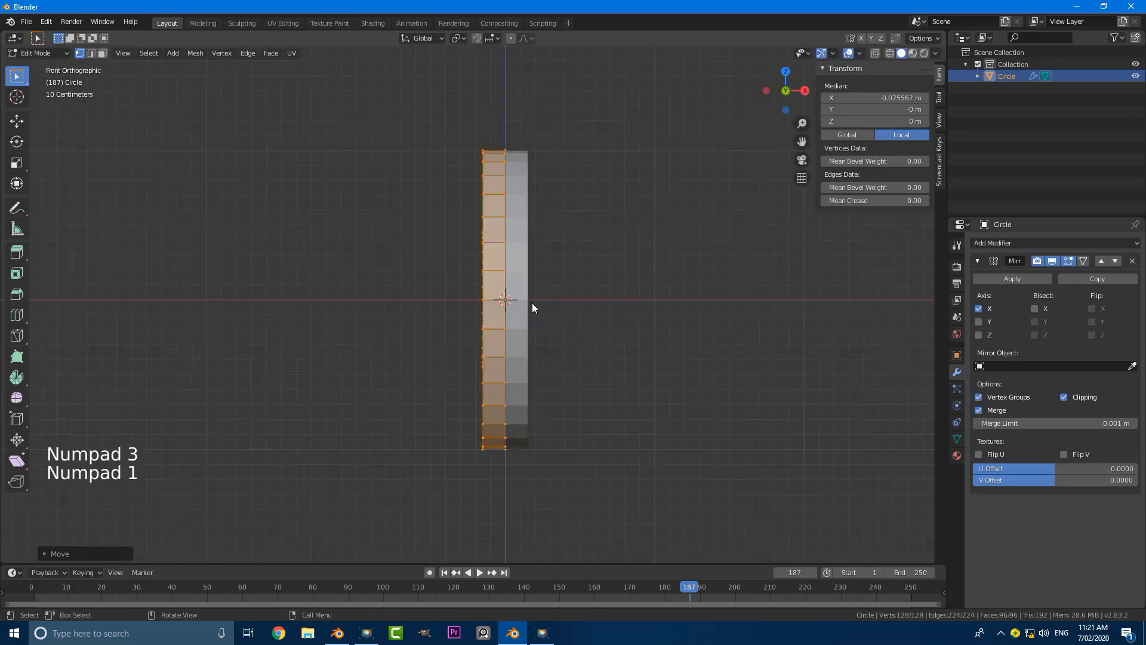
scroll(515, 301, "up", 2)
scroll(516, 305, "up", 1)
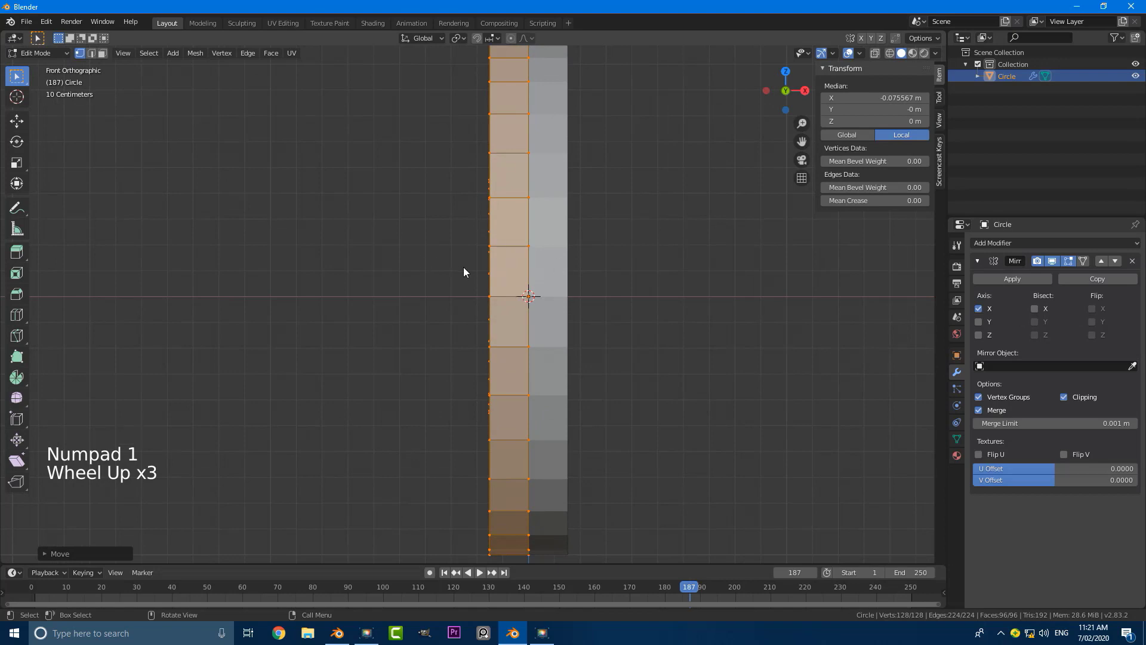
key("g")
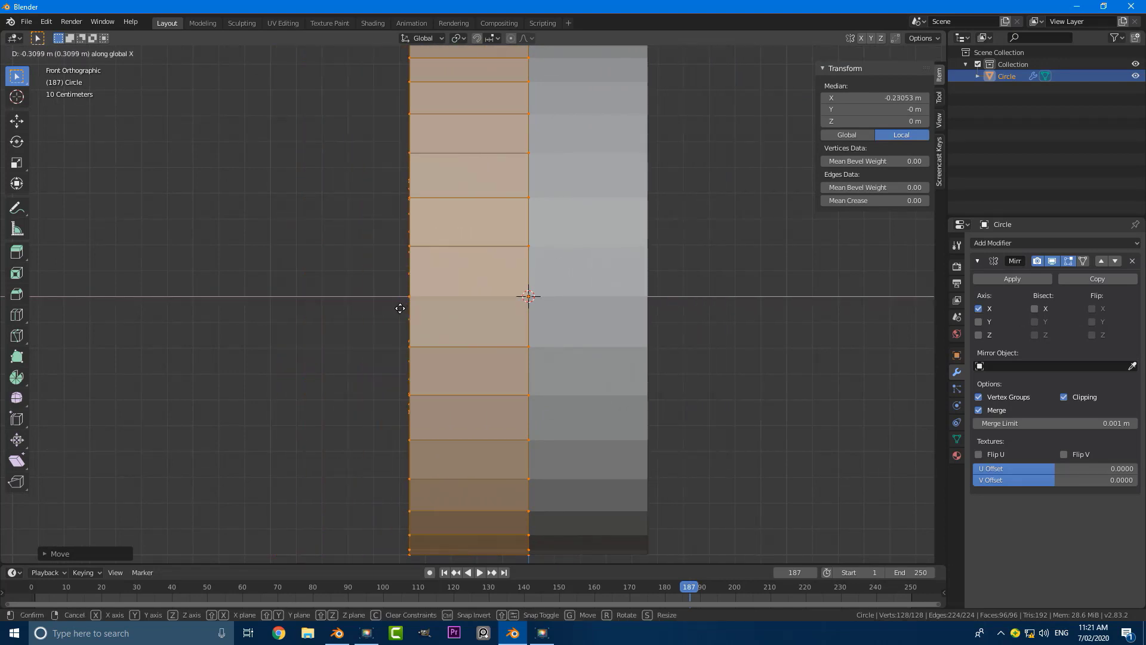
left_click(436, 315)
scroll(452, 312, "down", 6)
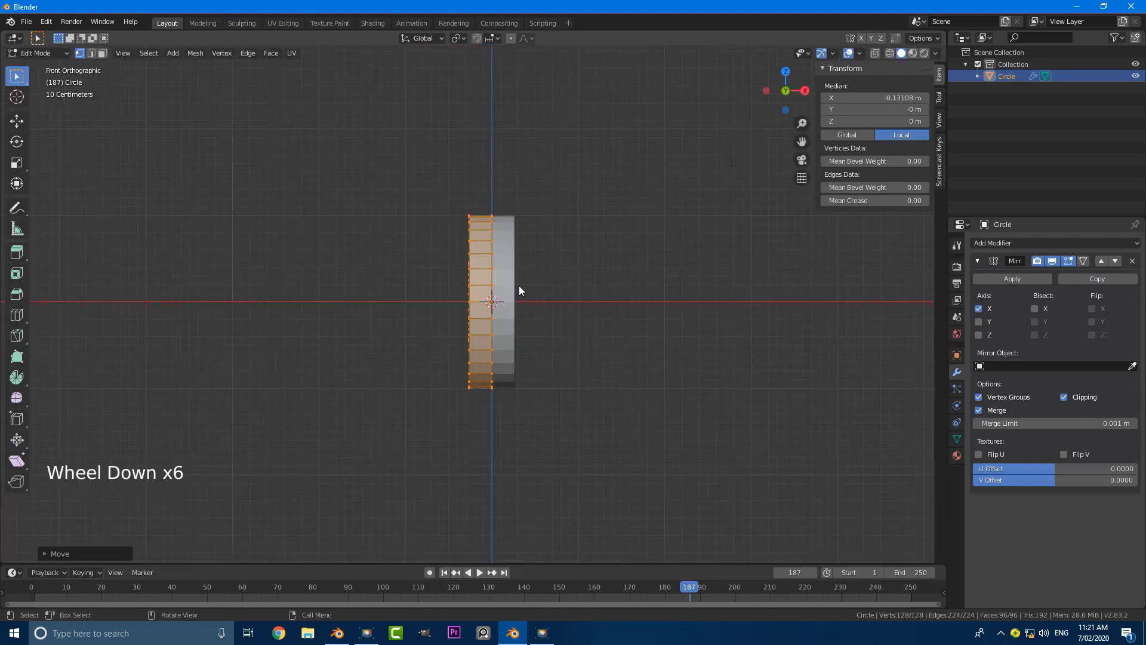
scroll(493, 296, "up", 2)
key("g")
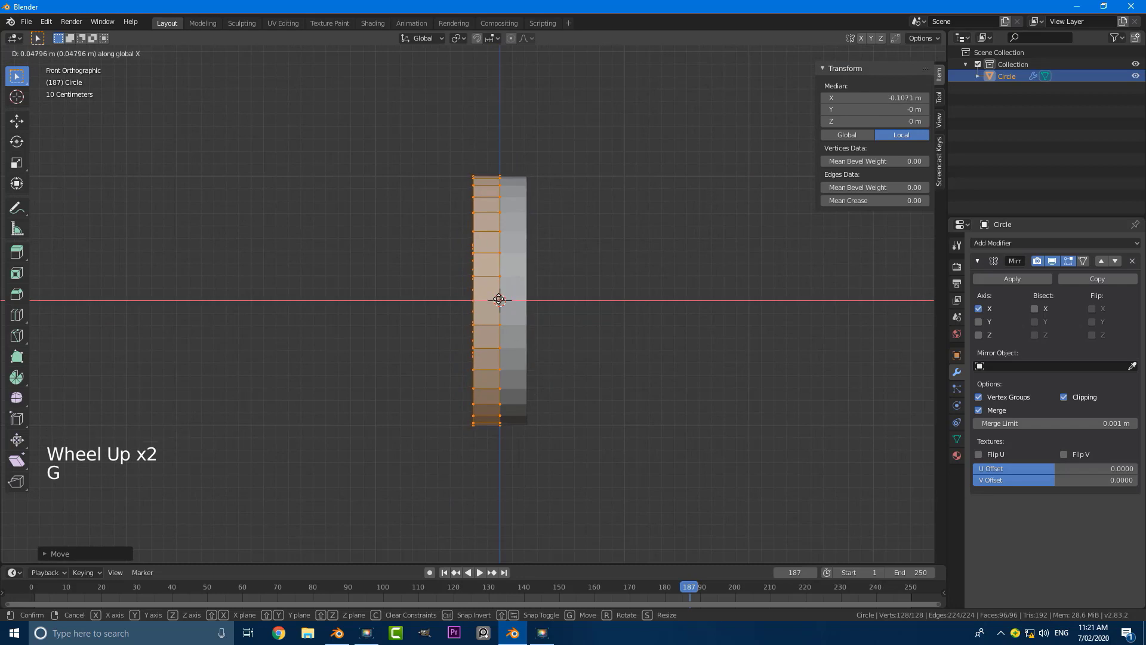
left_click(501, 300)
scroll(568, 164, "up", 2)
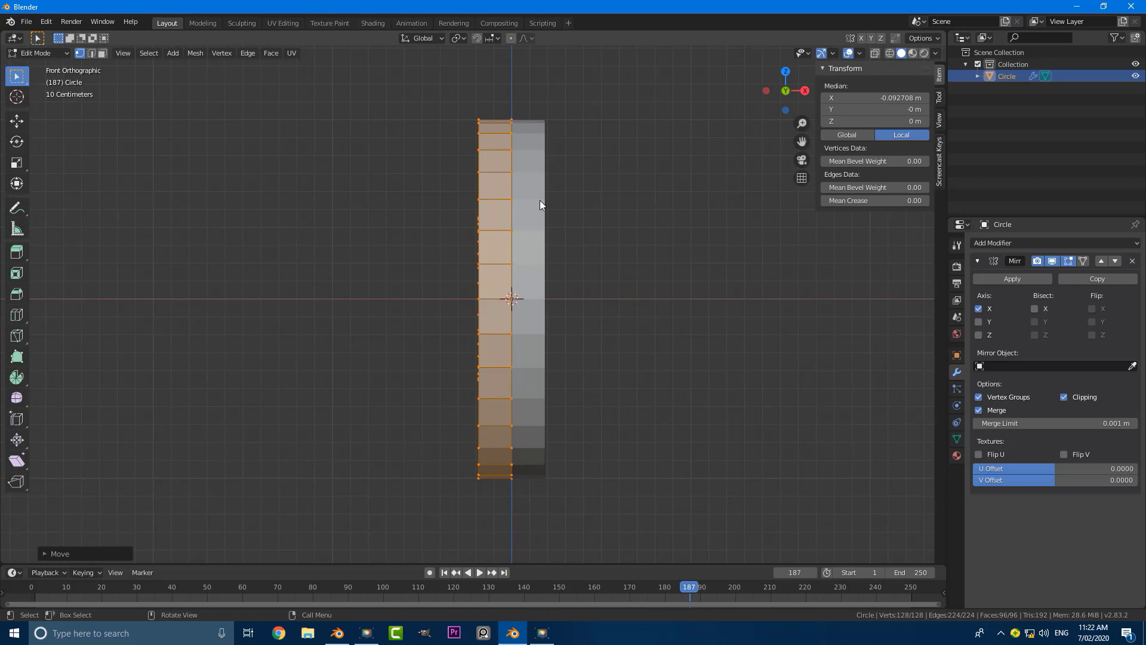
key("g")
left_click(567, 198)
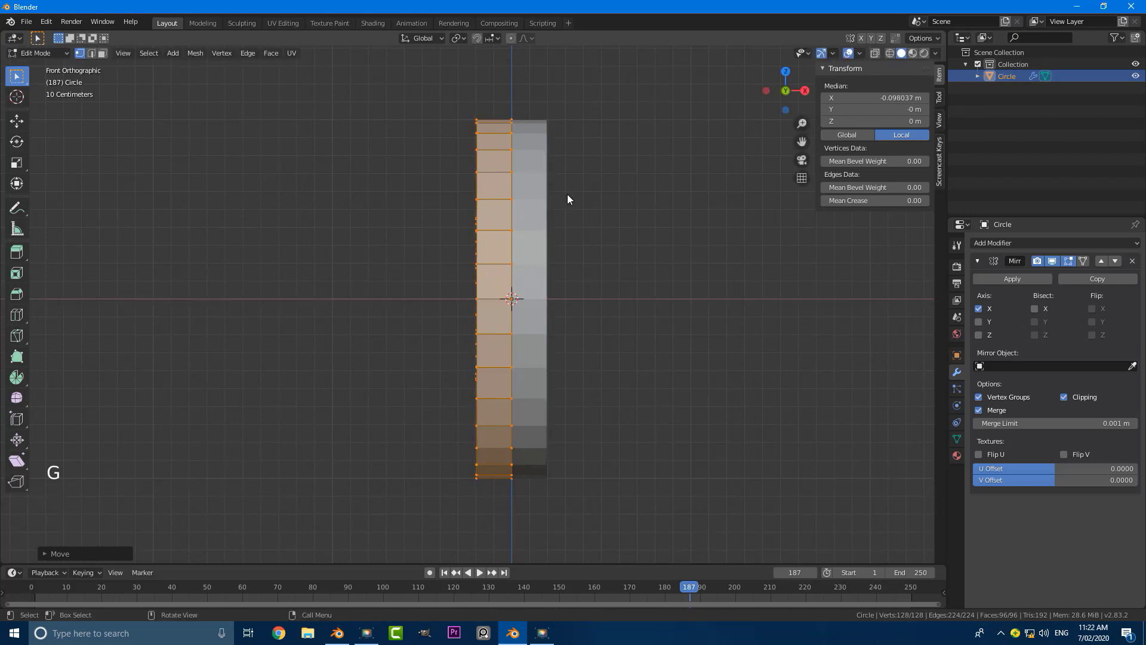
scroll(919, 83, "up", 2)
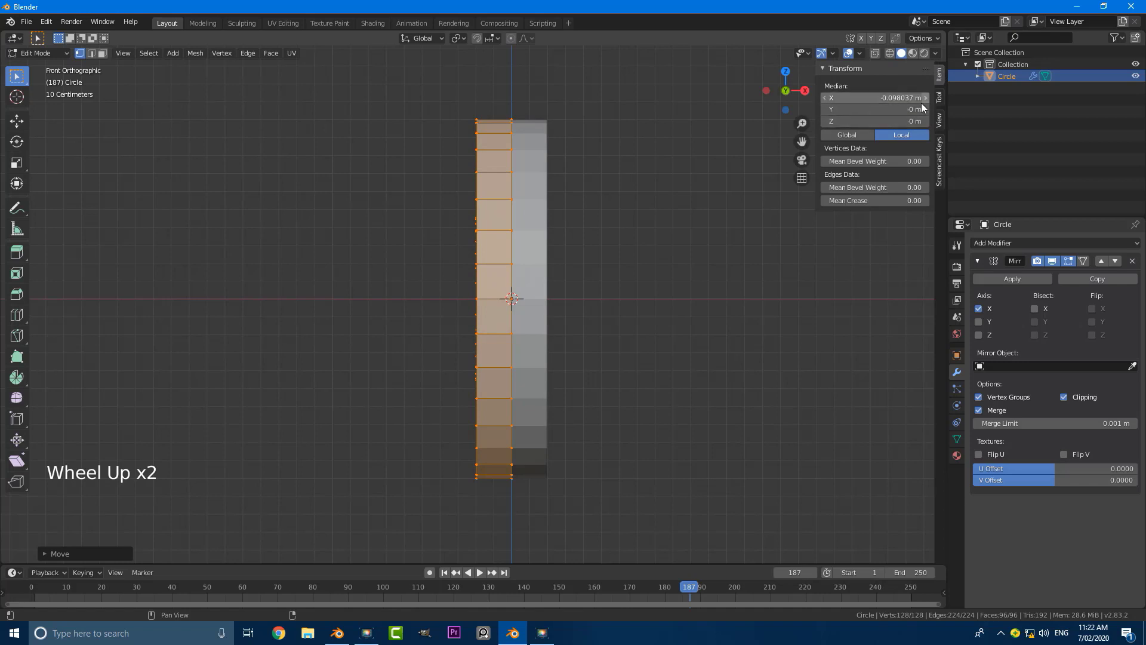
scroll(585, 216, "down", 1)
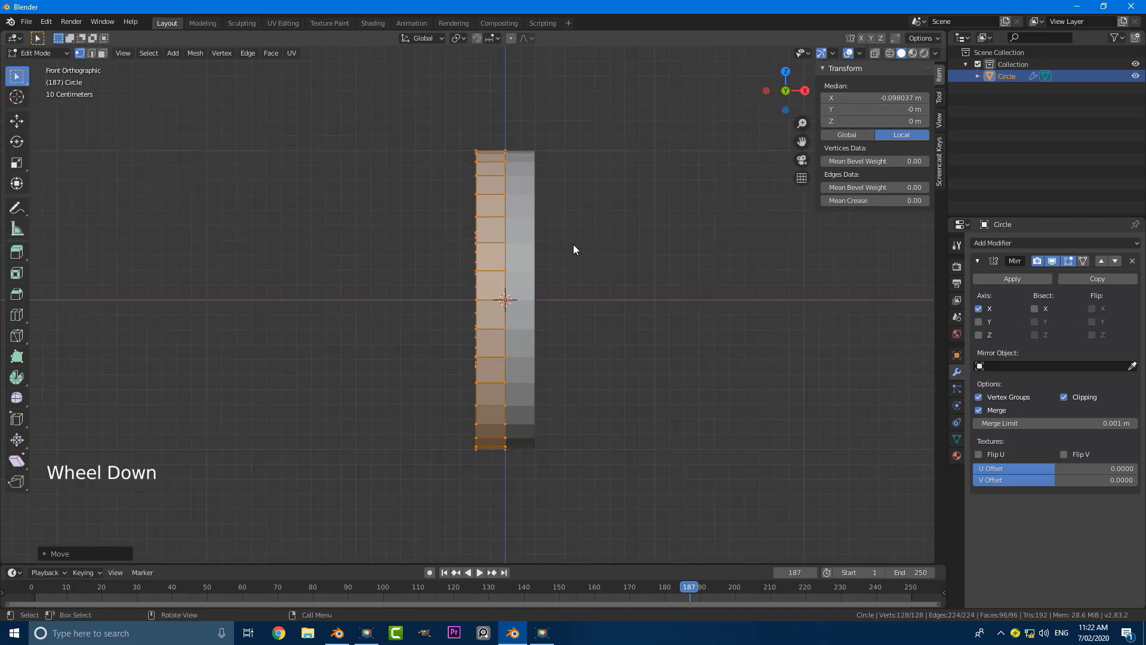
- In a wireframe right view, select the vertices along the ring's Y-axis centerline, grow the selection once and delete them to split the ring
scroll(573, 245, "down", 2)
middle_click_drag(532, 261, 593, 274)
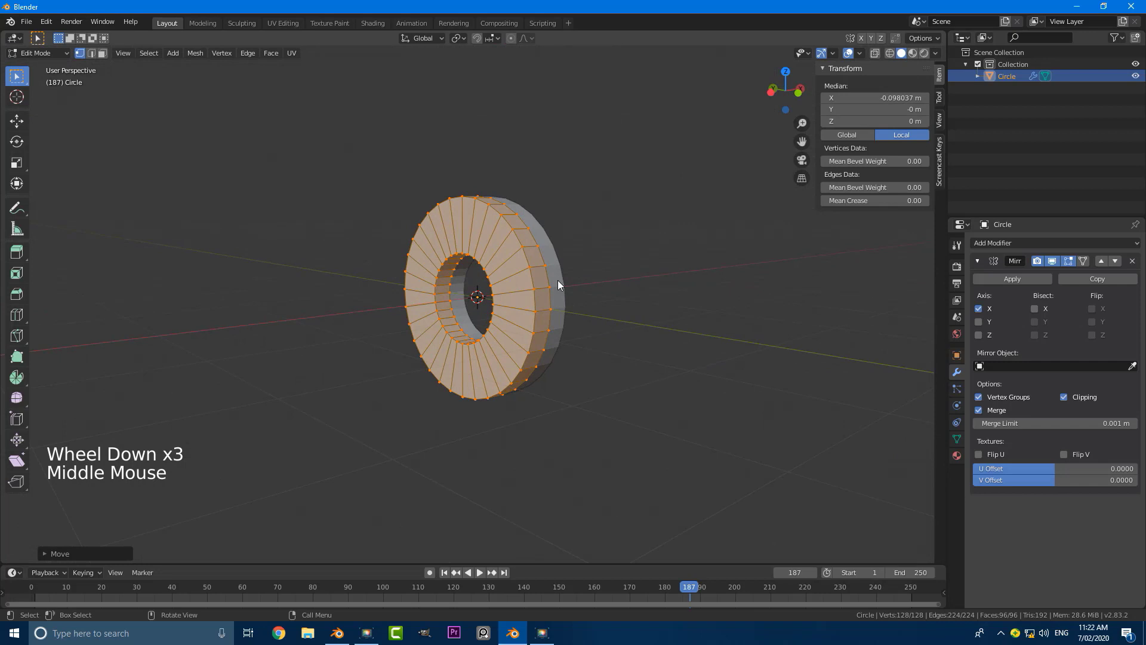
key("KP_3")
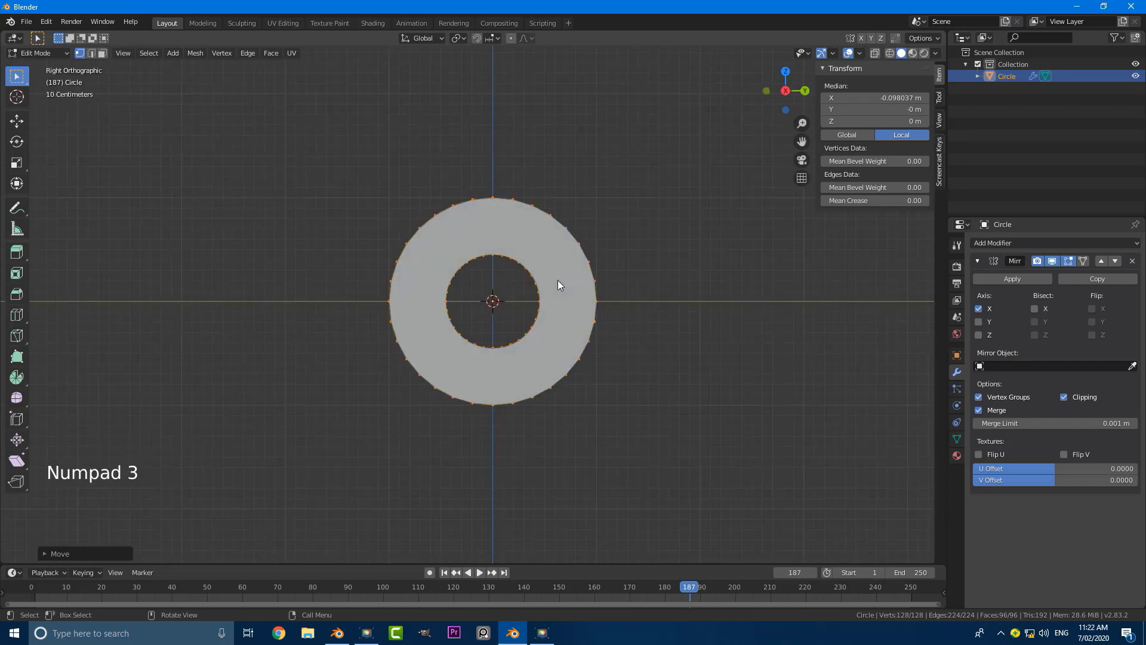
scroll(557, 281, "up", 1)
key("z")
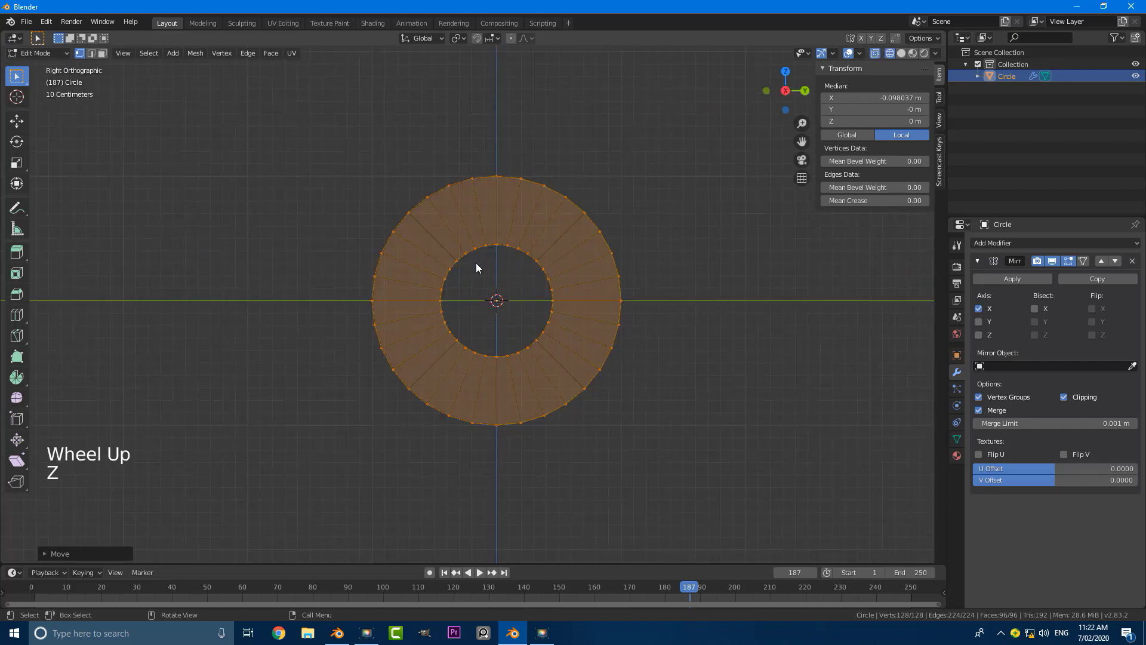
key("alt+a")
scroll(473, 281, "up", 4)
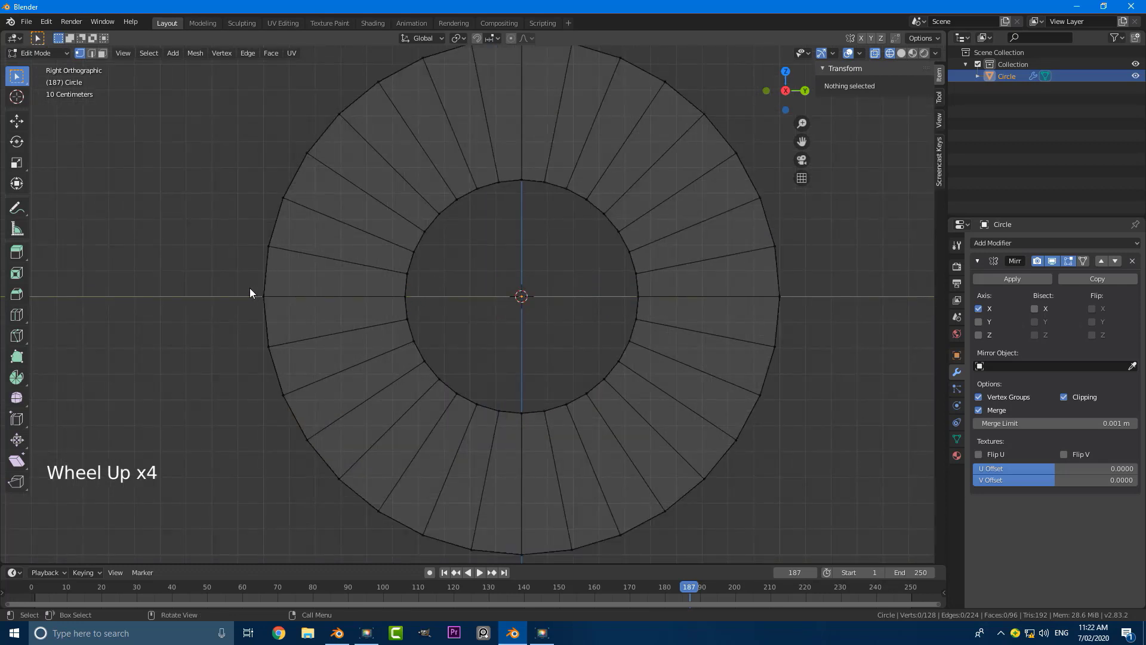
key("b")
left_click_drag(235, 285, 832, 308)
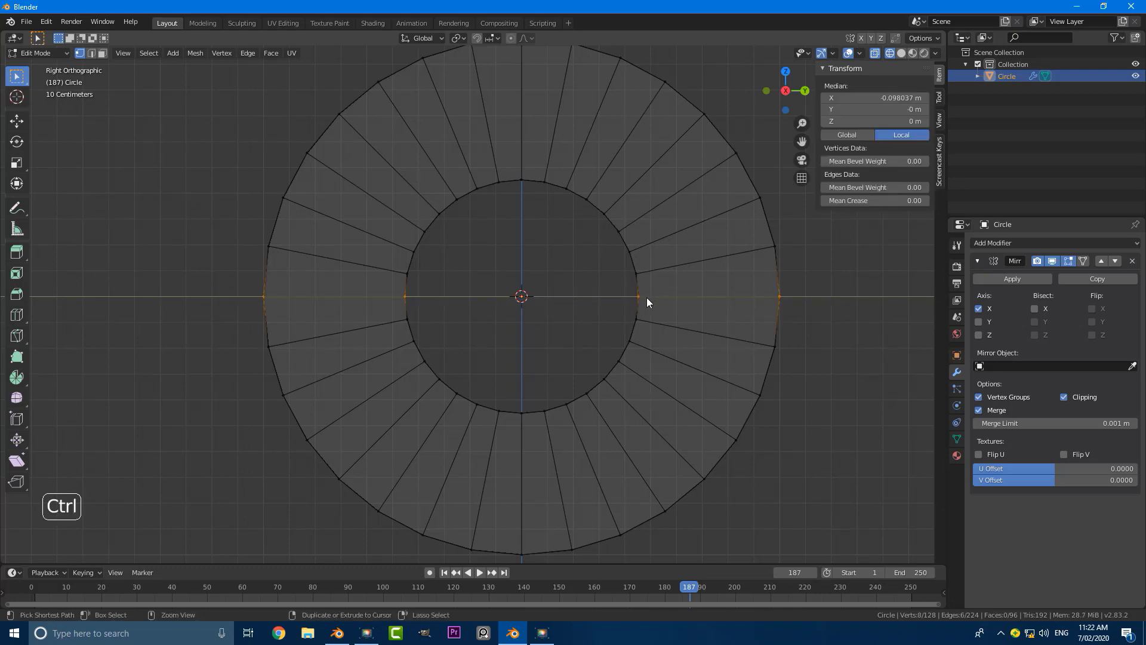
key("ctrl+KP_Add")
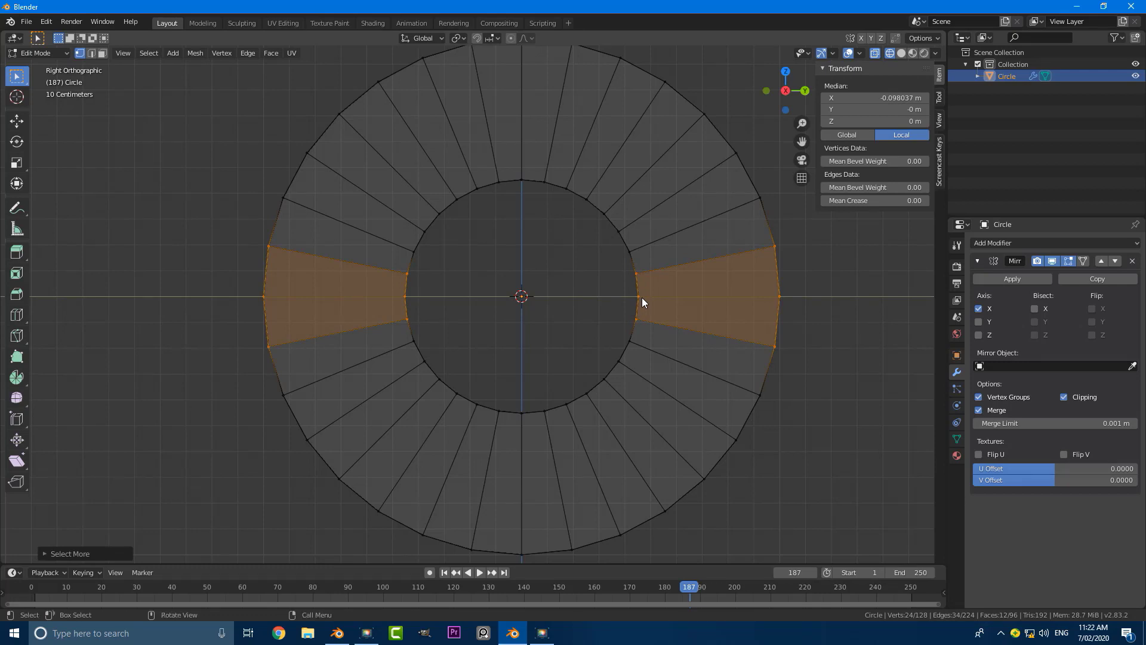
scroll(275, 332, "up", 1)
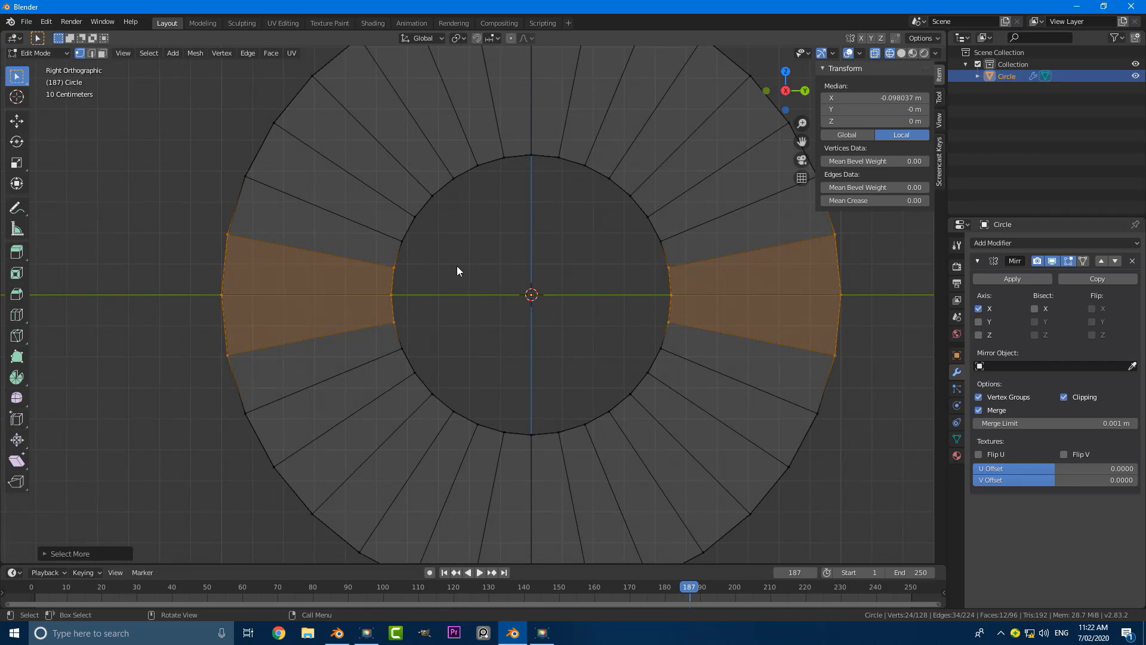
key("x")
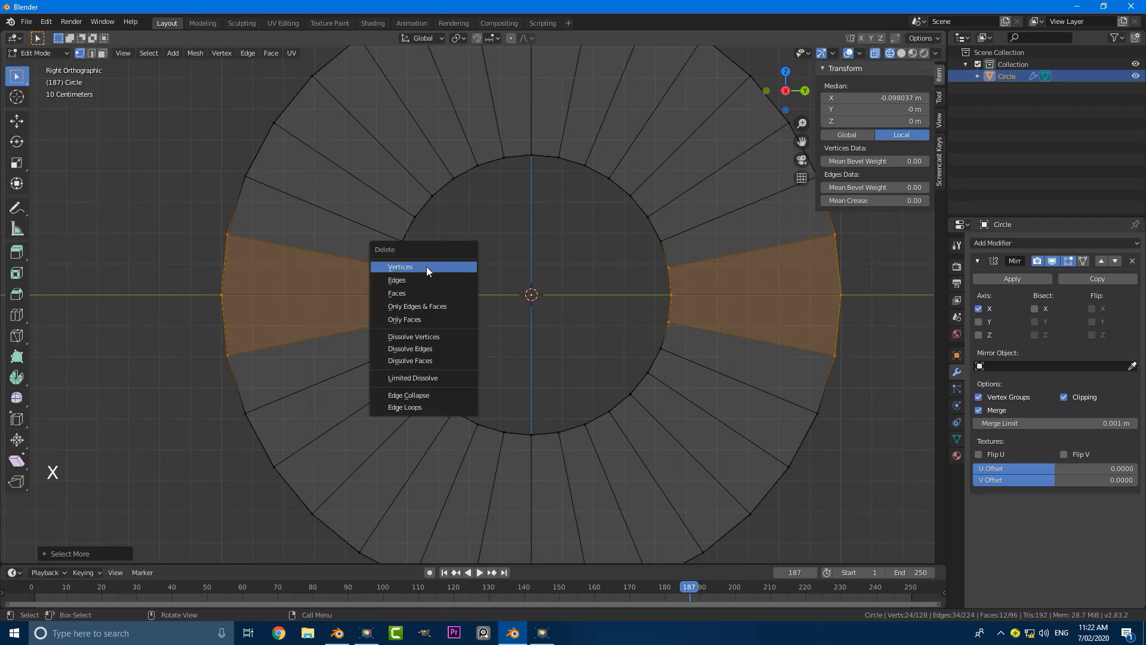
left_click(391, 269)
- Return to Object Mode and switch the viewport back to solid shading to view both ring halves in perspective
scroll(429, 296, "down", 6)
mouse_move(429, 296)
middle_mouse_down()
mouse_move(602, 288)
mouse_move(576, 251)
mouse_move(534, 292)
mouse_move(442, 296)
mouse_move(539, 328)
middle_mouse_up()
key("Tab")
key("z")
scroll(508, 323, "up", 2)
scroll(528, 319, "up", 2)
scroll(529, 319, "up", 1, "shift")
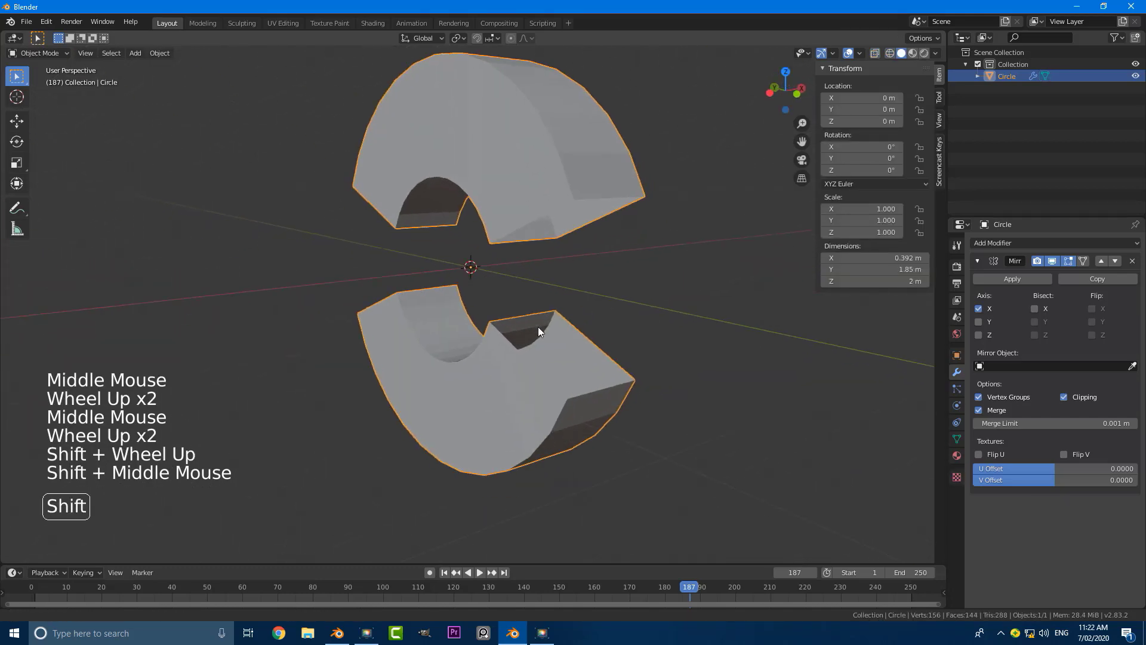
- Add a Bevel modifier to the split ring with a 1 m offset and set its limit method to Angle
left_click(977, 261)
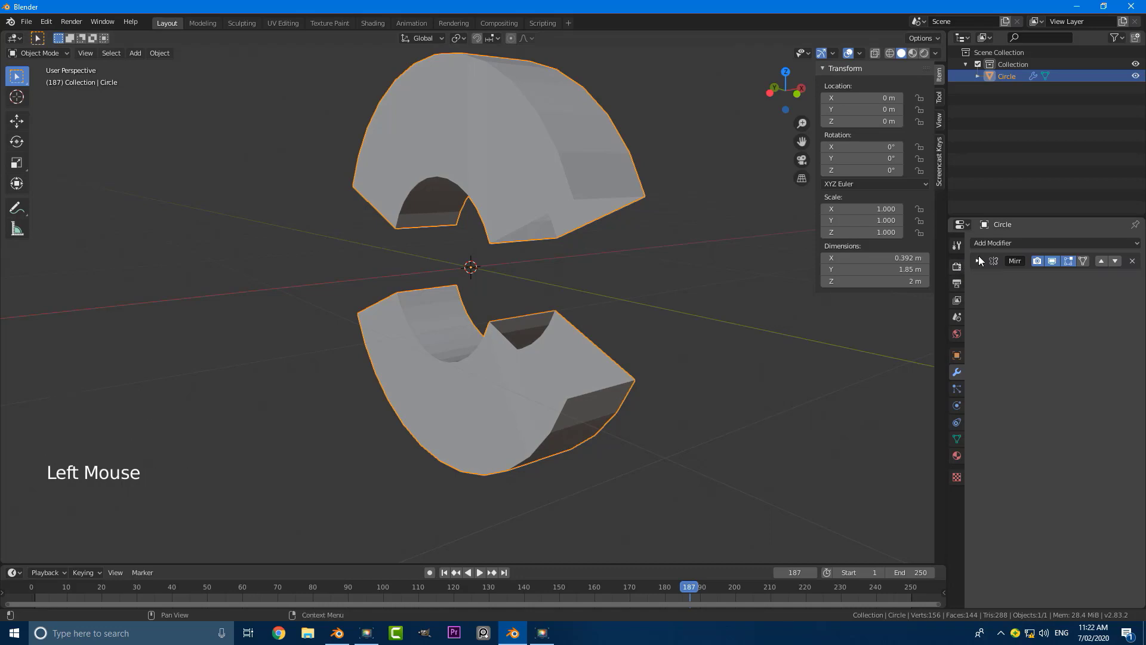
left_click(1012, 244)
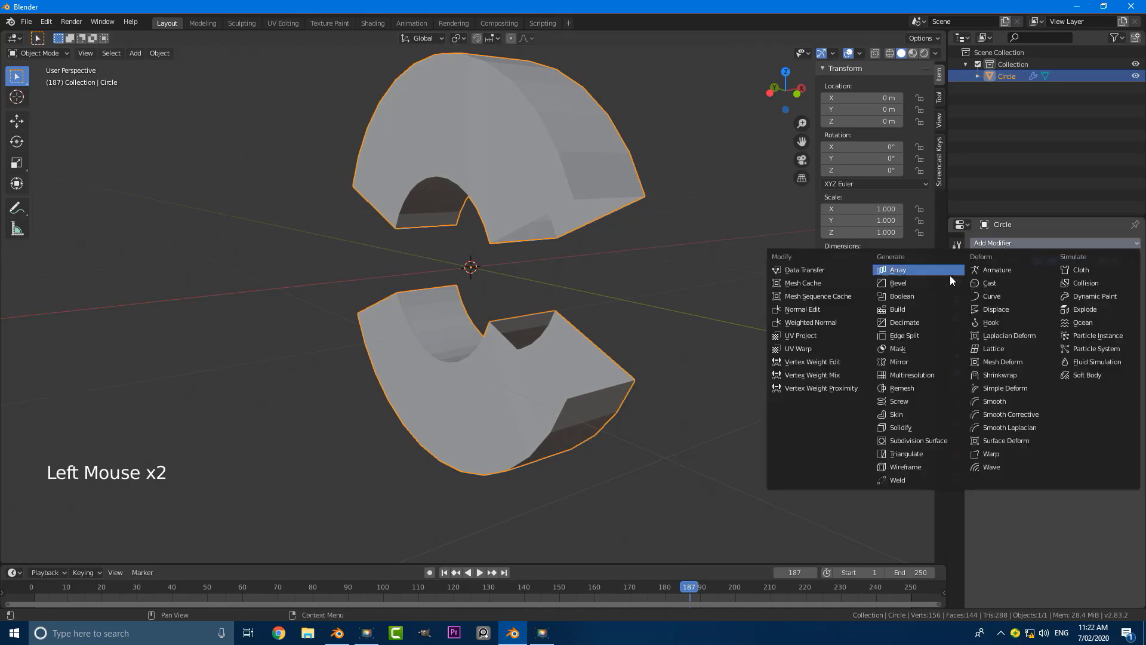
left_click(907, 283)
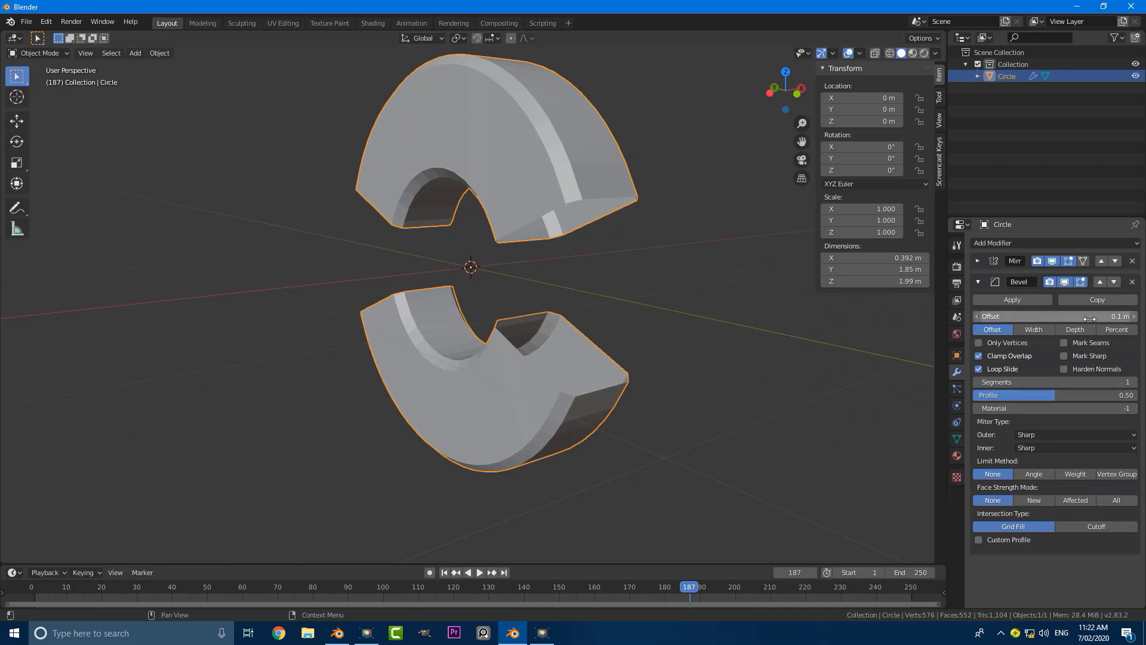
left_click_drag(1051, 316, 1093, 316)
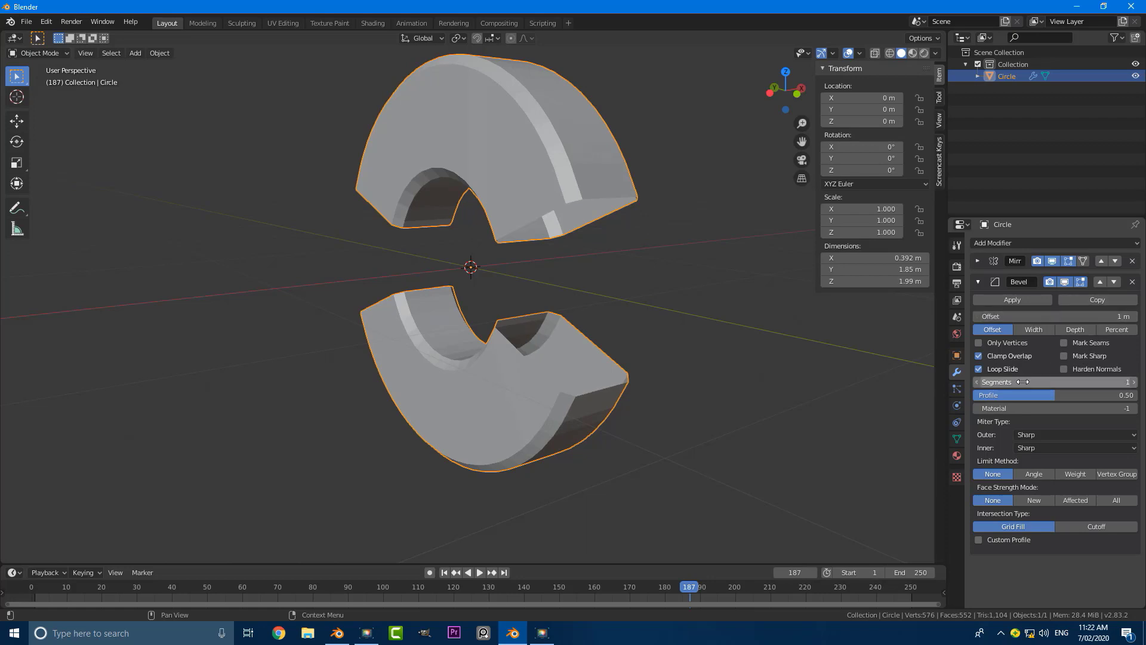
left_click(1029, 474)
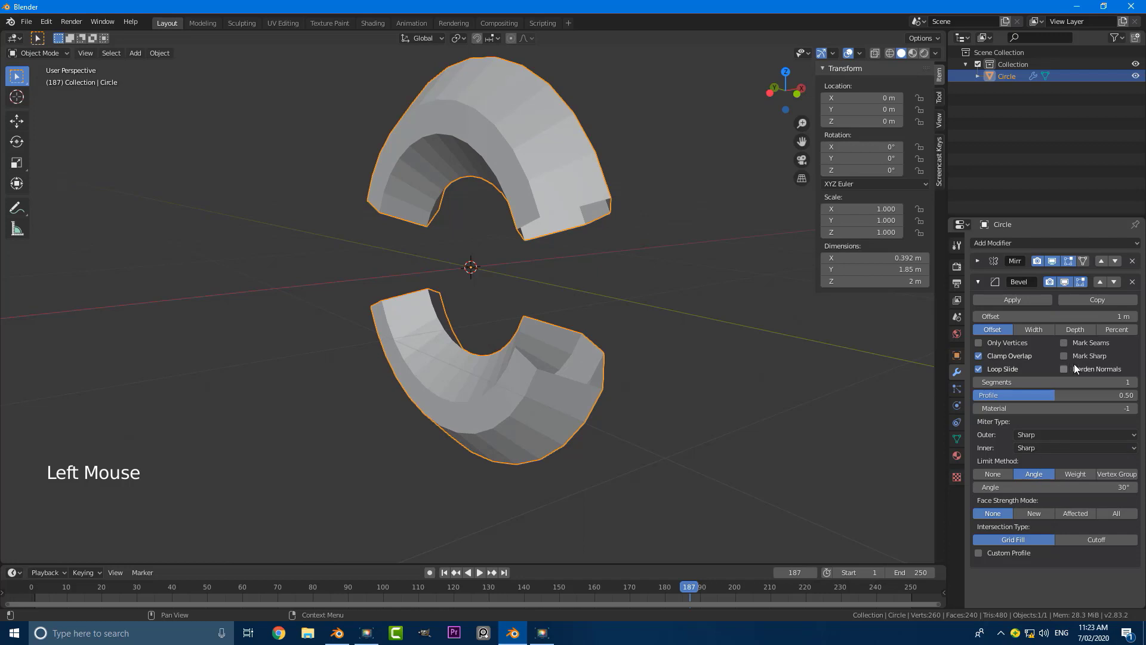
- Set the Bevel modifier's offset to 0.05 m and its segments to 3
left_click_drag(1075, 317, 1097, 320)
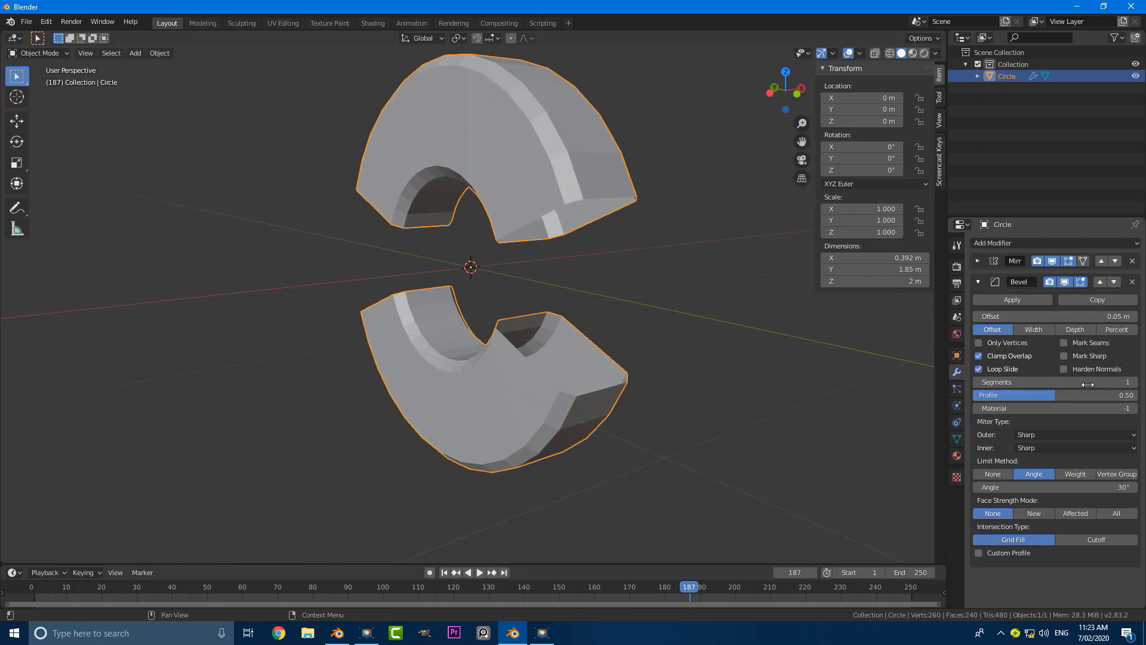
left_click(1134, 382)
left_click(1134, 382)
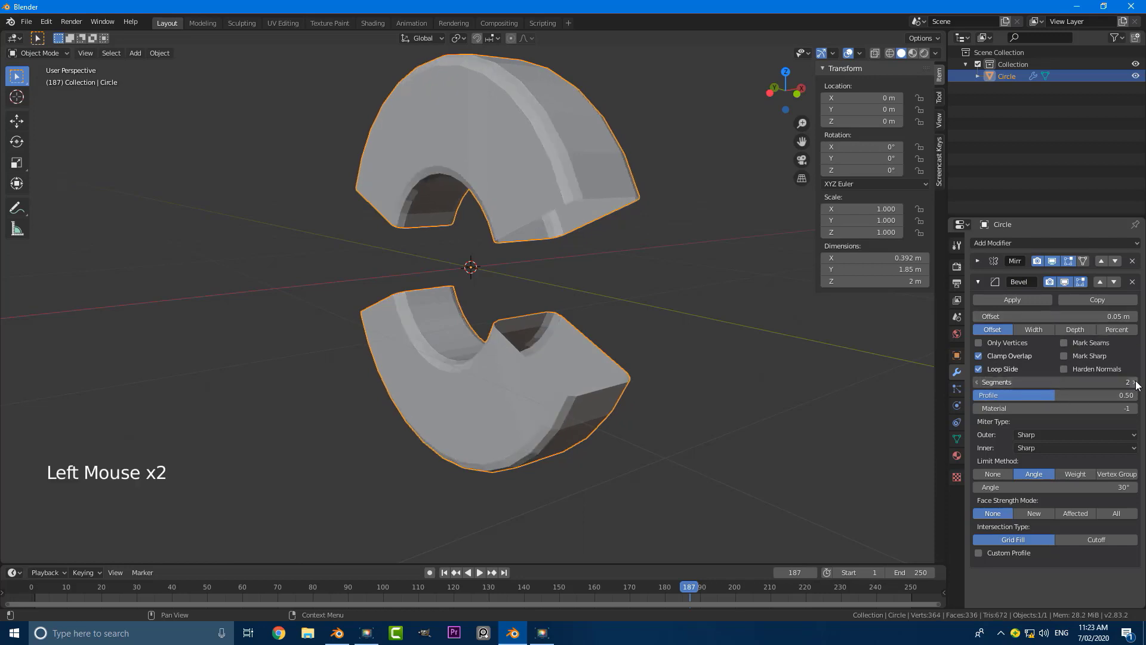
middle_click_drag(623, 414, 740, 426)
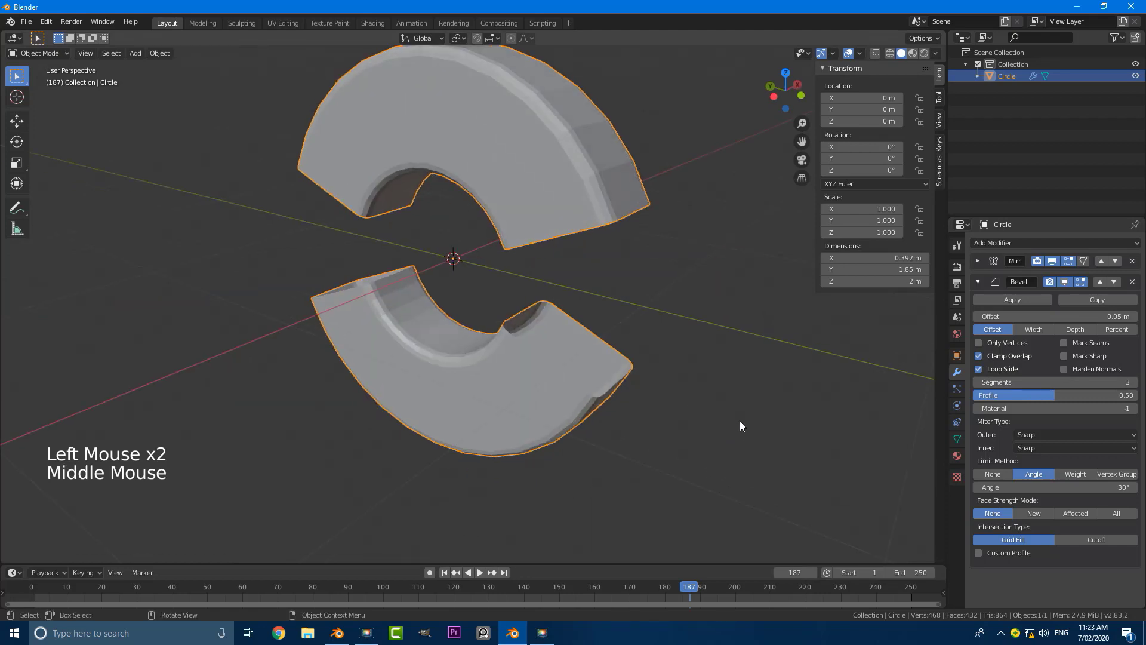
- Add a Subdivision Surface modifier to the ring halves after the Bevel modifier
left_click(978, 280)
left_click(1004, 241)
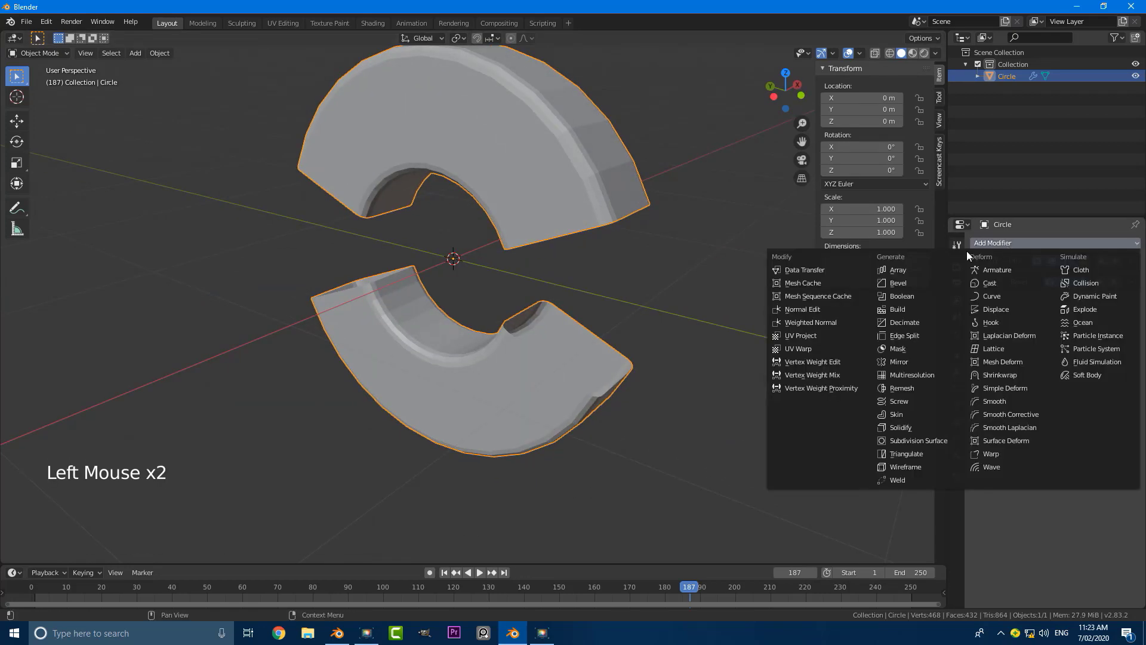
left_click(933, 443)
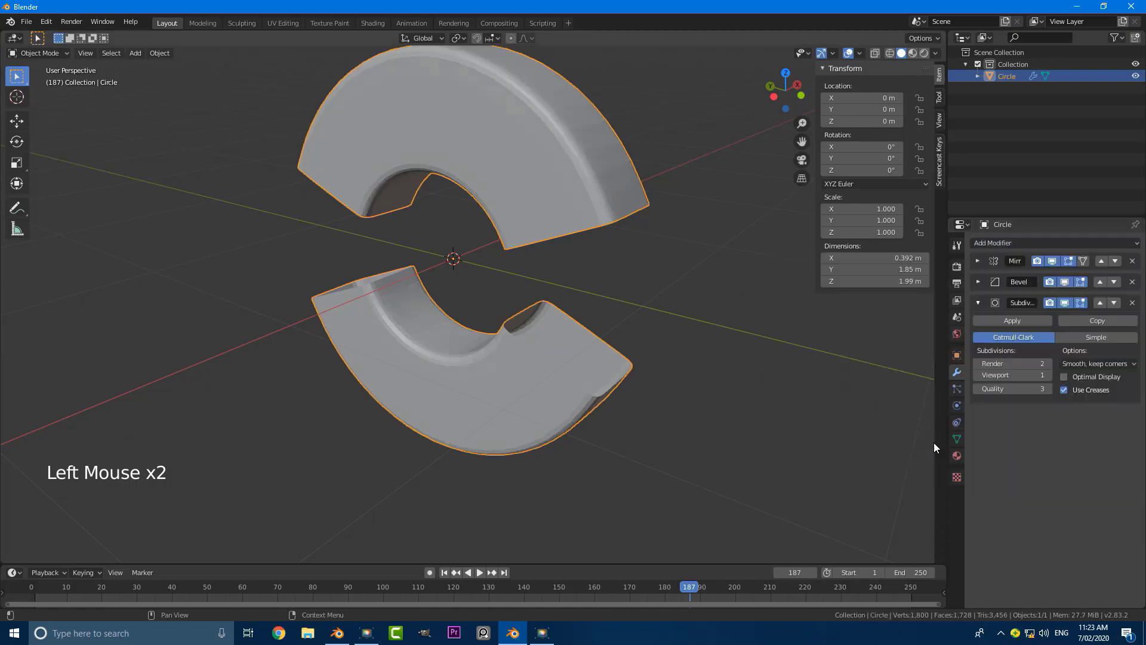
left_click(977, 302)
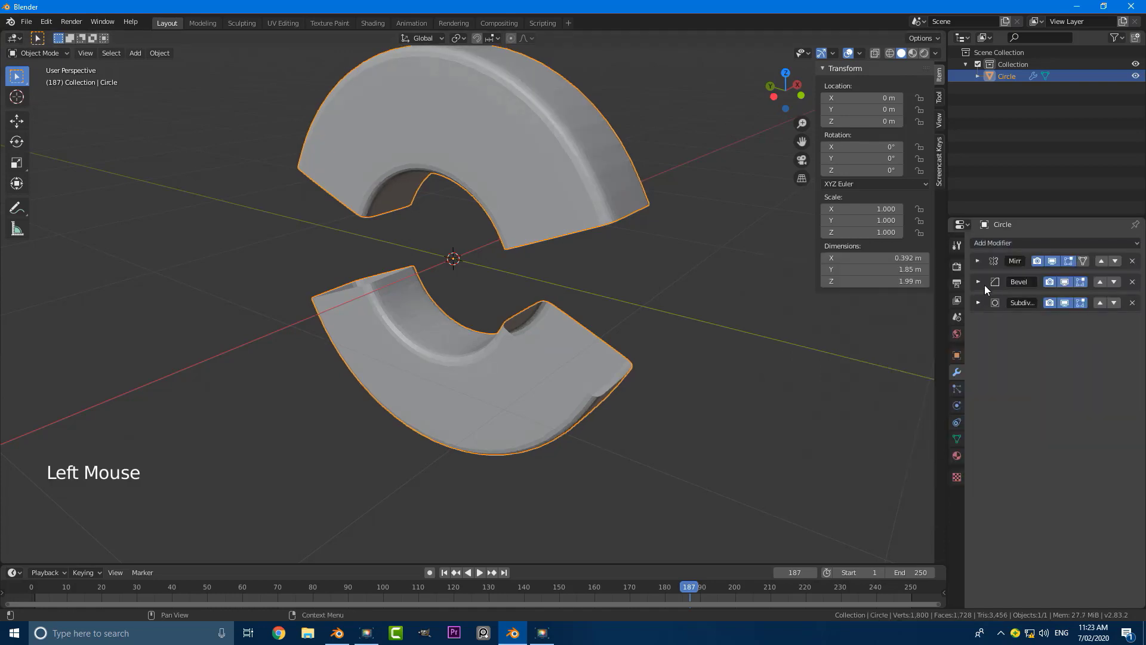
- Add a Solidify modifier to the ring halves and raise its thickness to about 0.11 m
left_click(997, 241)
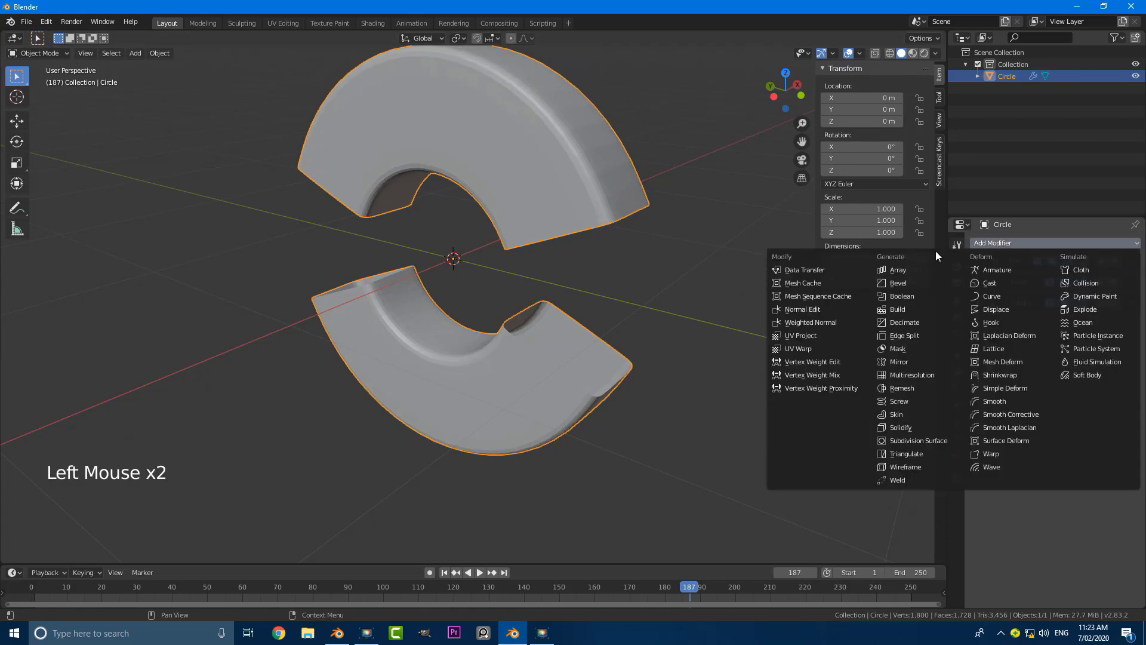
left_click(905, 427)
middle_click_drag(623, 377, 583, 362)
scroll(603, 374, "up", 3)
scroll(583, 363, "up", 1)
left_click_drag(1014, 370, 1053, 371)
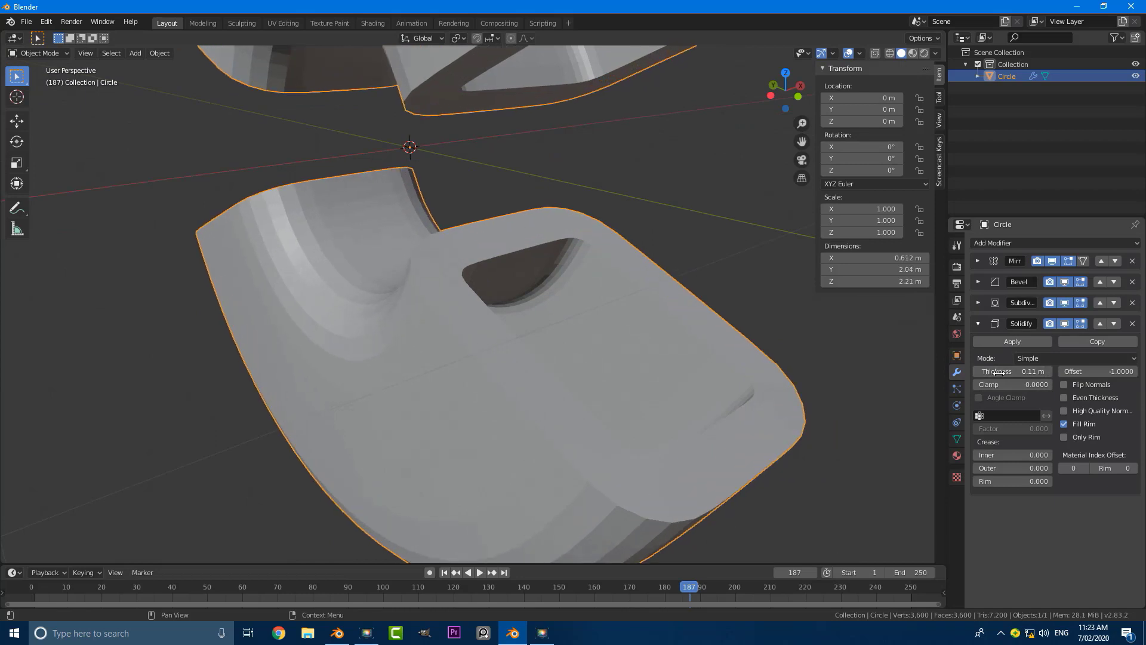
- Set the Solidify modifier's thickness to 0.06 m and check the hollow ring ends
scroll(605, 327, "down", 4)
middle_click_drag(605, 327, 588, 299)
scroll(589, 299, "up", 2)
left_click(1017, 371)
left_click_drag(1018, 371, 1024, 371)
middle_click_drag(691, 326, 518, 330)
scroll(542, 358, "down", 3)
scroll(586, 333, "down", 3)
scroll(518, 331, "up", 4)
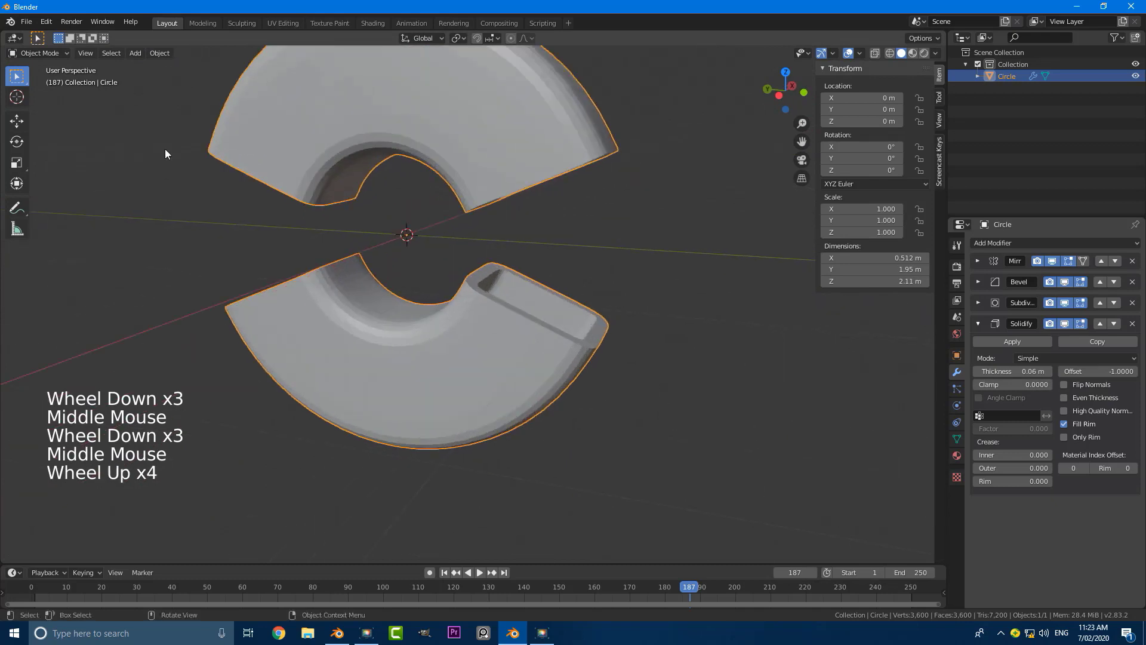
- Apply smooth shading to the ring halves and inspect their open ends
left_click(163, 55)
left_click(194, 293)
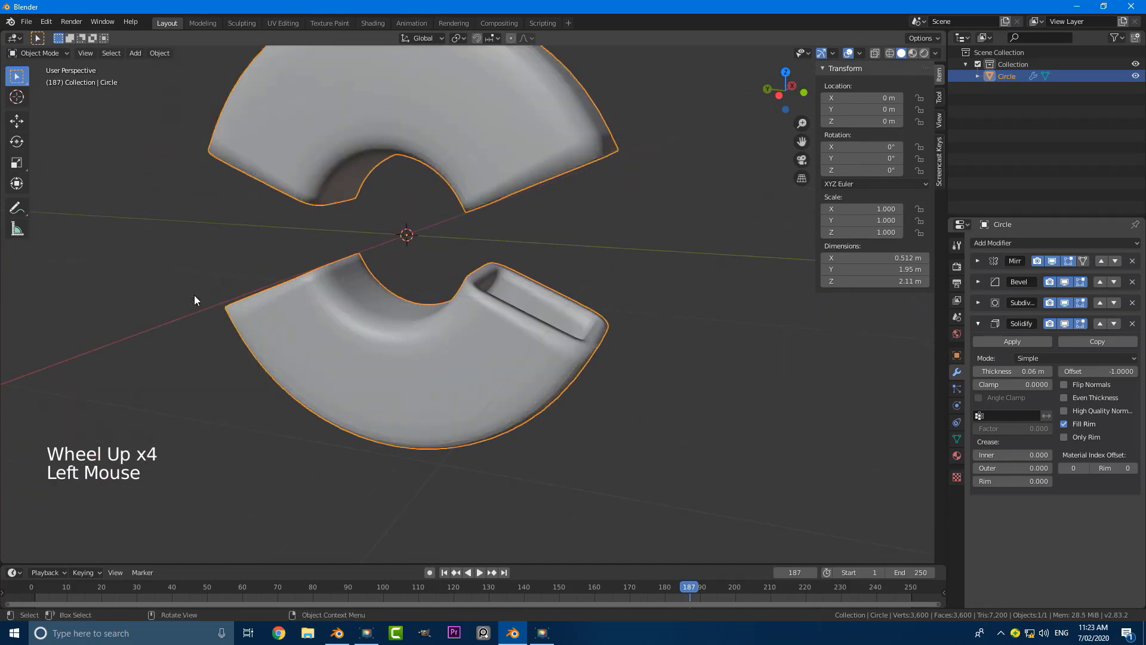
scroll(432, 251, "down", 3)
middle_click_drag(432, 251, 427, 323)
scroll(426, 323, "up", 5)
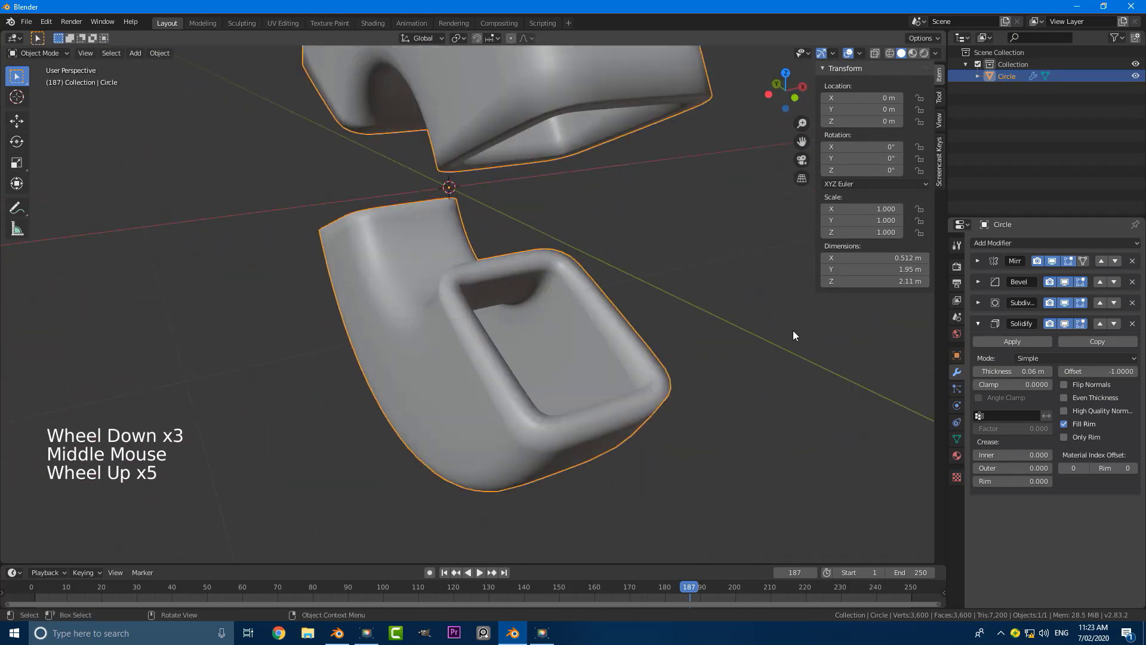
- Add an Edge Split modifier to the ring halves, keeping the 30° split angle, and inspect the shading
left_click(977, 323)
left_click(988, 263)
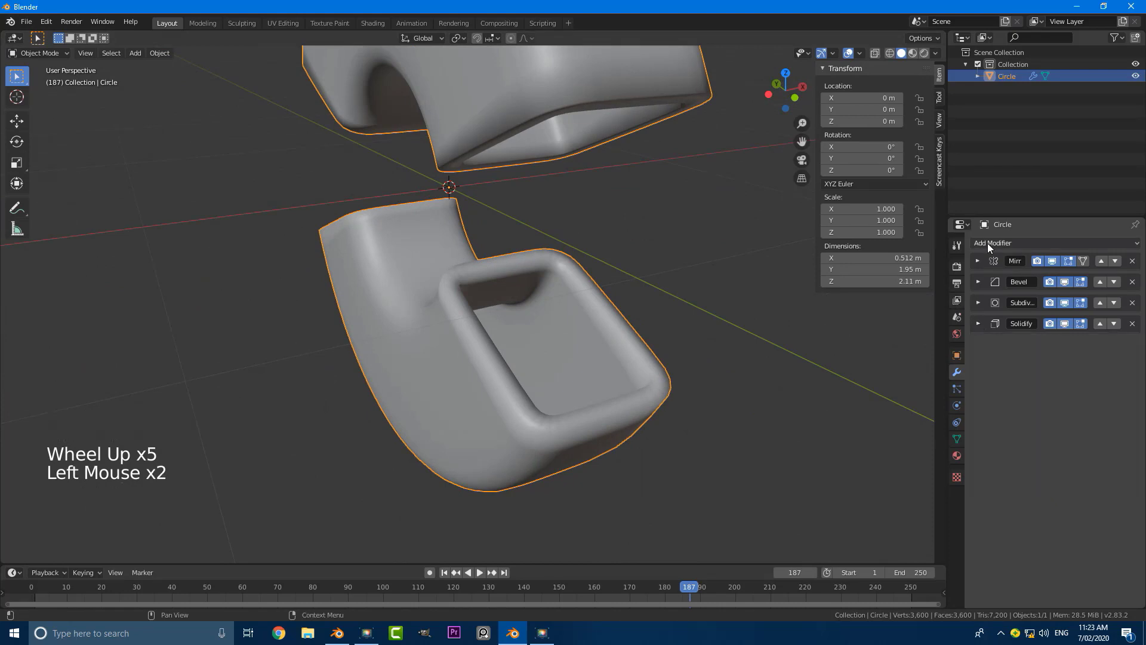
left_click(987, 242)
left_click(886, 336)
scroll(754, 313, "down", 5)
middle_click_drag(754, 313, 535, 200)
key("alt+a")
scroll(547, 333, "up", 2)
scroll(535, 201, "down", 1)
left_click(531, 203)
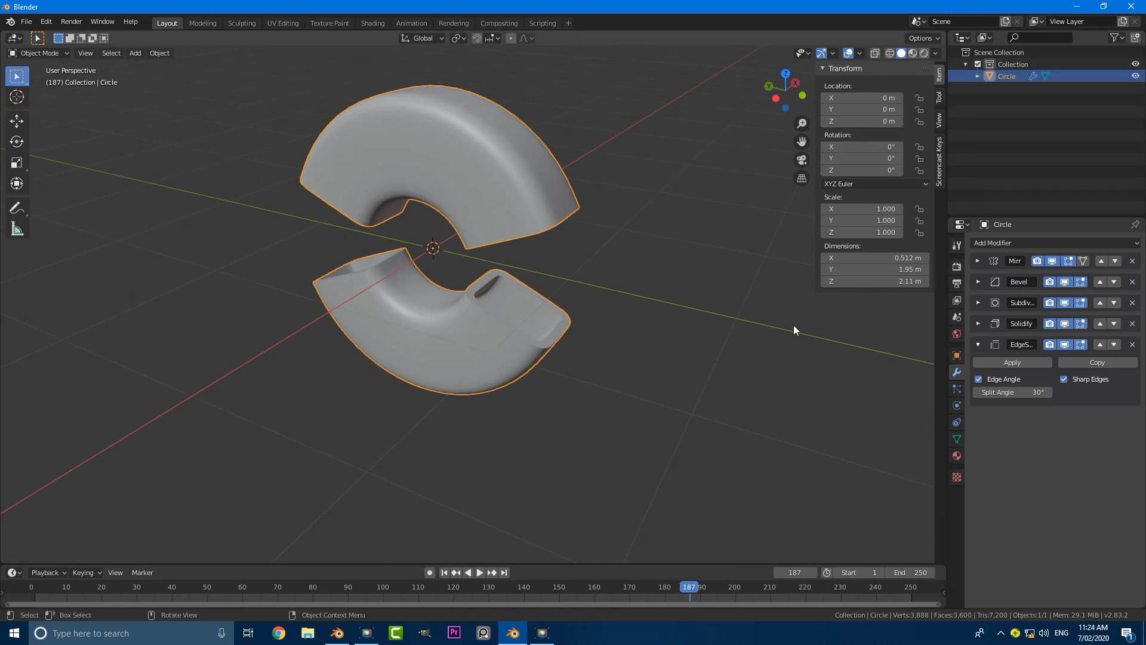
- Deselect the ring and, in a right orthographic view, add a UV sphere at the ring's centre
scroll(793, 327, "down", 5)
key("alt+a")
mouse_move(560, 245)
middle_mouse_down()
mouse_move(496, 231)
mouse_move(402, 253)
mouse_move(550, 245)
middle_mouse_up()
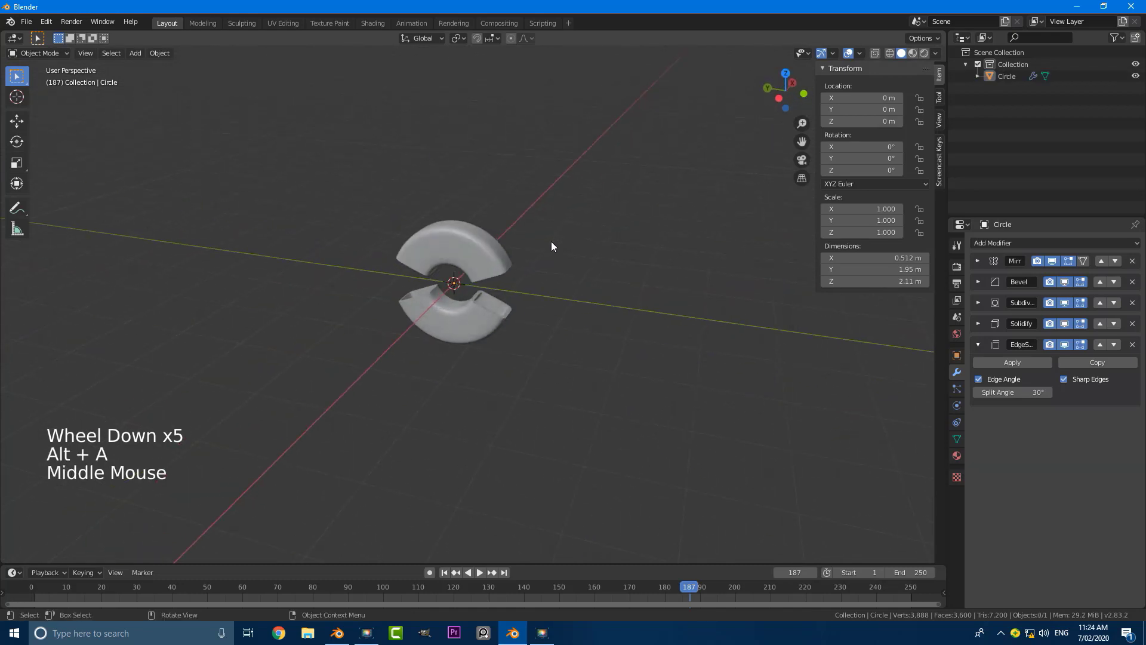
scroll(550, 244, "up", 2)
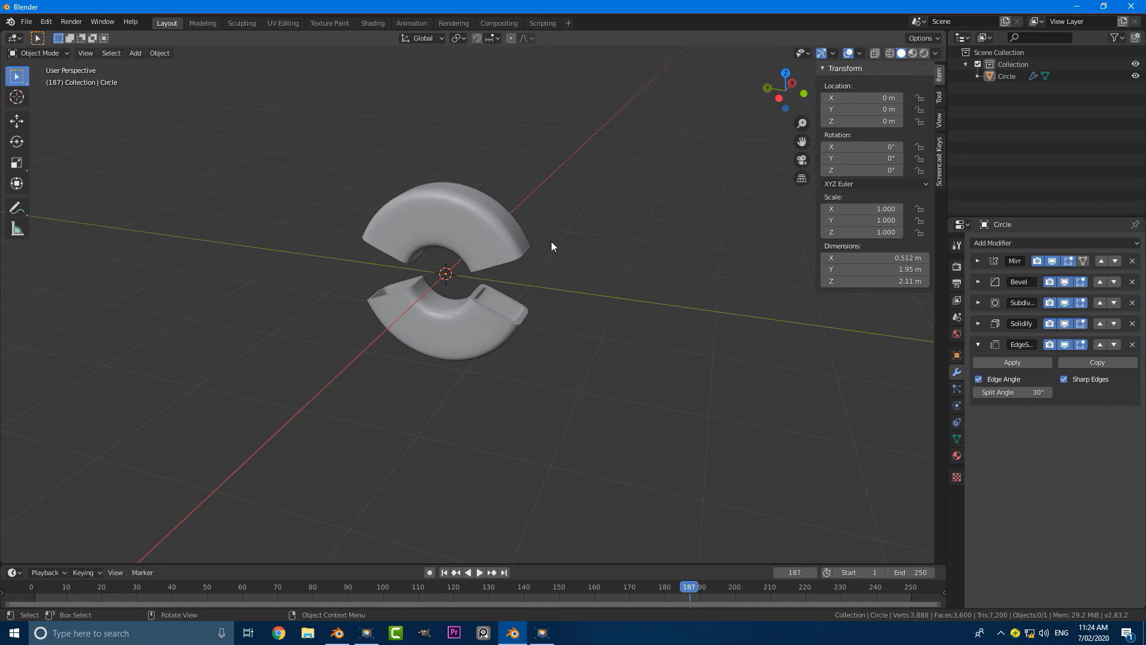
key("KP_3")
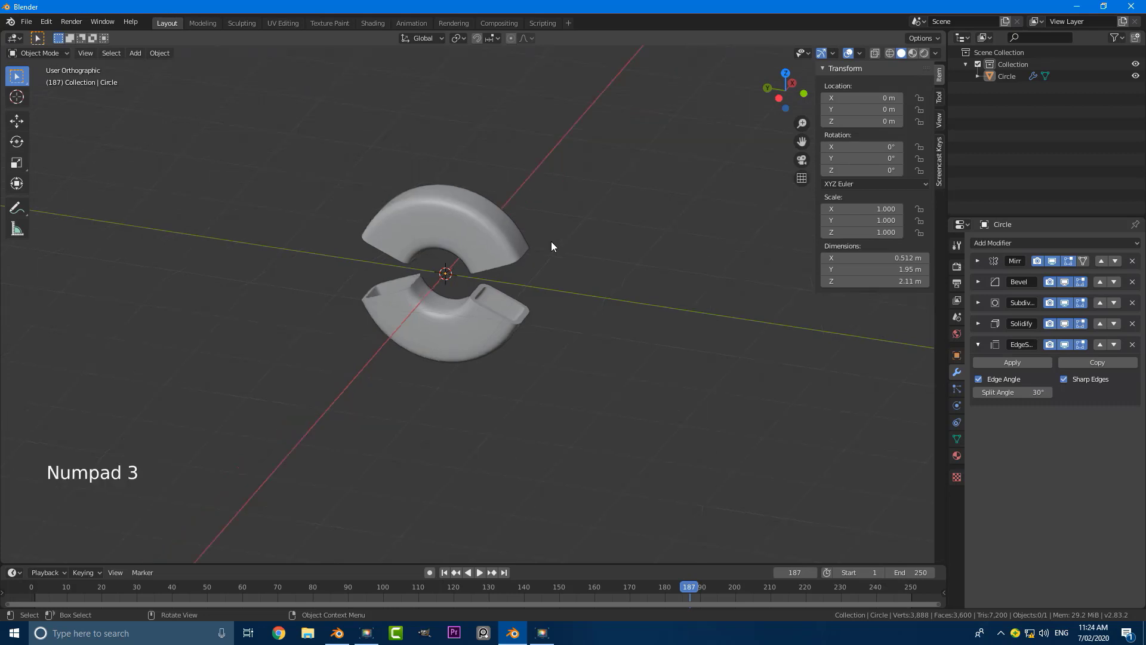
scroll(550, 241, "up", 4)
middle_click_drag(554, 241, 522, 241, "shift")
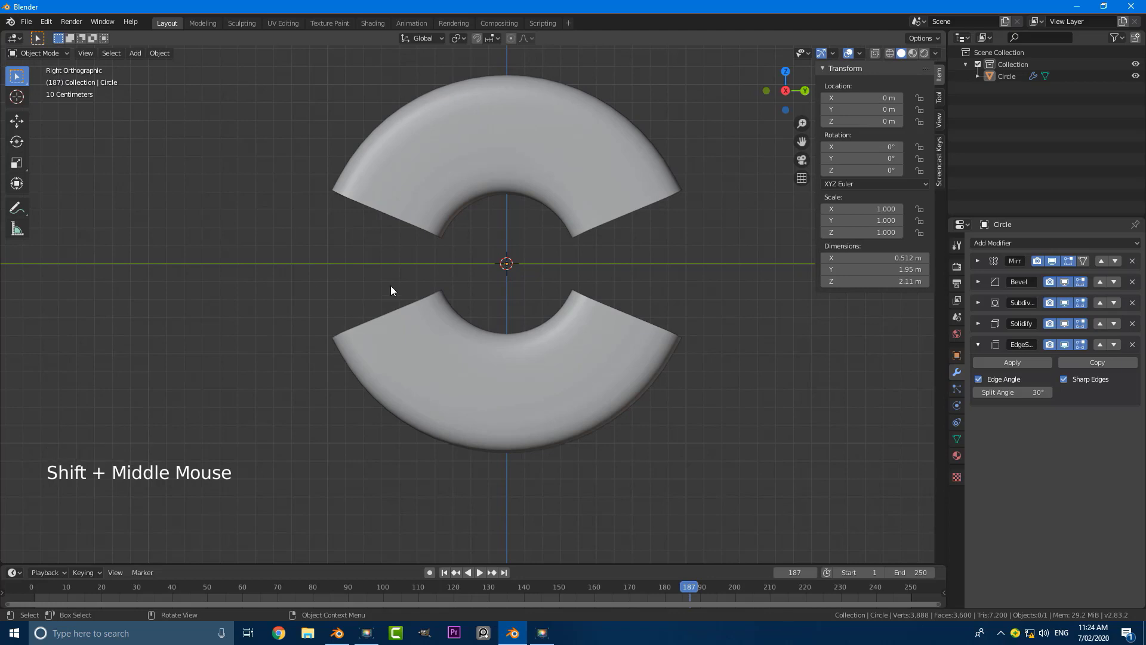
key("shift+a")
mouse_move(391, 286)
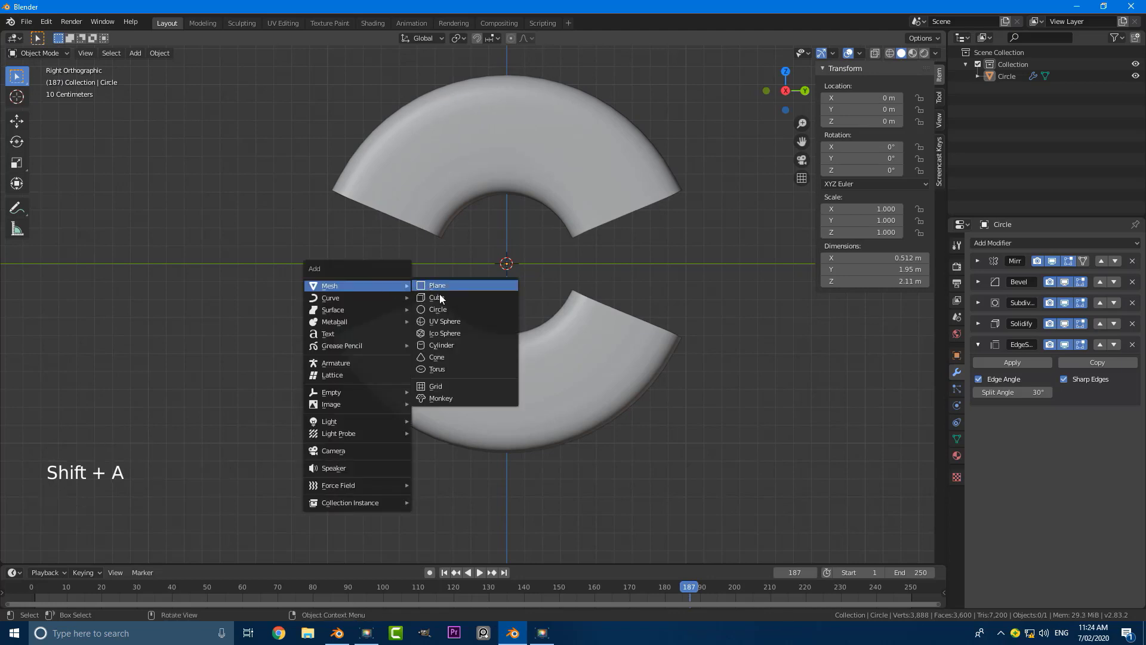
left_click(476, 322)
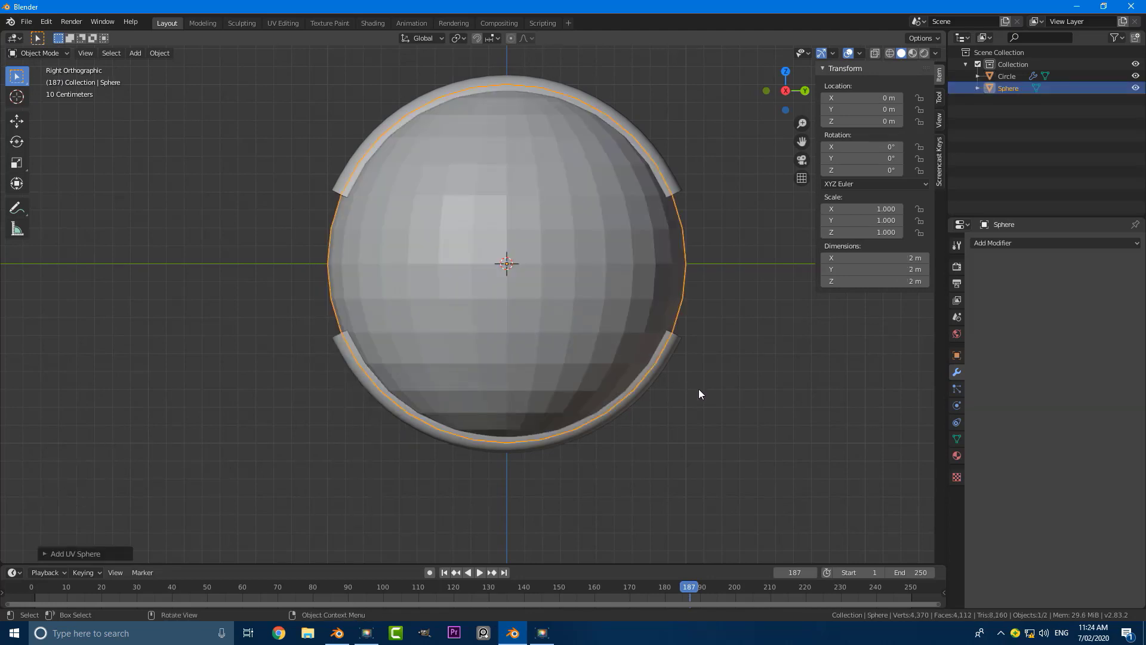
- Scale the sphere down to about 0.367 so it fits inside the ring's hole
scroll(747, 418, "up", 1)
key("s")
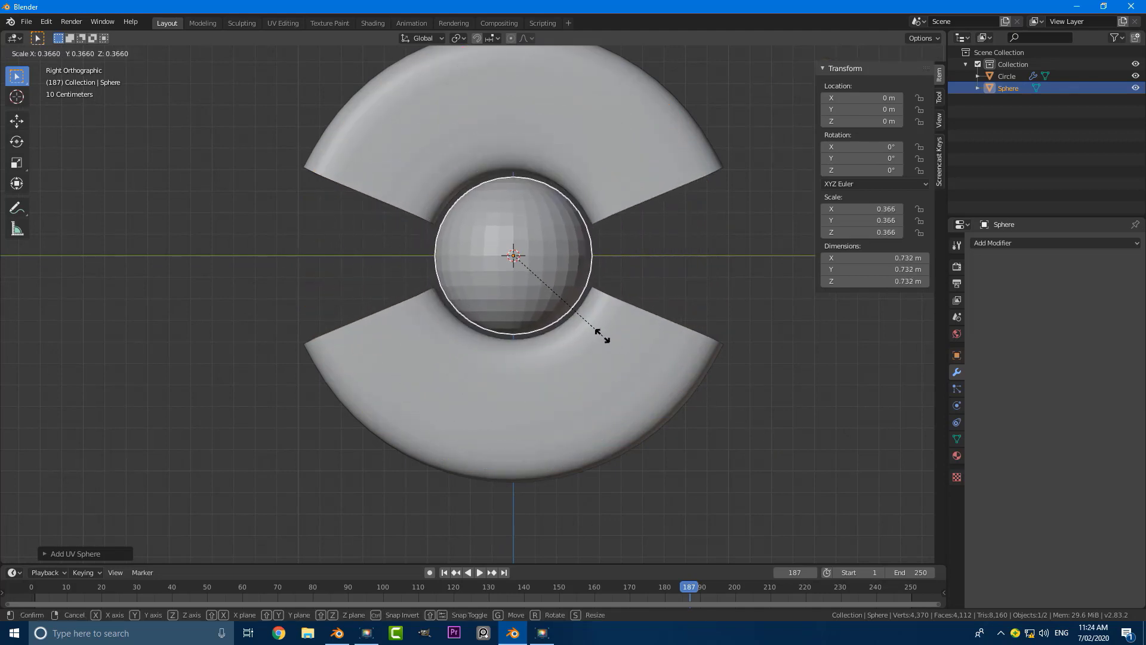
left_click(601, 334)
scroll(508, 284, "up", 2)
scroll(547, 277, "down", 3)
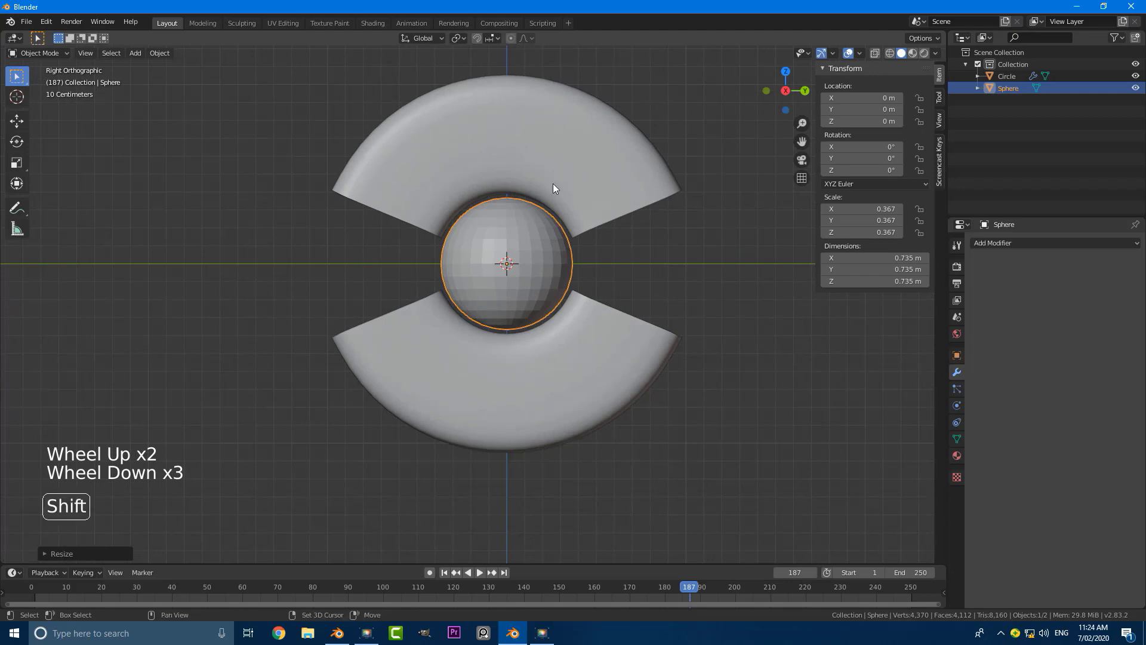
middle_click_drag(553, 187, 521, 223, "shift")
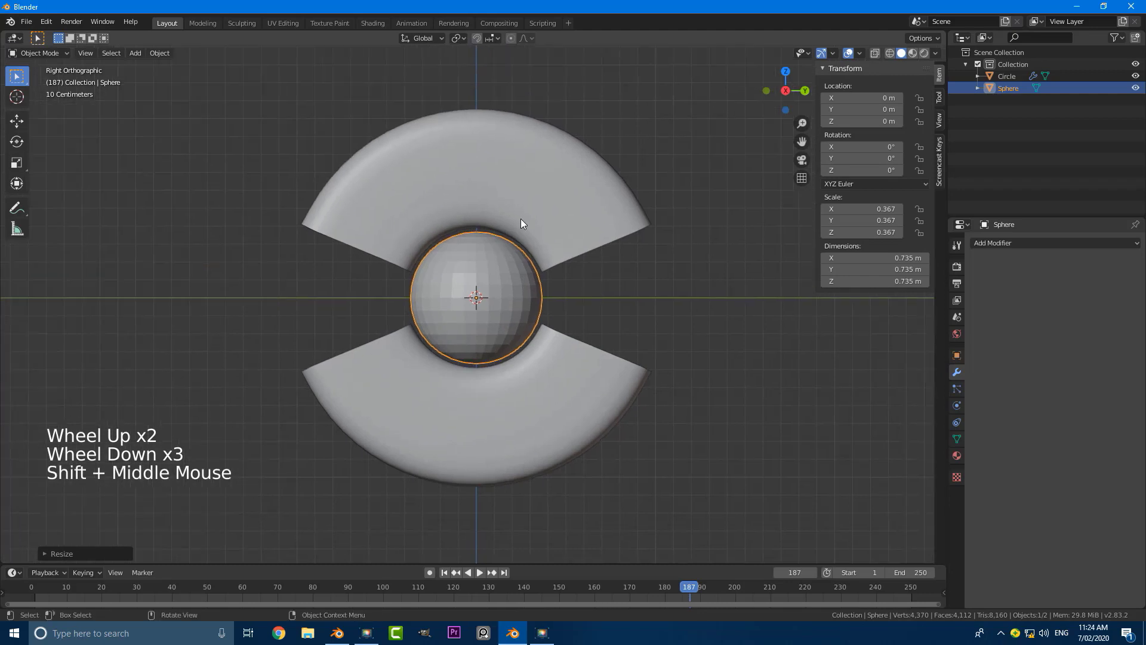
- In Edit Mode, select the sphere's upper horizontal edge loop at local Z 0.707 m and duplicate it in place
left_click(45, 53)
left_click(42, 81)
scroll(678, 284, "up", 4)
key("alt+a")
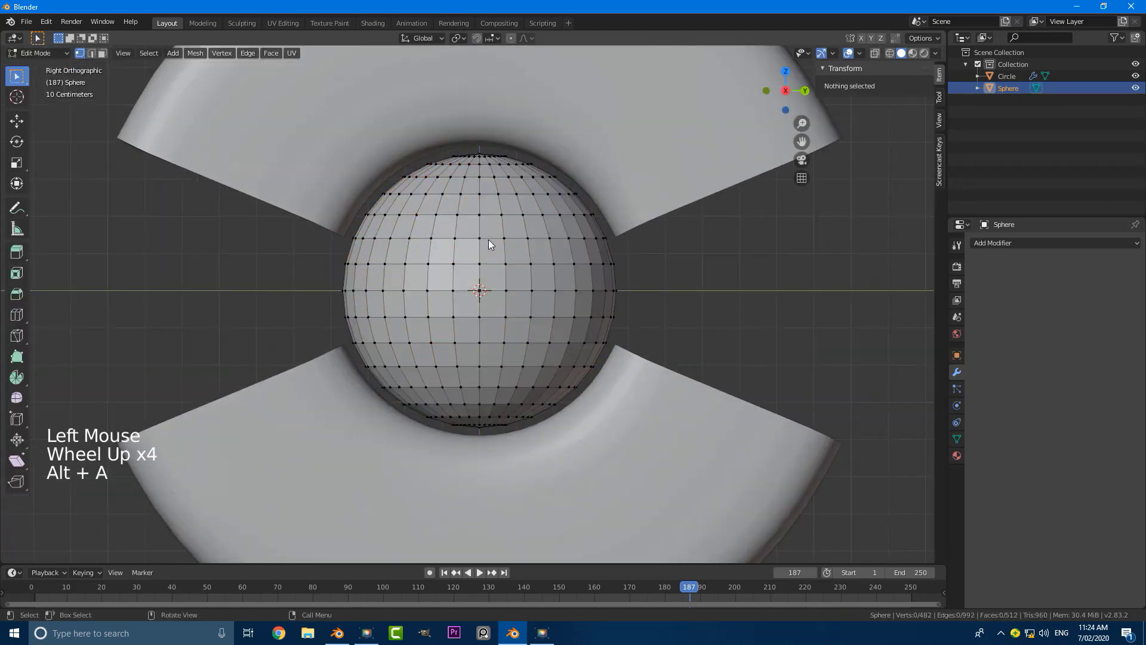
middle_click_drag(486, 230, 485, 235, "shift")
scroll(485, 238, "up", 2)
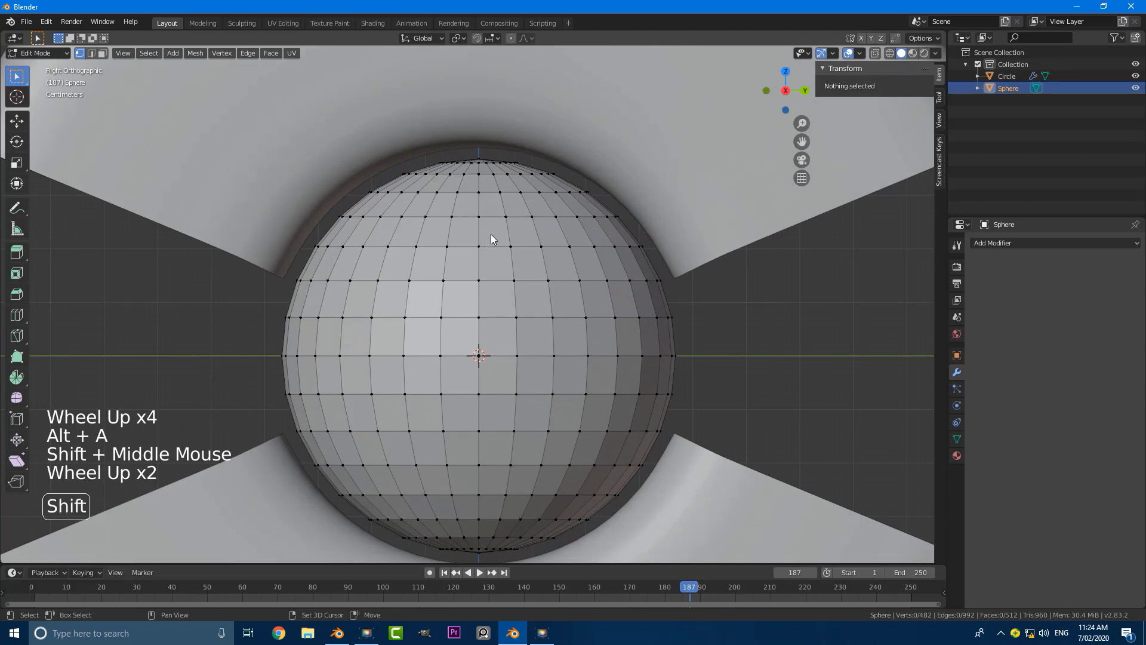
left_click(496, 215, "alt+shift")
scroll(610, 283, "down", 2)
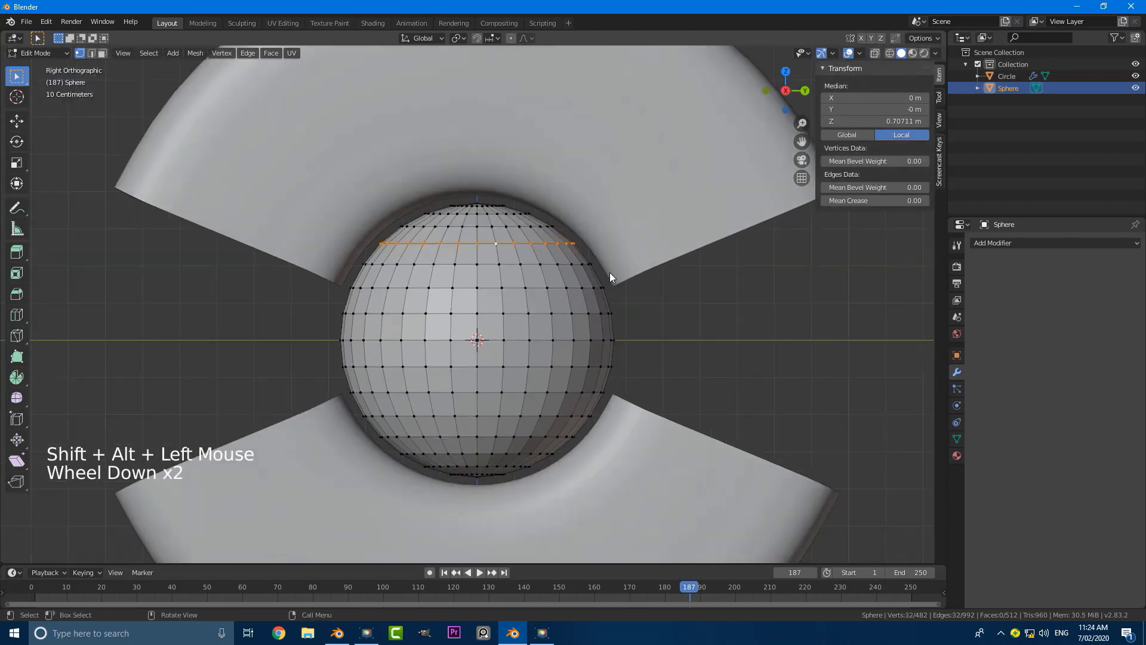
scroll(618, 256, "up", 2)
key("shift+d")
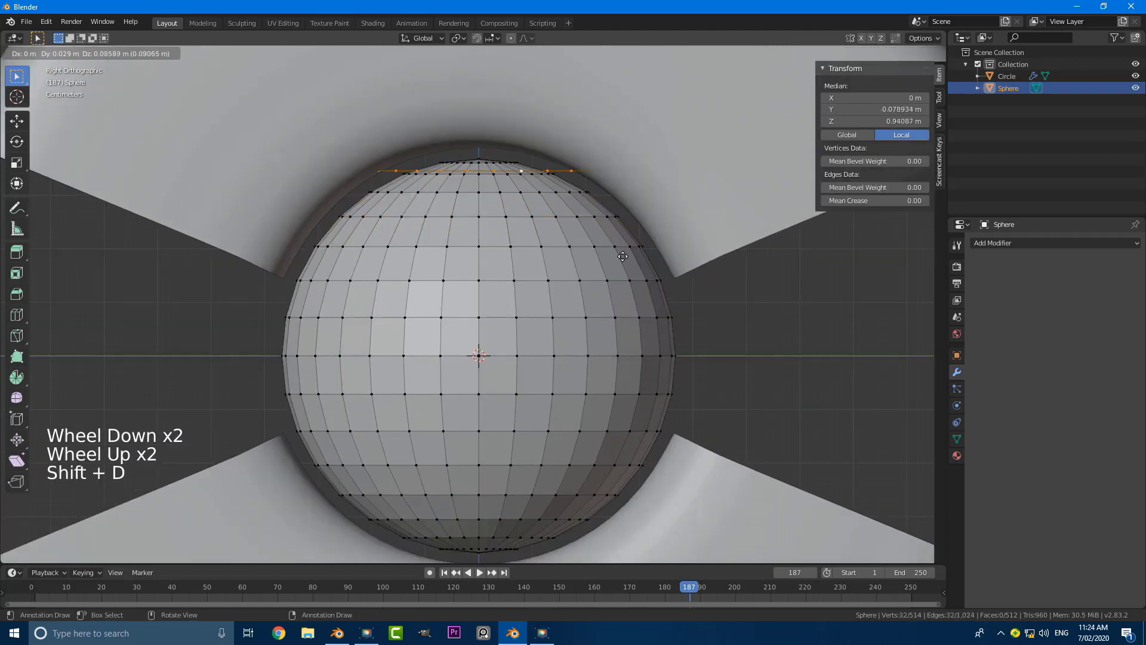
right_click(652, 285)
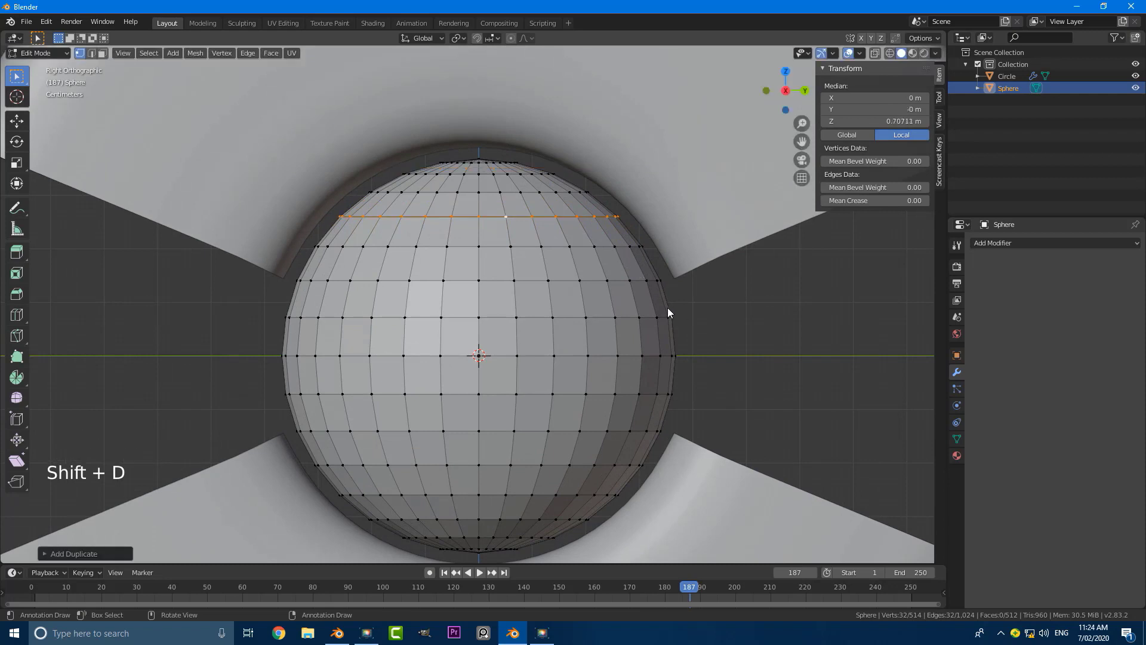
- In wireframe display, scale the duplicated loop down to a tiny circle on the sphere's vertical axis
key("z")
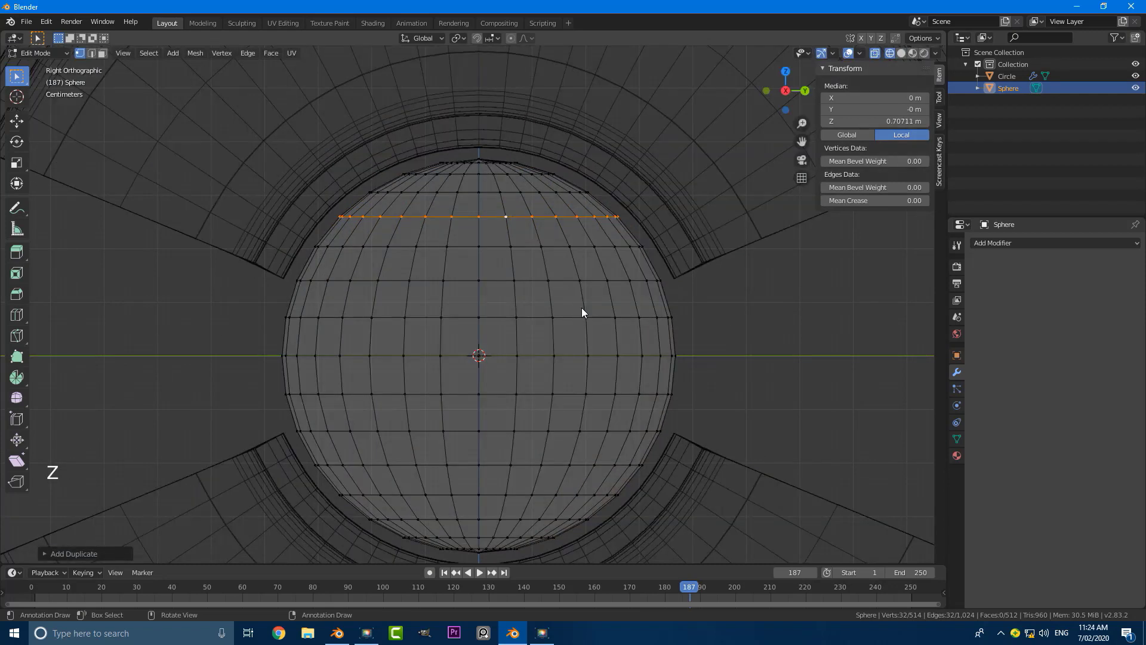
middle_click_drag(581, 306, 542, 300, "shift")
scroll(800, 421, "up", 2)
key("s")
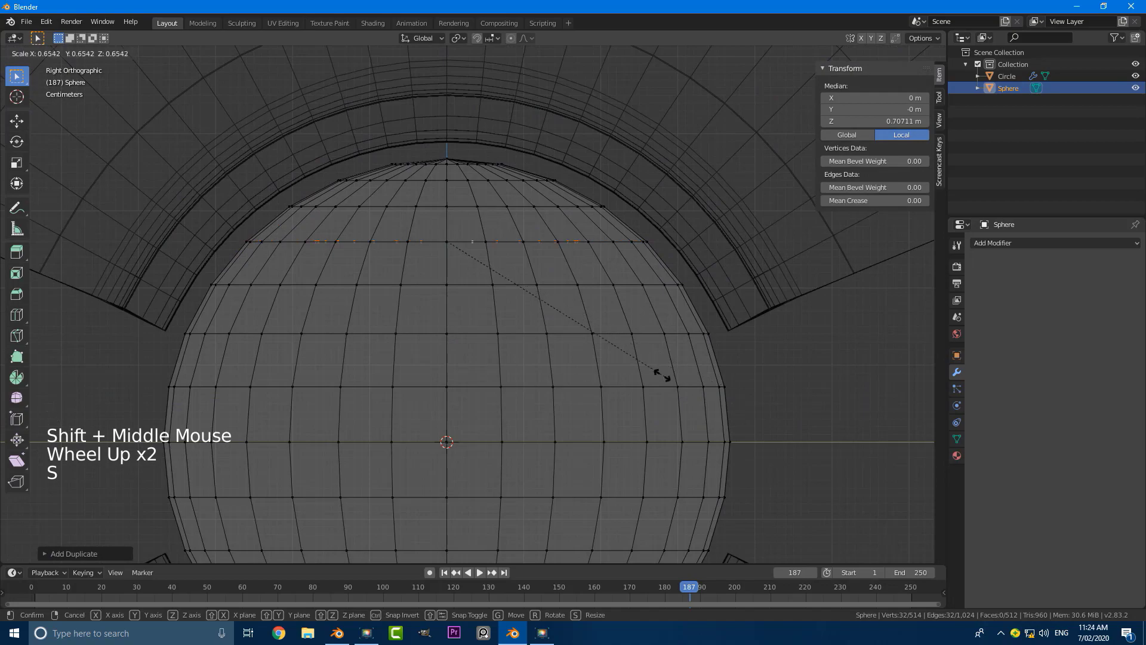
left_click(468, 267)
middle_click_drag(468, 267, 513, 311)
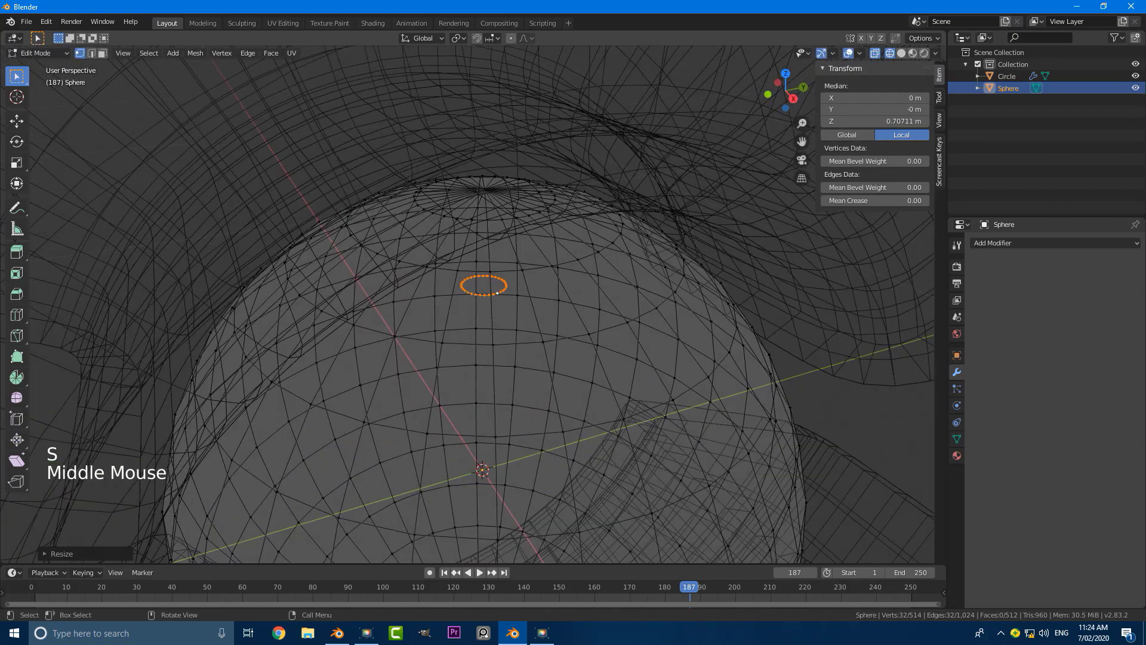
key("s")
left_click(539, 364)
- Extrude the tiny circle upward into a thin rod and raise its end to about 5.65 m local Z
scroll(539, 365, "down", 5)
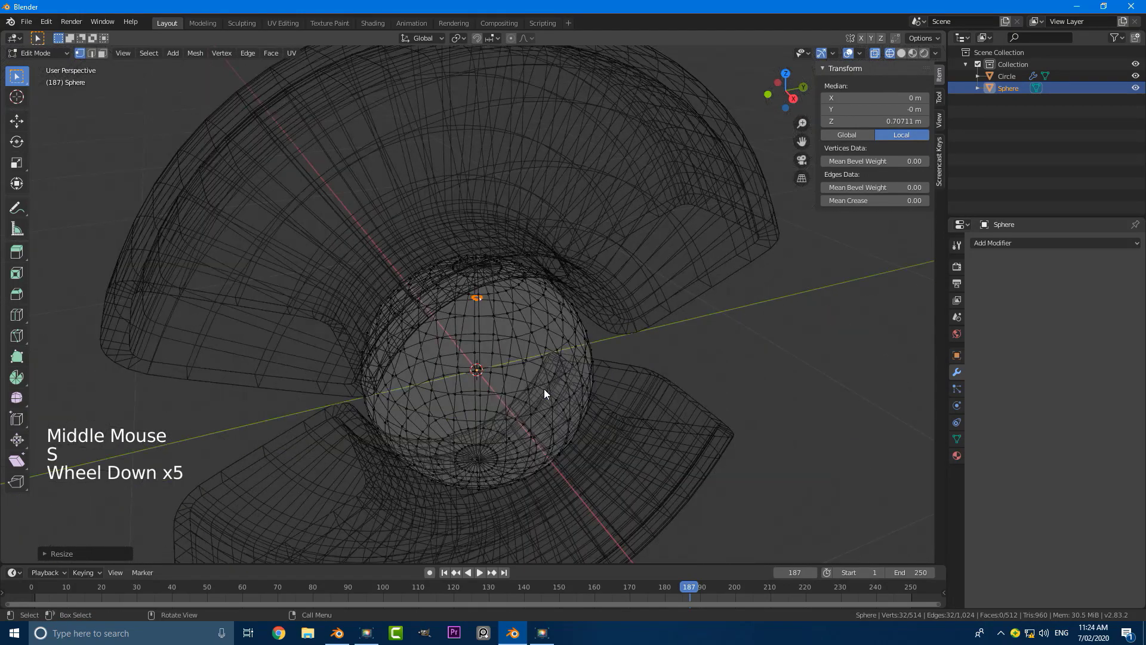
key("e")
left_click(525, 205)
scroll(525, 205, "down", 6)
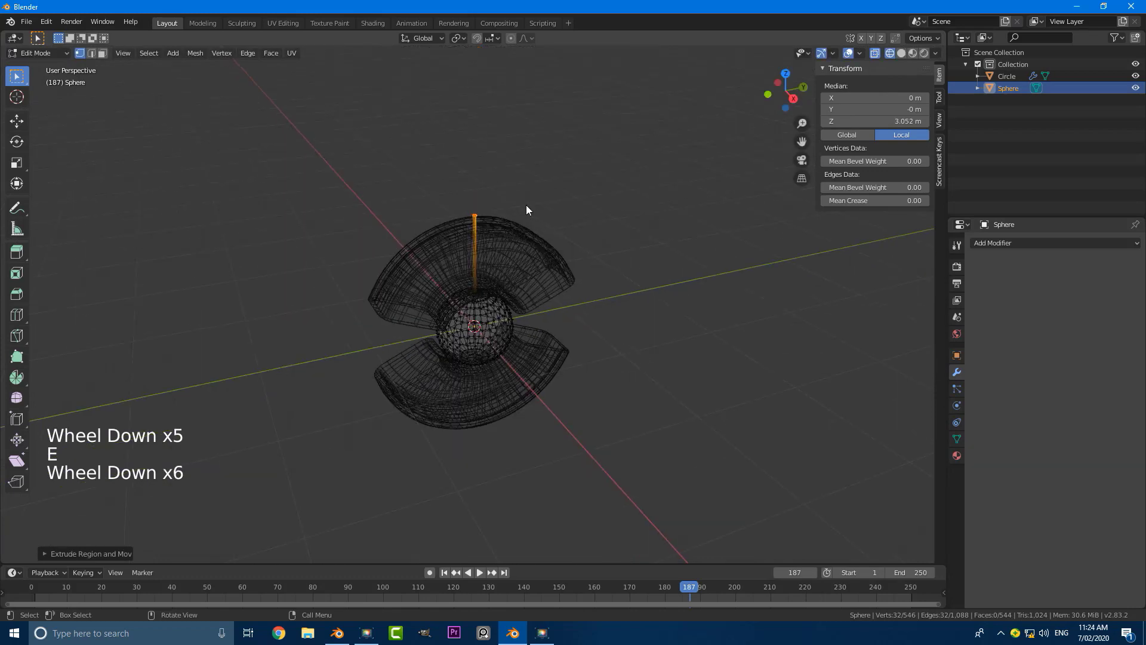
key("g")
left_click(546, 136)
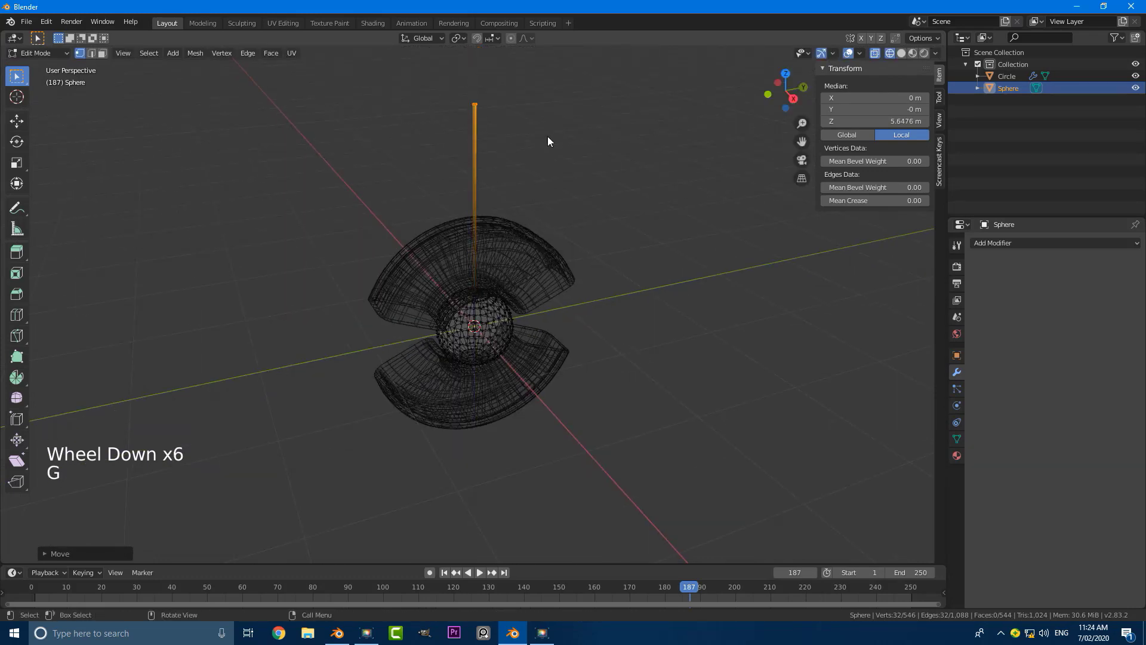
- In a front view, move the rod's upper end along the Z axis to about 10.86 m local Z
key("KP_1")
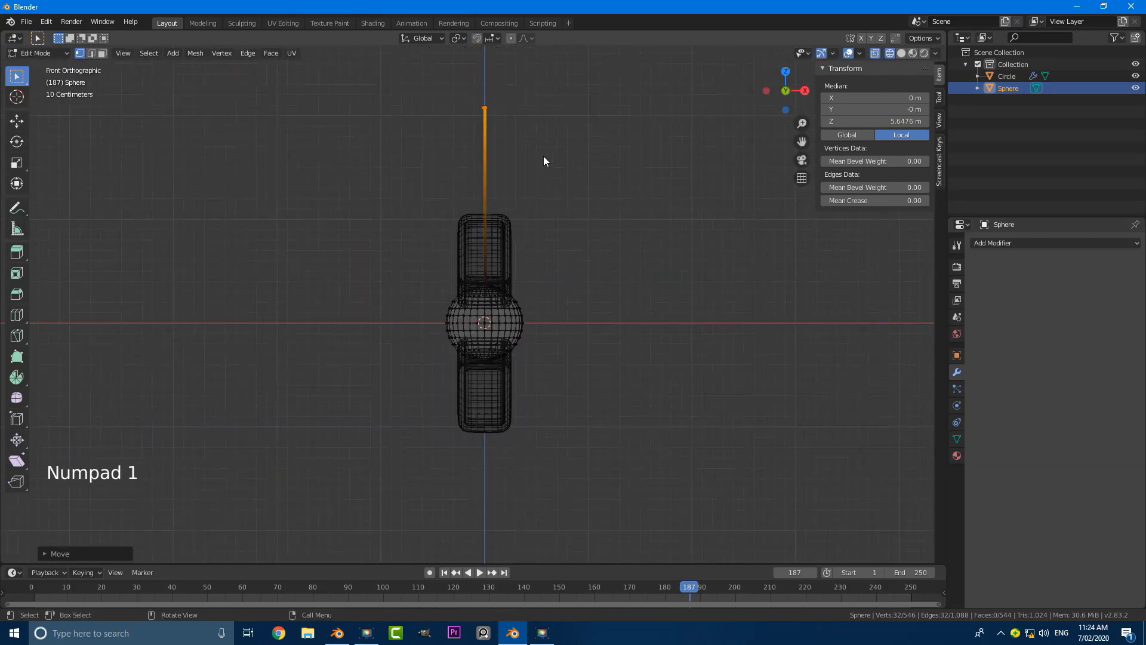
scroll(543, 158, "down", 4)
middle_click_drag(535, 173, 530, 209, "shift")
scroll(529, 210, "up", 1)
scroll(538, 323, "up", 1)
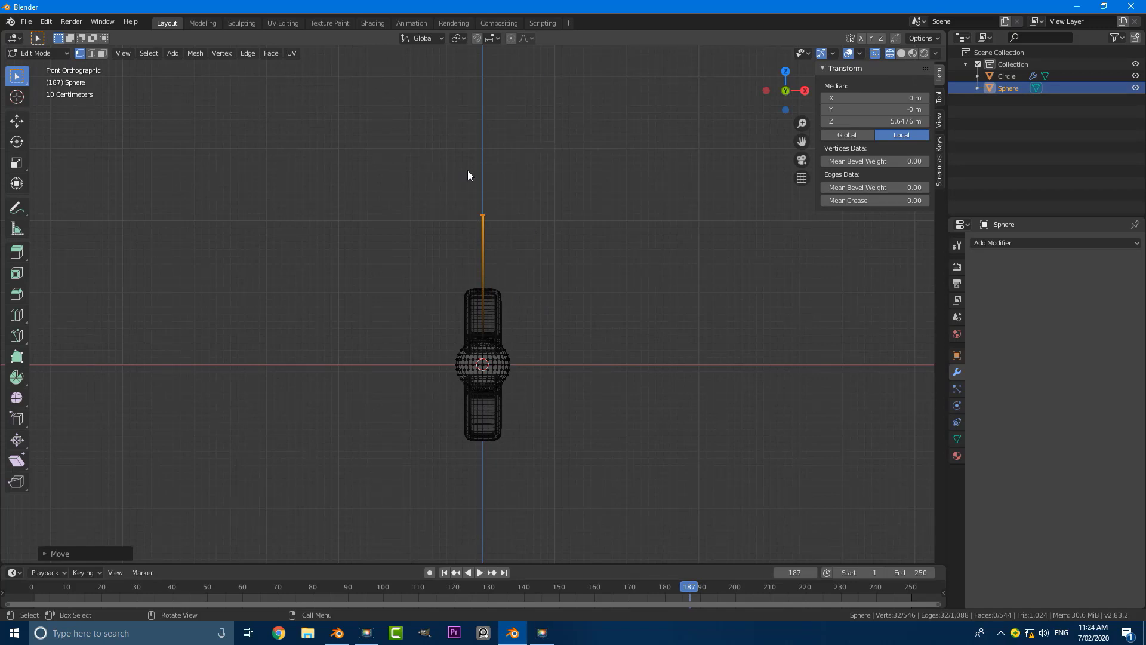
key("g")
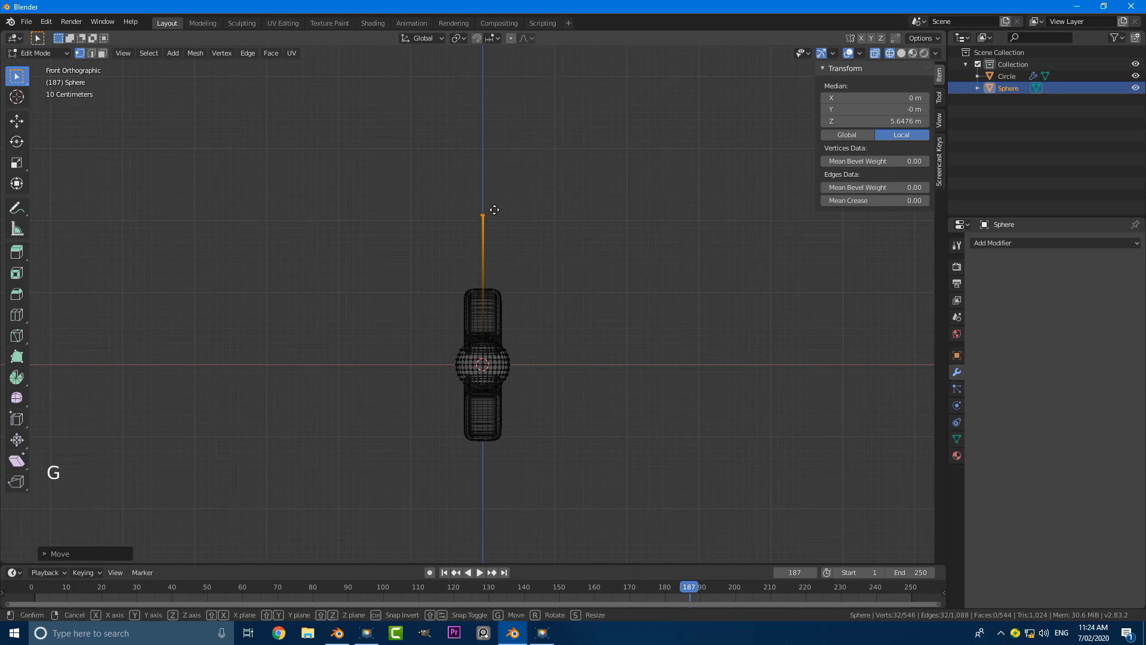
key("z")
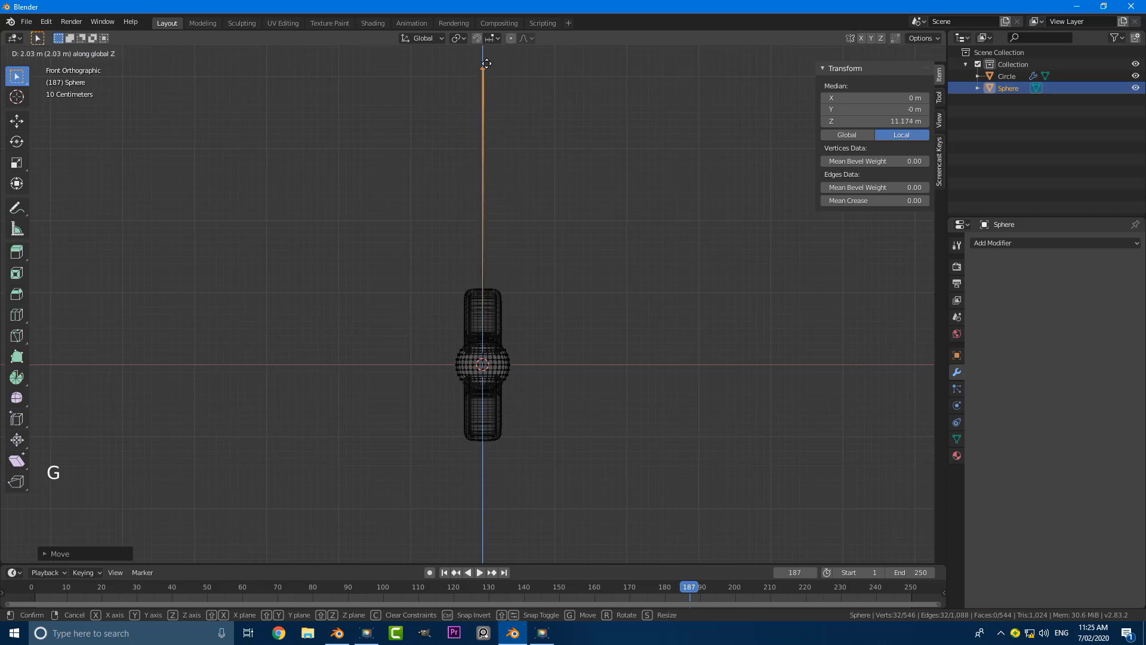
left_click(486, 72)
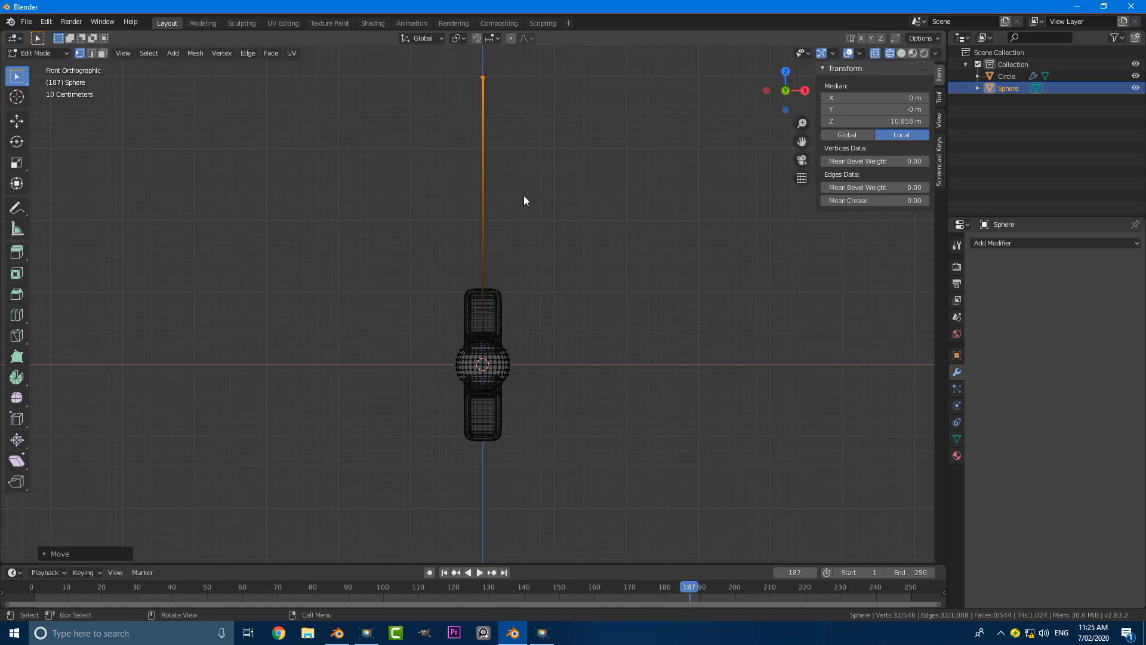
- Select the entire sphere-and-rod mesh and move it down the Z axis to a median of about -9.11 m local Z
key("a")
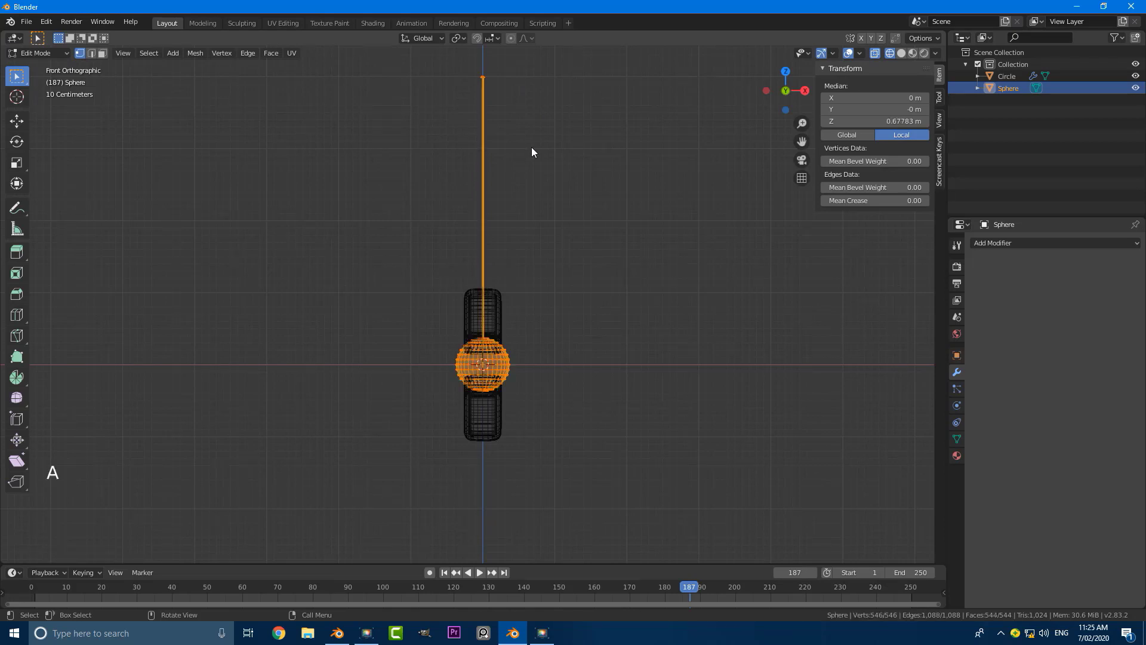
middle_click_drag(517, 262, 531, 197, "shift")
key("g")
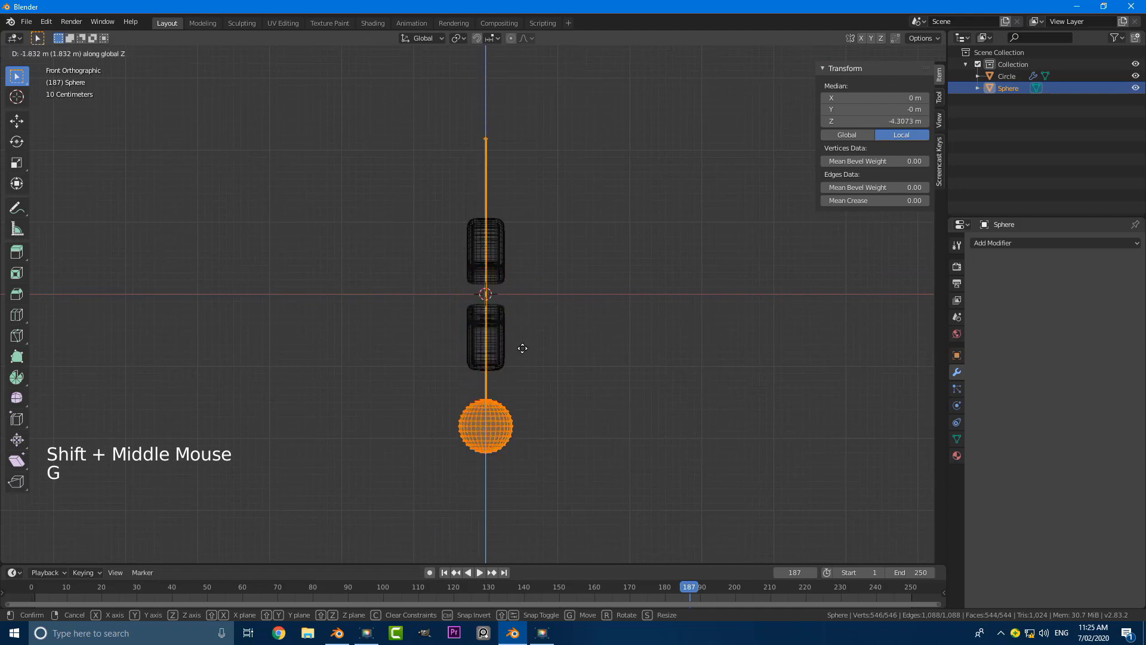
left_click(533, 456)
scroll(538, 310, "up", 6)
scroll(519, 240, "up", 4)
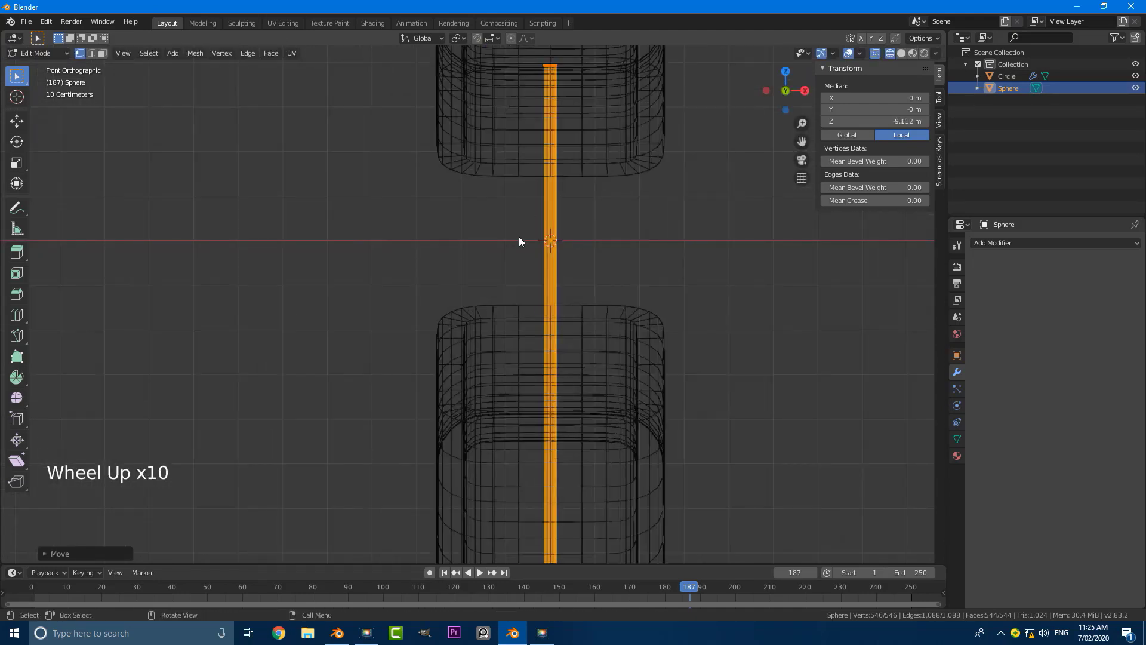
scroll(552, 263, "up", 1)
scroll(511, 499, "down", 7)
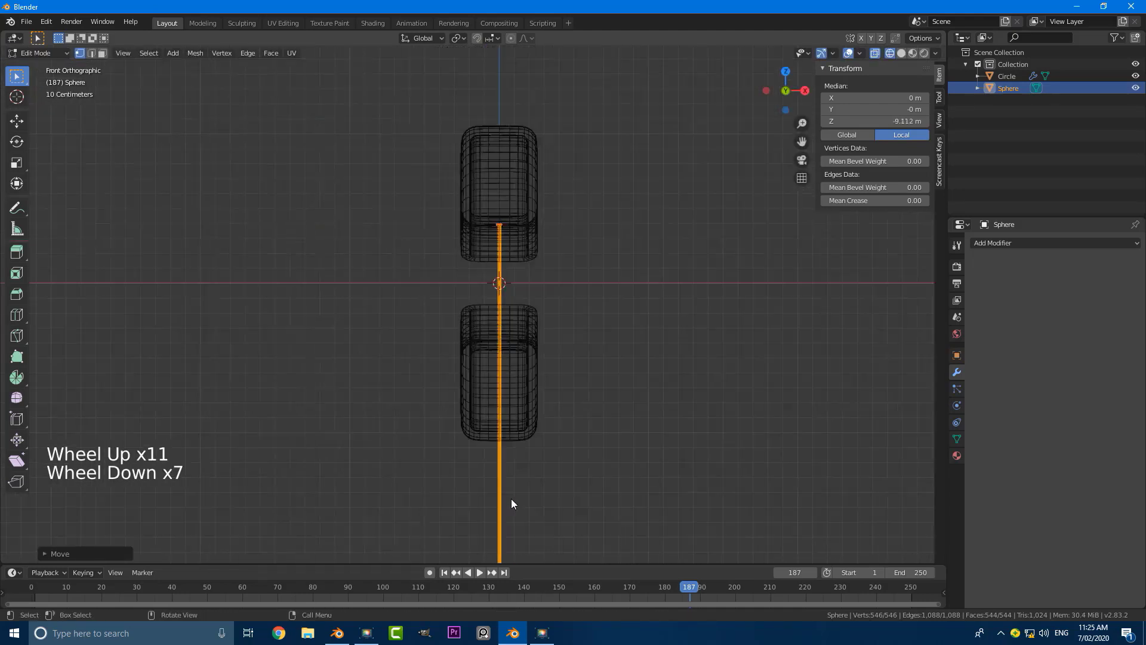
- Lower the mesh to about -10.18 m local Z, aligning the rod's upper end with the object origin, and return to Object Mode
scroll(600, 273, "up", 3)
key("g")
key("z")
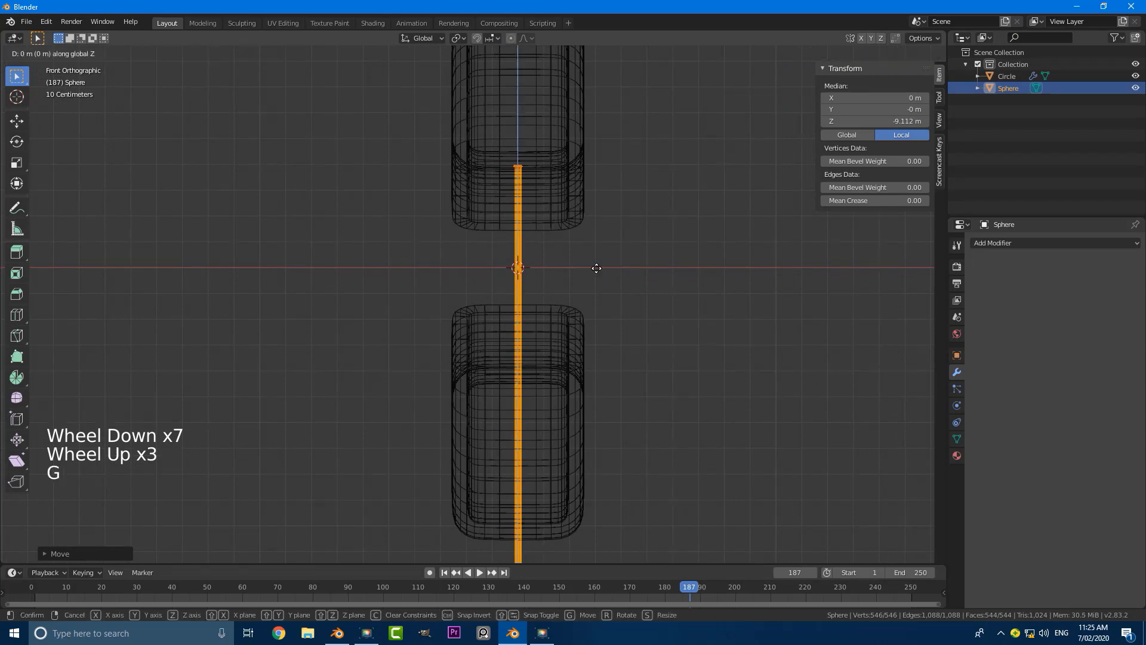
left_click(603, 371)
scroll(522, 279, "up", 5)
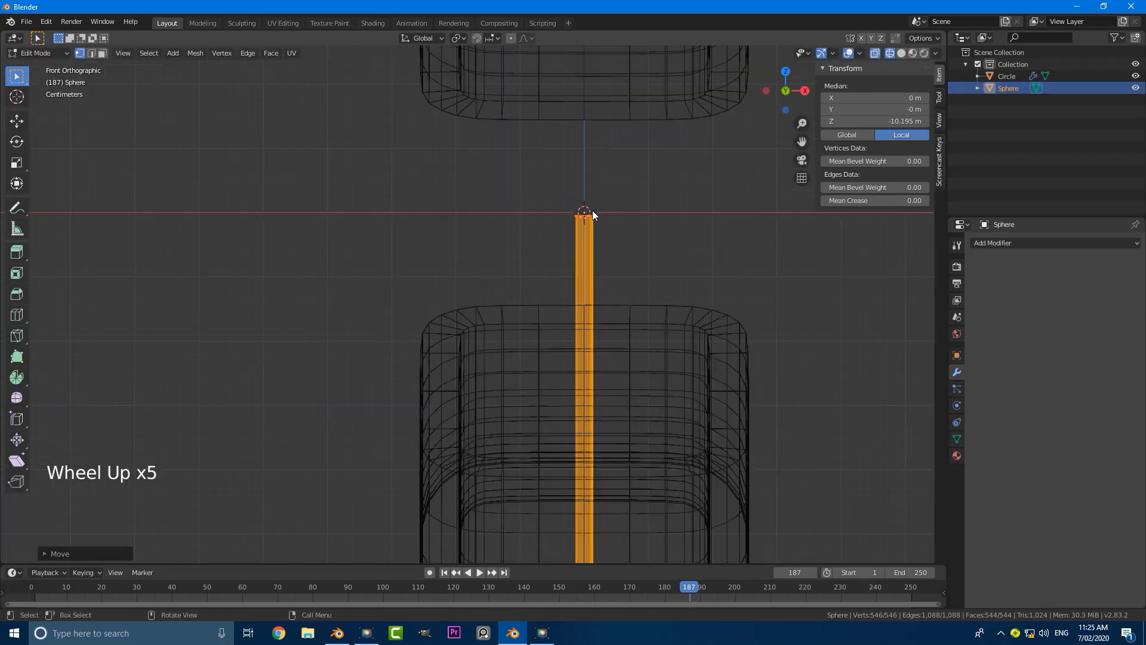
scroll(602, 241, "up", 1)
key("g")
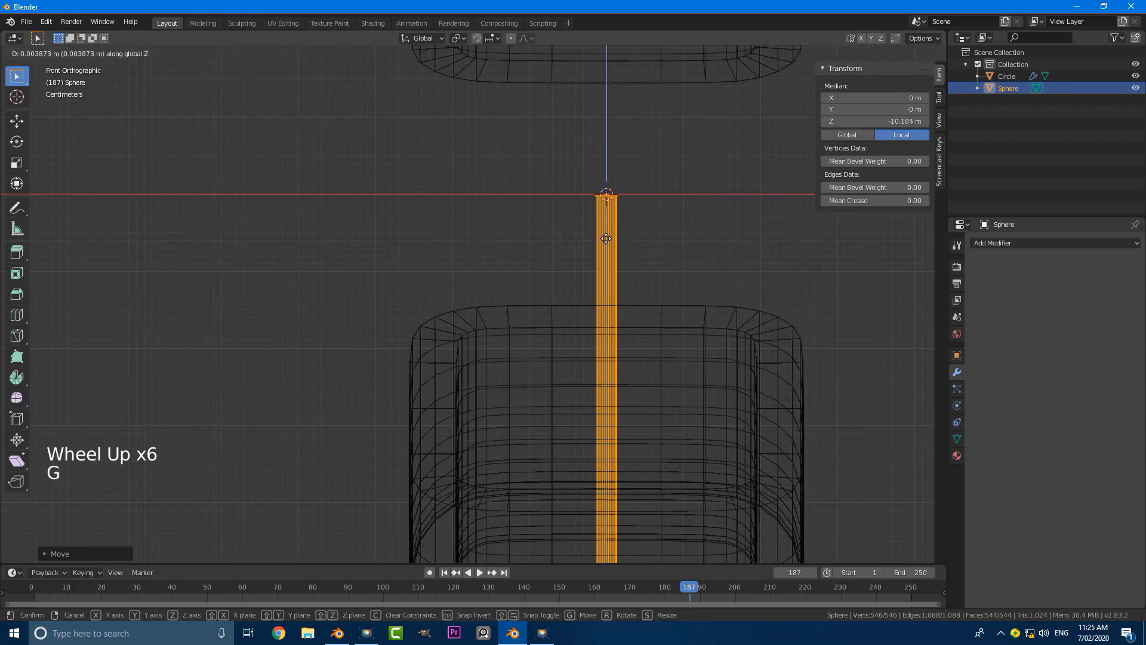
scroll(604, 239, "down", 11)
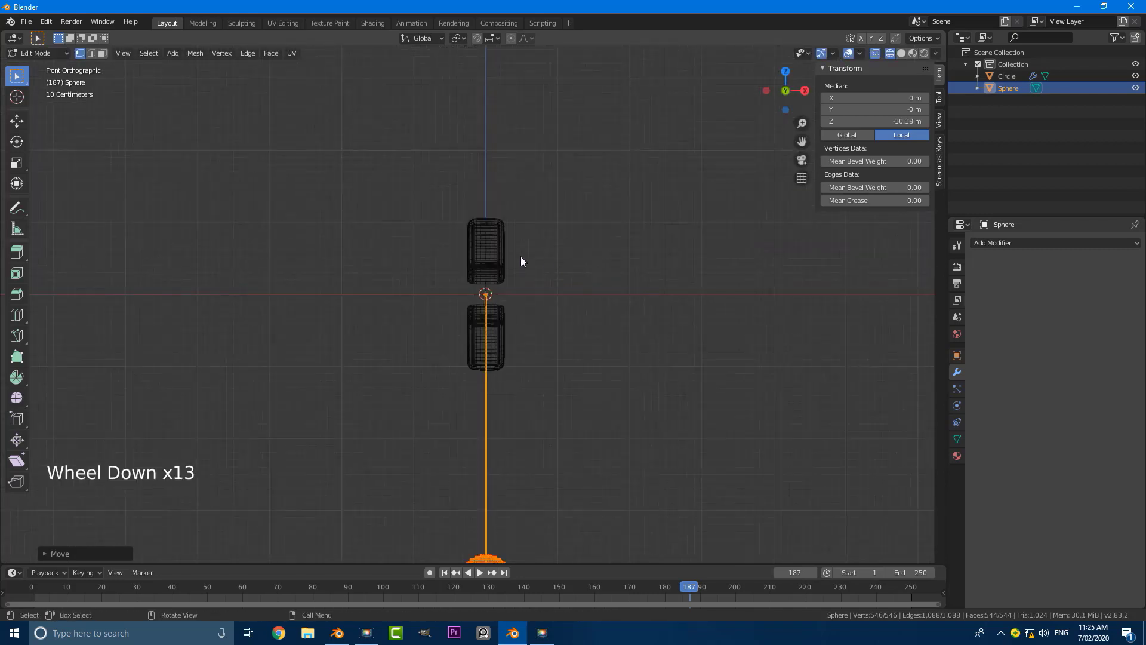
scroll(505, 290, "up", 1)
key("Tab")
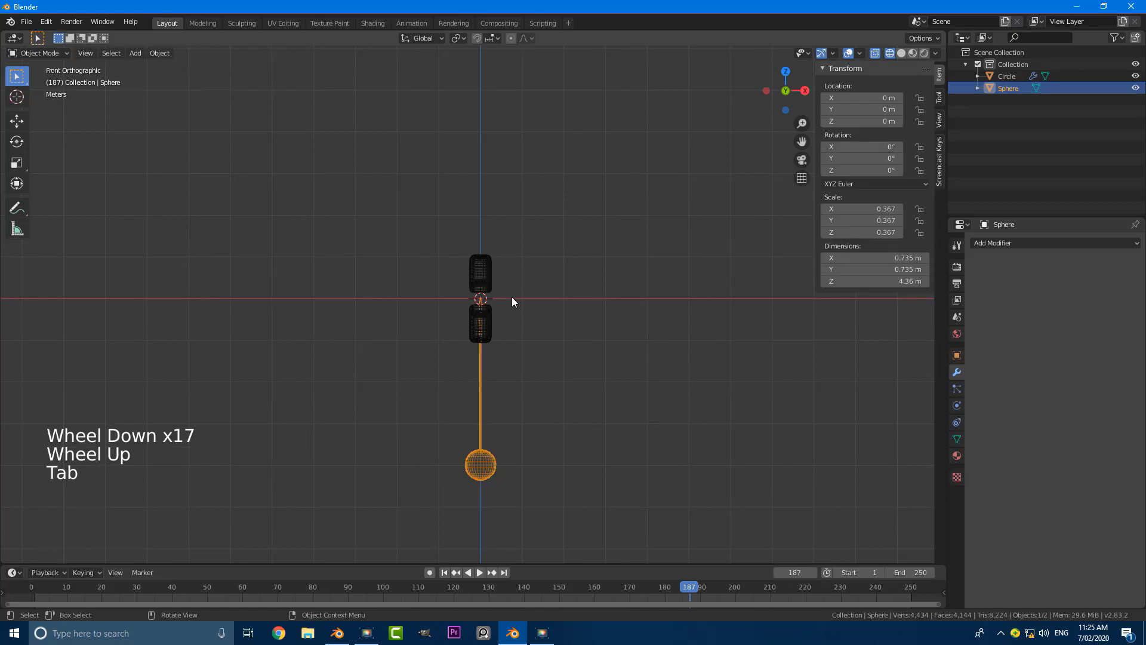
- Raise the sphere-and-rod object along the Z axis to about 3.92 m, bringing the sphere back inside the ring
scroll(576, 394, "up", 3)
middle_click_drag(575, 394, 548, 272, "shift")
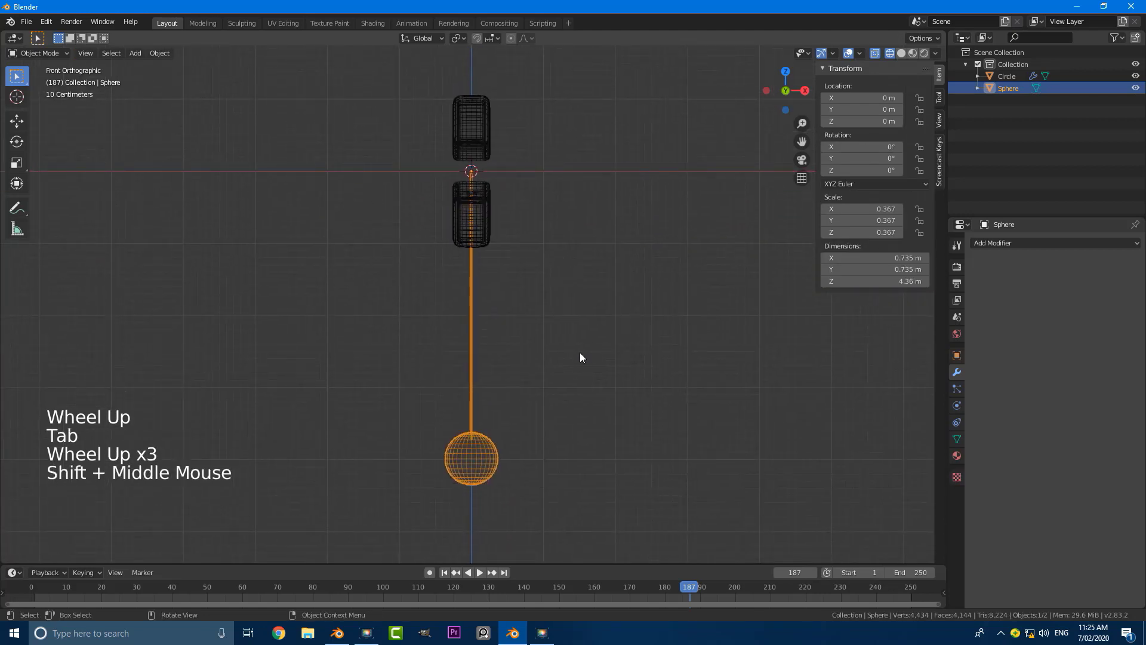
scroll(537, 345, "down", 3)
key("g")
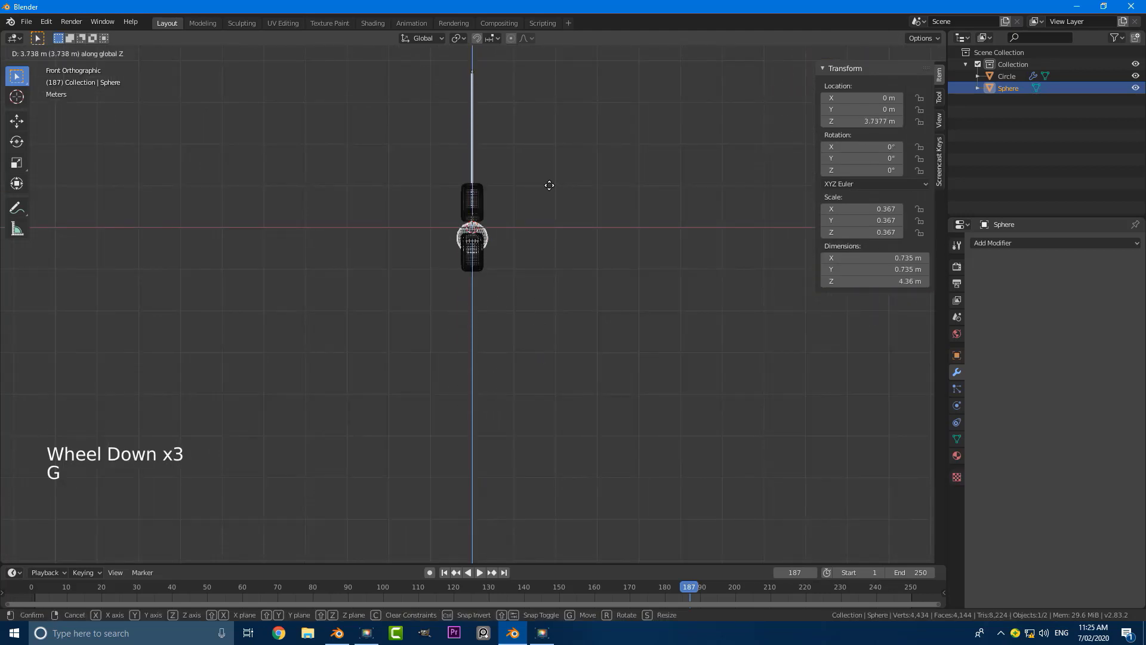
left_click(550, 177)
middle_click_drag(549, 177, 510, 286)
- In the right side view, fine-tune the sphere object's Z location to about 3.99 m so the sphere is centred in the ring
scroll(453, 199, "up", 3)
key("KP_3")
scroll(510, 286, "up", 5)
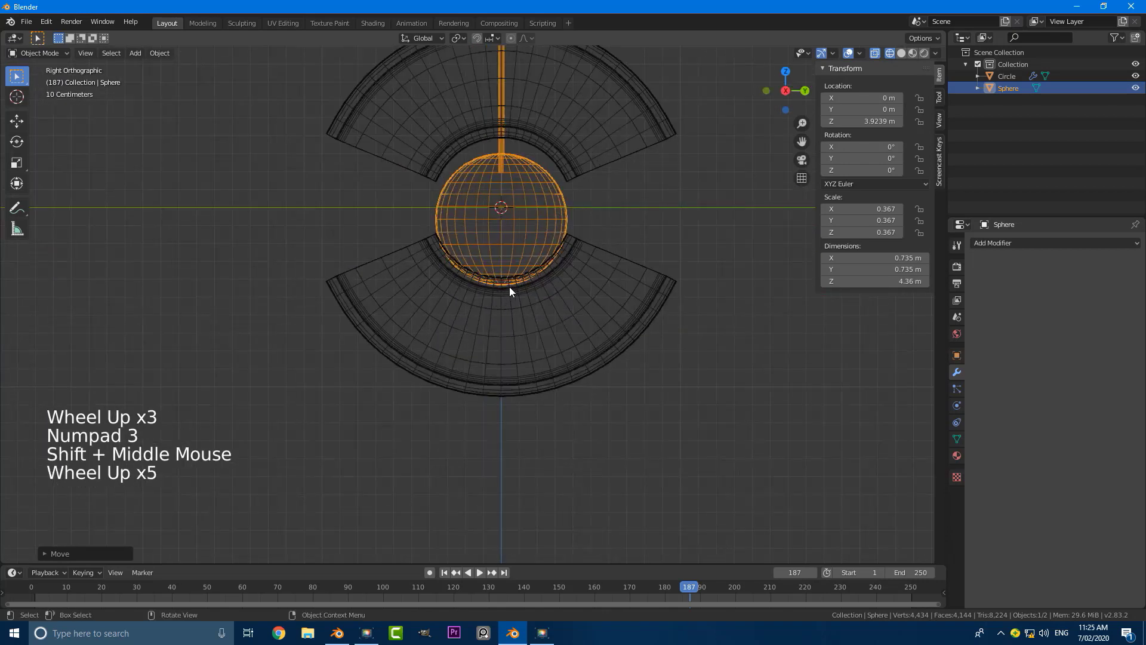
key("g")
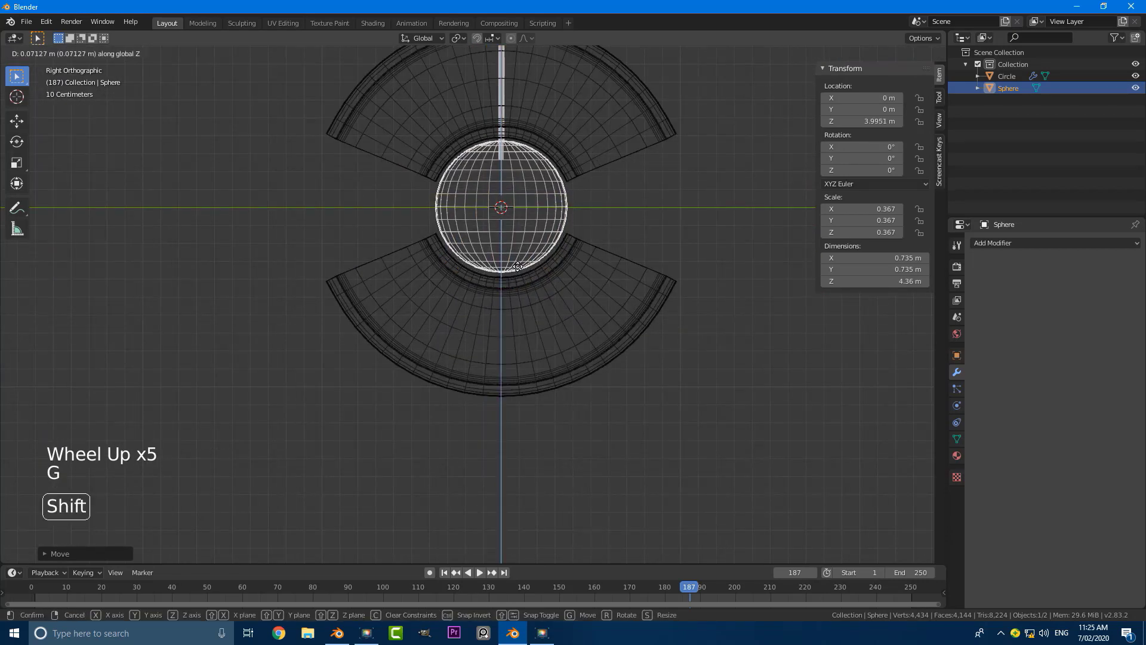
left_click(516, 266)
- Switch the viewport to solid display and apply smooth shading to the sphere-and-rod object
key("z")
left_click(603, 263)
scroll(603, 263, "up", 1, "shift")
middle_click_drag(532, 197, 489, 236, "shift")
scroll(521, 139, "up", 2)
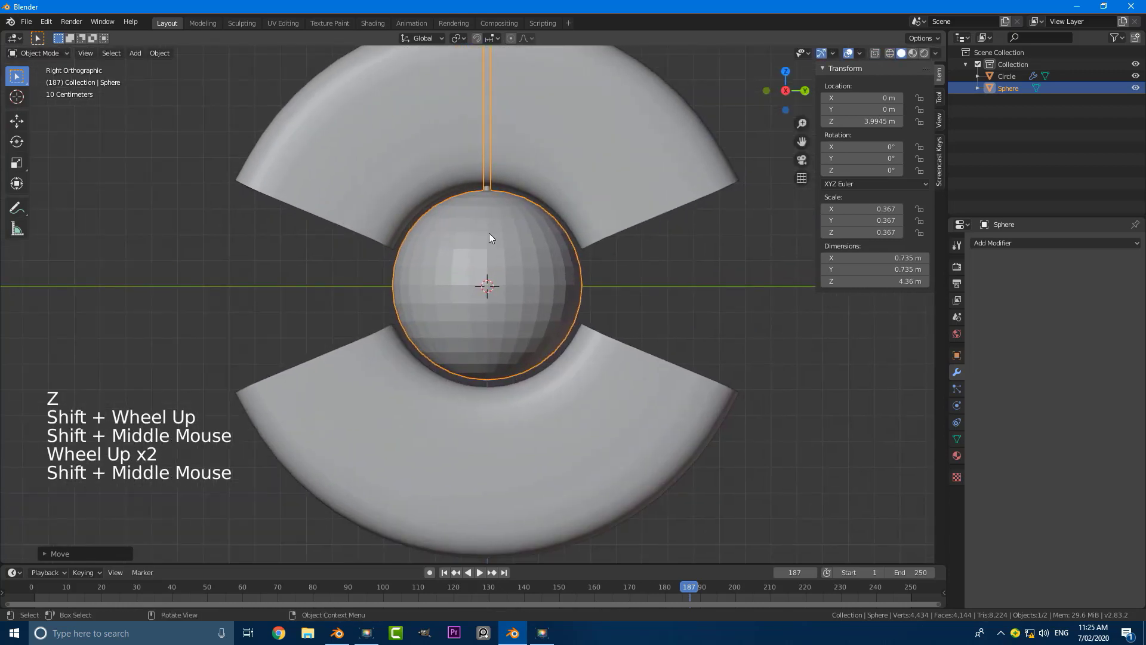
left_click(155, 54)
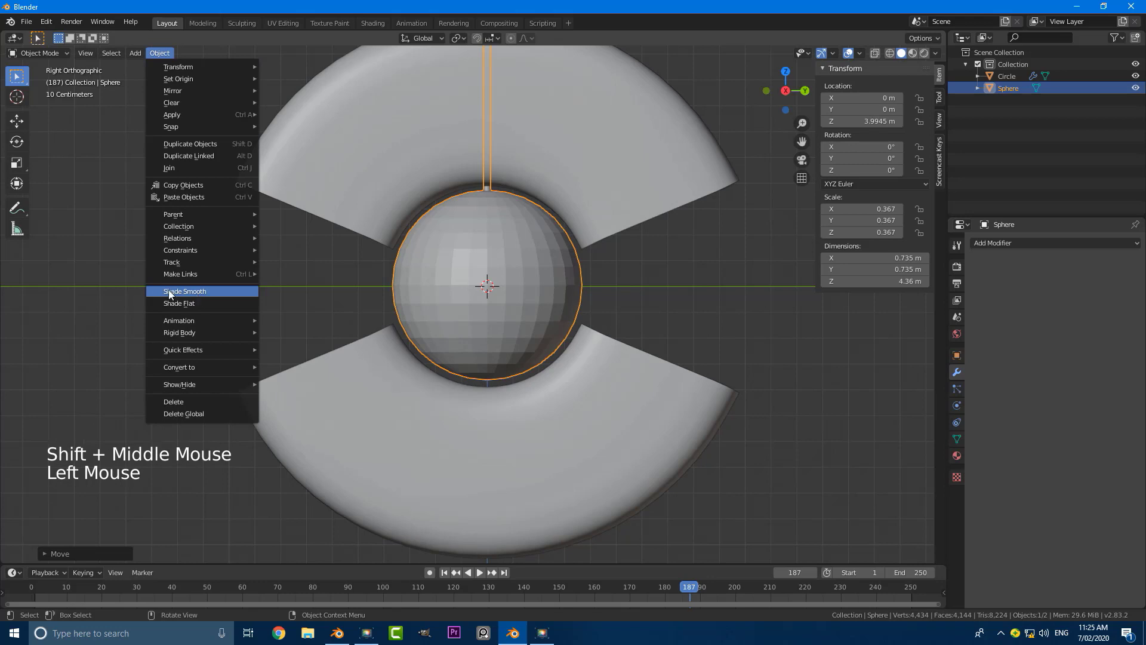
left_click(195, 290)
- Add a Subdivision Surface modifier to the sphere-and-rod object and deselect it
left_click(995, 241)
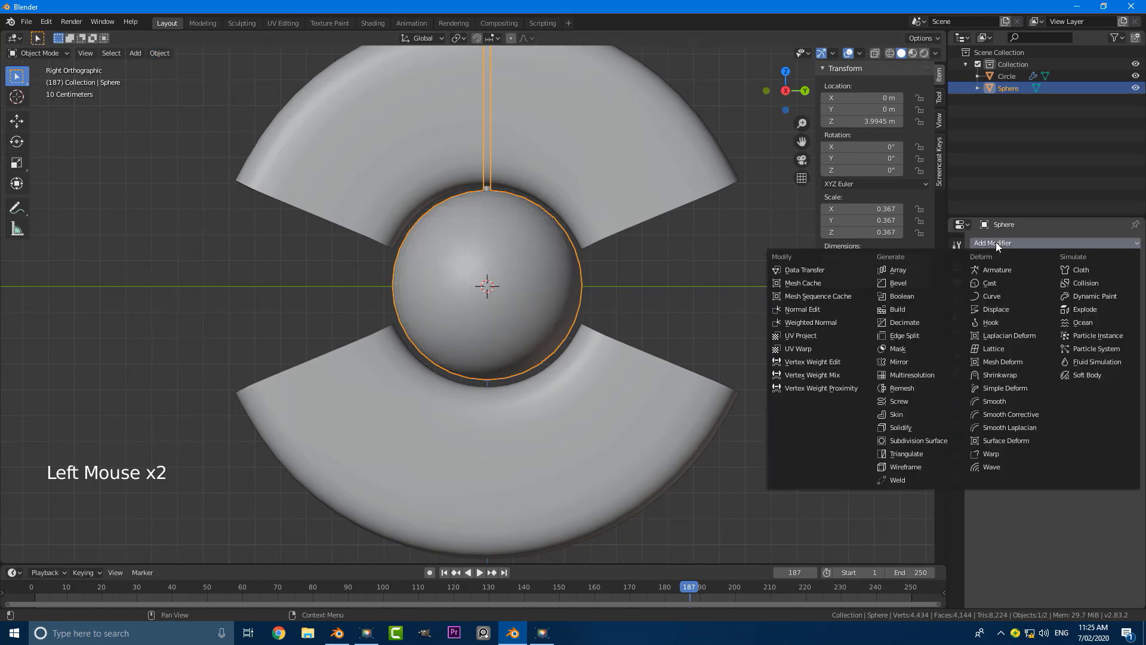
left_click(928, 441)
scroll(560, 351, "down", 6)
key("alt+a")
scroll(459, 289, "down", 5)
middle_click_drag(458, 289, 714, 306)
scroll(714, 307, "up", 4)
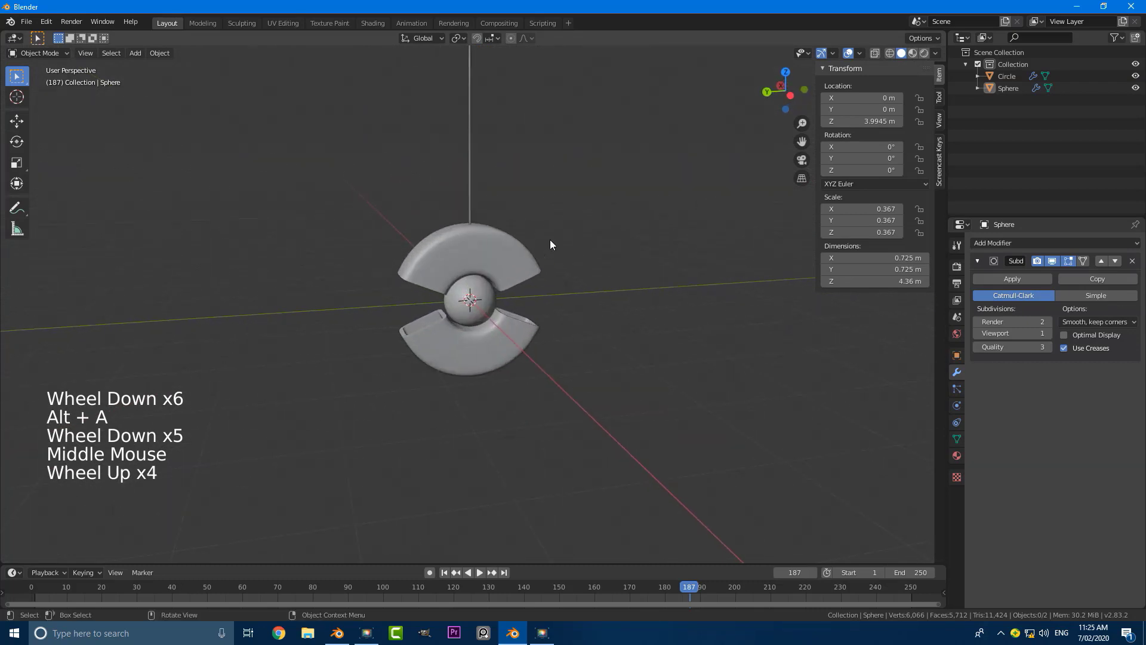
left_click(467, 180)
middle_click_drag(513, 202, 665, 275)
key("r")
key("r")
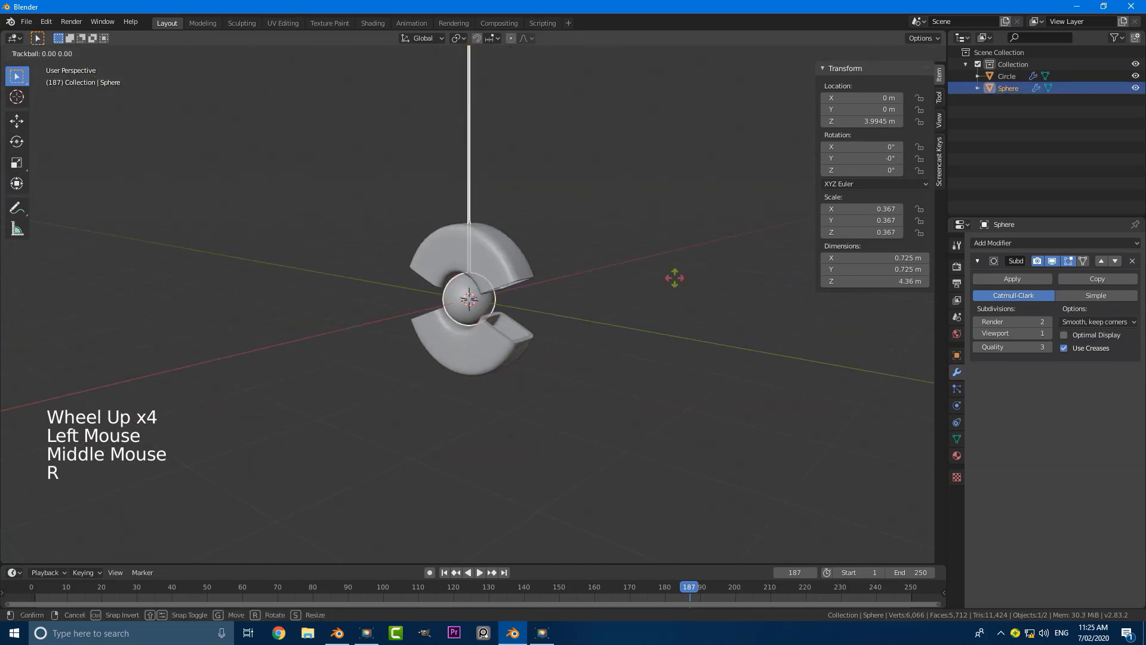
key("Escape")
scroll(331, 245, "down", 3)
middle_click_drag(331, 245, 569, 246)
key("r")
key("Escape")
scroll(569, 245, "up", 1)
middle_click_drag(469, 107, 416, 160, "shift")
scroll(416, 160, "up", 4)
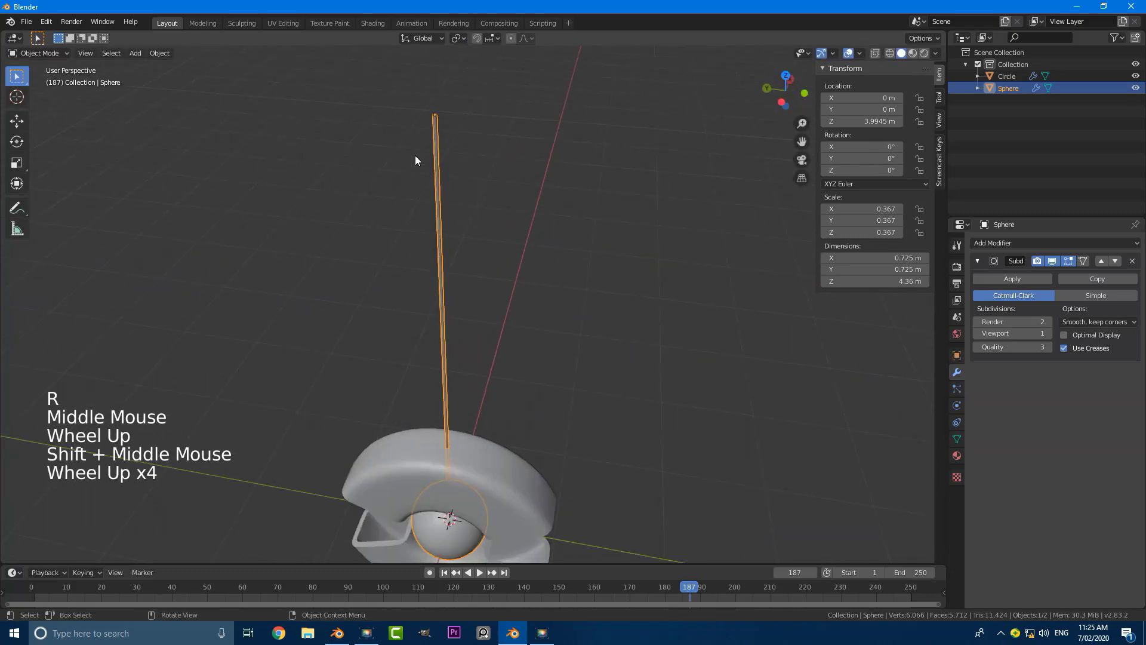
key("KP_1")
scroll(483, 169, "down", 4)
middle_click_drag(483, 169, 473, 249)
key("alt+a")
- Add a plane mesh and lower it along the Z axis to cut through the lower ring segment
scroll(517, 283, "down", 1)
scroll(474, 249, "up", 2)
middle_click_drag(435, 197, 488, 195, "shift")
scroll(489, 194, "up", 1)
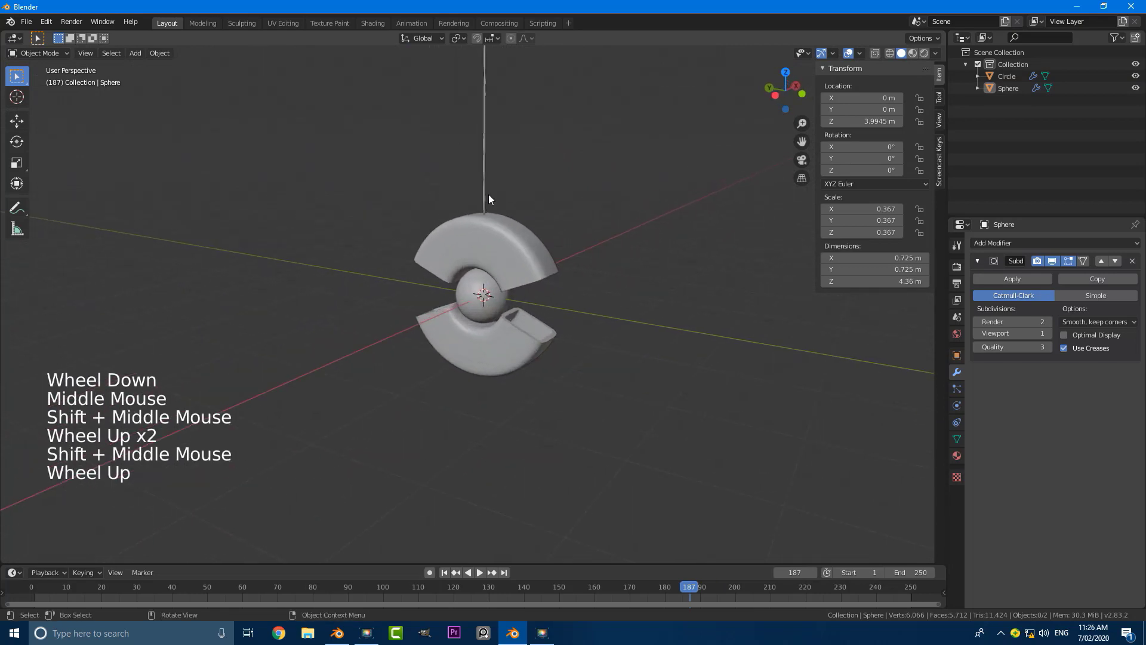
key("shift+a")
mouse_move(457, 195)
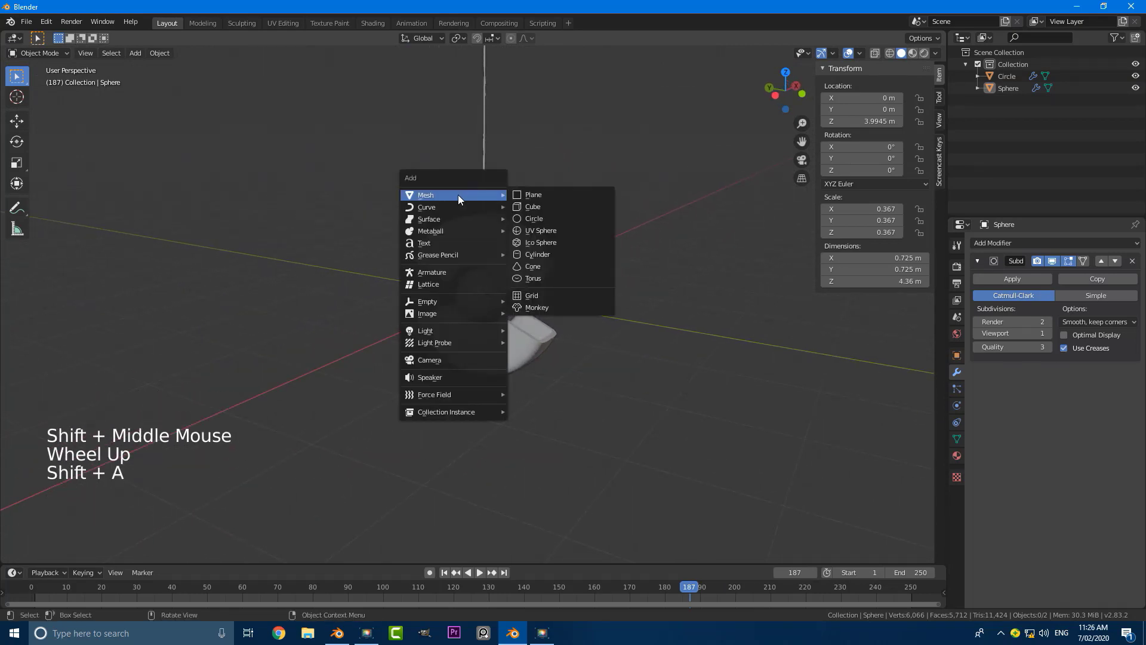
left_click(533, 197)
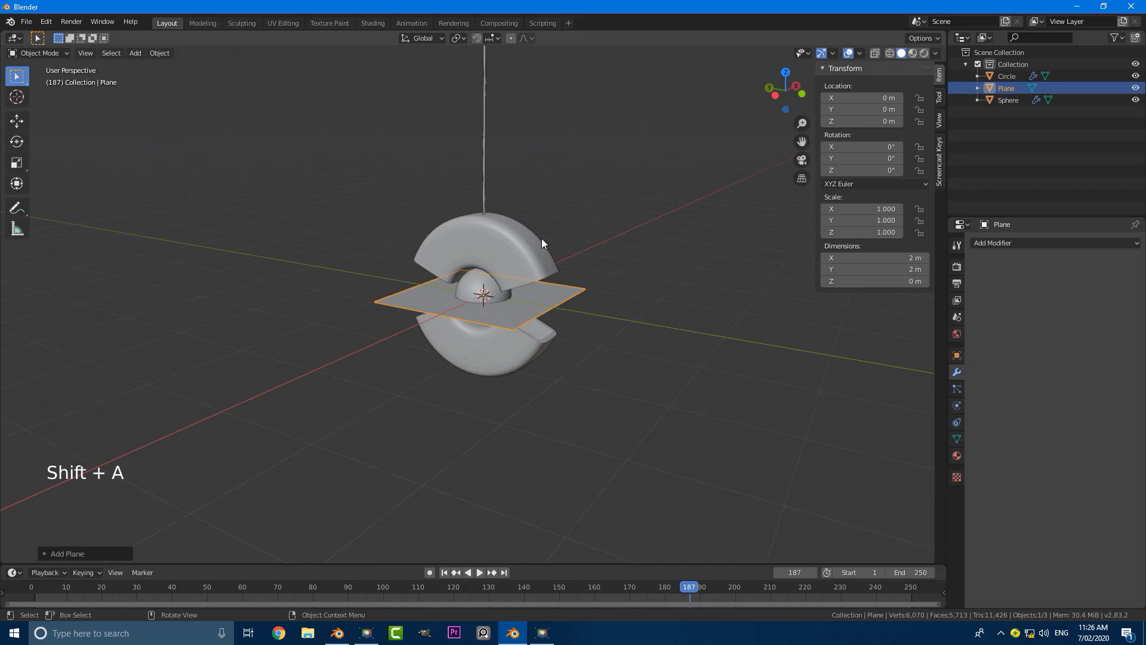
key("g")
left_click(567, 302)
- In Edit Mode, slide the plane's +X edge past the ring to about -0.31 m local X, leaving a strip beside the ring
middle_click_drag(568, 302, 467, 287)
scroll(496, 253, "up", 3)
key("Tab")
middle_click_drag(561, 257, 518, 251)
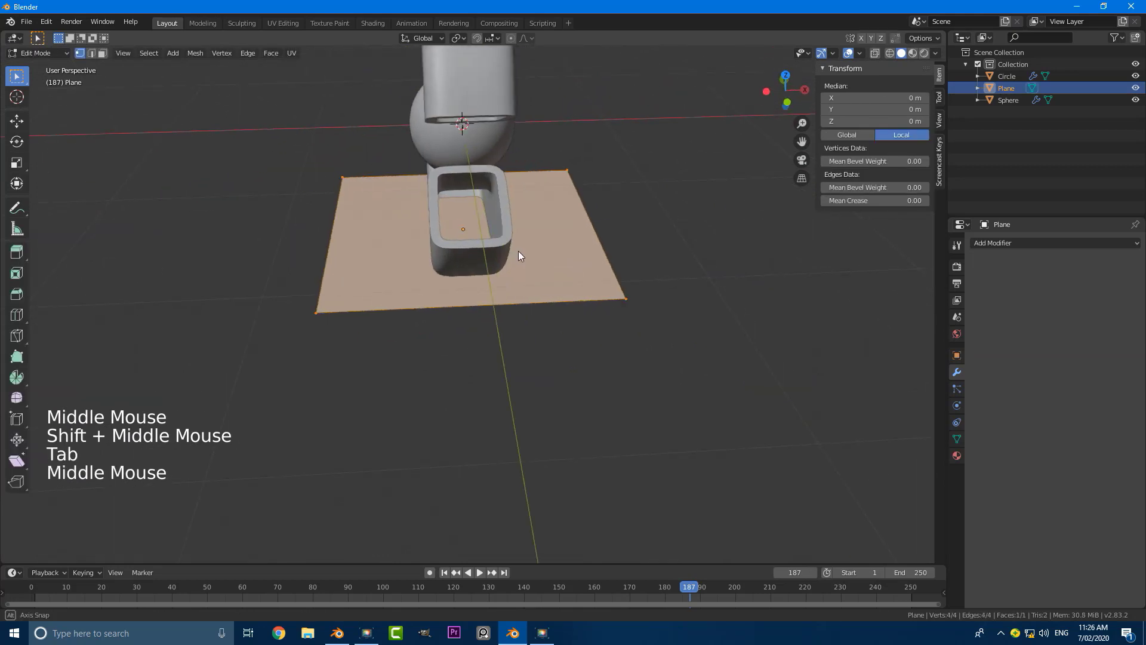
left_click(92, 53)
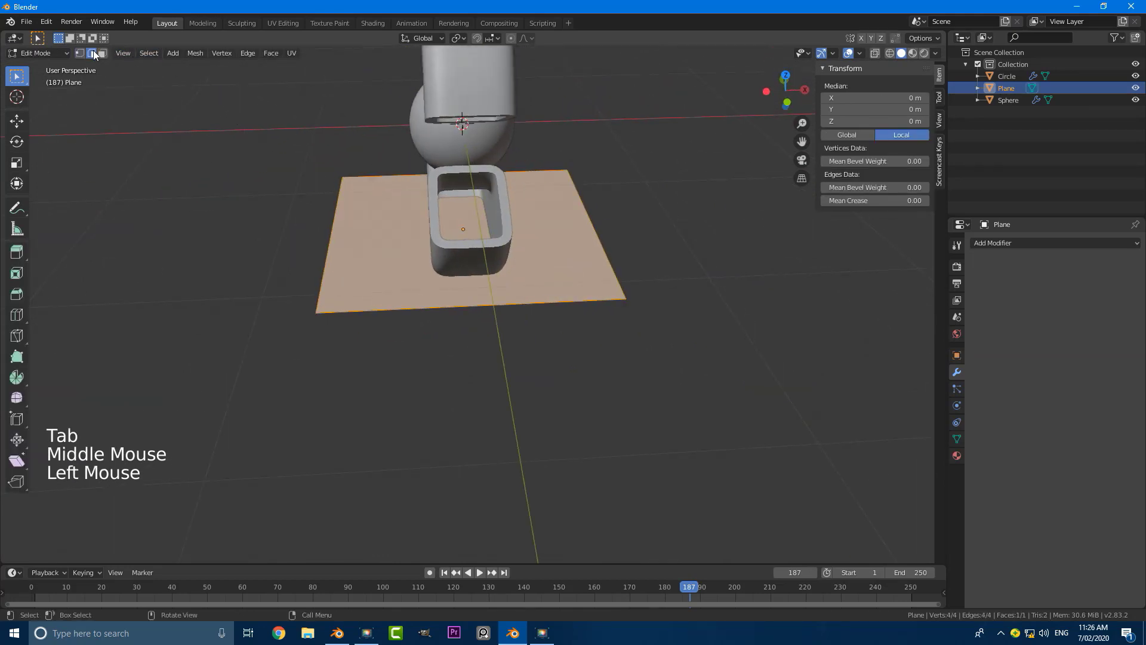
left_click(590, 221)
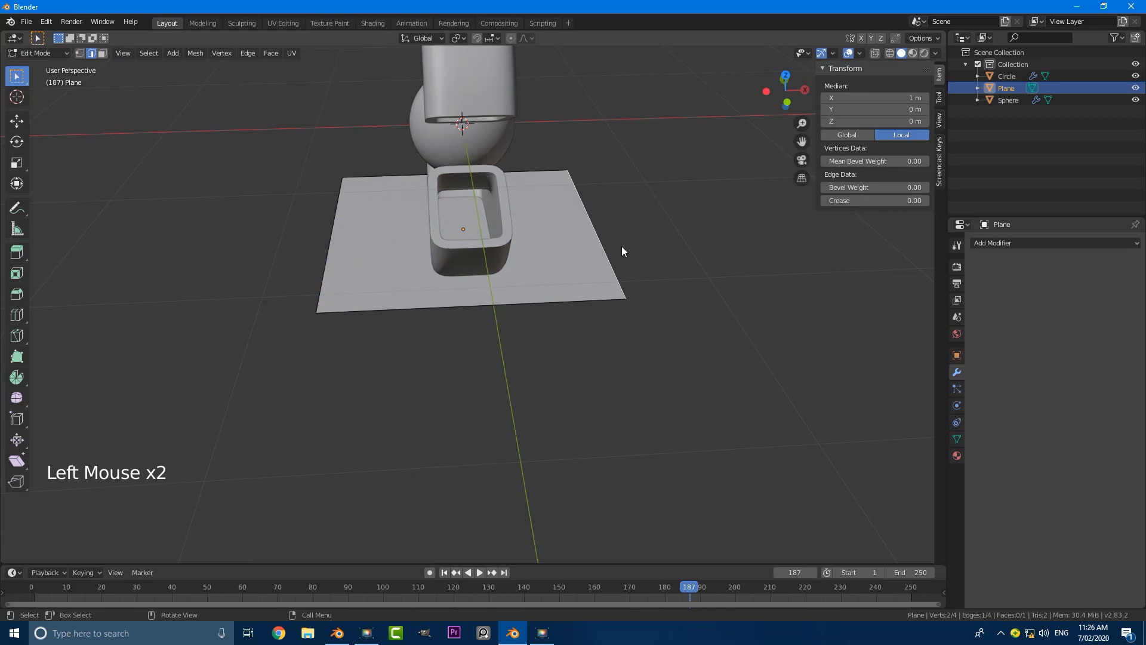
key("g")
key("g")
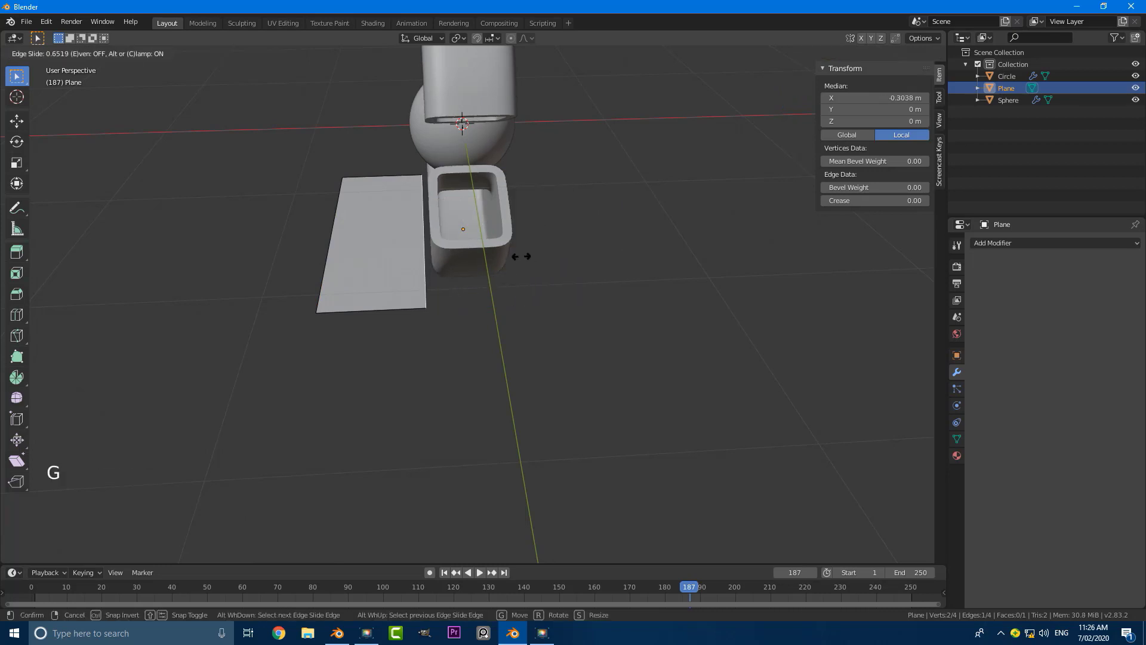
left_click(520, 261)
- Duplicate the slid edge along X to about 0.32 m beyond the ring and extrude it about 0.76 m outward into a second strip
key("shift+d")
key("x")
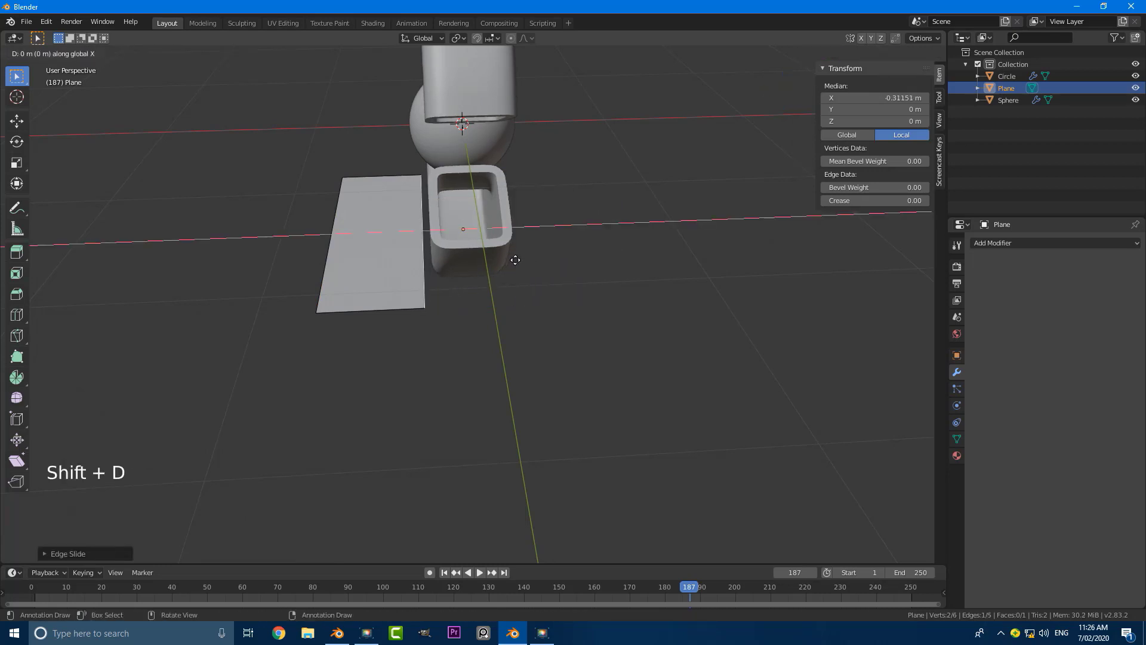
middle_click_drag(595, 279, 563, 278)
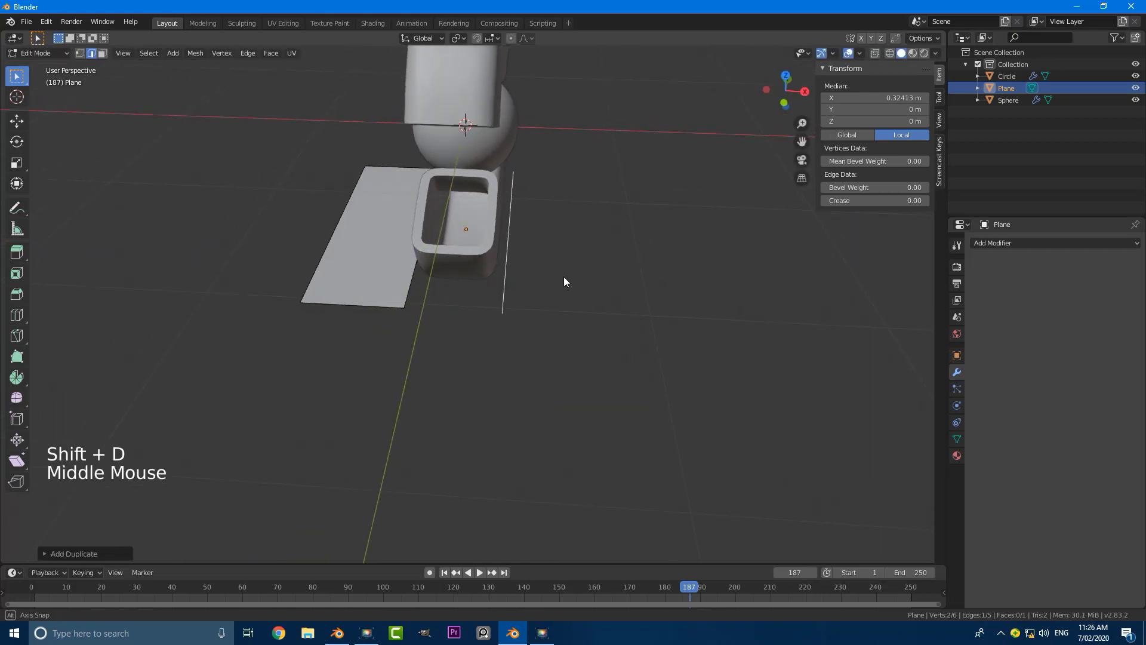
key("e")
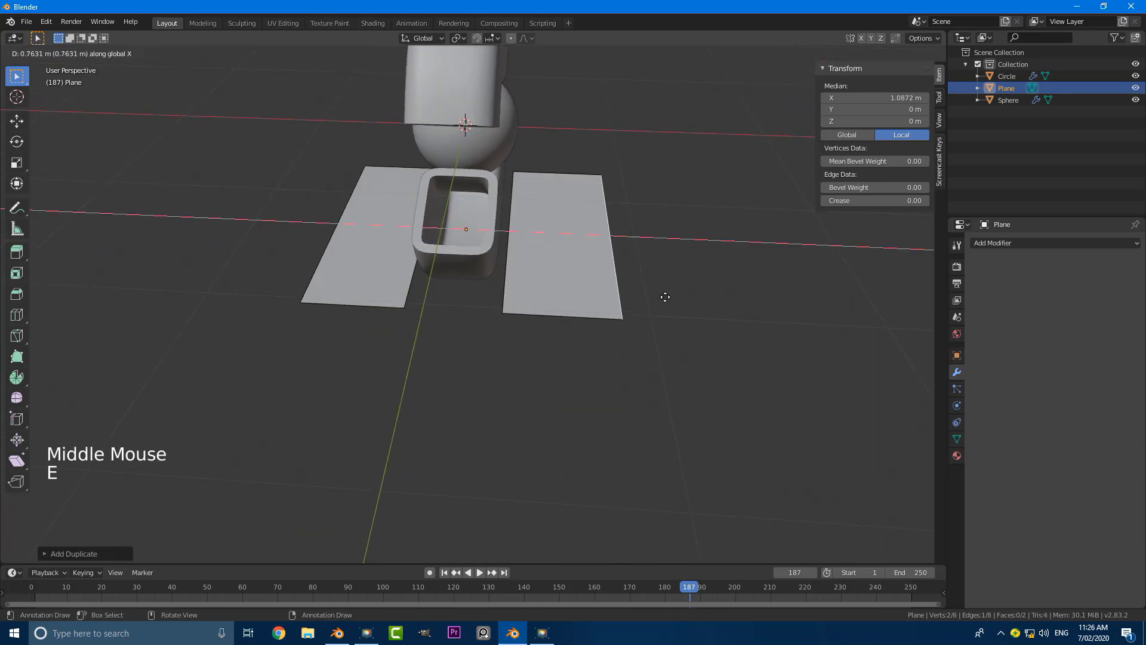
left_click(658, 302)
key("alt+a")
- Select the -Y end edges of both strips and extrude them about 0.70 m along the Y axis
middle_click_drag(658, 303, 599, 267)
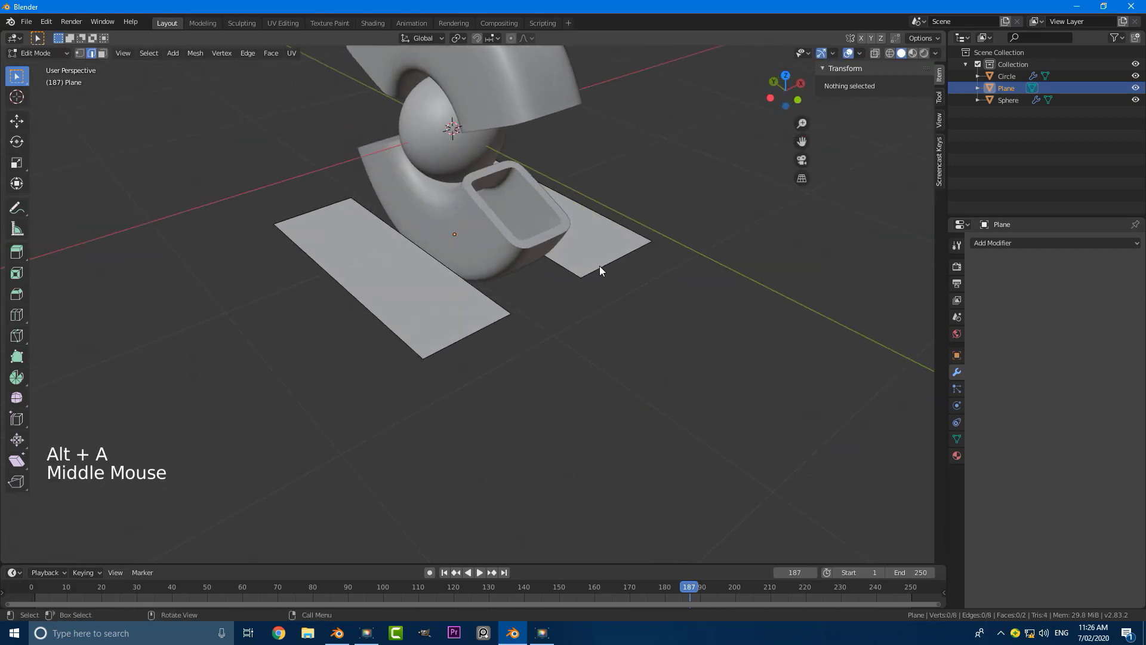
left_click(600, 267)
left_click(490, 332, "shift")
middle_click_drag(494, 332, 511, 335)
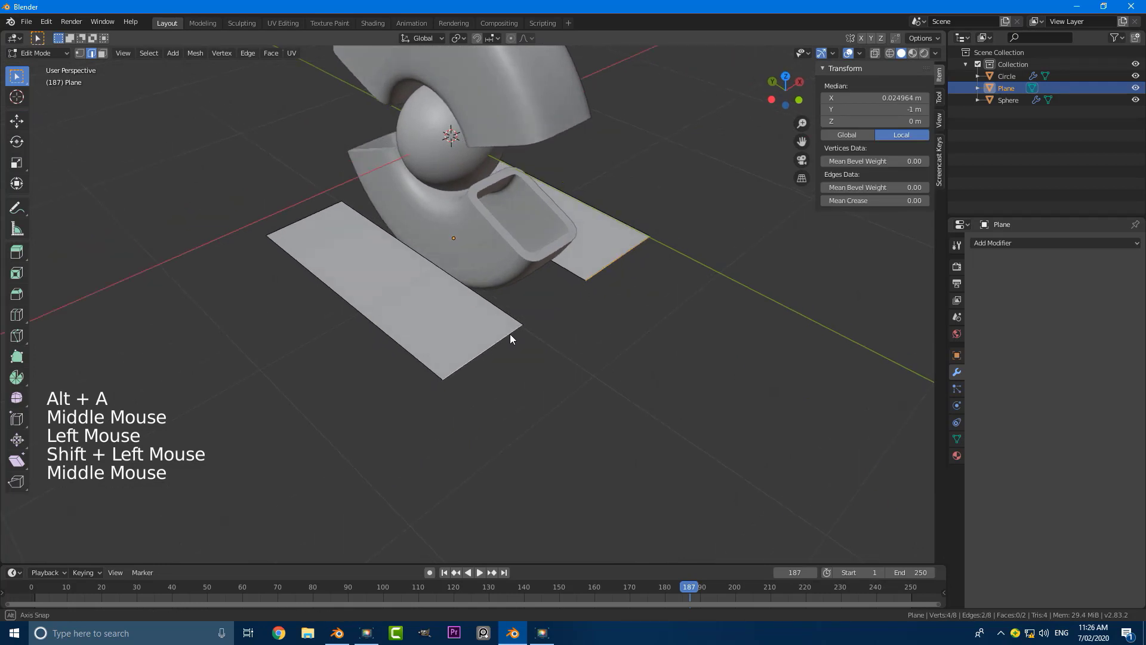
key("e")
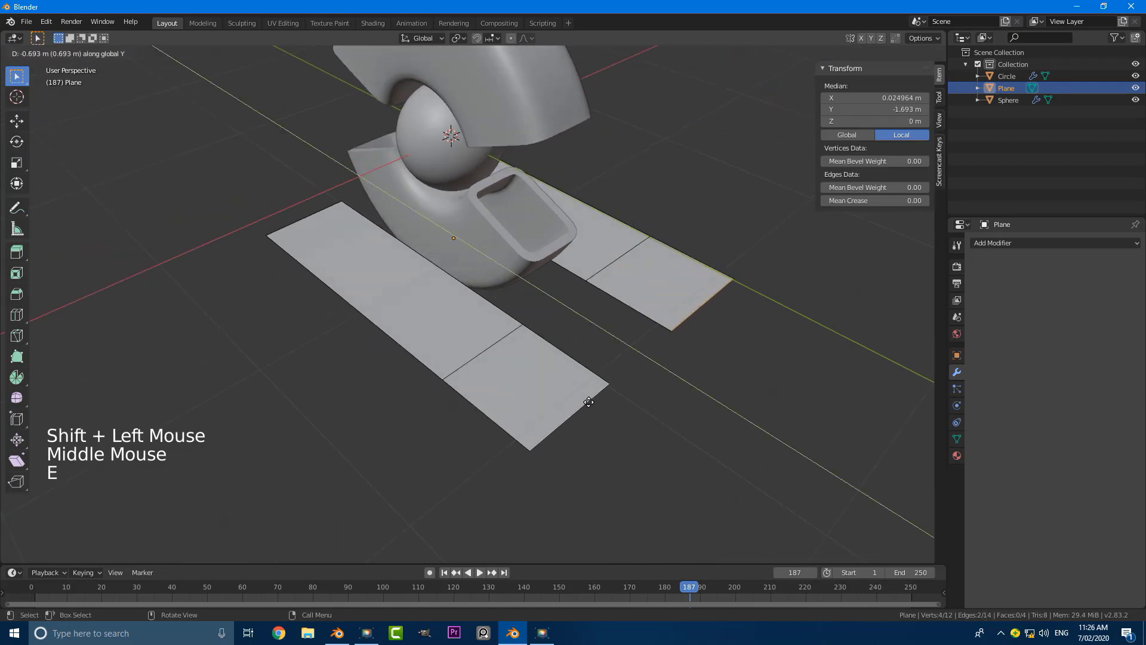
left_click(578, 363)
- Select the facing inner edges of the two extruded -Y sections, fill a face between them, and clear the selection
middle_click_drag(578, 364, 542, 357)
left_click(541, 362)
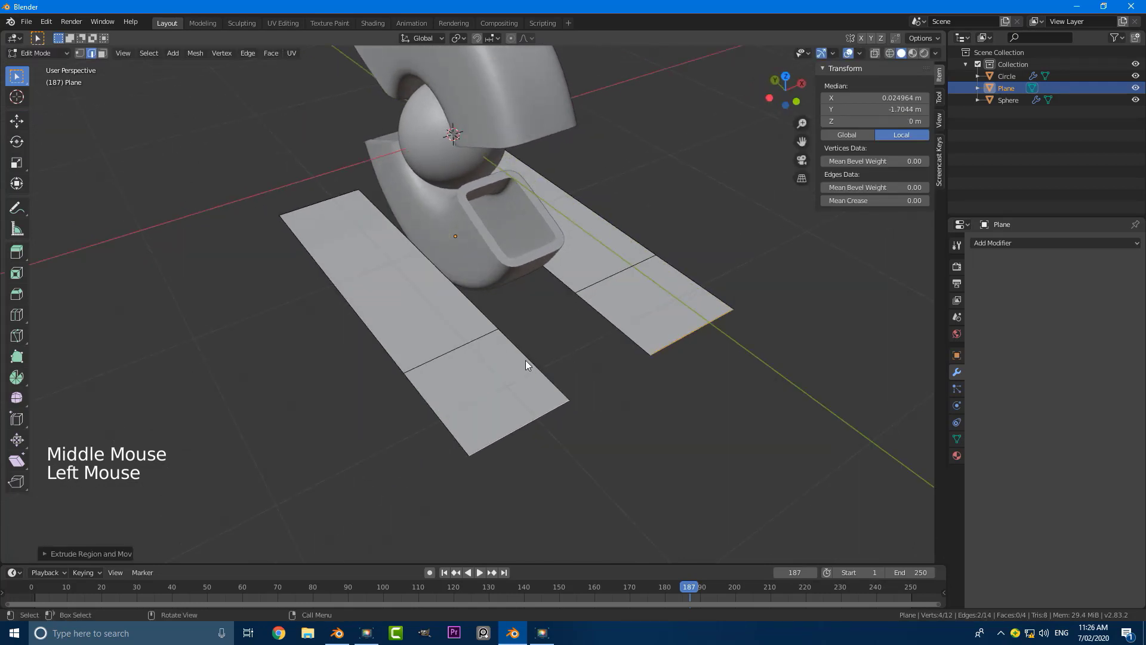
left_click(610, 322, "shift")
middle_click_drag(607, 315, 522, 345)
scroll(514, 350, "up", 2)
key("f")
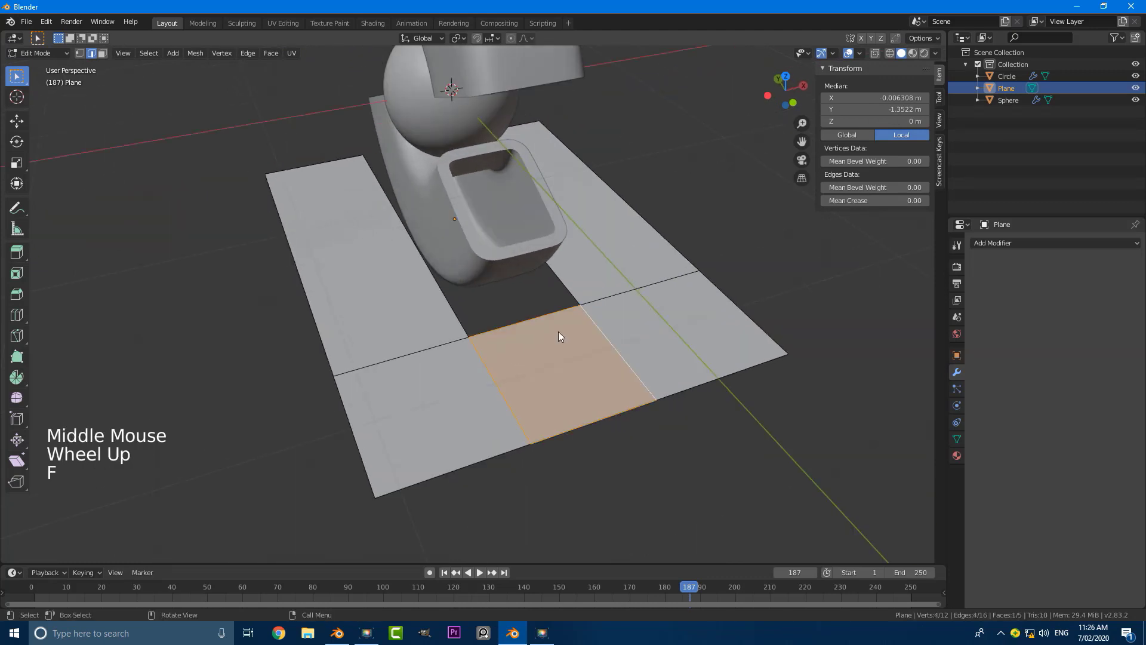
scroll(558, 331, "down", 4)
key("alt+a")
middle_click_drag(391, 295, 553, 273)
scroll(425, 293, "up", 3)
middle_click_drag(426, 293, 412, 306)
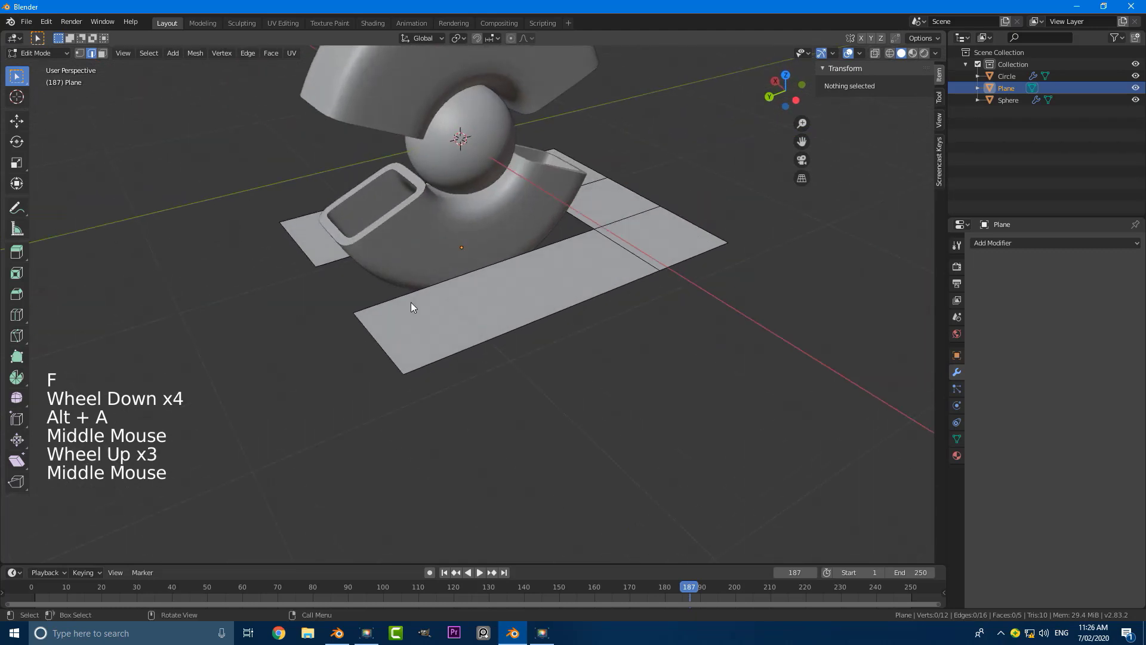
- Select the +Y end edges of both strips and extrude them about 0.58 m along the Y axis
left_click(376, 333)
left_click(331, 263, "shift")
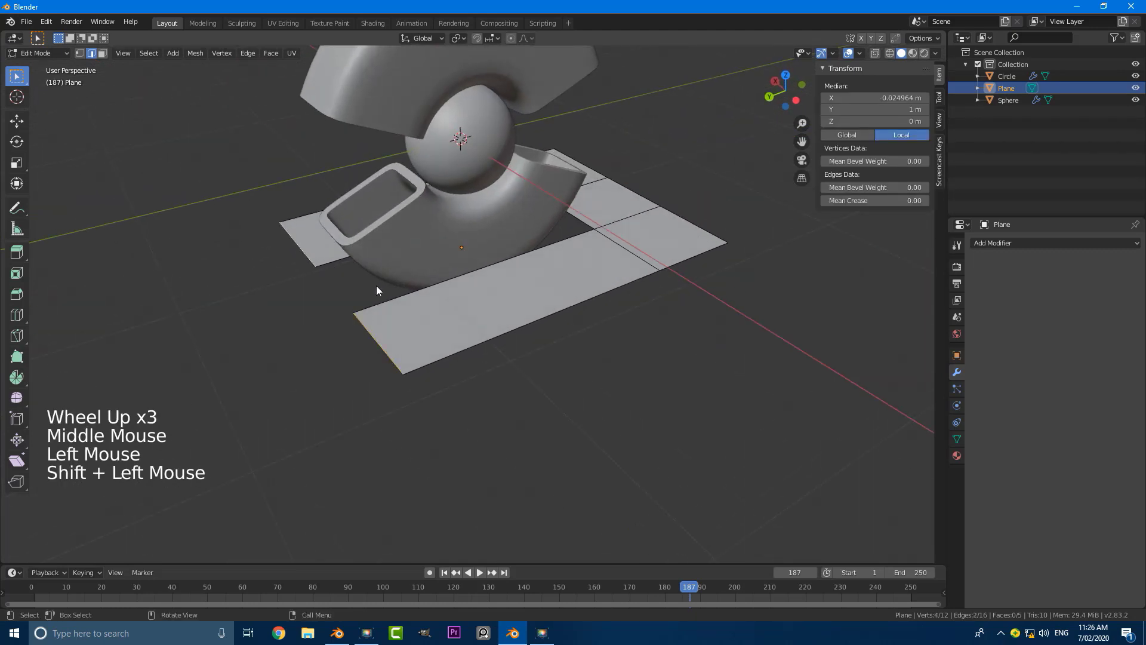
key("e")
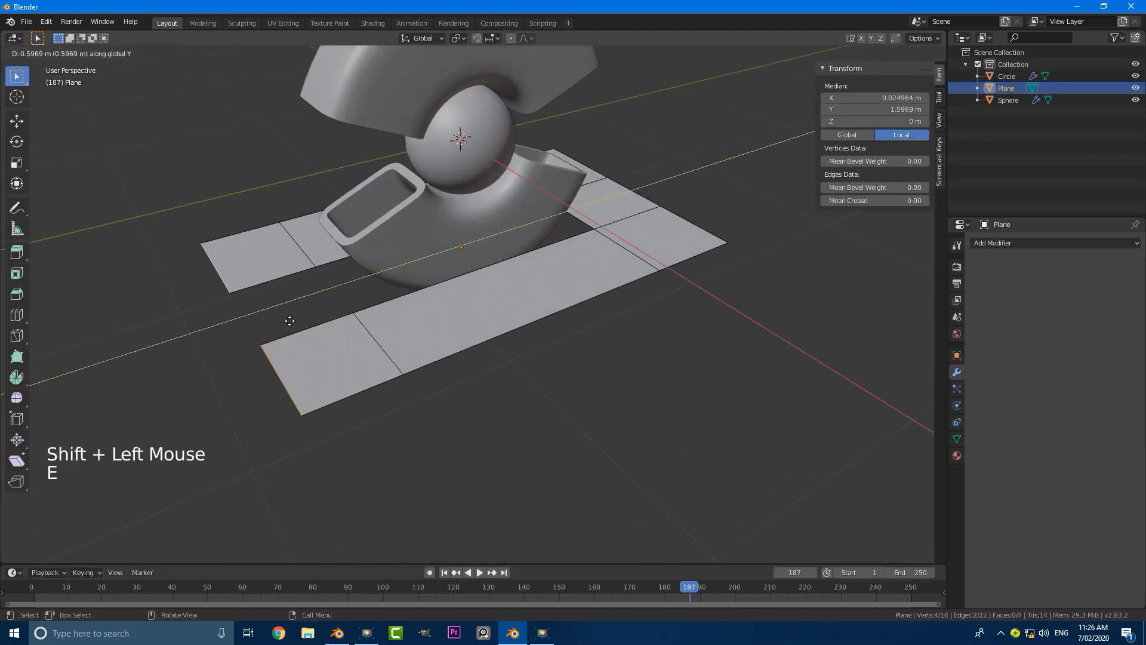
left_click(299, 321)
- Select the facing inner edges of the two extruded +Y sections, fill a face between them, and clear the selection
left_click(306, 326)
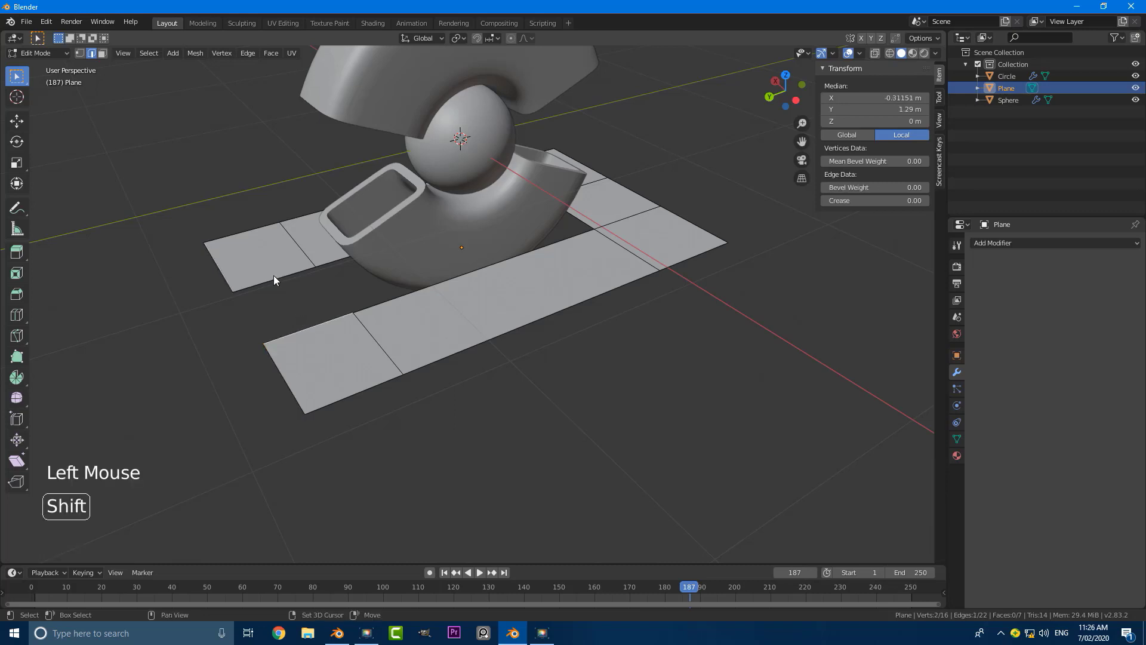
left_click(285, 279, "shift")
key("f")
scroll(288, 281, "down", 3)
key("alt+a")
middle_click_drag(464, 292, 554, 281)
scroll(565, 263, "up", 1)
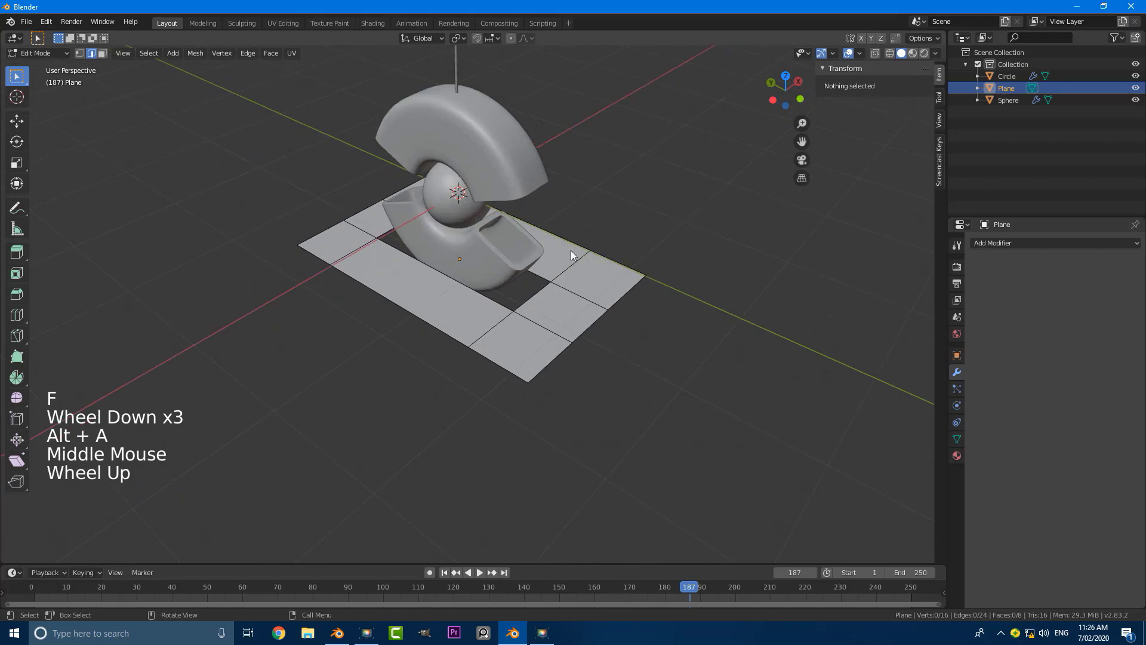
- Select the outer boundary edges on all four sides of the floor frame and extrude them outward into a much larger surround
left_click(570, 238, "alt+shift")
left_click(593, 325, "alt+shift")
left_click(441, 328, "alt+shift")
left_click(360, 216, "alt+shift")
middle_click_drag(363, 215, 470, 271)
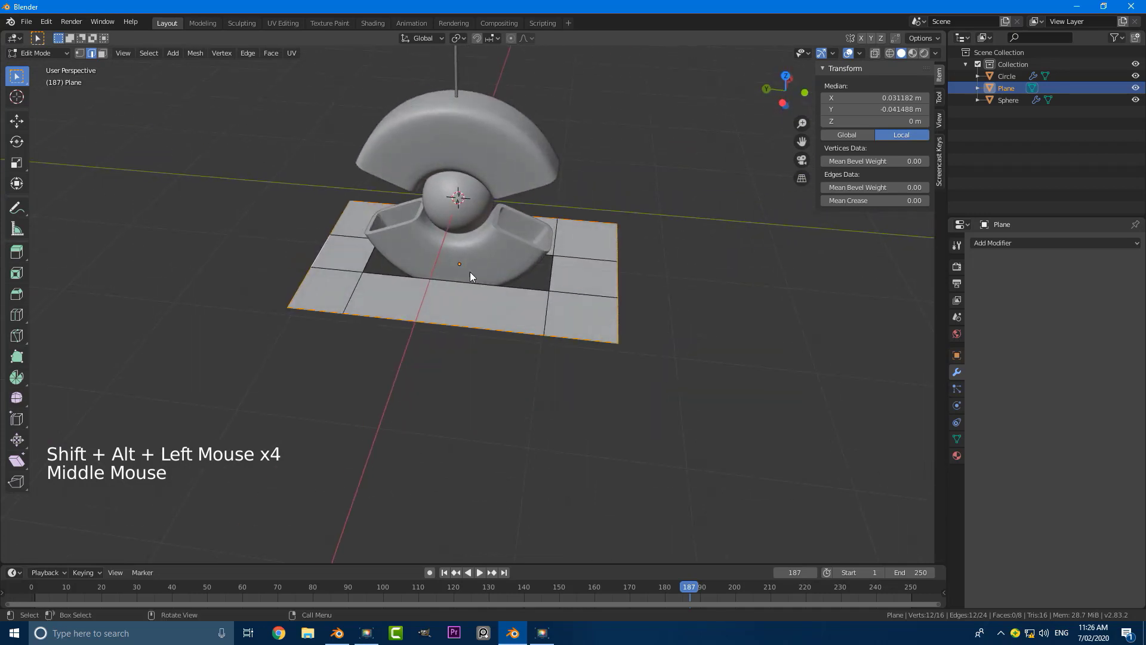
scroll(496, 323, "down", 2)
key("e")
left_click(648, 437)
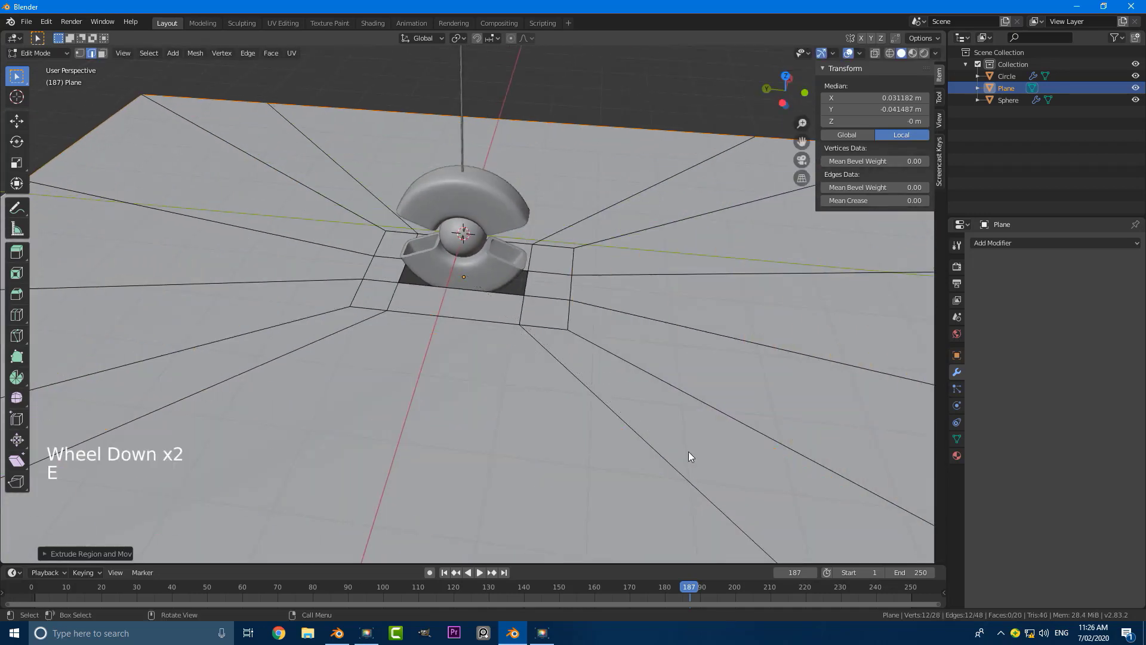
- Scale the outer boundary up further and widen it along X so the floor spans about 22.7 m by 24.1 m
scroll(685, 453, "down", 4)
middle_click_drag(686, 454, 584, 379)
key("s")
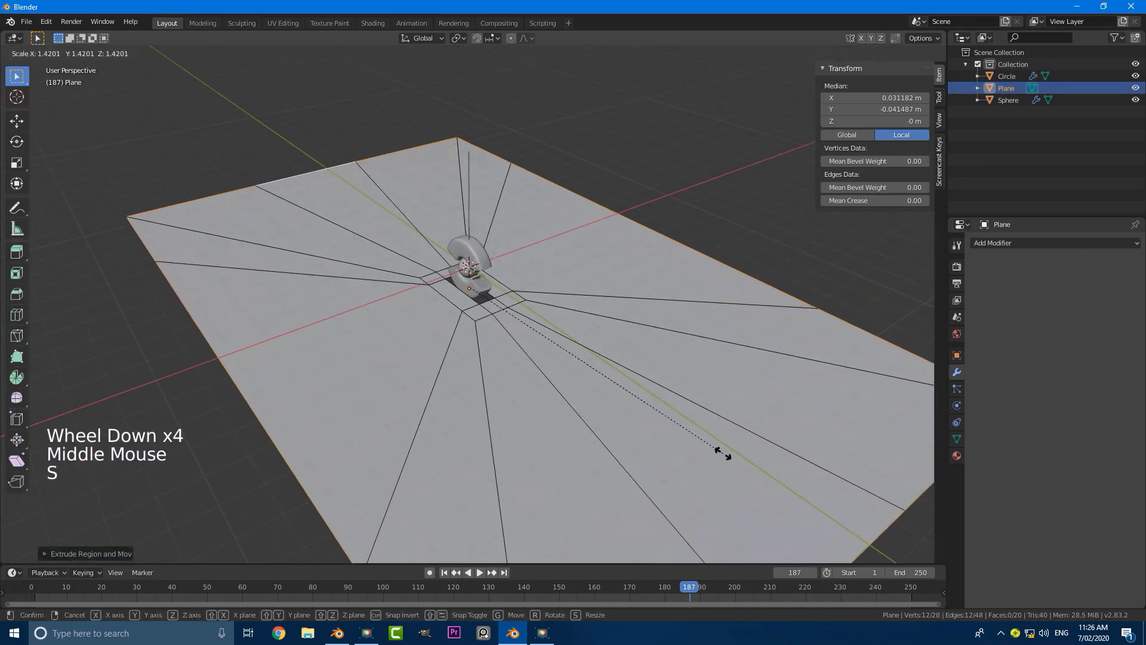
left_click(701, 442)
middle_click_drag(702, 442, 664, 435)
scroll(665, 434, "down", 3)
key("s")
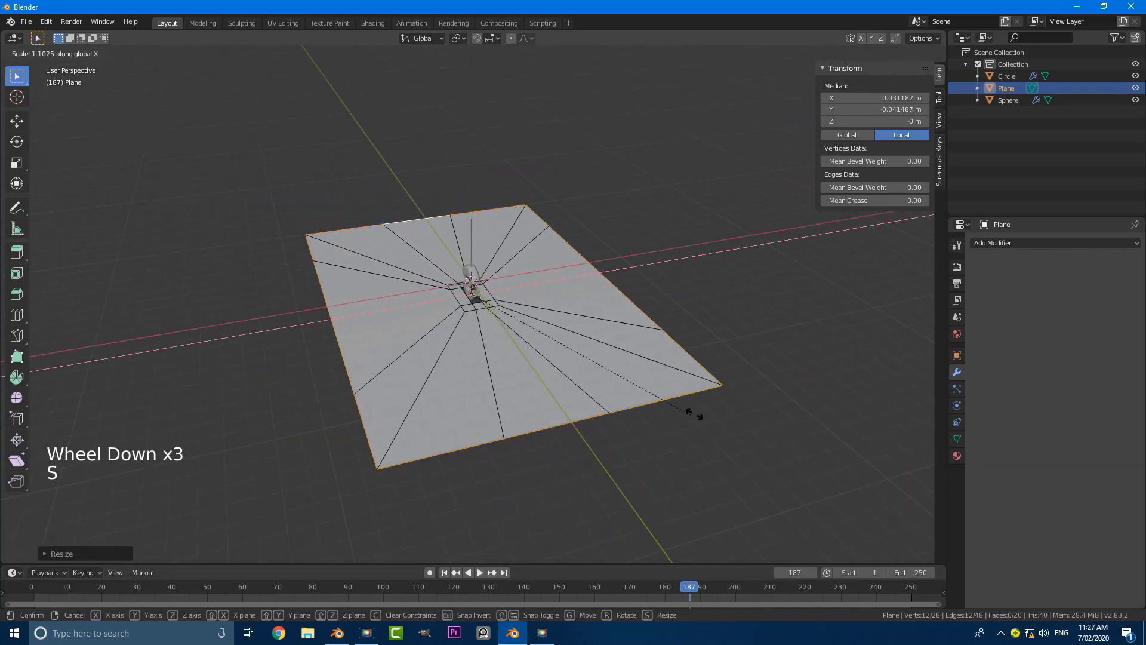
key("x")
left_click(789, 404)
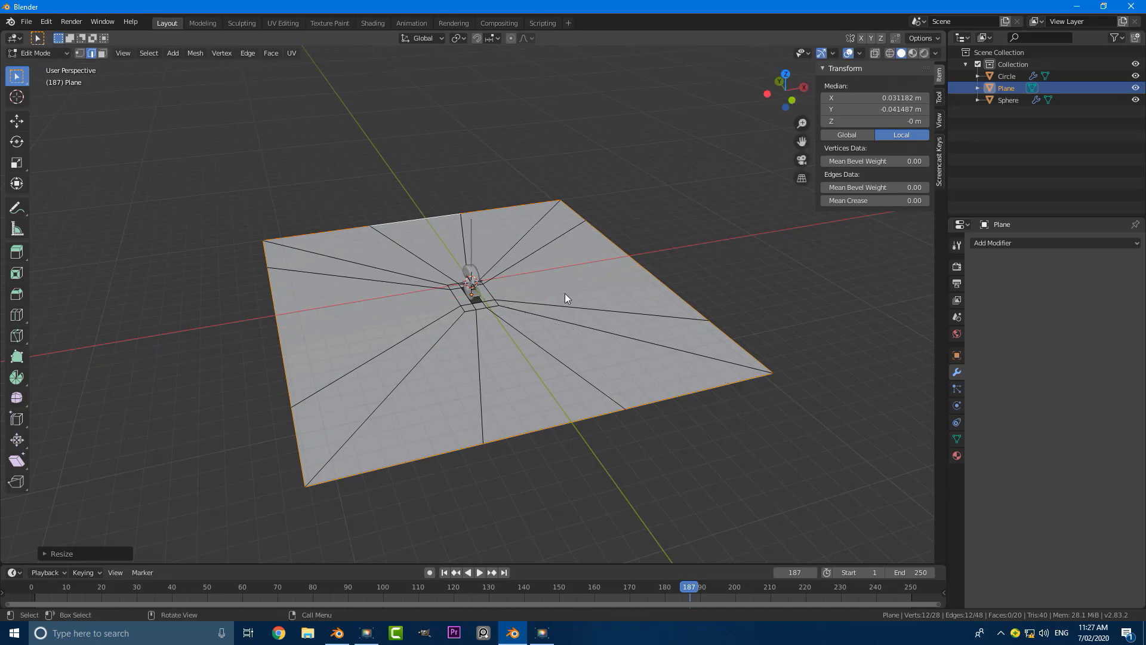
- Clear the selection, select the edge loop around the opening beneath the ring, and extrude it downward along Z
scroll(565, 292, "up", 11)
key("alt+a")
middle_click_drag(527, 277, 541, 271, "shift")
scroll(541, 274, "up", 1)
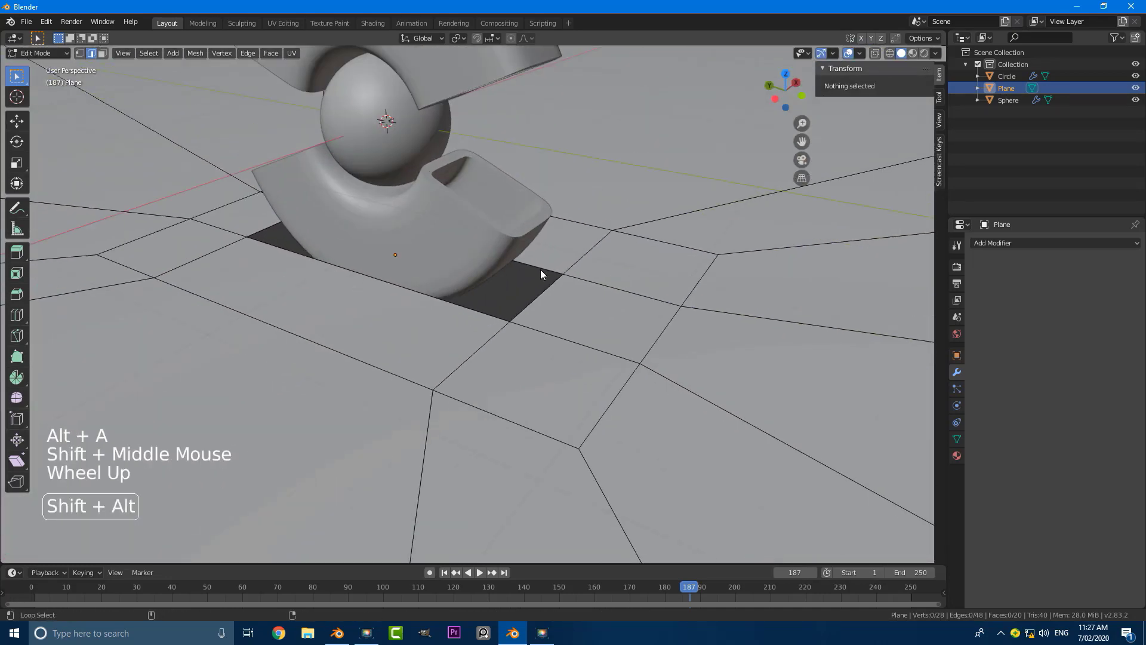
left_click(540, 270, "alt+shift")
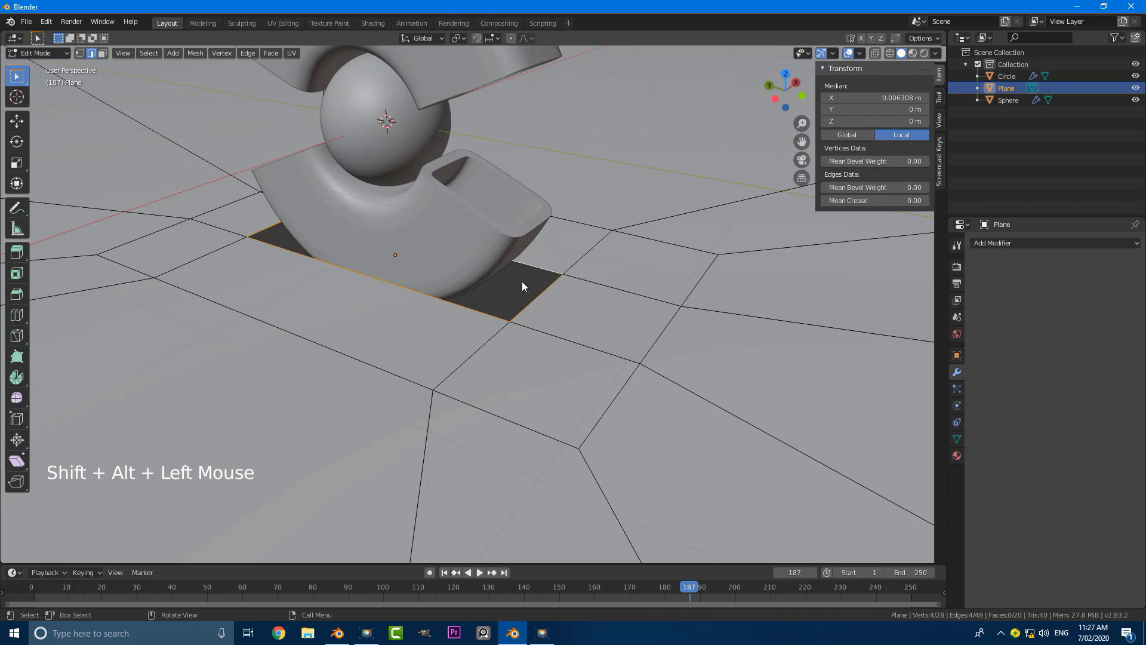
key("e")
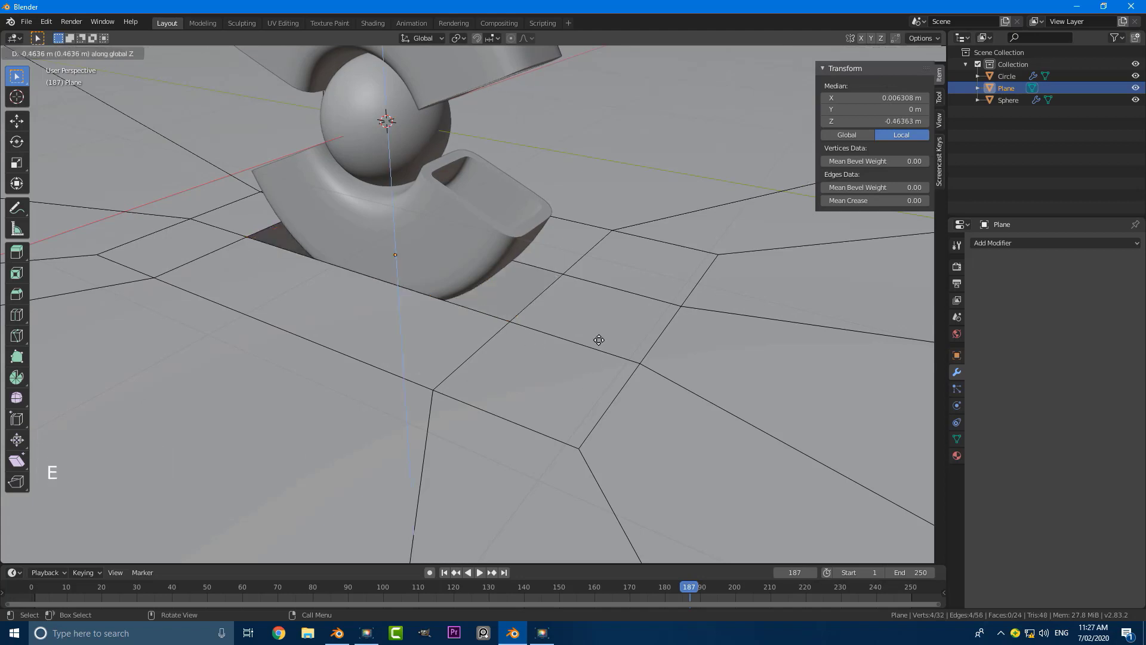
left_click(599, 372)
- Lower the extruded bottom loop until the opening's walls are about 1.6 m deep, clear the selection, and return to Object Mode
scroll(600, 373, "down", 4)
middle_click_drag(599, 372, 541, 250)
scroll(541, 249, "down", 5)
middle_click_drag(482, 220, 490, 292)
key("g")
left_click(492, 266)
key("alt+a")
scroll(506, 288, "up", 4)
key("Tab")
scroll(495, 295, "up", 4)
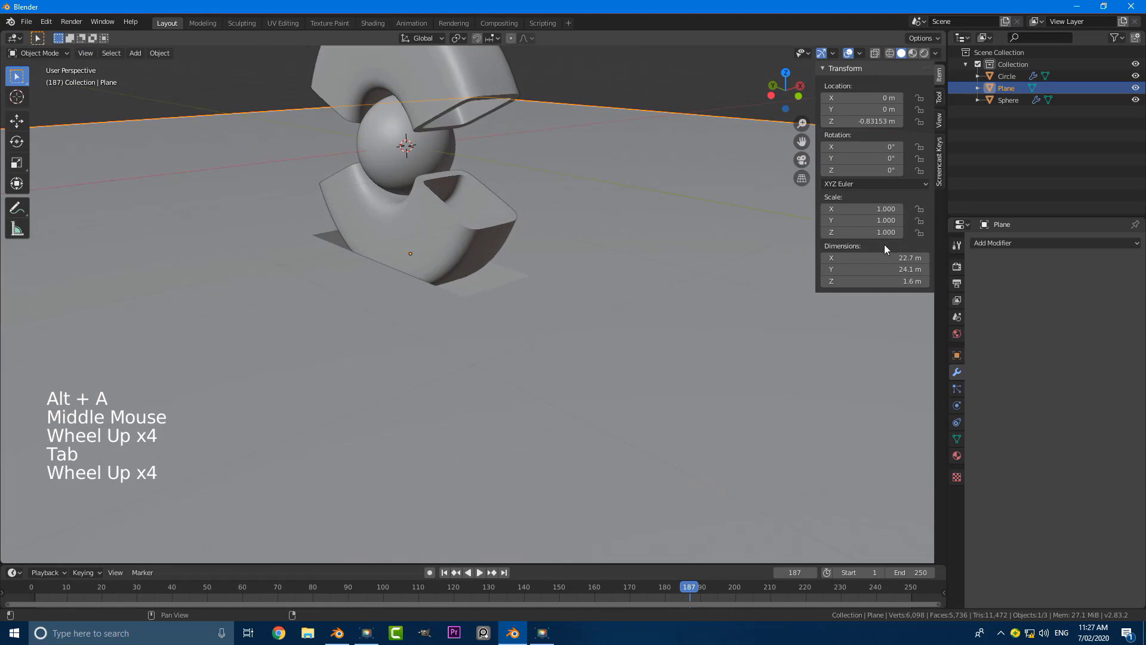
- Add a Bevel modifier to the floor plane with the Angle limit method and an offset of 0.024 m
left_click(996, 241)
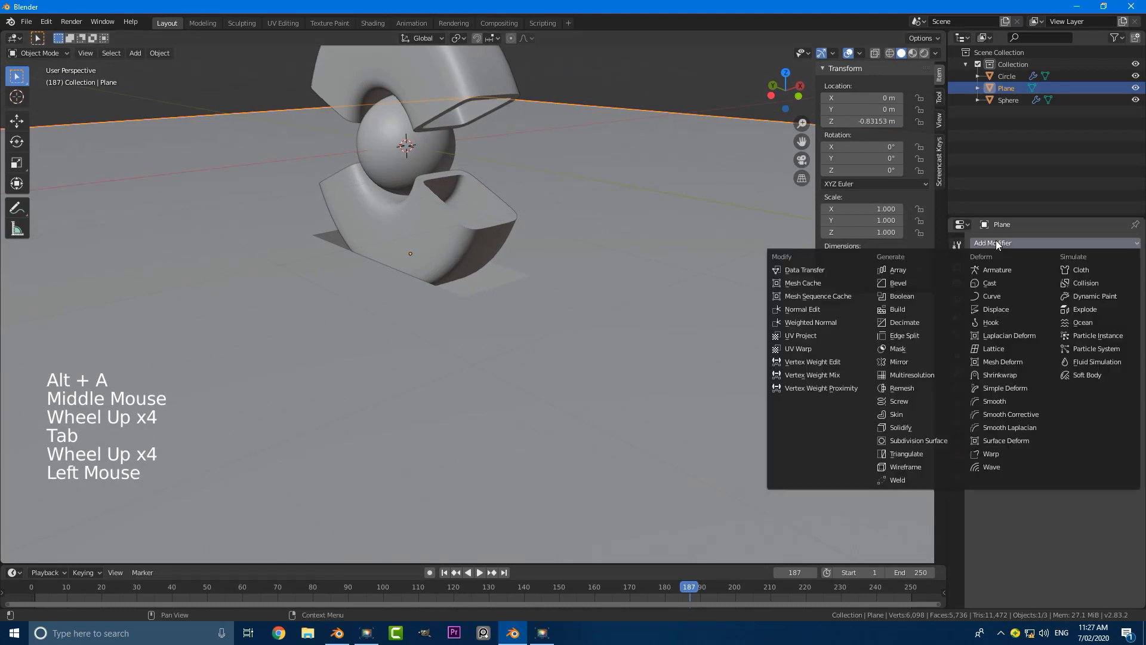
left_click(913, 283)
middle_click_drag(502, 239, 750, 321)
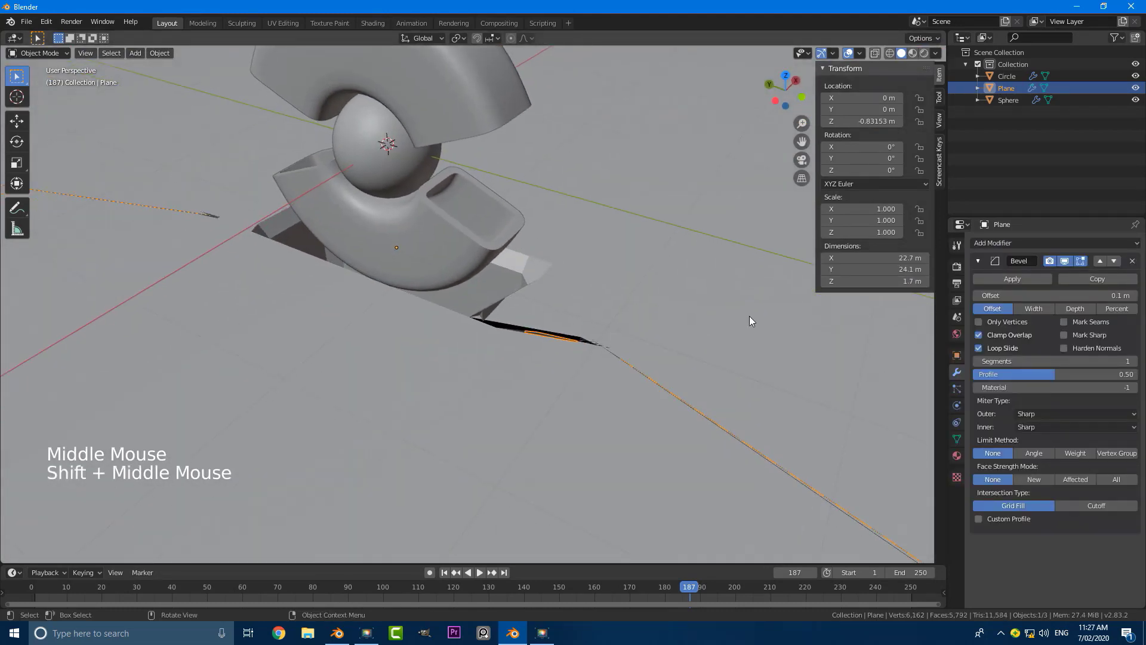
left_click(1037, 454)
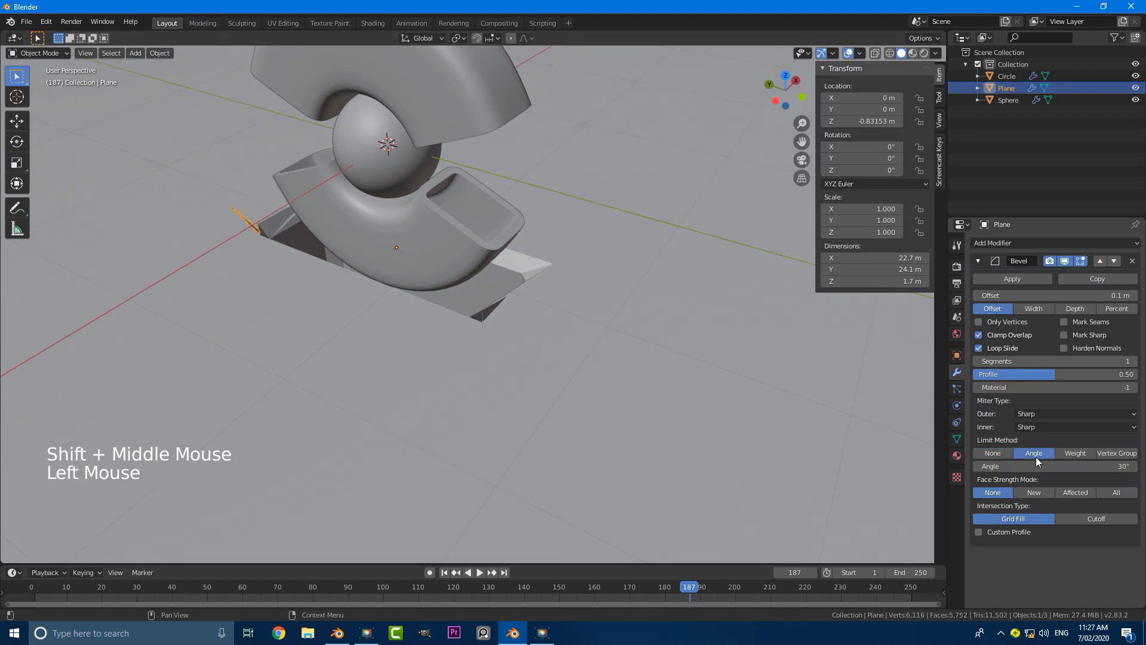
left_click_drag(1050, 295, 1022, 295)
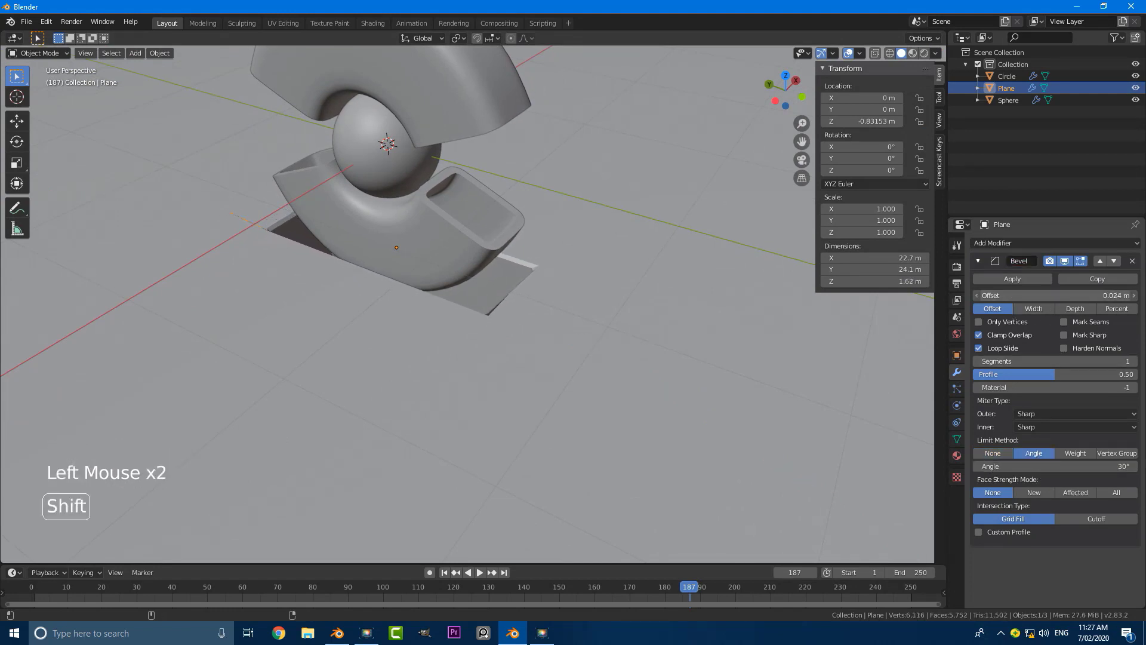
- Set the floor plane's bevel to 3 segments and apply smooth shading to the plane
scroll(512, 194, "up", 3)
scroll(511, 195, "up", 1)
middle_click_drag(512, 195, 568, 210)
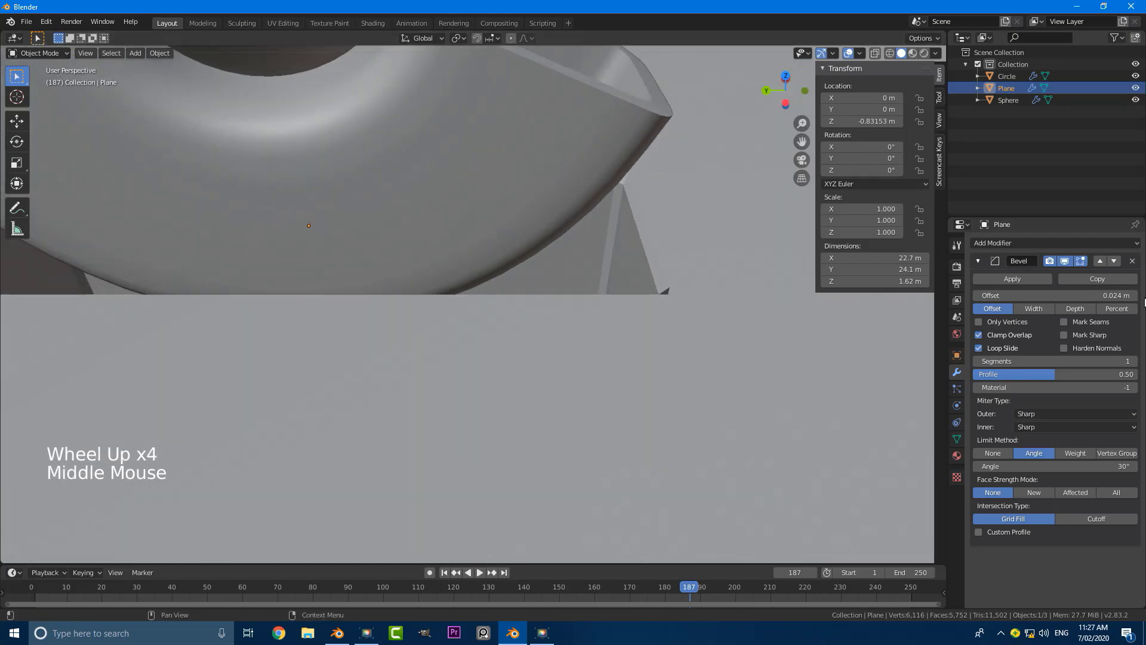
middle_click_drag(692, 295, 781, 328)
left_click(1133, 361)
left_click(1133, 361)
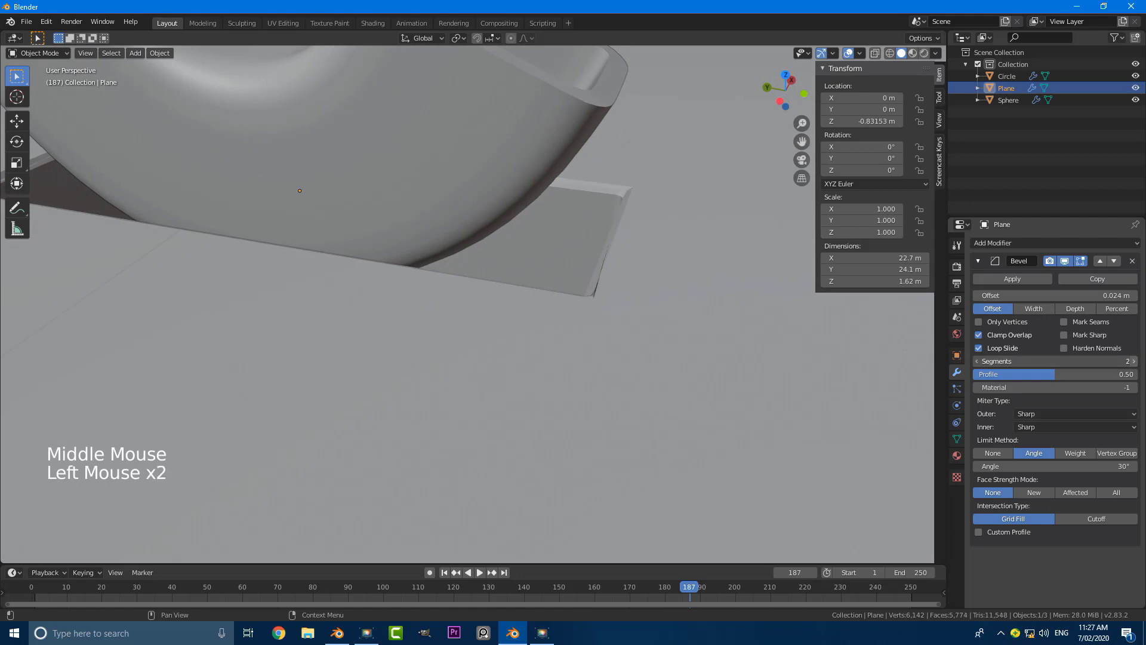
scroll(543, 292, "down", 5)
mouse_move(543, 293)
middle_mouse_down()
mouse_move(495, 293)
mouse_move(524, 295)
middle_mouse_up()
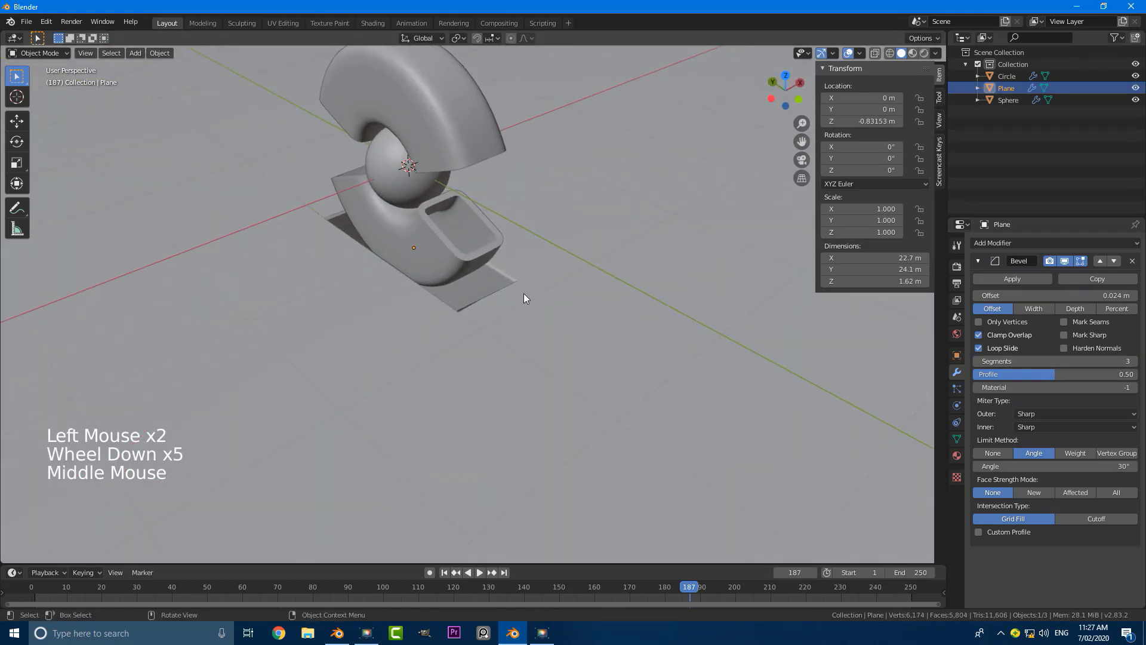
scroll(528, 267, "up", 1)
scroll(528, 268, "down", 3)
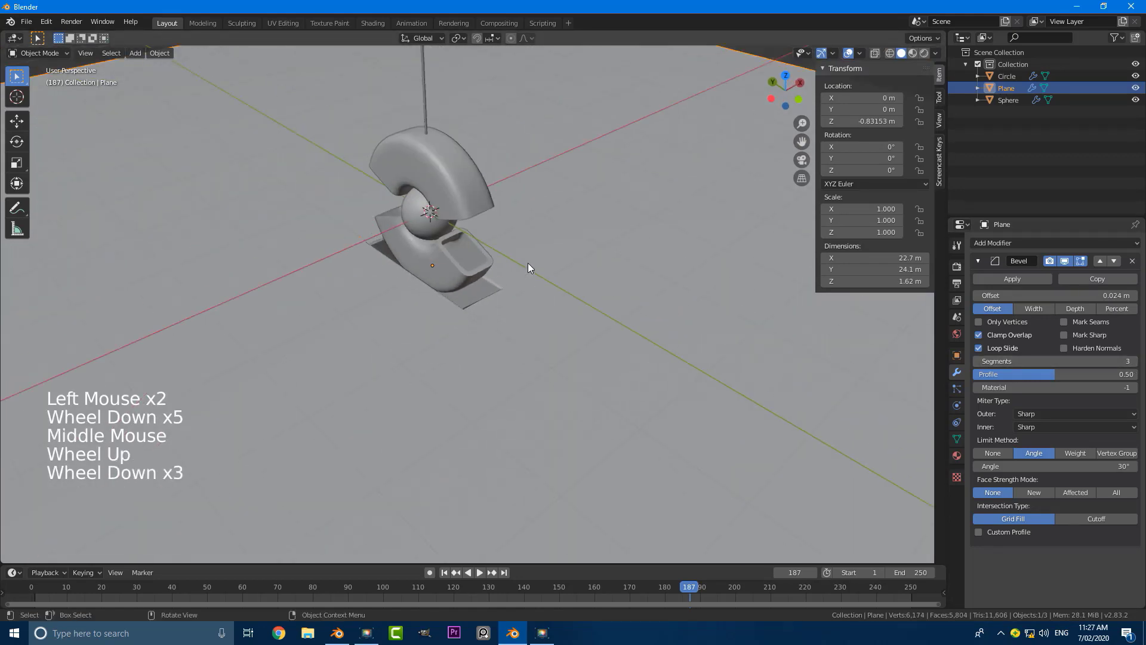
left_click(159, 53)
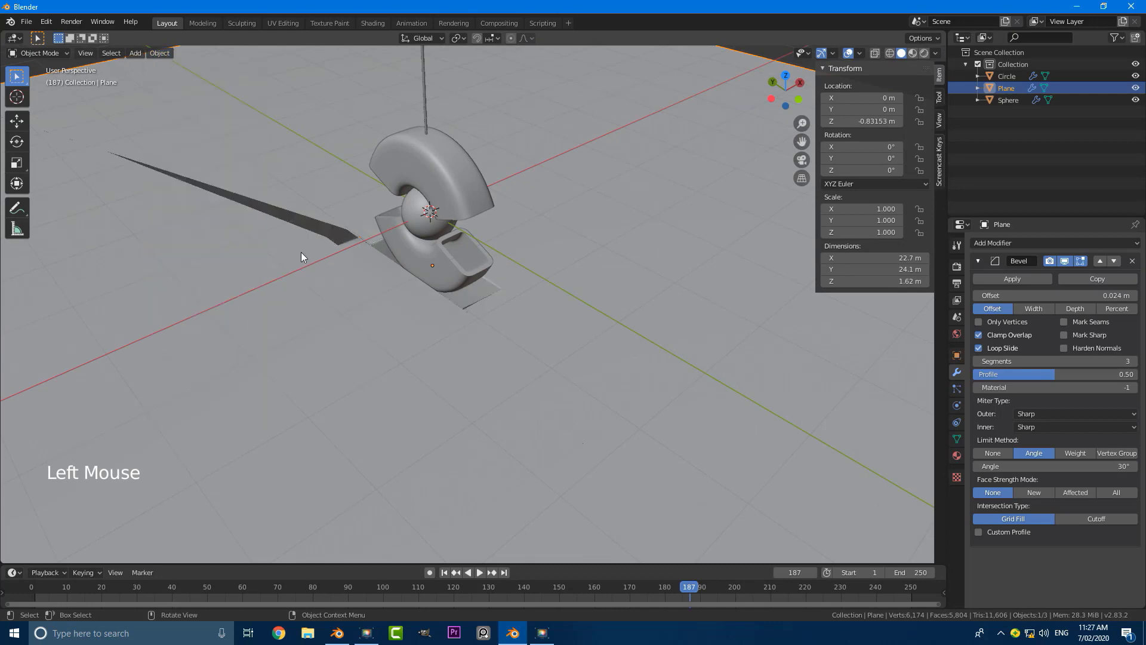
- In Edit Mode, select all of the floor plane's geometry, recalculate its normals outside, clear the selection, and return to Object Mode
scroll(300, 252, "down", 5)
middle_click_drag(352, 216, 696, 381)
key("Tab")
scroll(519, 253, "down", 3)
scroll(696, 381, "up", 3)
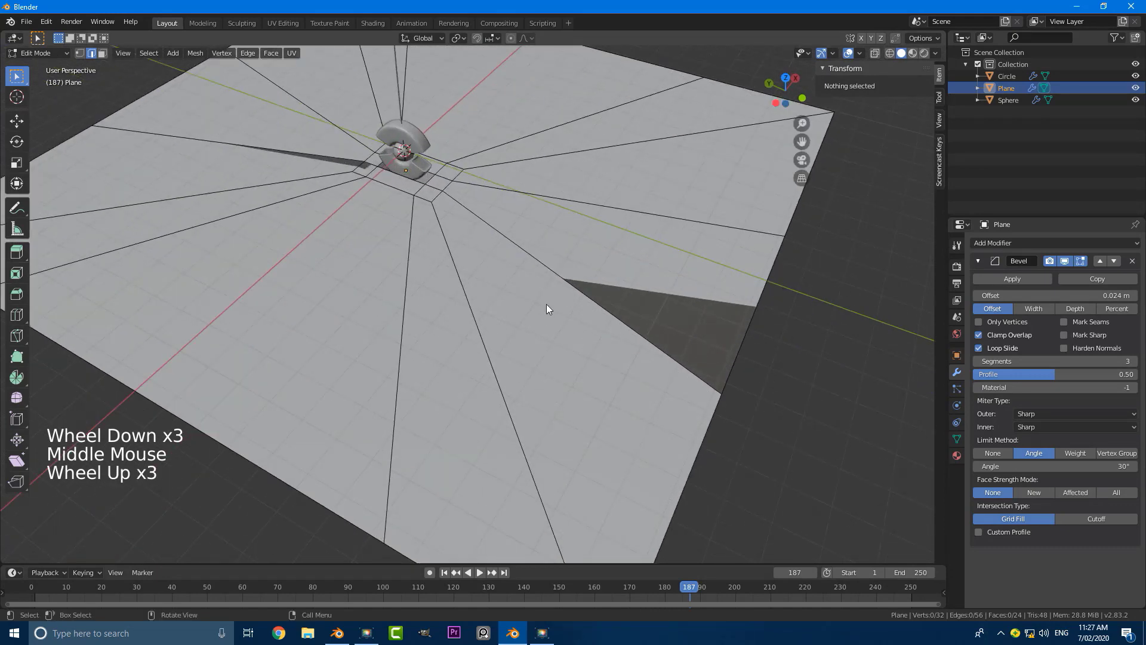
key("a")
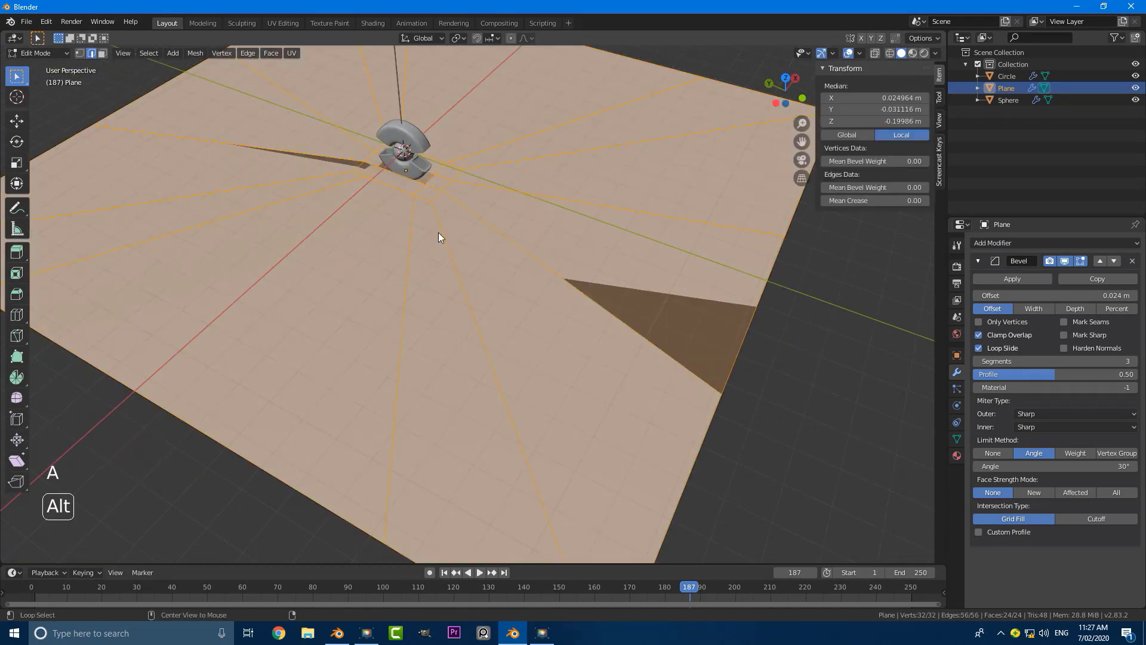
key("alt+n")
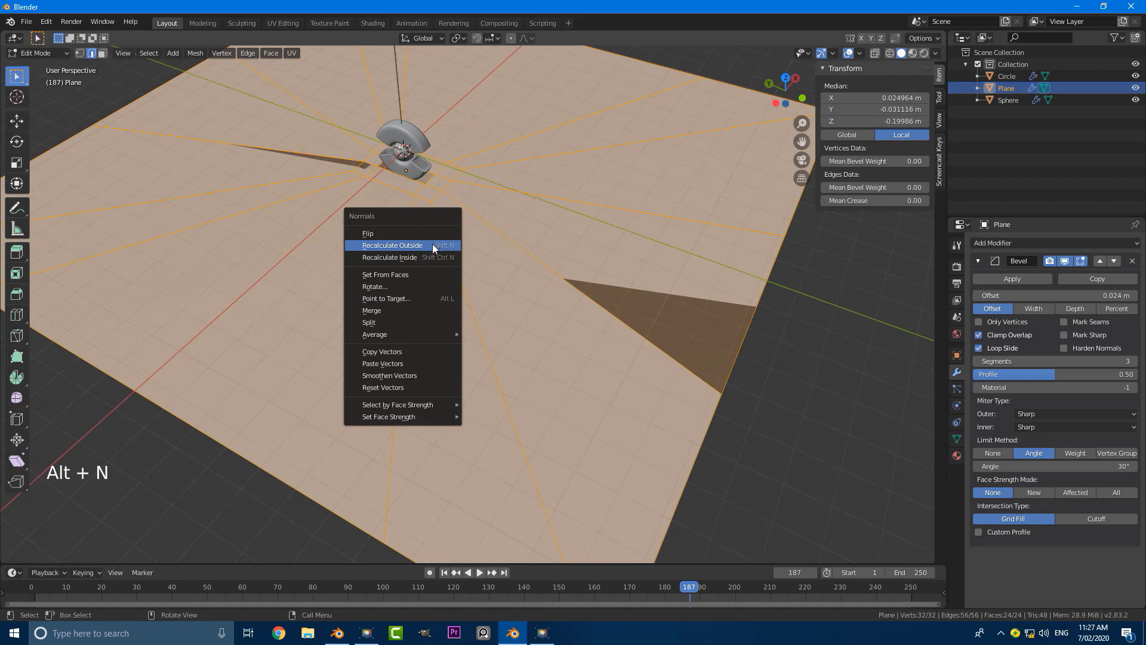
left_click(432, 245)
key("alt+a")
scroll(432, 250, "down", 3)
middle_click_drag(431, 249, 545, 281)
scroll(585, 276, "up", 2)
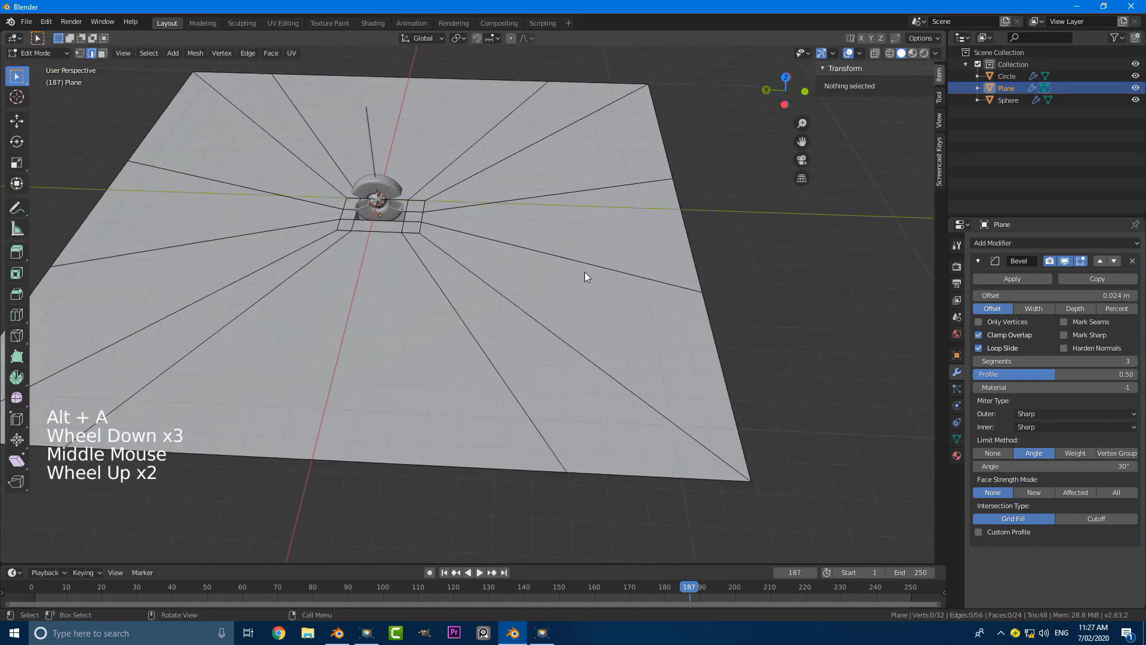
key("Tab")
- Deselect the floor, frame the ring from an angled overhead view, add a camera aligned to that view, and look through it
scroll(674, 281, "up", 1)
middle_click_drag(675, 280, 469, 256)
key("alt+a")
scroll(456, 292, "up", 7)
middle_click_drag(456, 297, 499, 327)
scroll(427, 274, "down", 3)
scroll(533, 316, "up", 1)
scroll(505, 339, "up", 1)
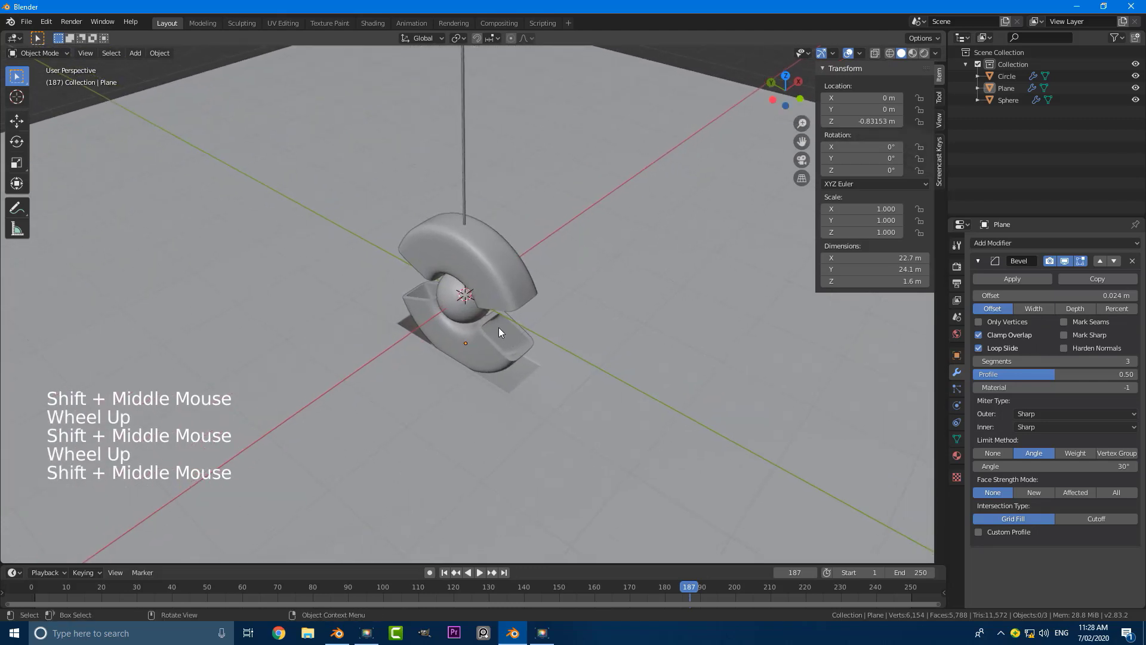
key("shift+a")
mouse_move(499, 327)
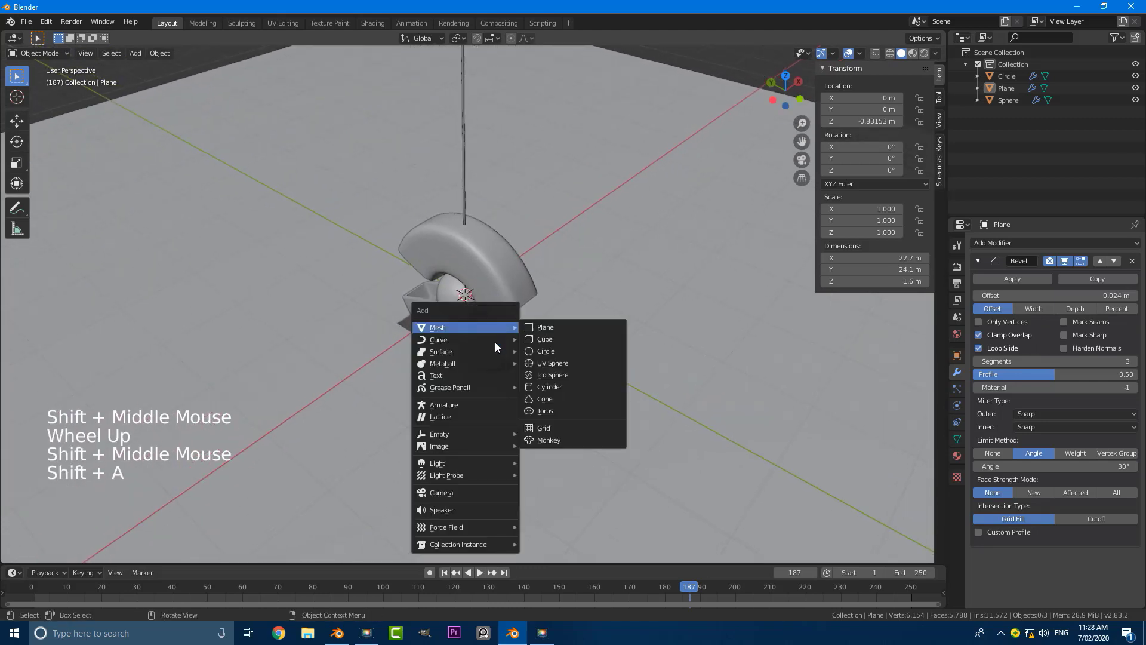
left_click(450, 494)
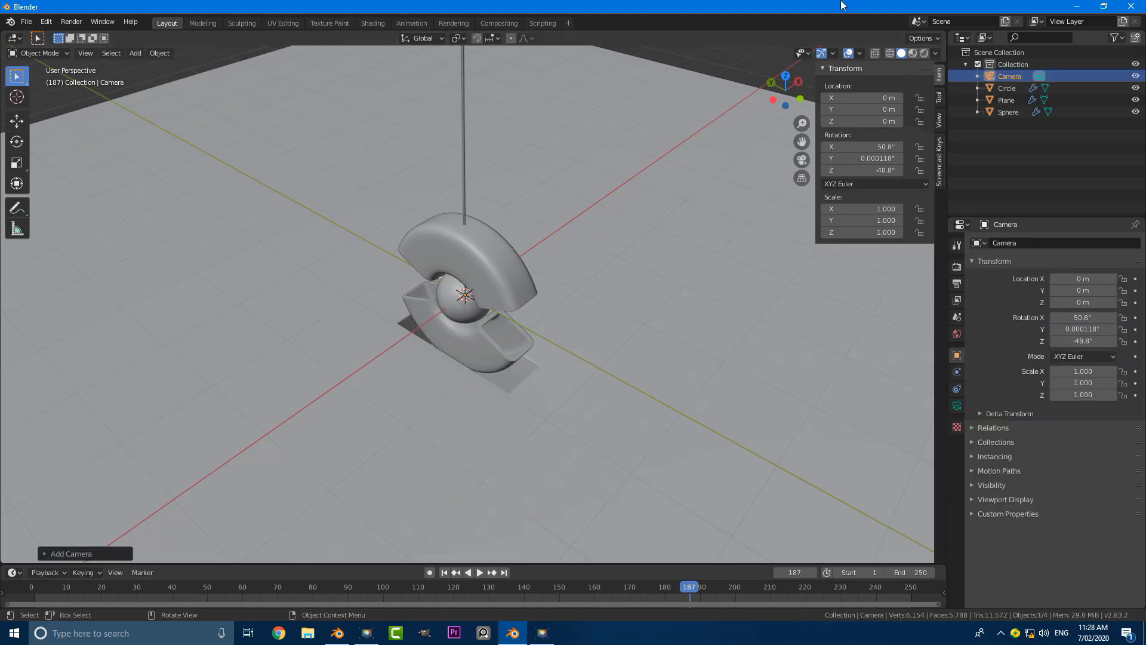
key("KP_0")
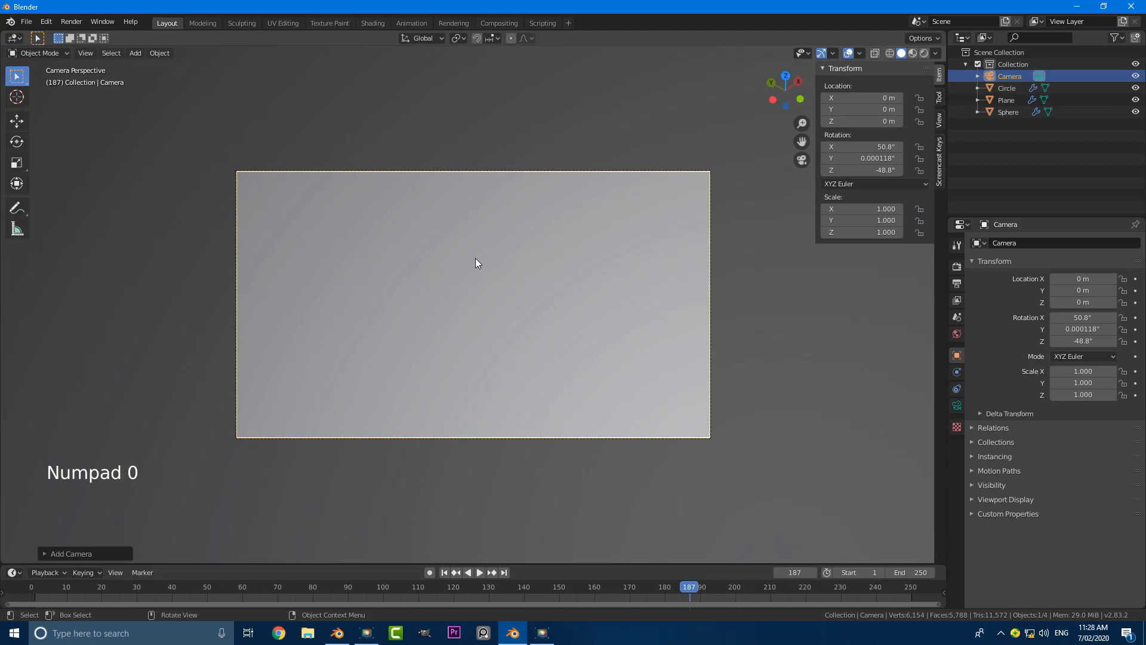
- Pull the camera back along its local Z and shift it to about X -4.27, Y -3.91, Z 4.64 m to frame the ring
key("g")
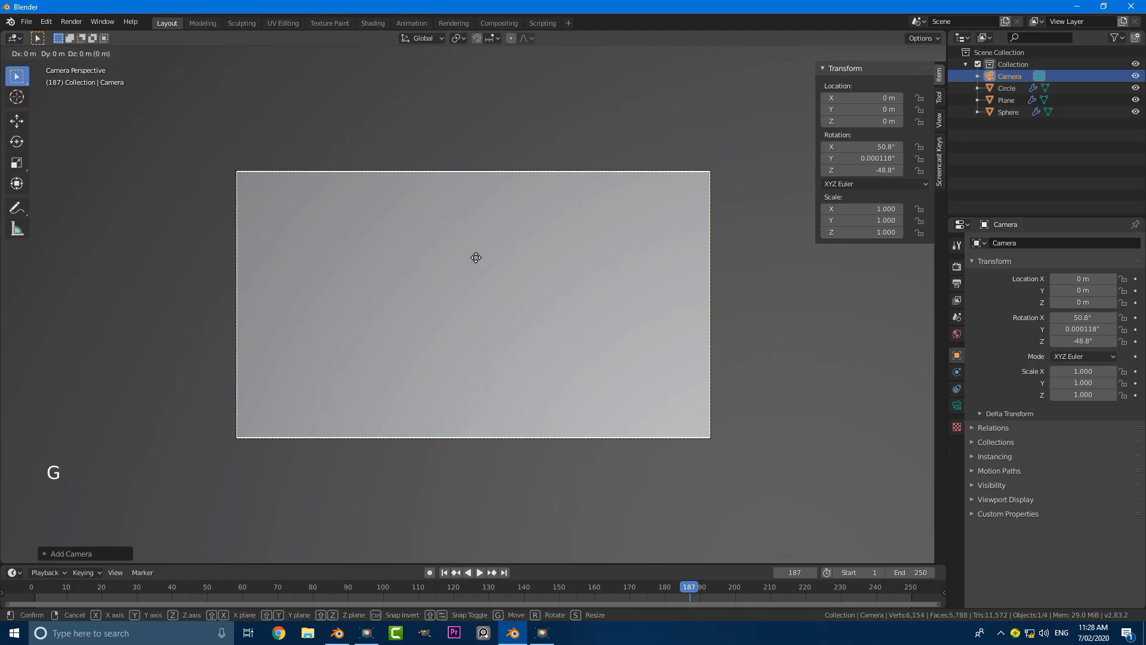
key("z")
key("z")
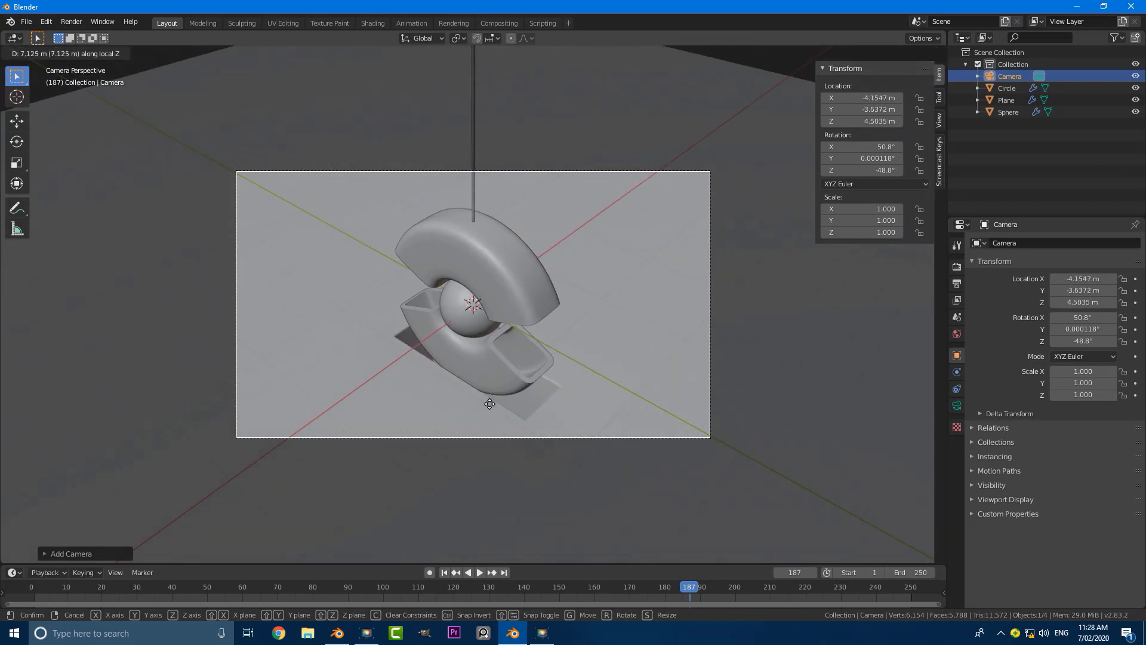
left_click(491, 407)
key("g")
left_click(504, 413)
- Set the camera's lens type to Orthographic
left_click(957, 405)
left_click(1069, 280)
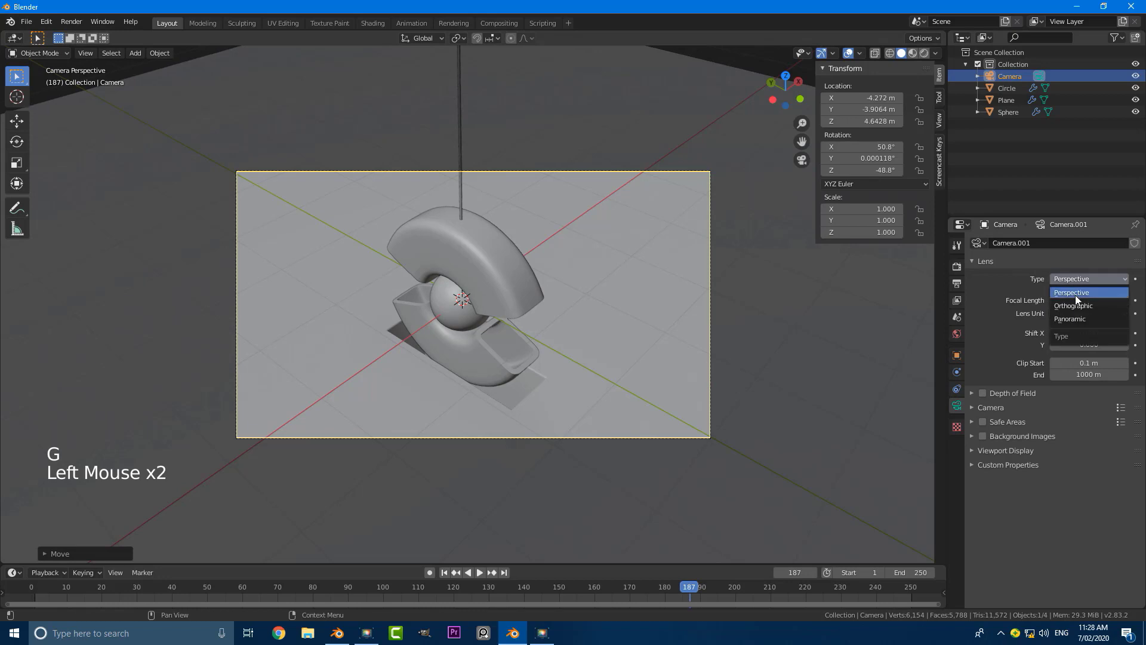
left_click(1076, 304)
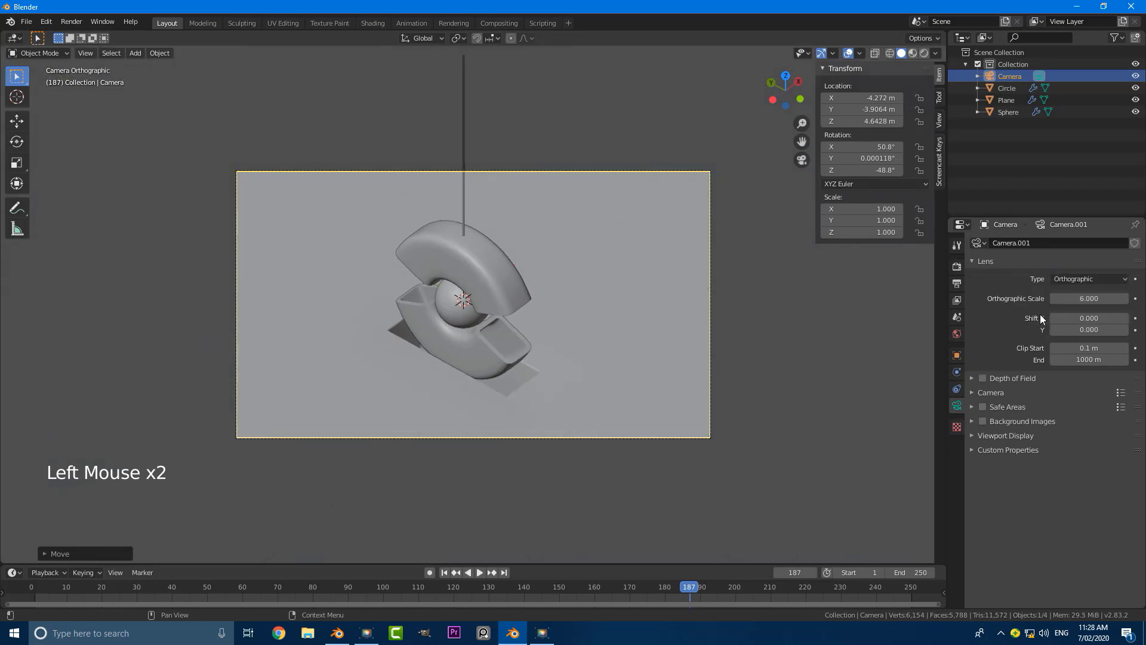
- Set the render resolution's Y value to 1920 px for a square output frame
left_click(957, 283)
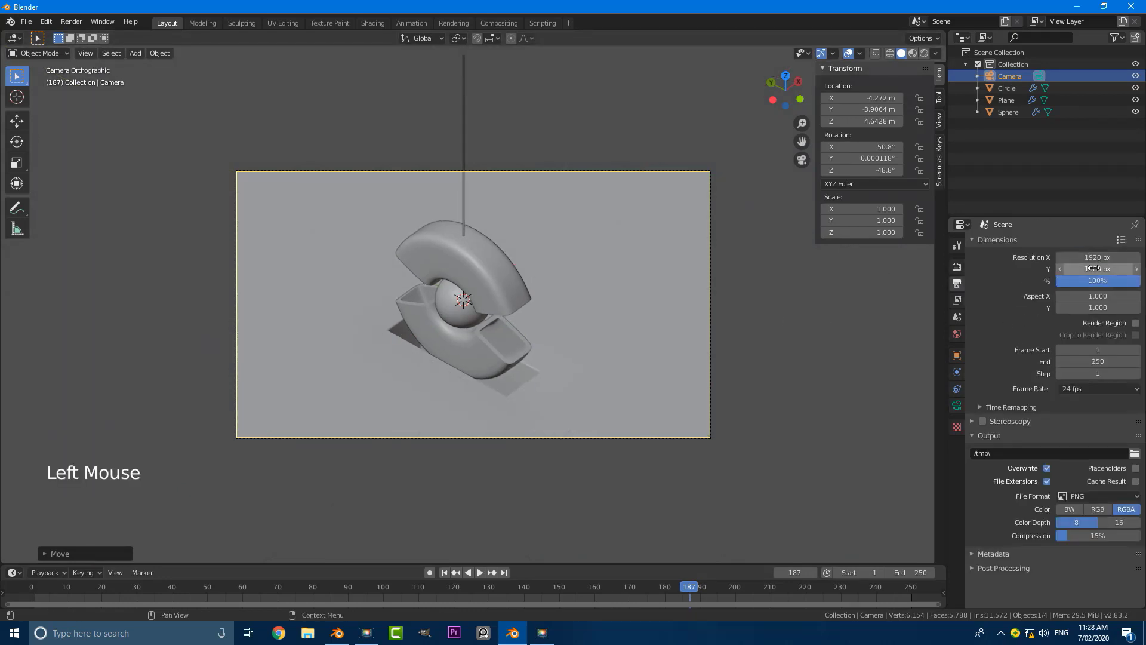
double_click(1096, 268)
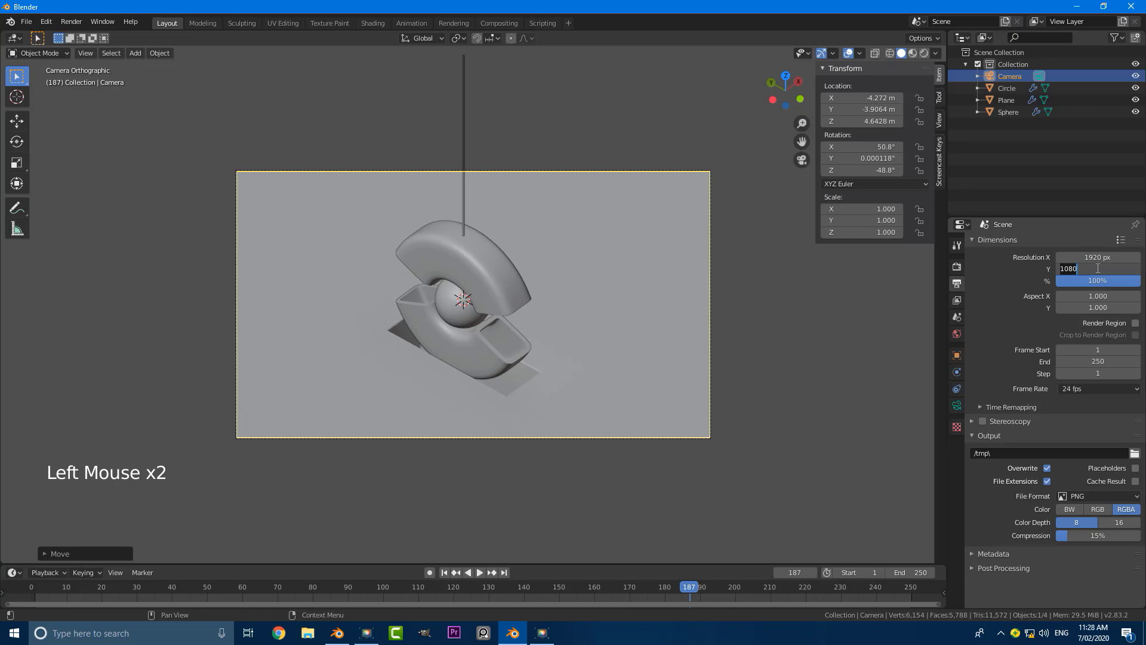
key("Return")
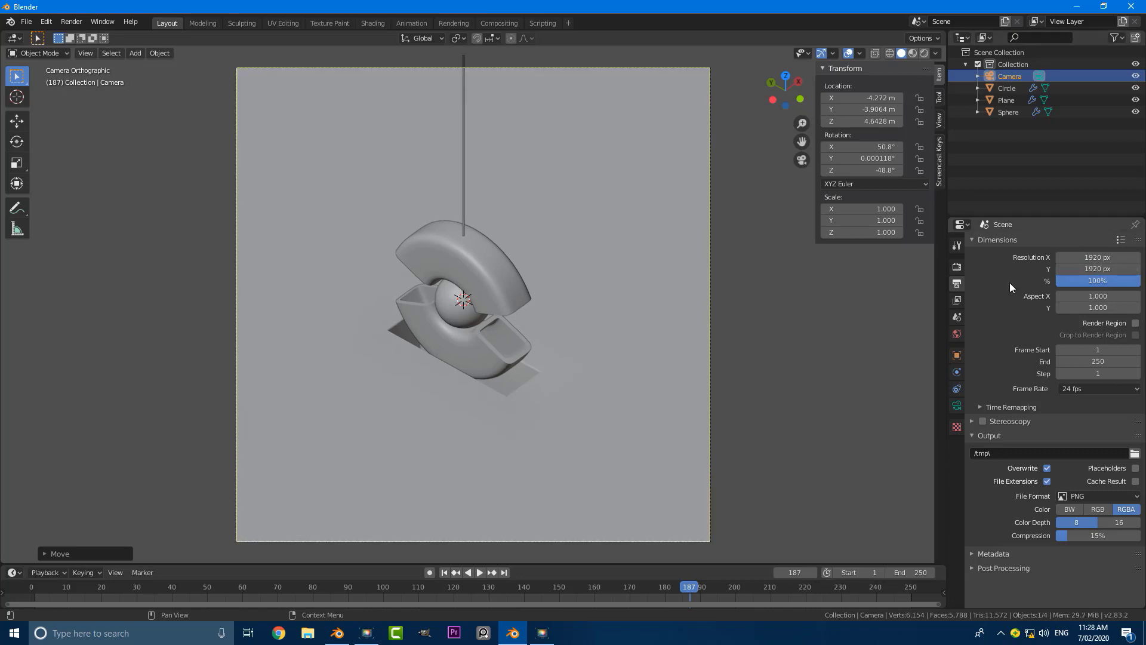
- Set the camera's orthographic scale to 3.5
scroll(542, 322, "down", 2)
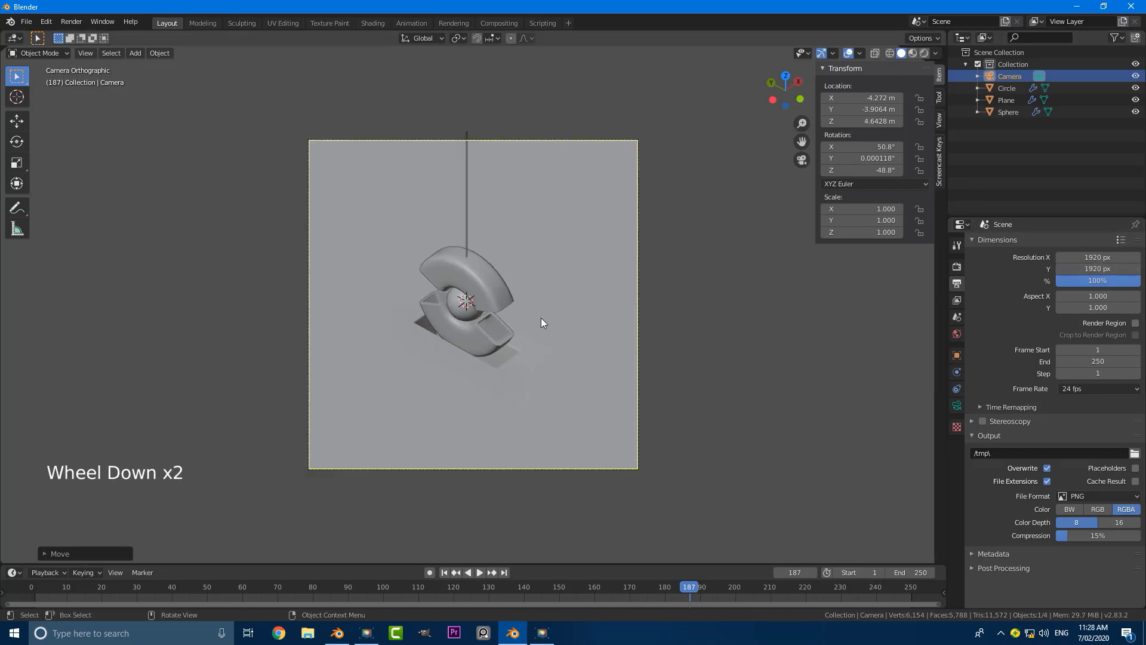
left_click(957, 406)
left_click_drag(1088, 298, 1048, 298)
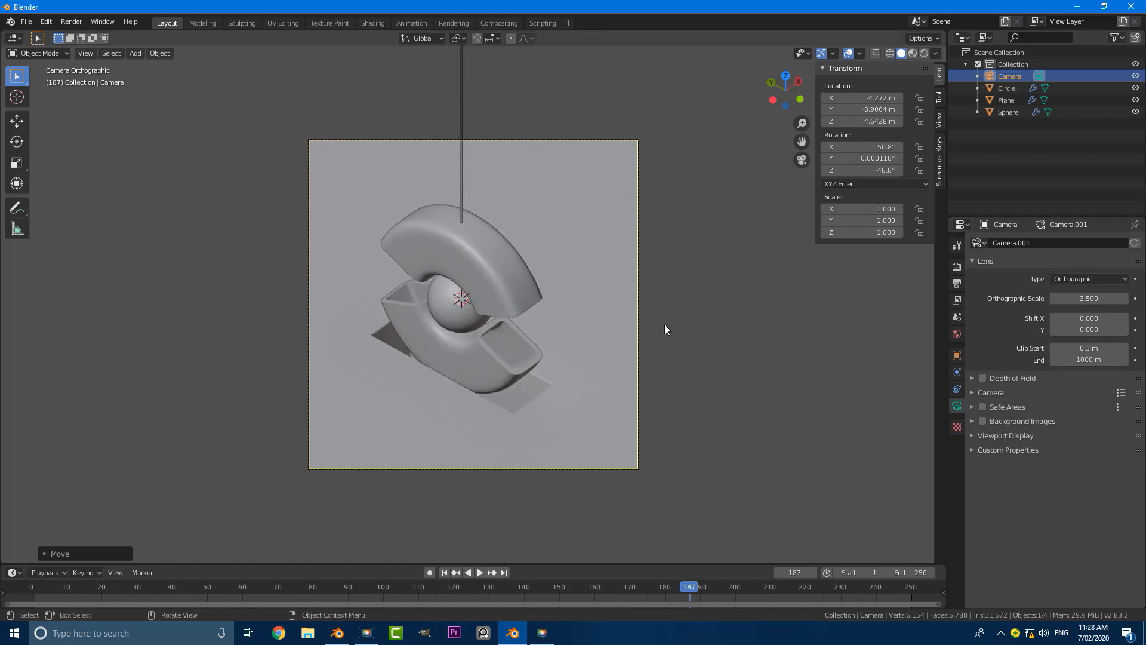
- Reposition the camera to about X -4.387, Y -3.80, Z 4.62 m to centre the ring in frame, and deselect it
key("g")
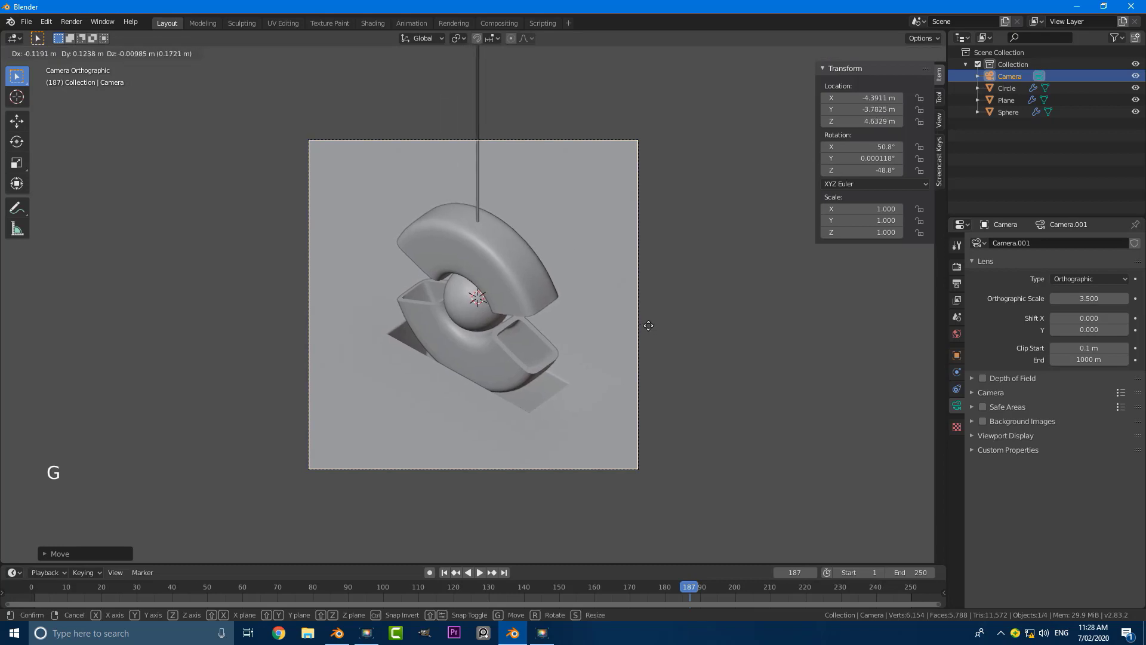
left_click(648, 326)
key("g")
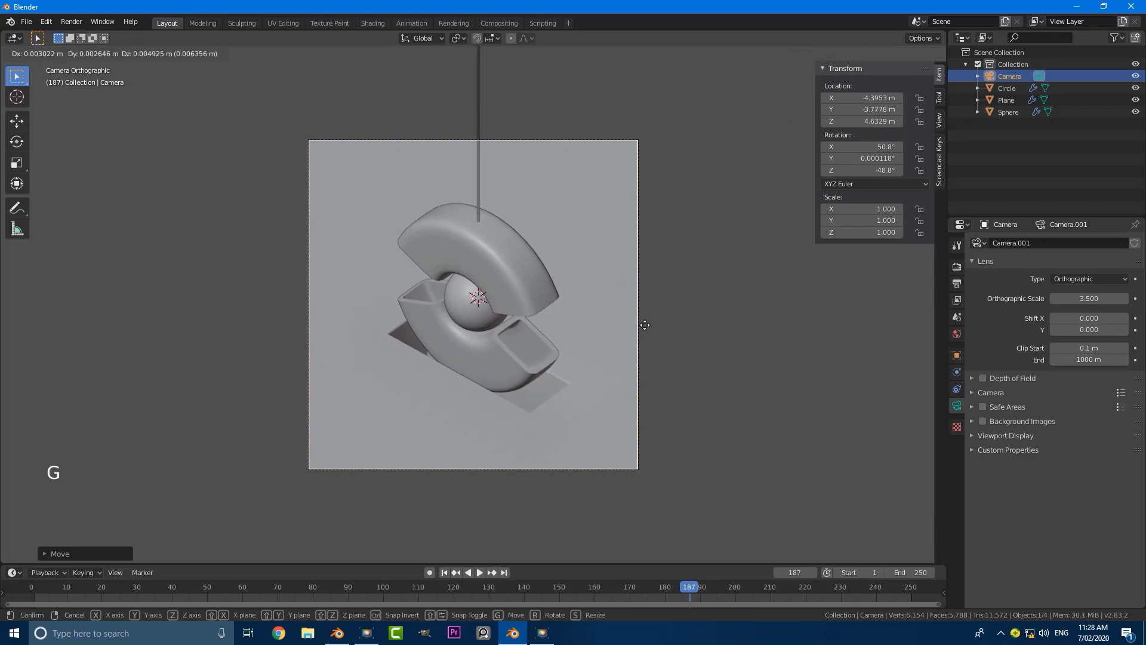
left_click(653, 283)
key("alt+a")
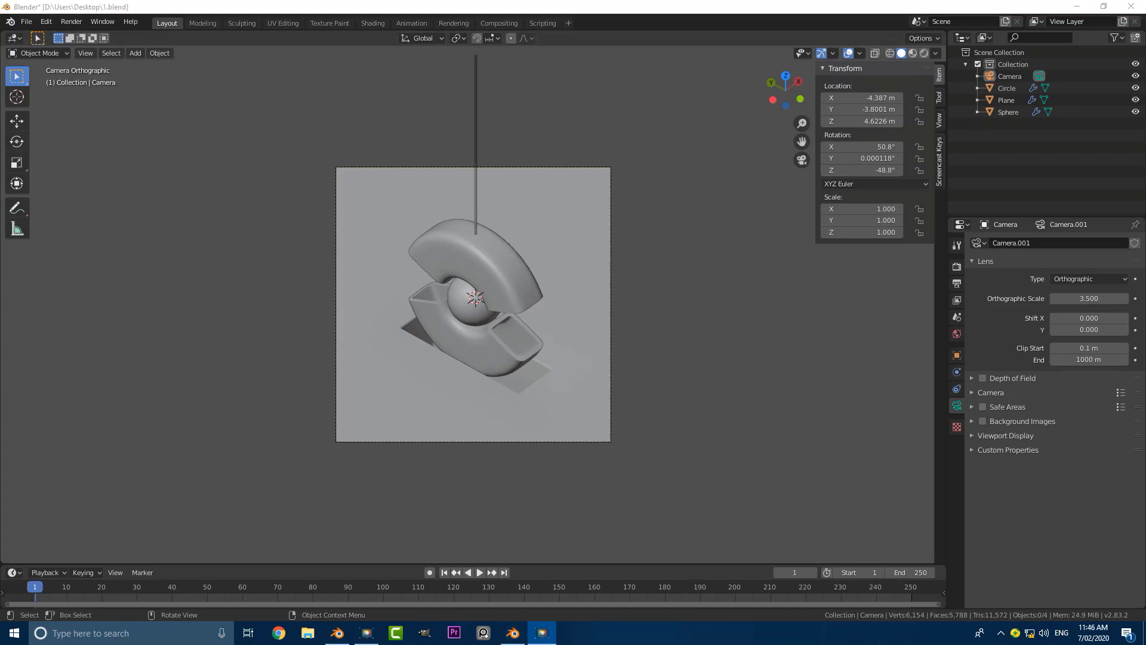
- In front view, select the split ring, apply its object transform, and clear the selection
middle_click_drag(721, 335, 522, 327)
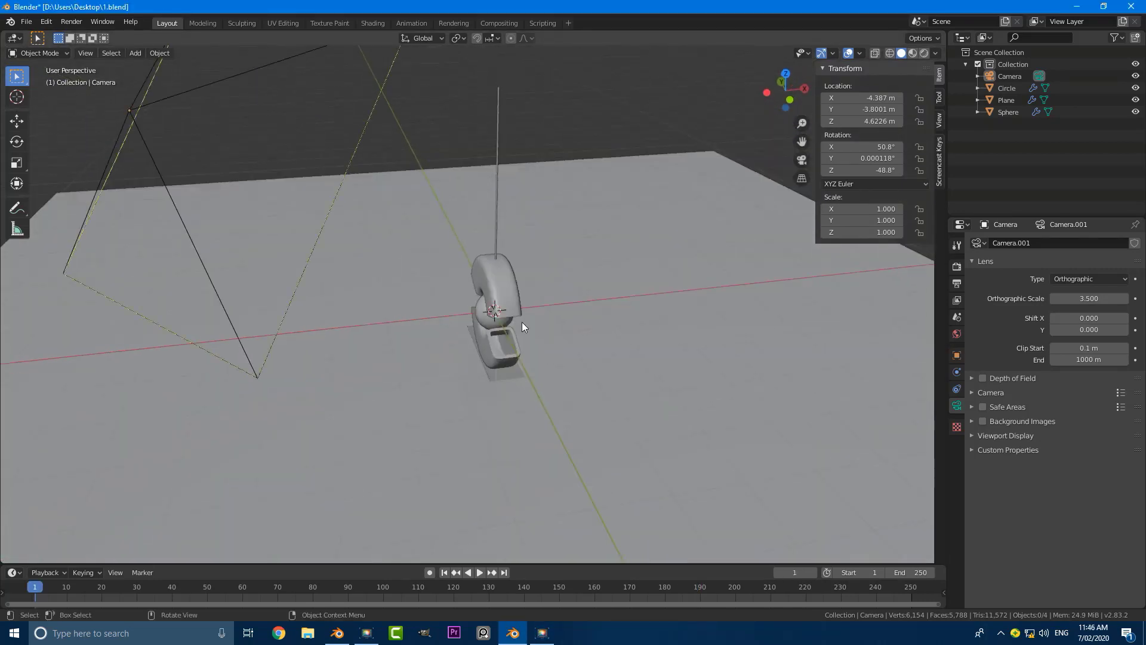
scroll(521, 322, "down", 2)
key("KP_1")
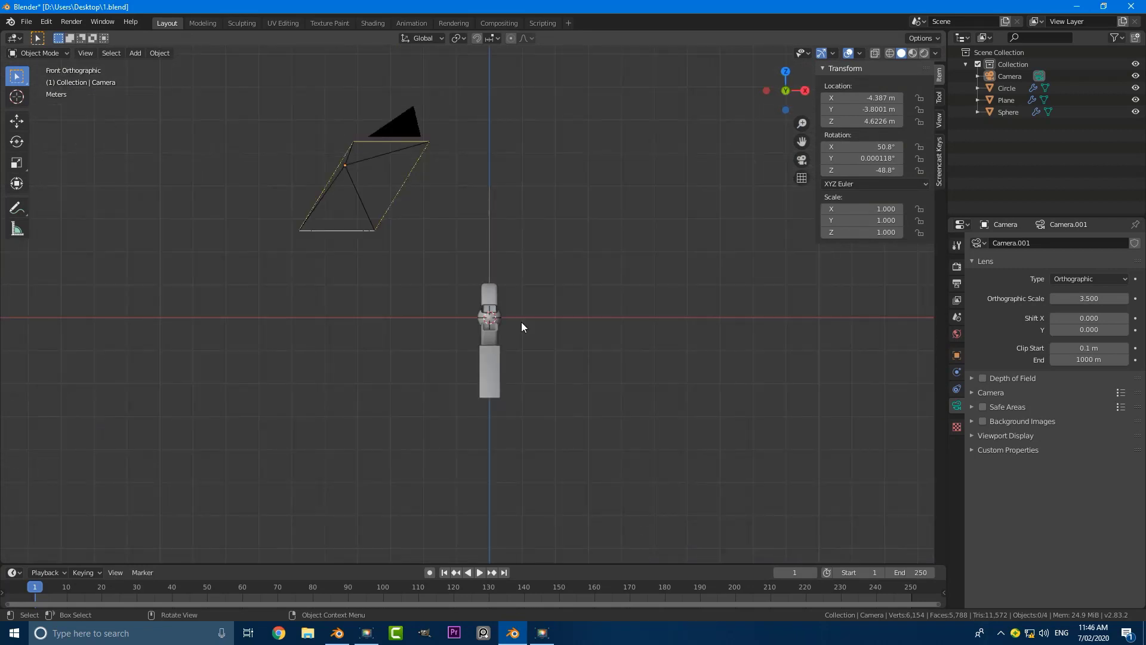
scroll(523, 323, "up", 3)
scroll(529, 236, "up", 3)
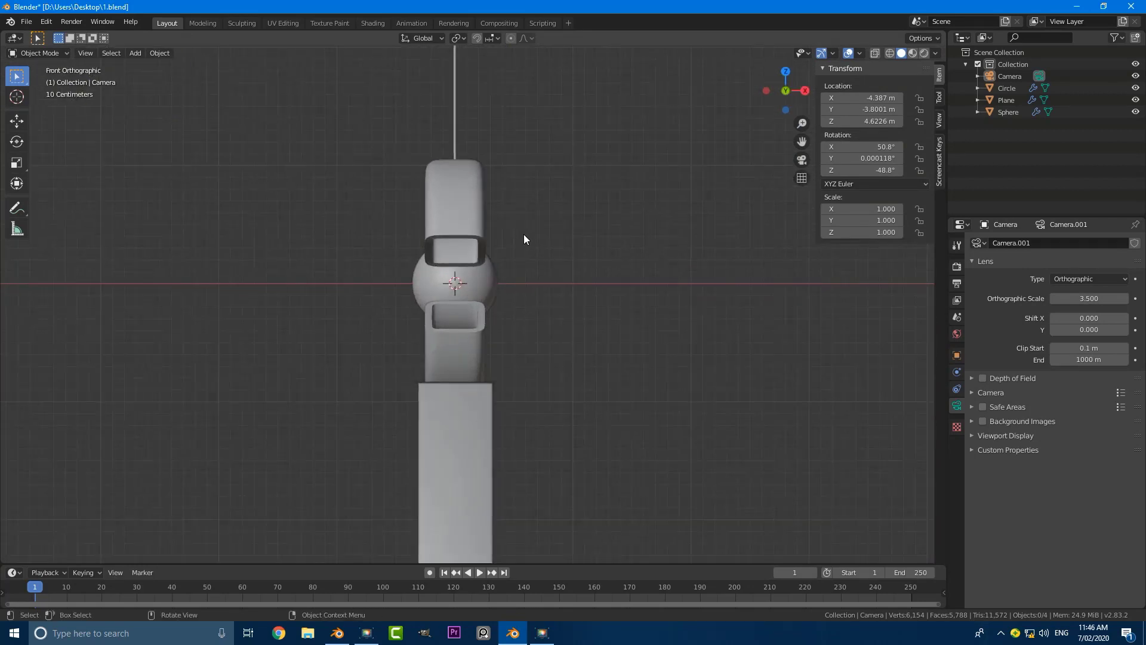
left_click(477, 170)
scroll(454, 197, "down", 3)
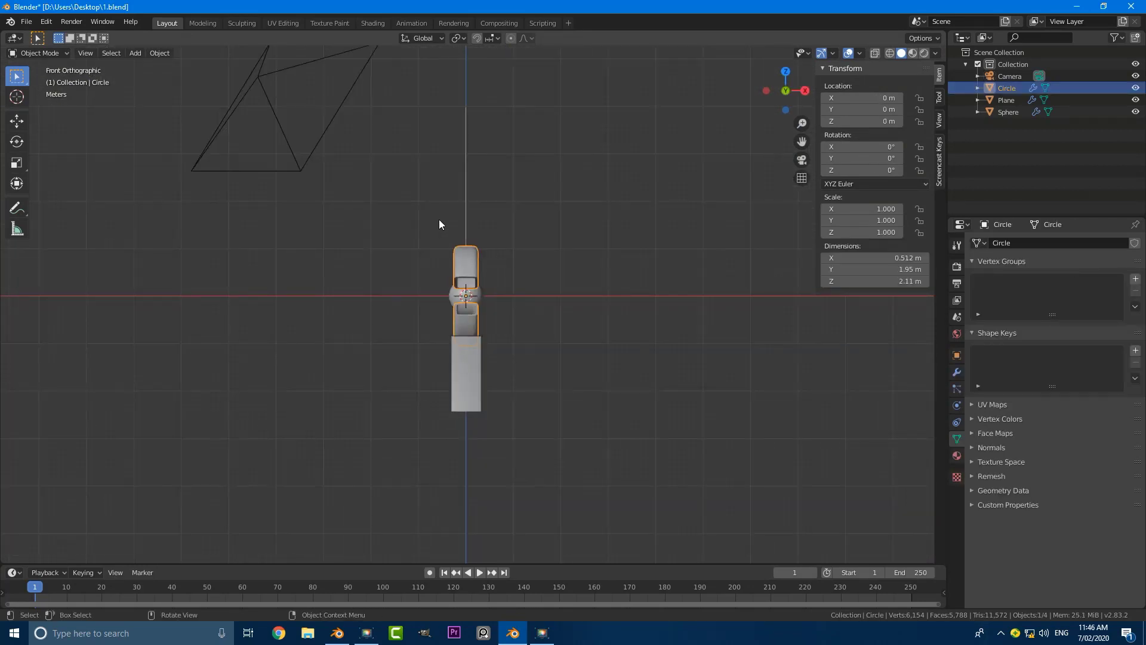
middle_click_drag(438, 220, 476, 252)
scroll(472, 233, "up", 3)
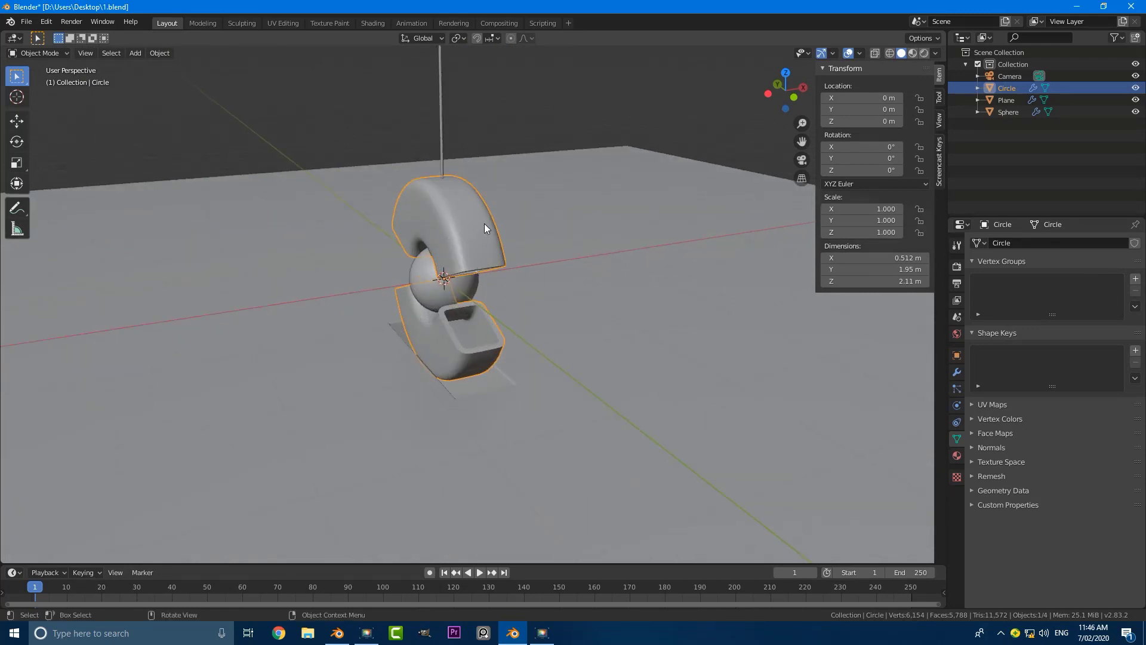
key("KP_1")
scroll(519, 233, "up", 1)
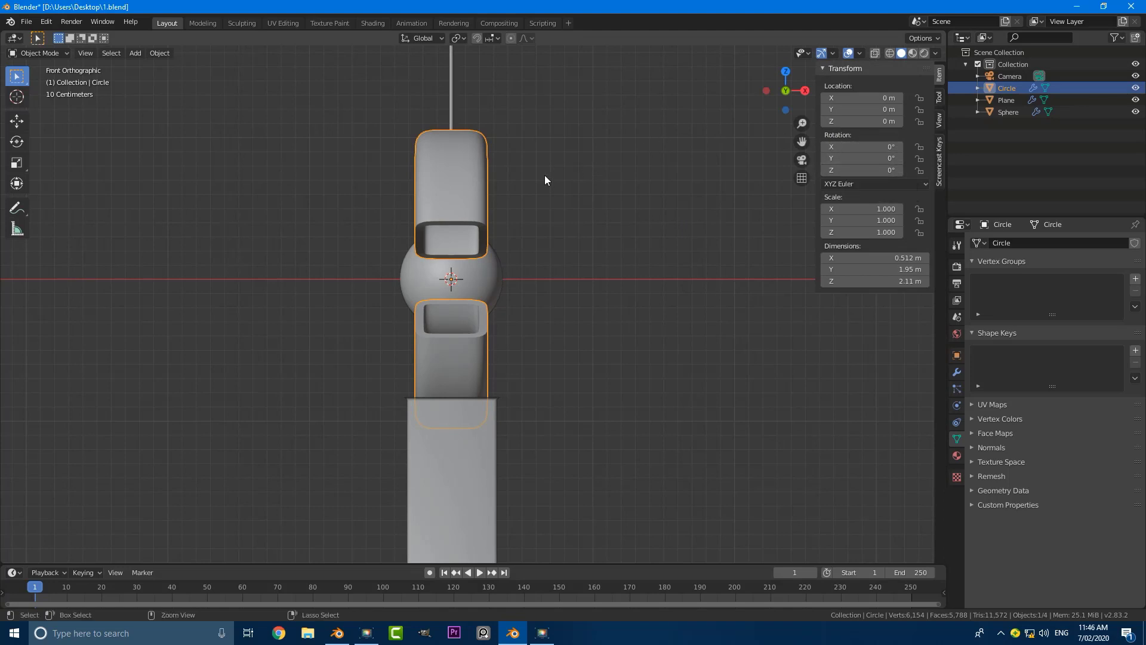
key("ctrl+a")
left_click(575, 180)
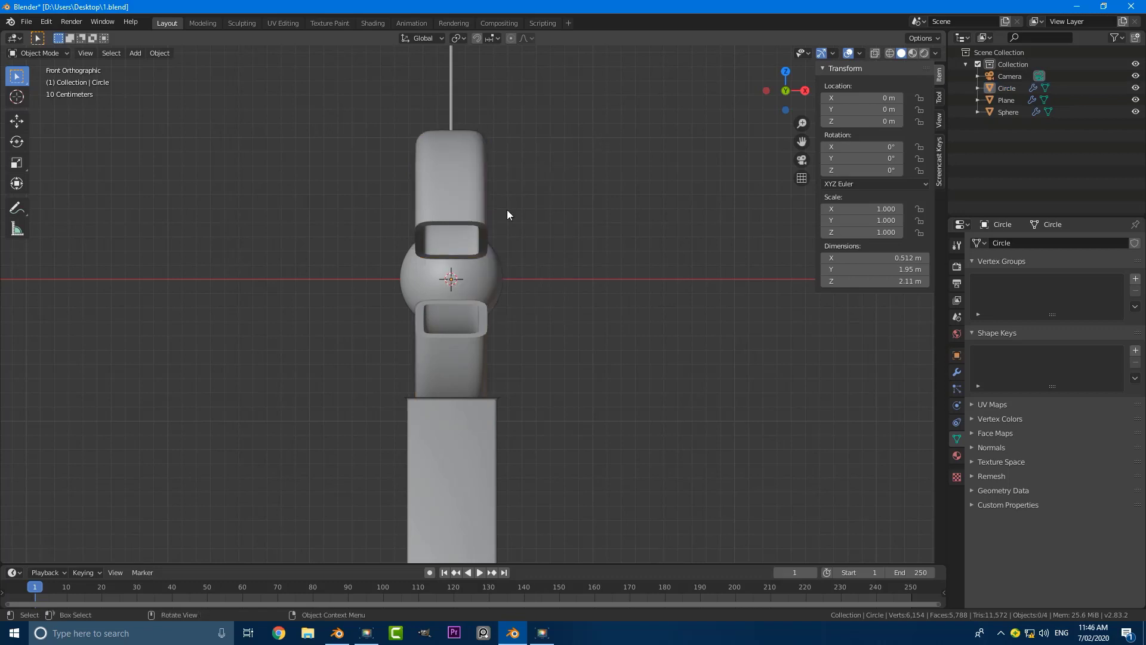
- Select the rod-hung sphere, apply its rotation, and clear the selection
scroll(489, 308, "down", 2)
left_click(499, 283)
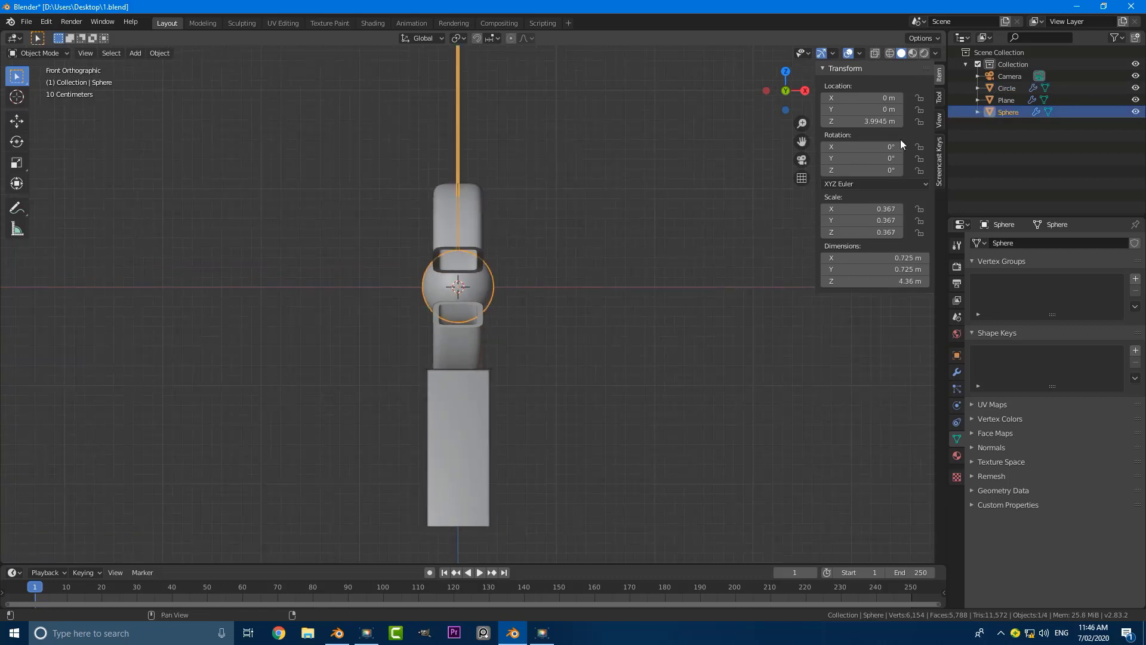
scroll(425, 229, "up", 2)
key("ctrl+a")
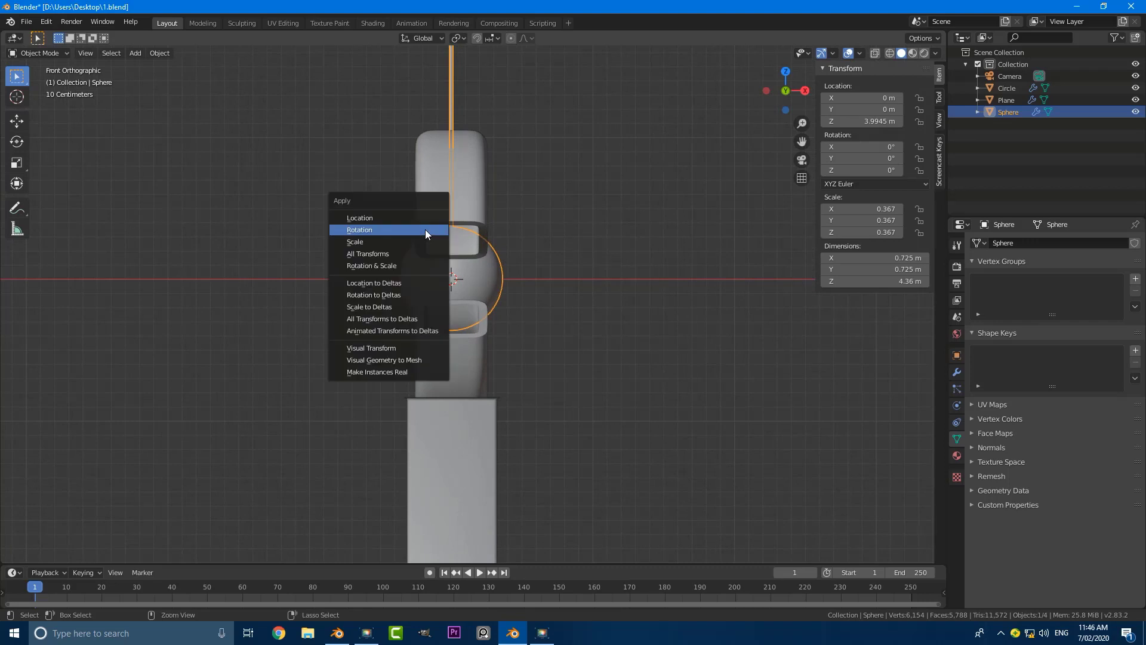
left_click(377, 230)
scroll(575, 253, "down", 3)
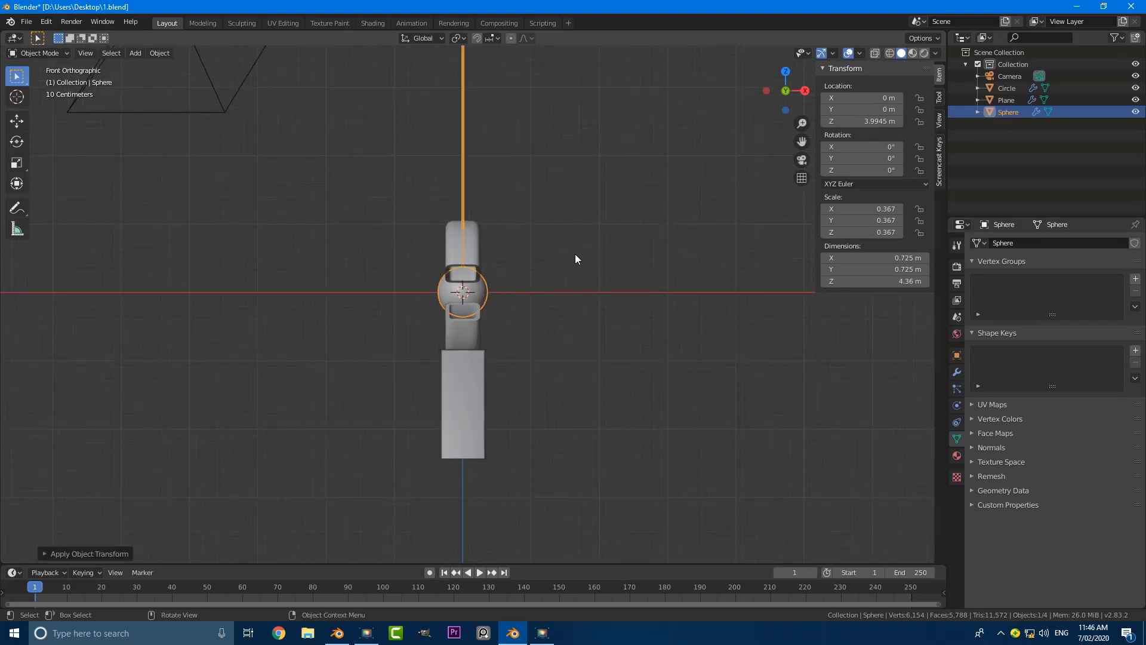
left_click(577, 247)
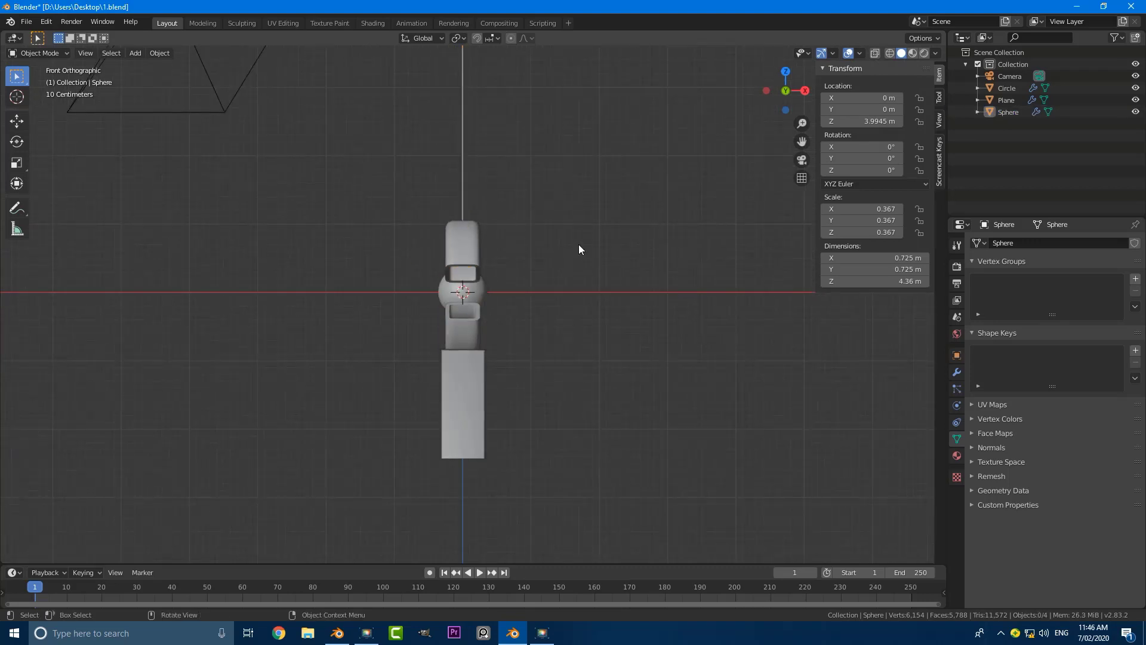
- Set the animation's end frame to 140
left_click(913, 572)
type("40")
key("Return")
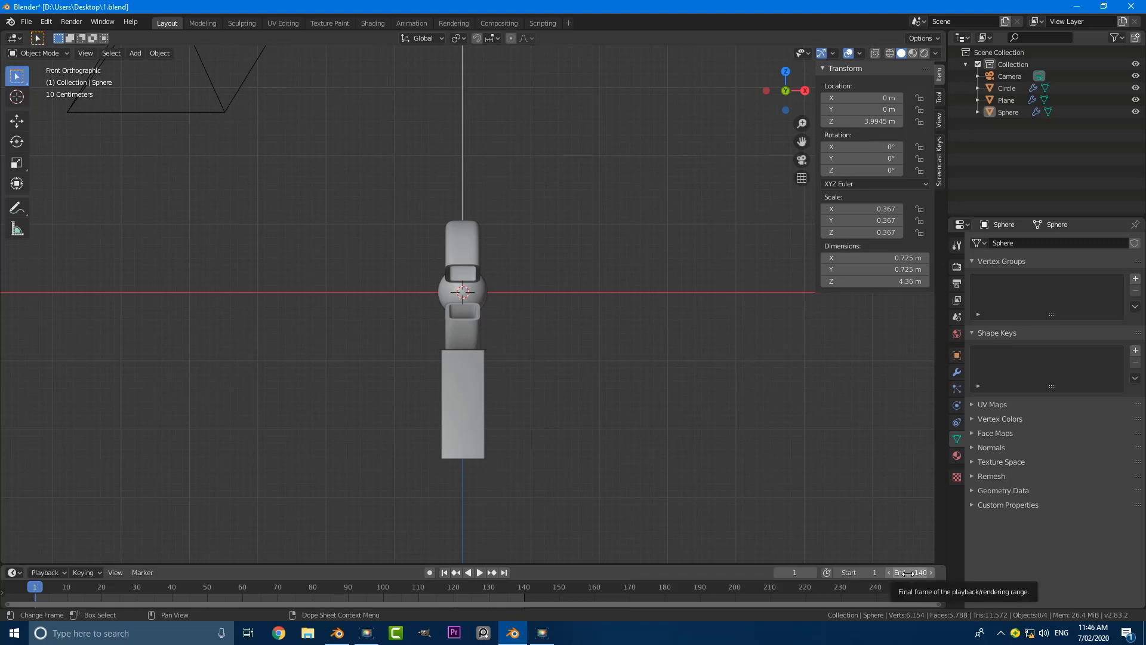
scroll(329, 594, "down", 2)
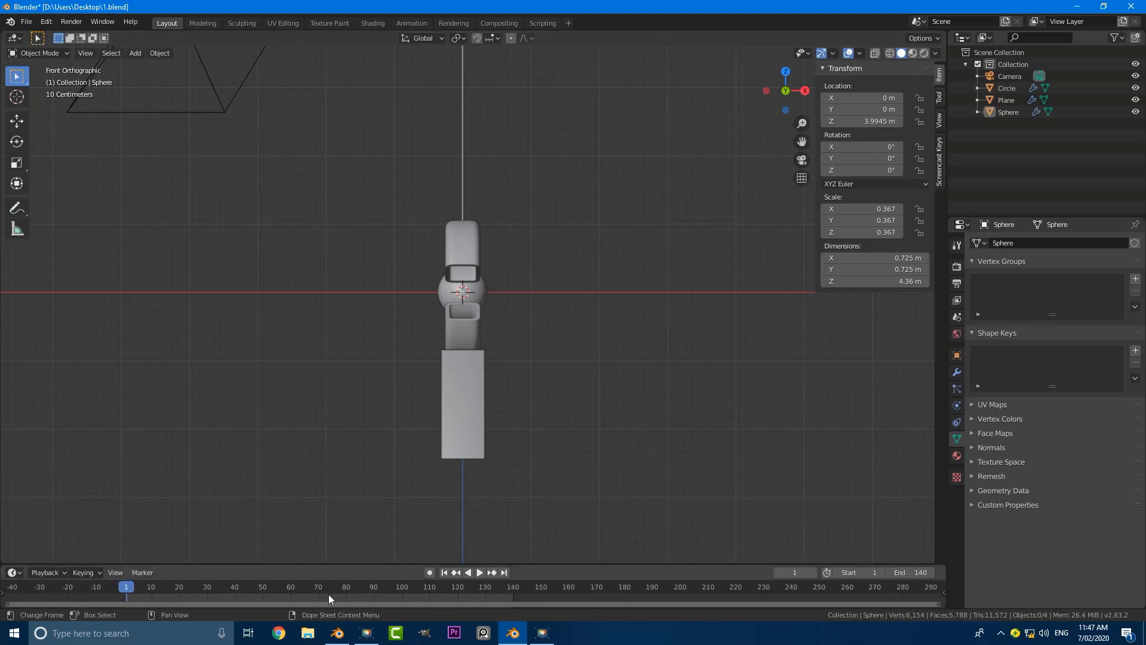
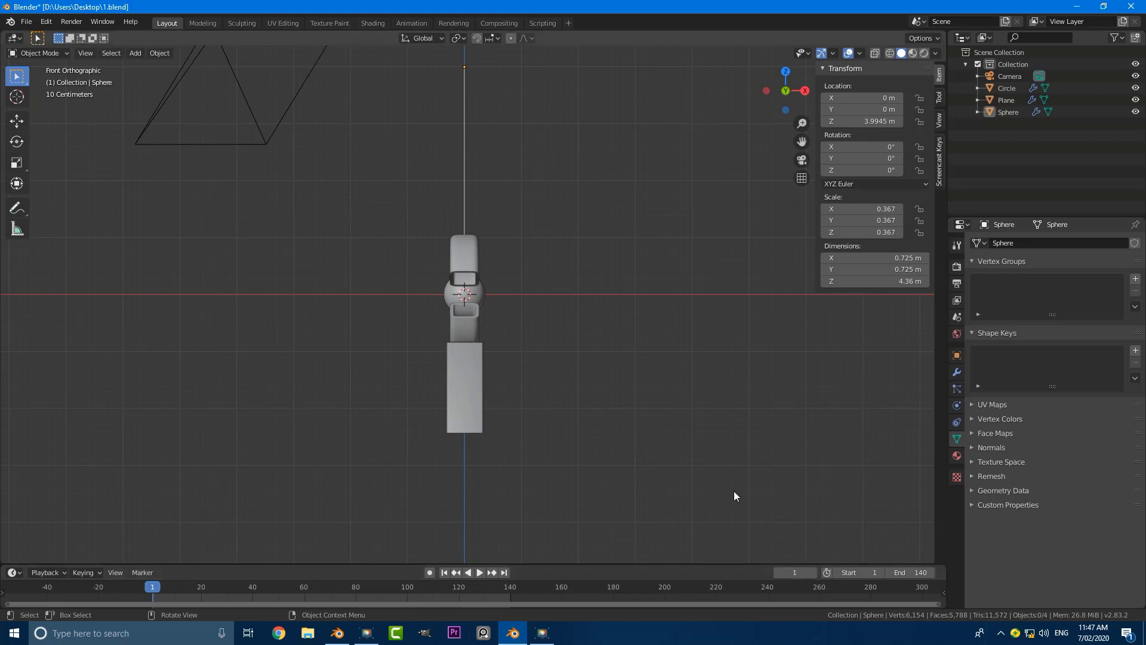
- Select the rod-hung sphere and rotate it 45° in front view about the rod's upper end
scroll(542, 360, "up", 2)
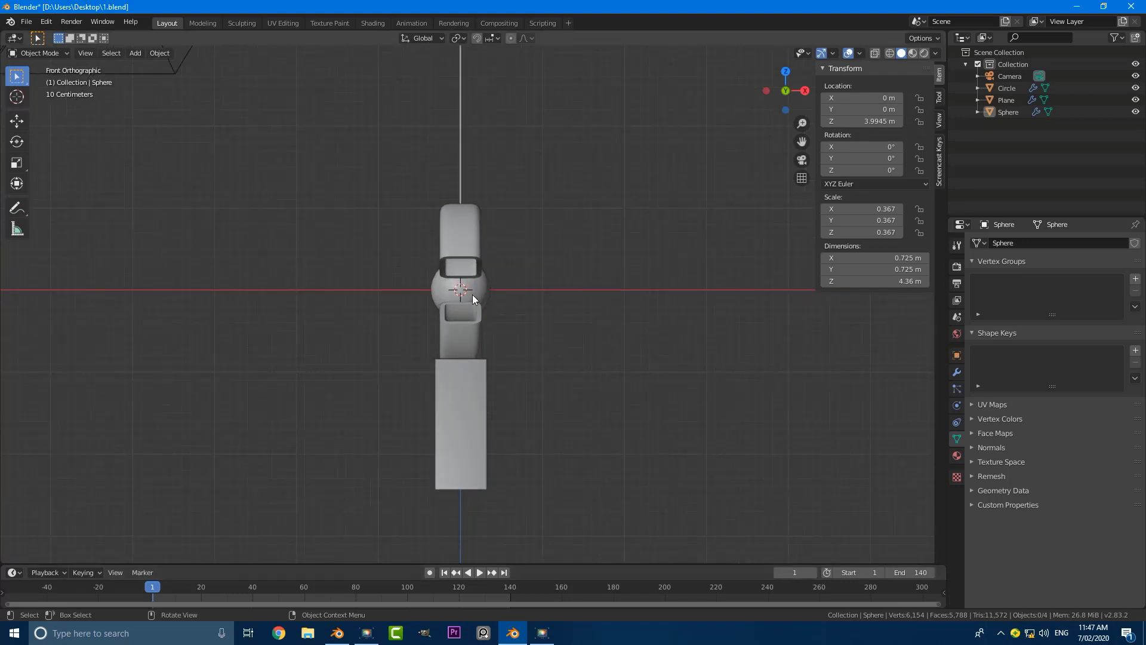
left_click(459, 173)
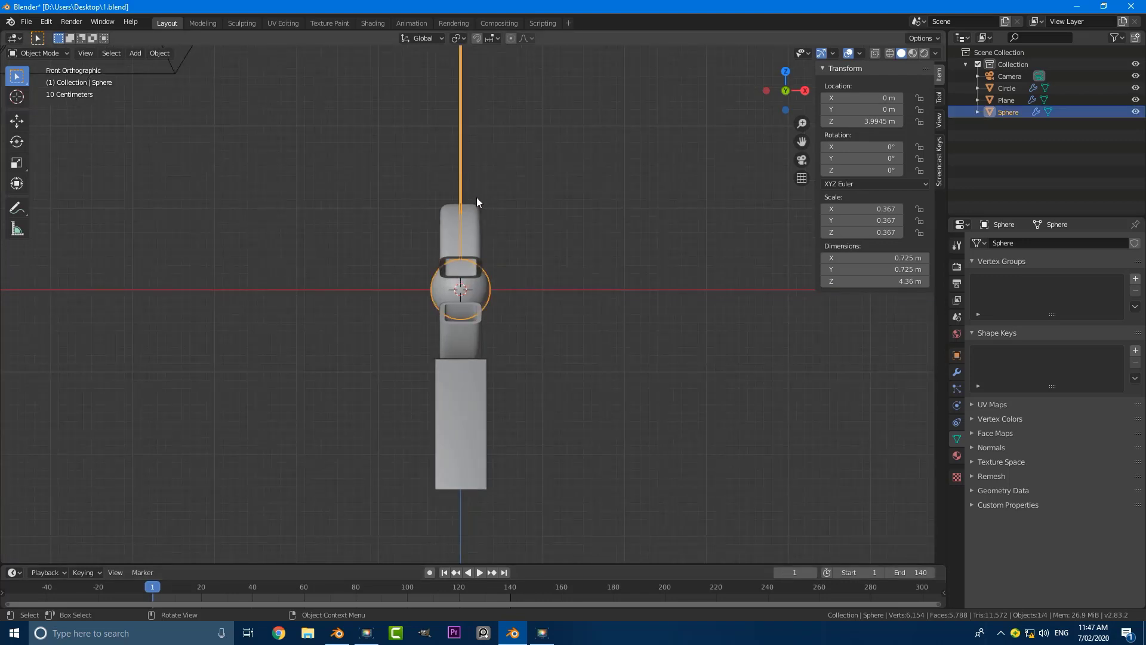
scroll(508, 250, "down", 3)
scroll(555, 269, "up", 4)
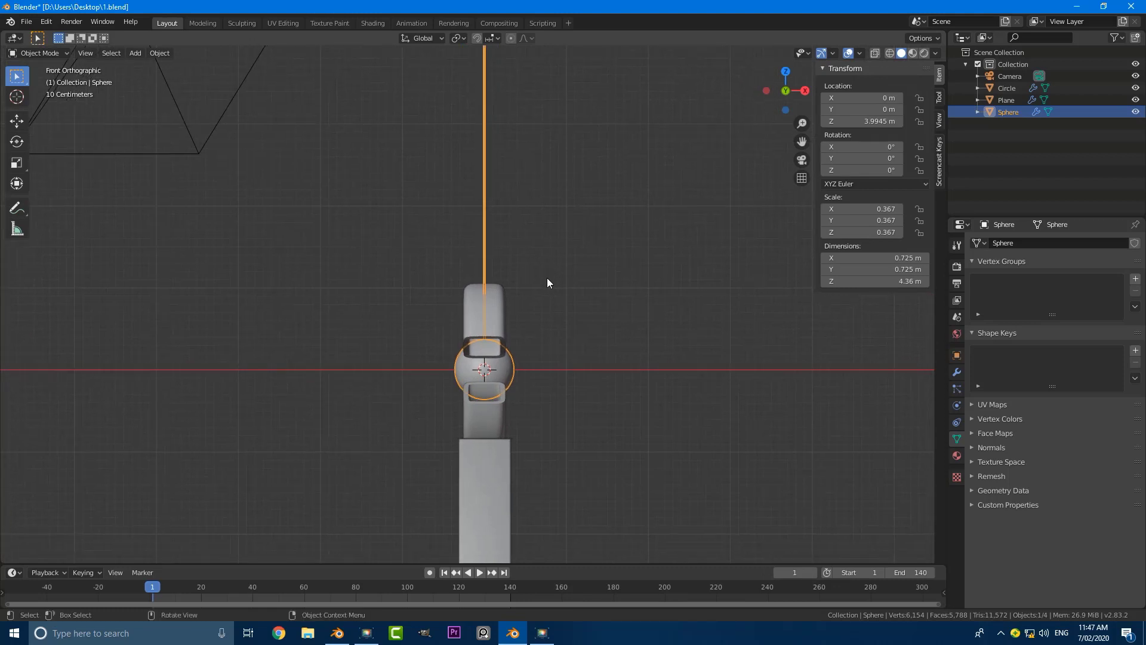
scroll(513, 286, "up", 1)
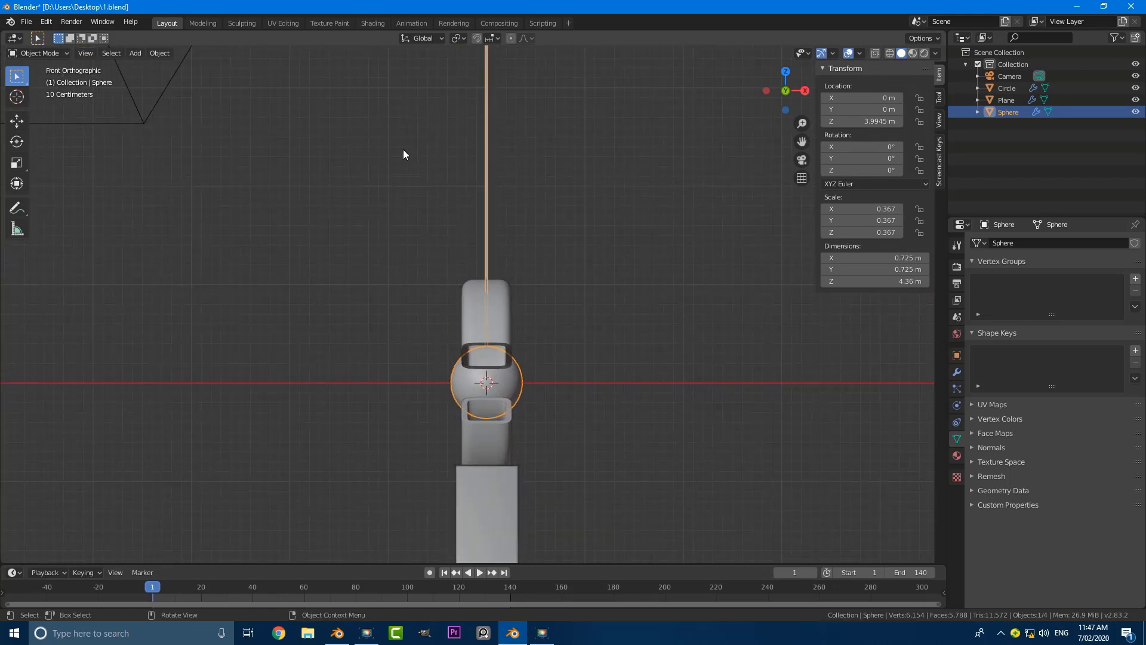
type("r45")
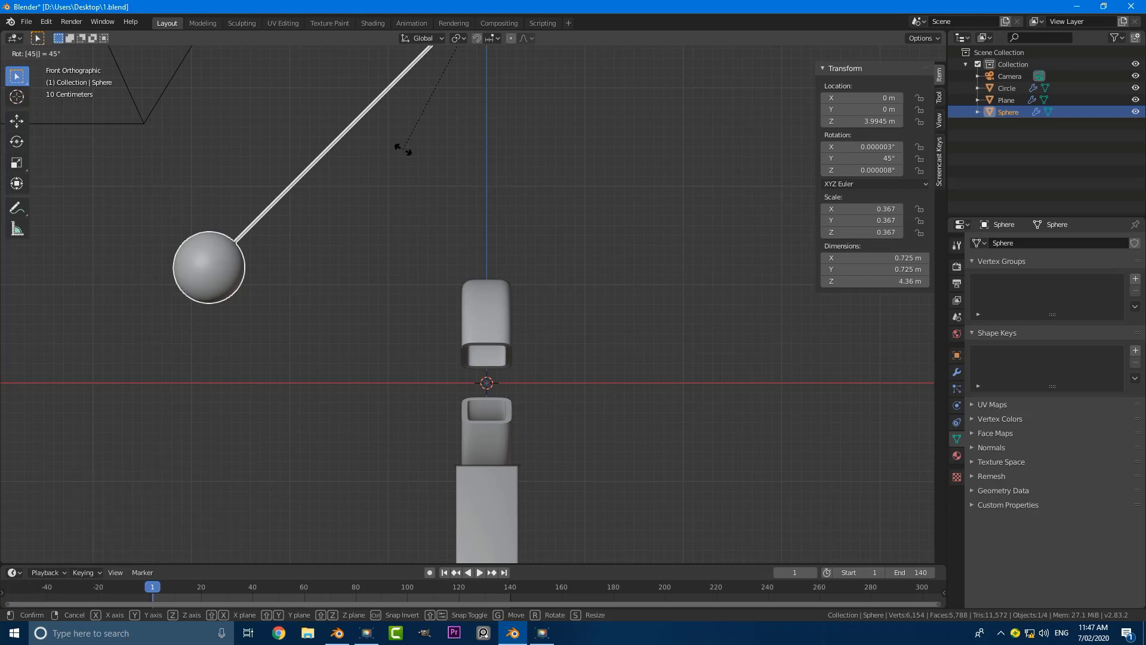
key("Return")
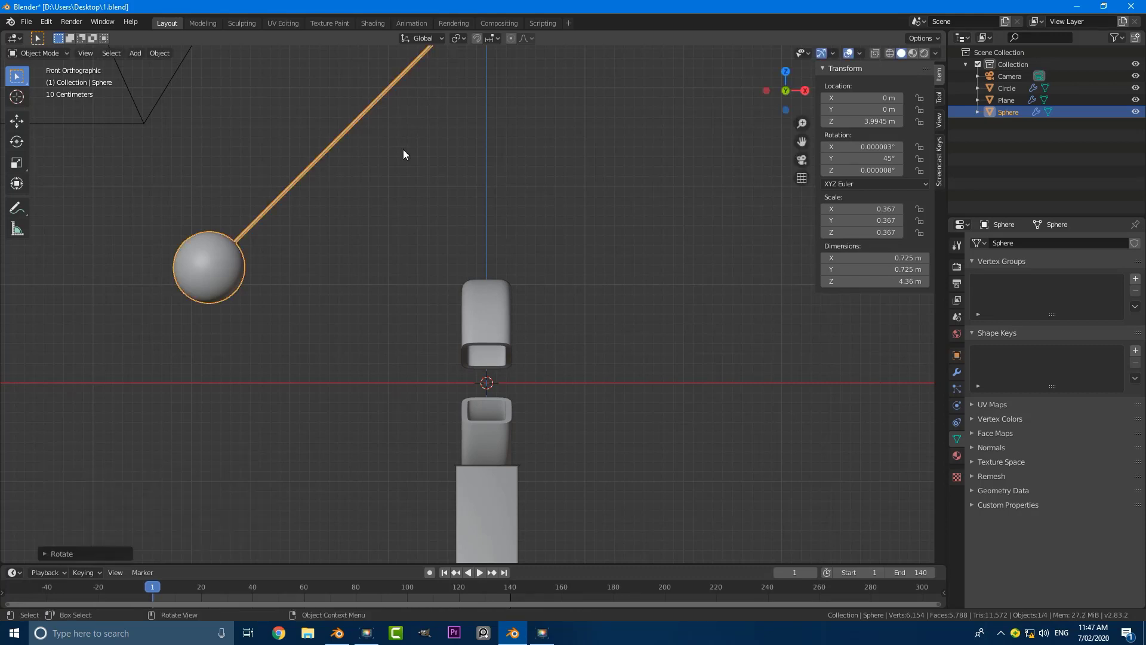
- Insert a rotation keyframe for the tilted sphere at frame 1
scroll(434, 273, "down", 2)
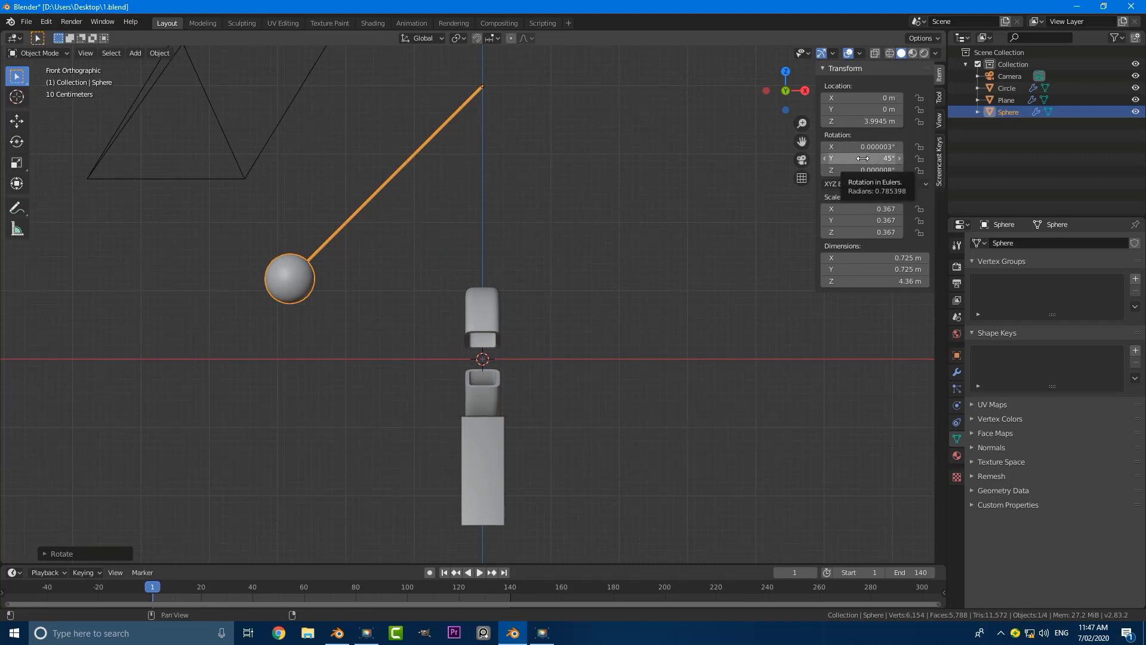
scroll(441, 350, "down", 1)
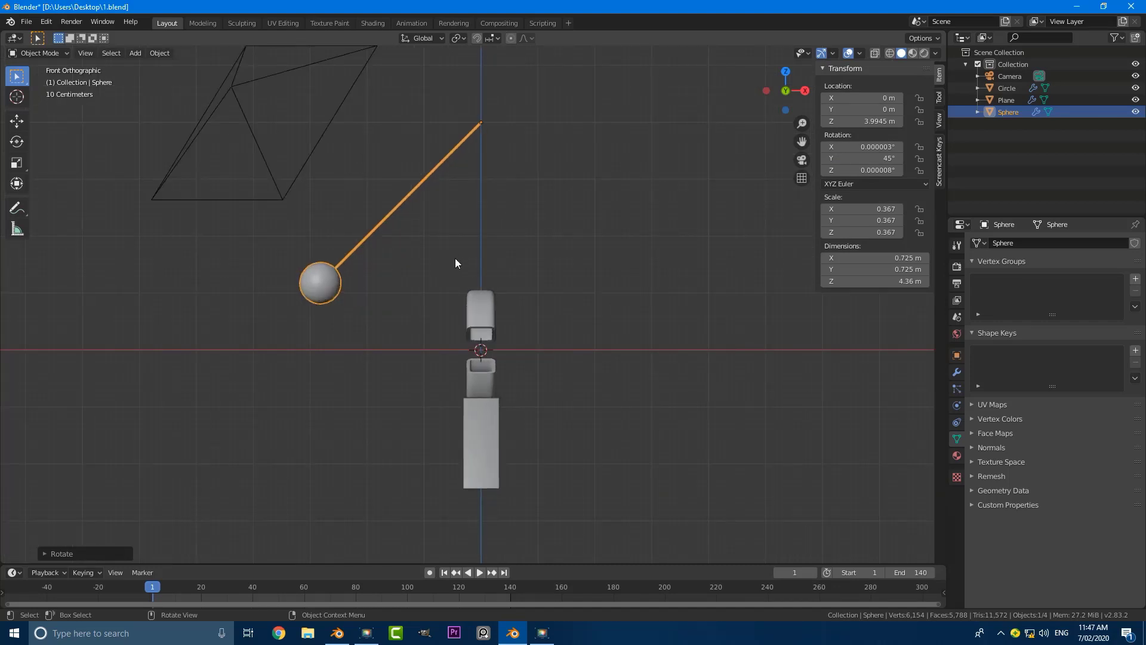
scroll(455, 259, "up", 1)
key("i")
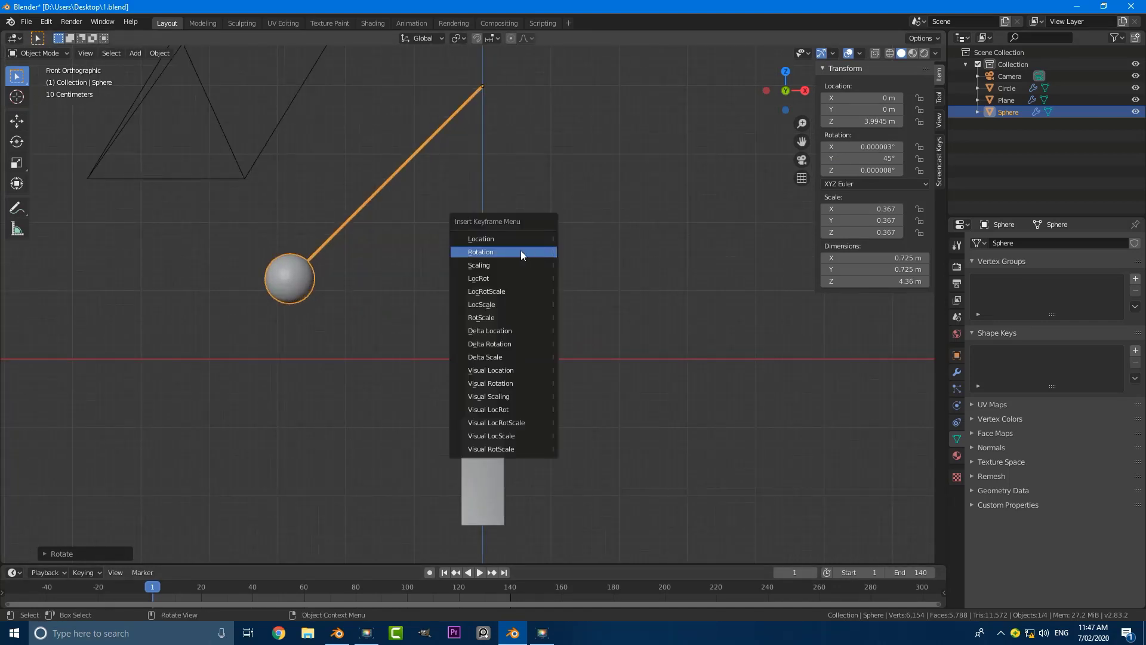
left_click(478, 251)
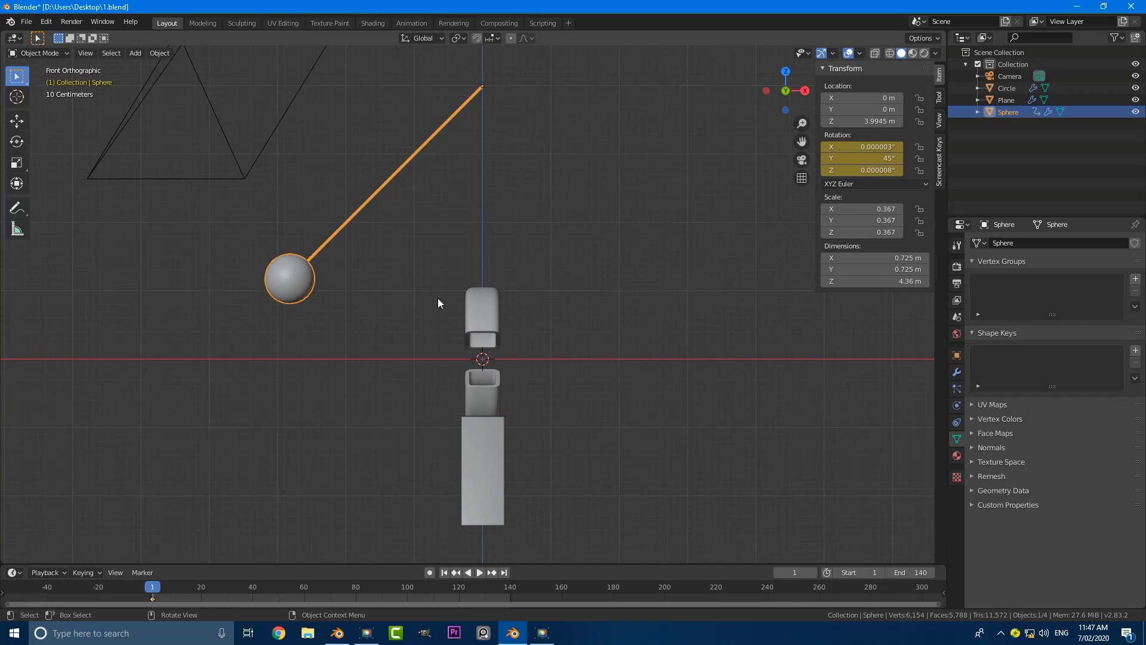
- Set the rod-hung sphere's Y rotation to -45° at frame 70 and insert a rotation keyframe there
left_click_drag(155, 589, 332, 612)
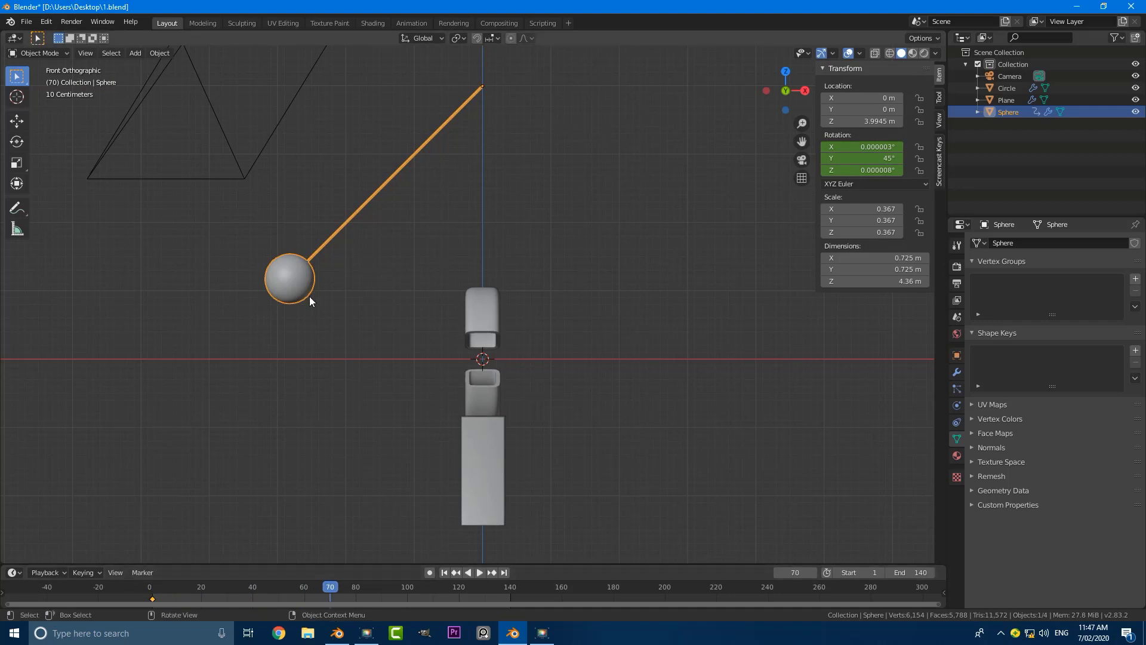
left_click(856, 158)
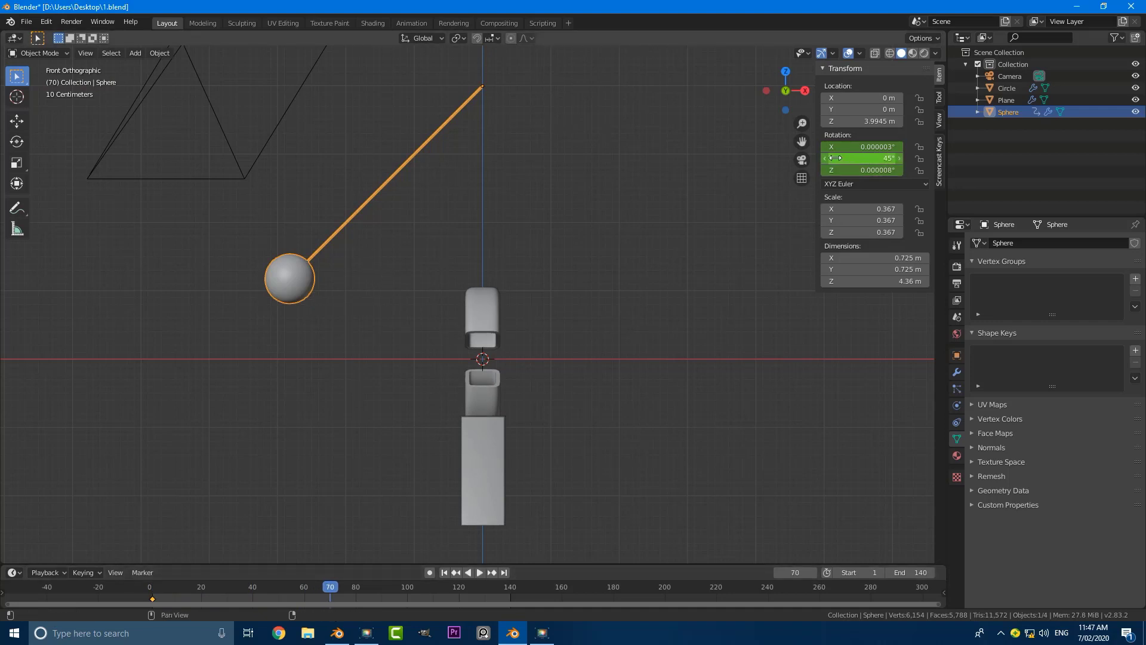
type("45d")
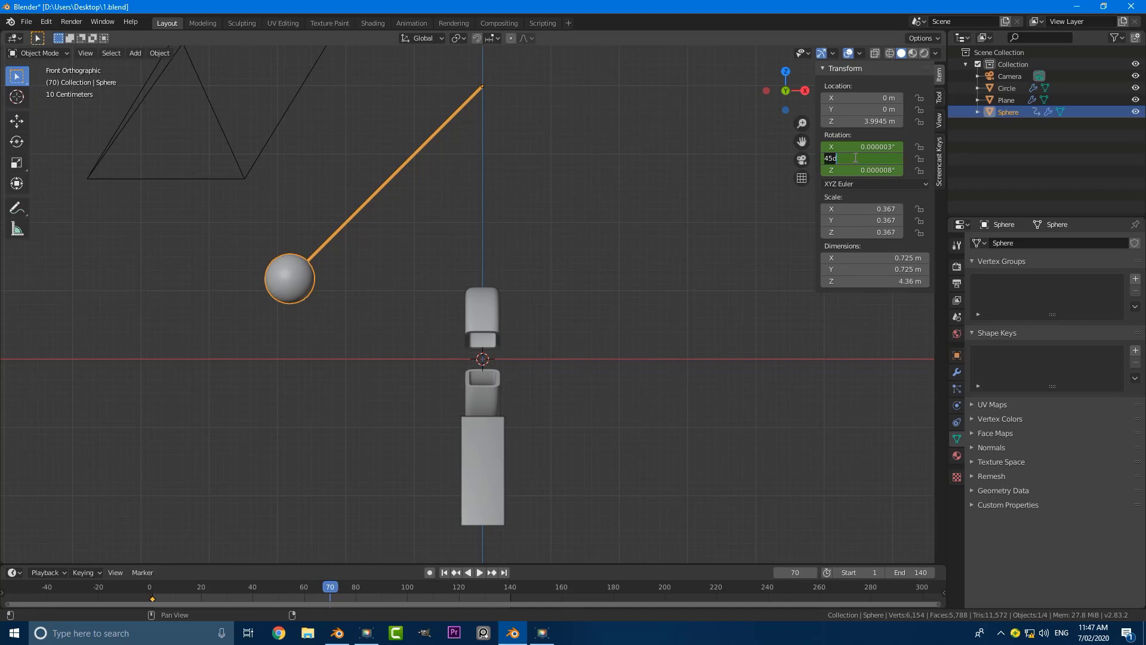
key("BackSpace")
type("-45")
key("Return")
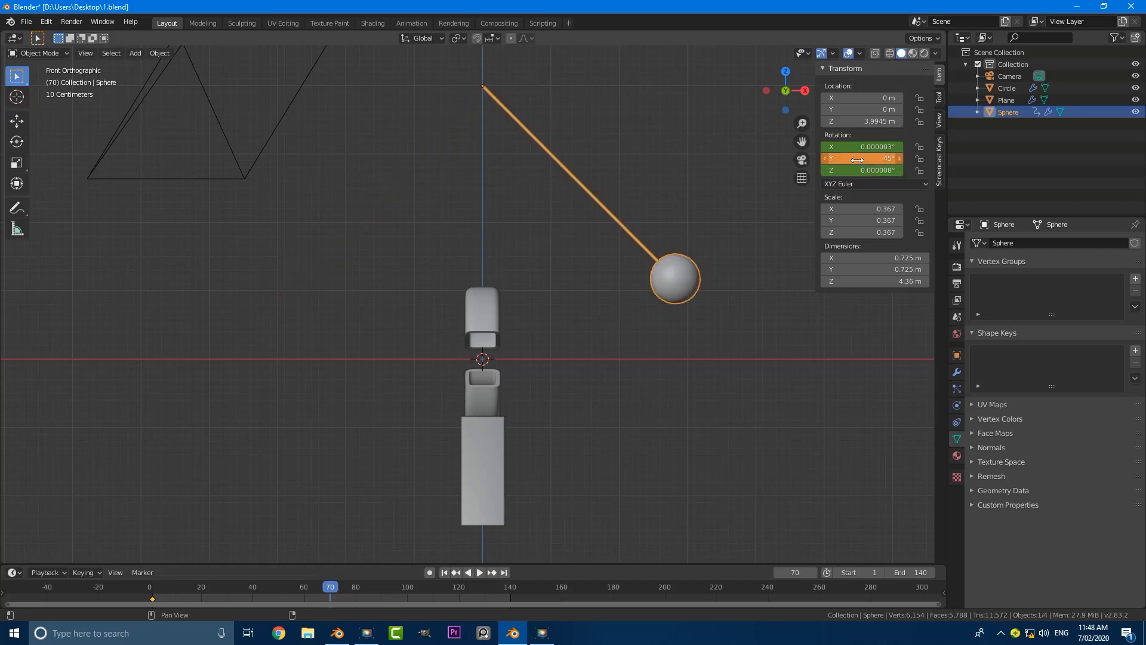
key("i")
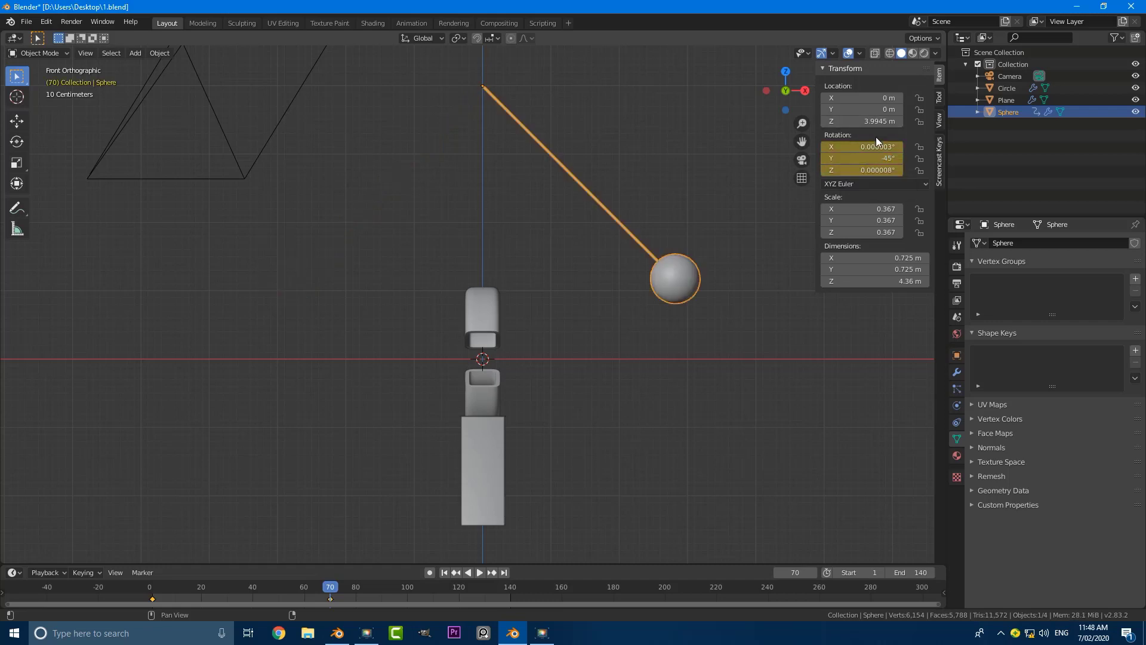
- Duplicate the sphere's frame 1 rotation keyframe to frame 140
key("space")
left_click_drag(179, 597, 148, 605)
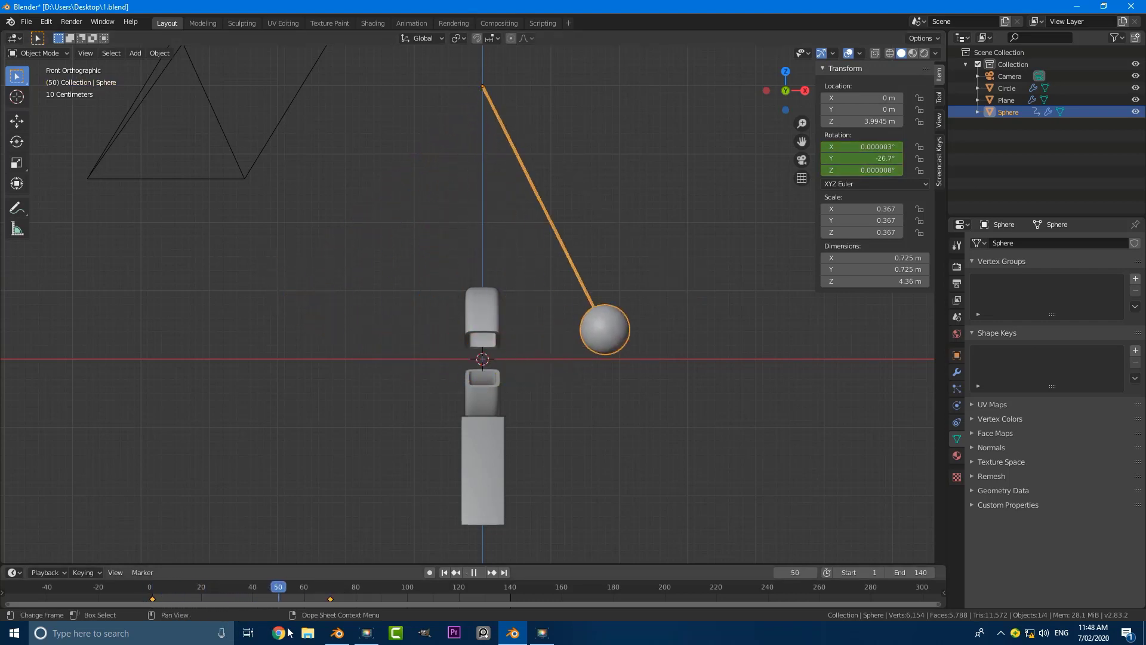
key("space")
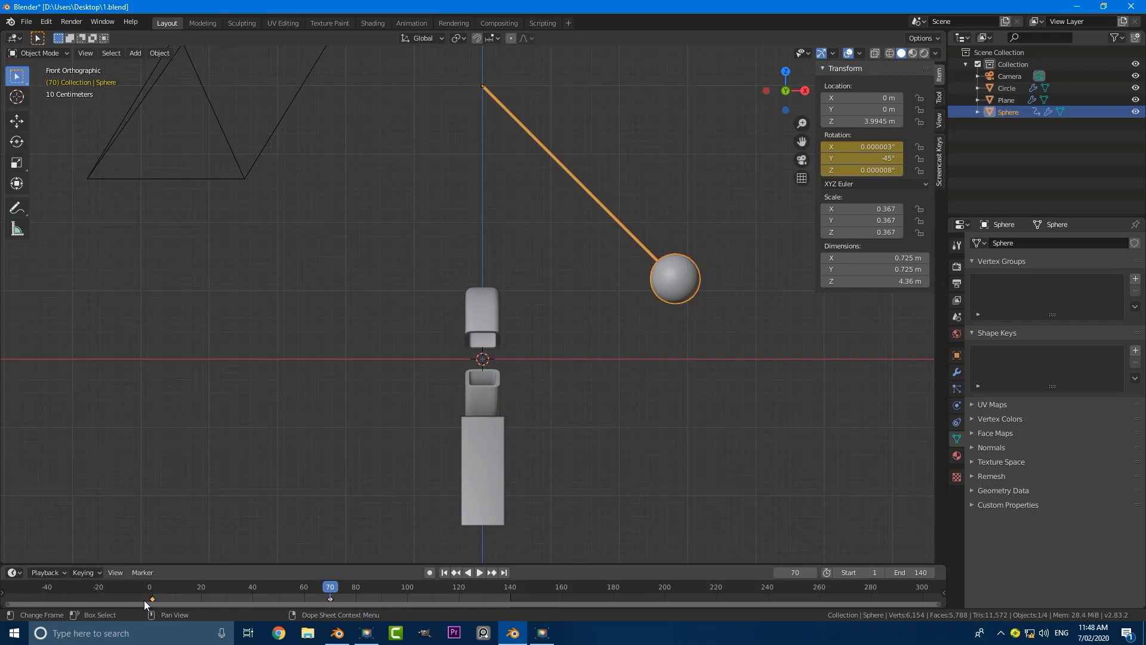
key("shift+d")
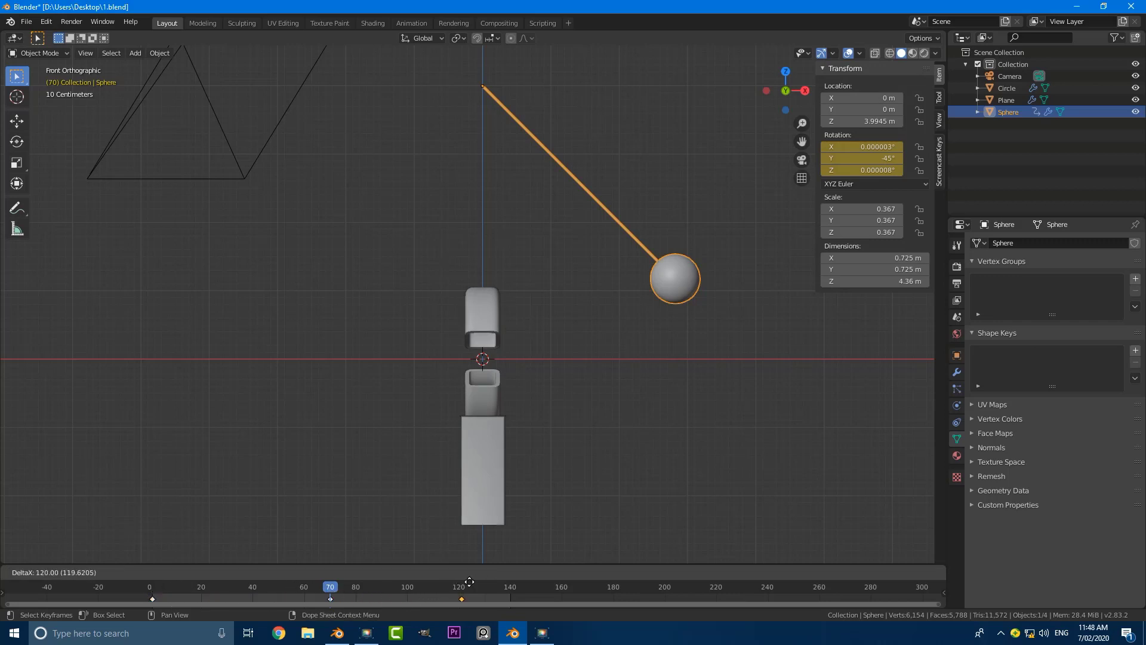
left_click(510, 584)
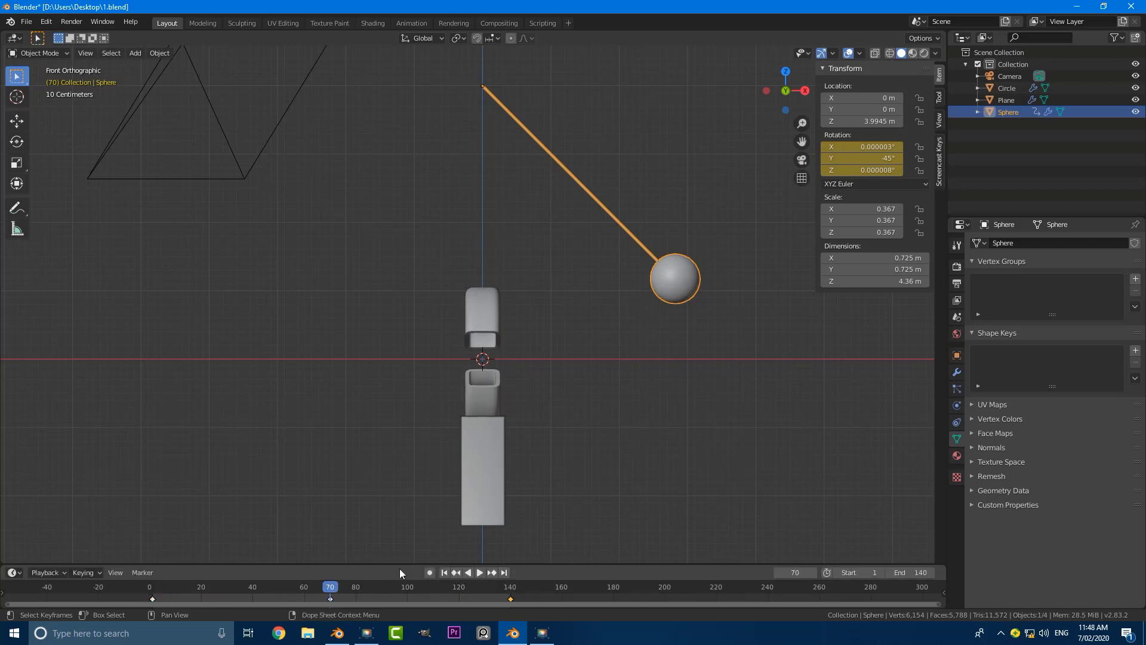
- Enlarge the timeline, set all the sphere's keyframes to Bezier interpolation, and play the swing from the start
left_click_drag(399, 565, 392, 508)
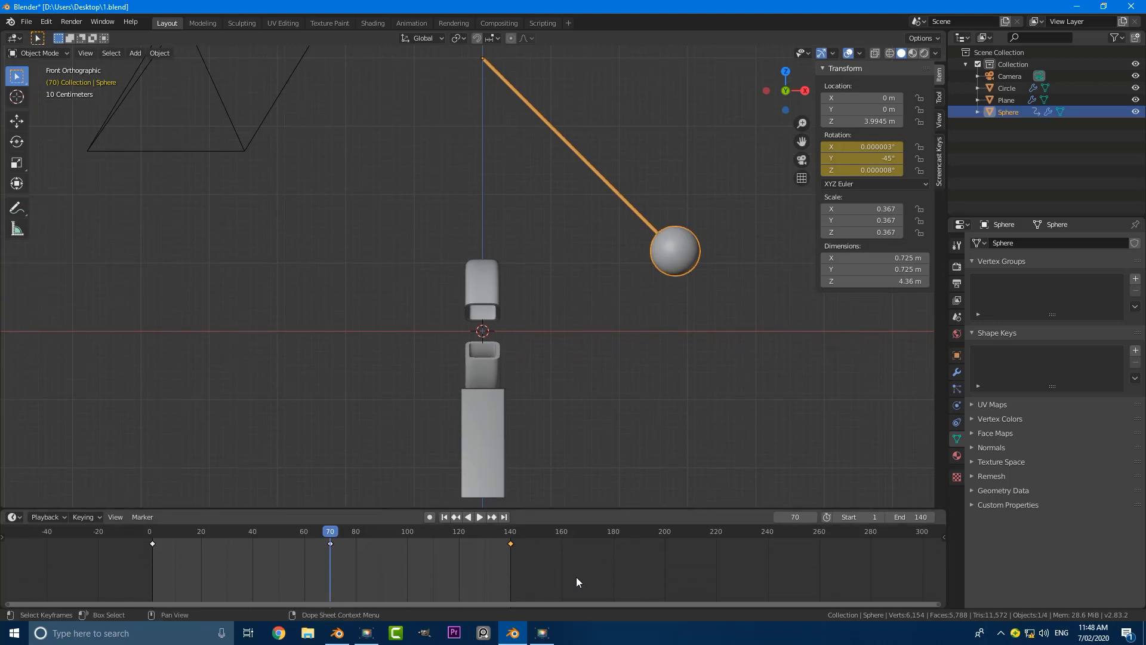
left_click_drag(572, 579, 143, 545)
key("t")
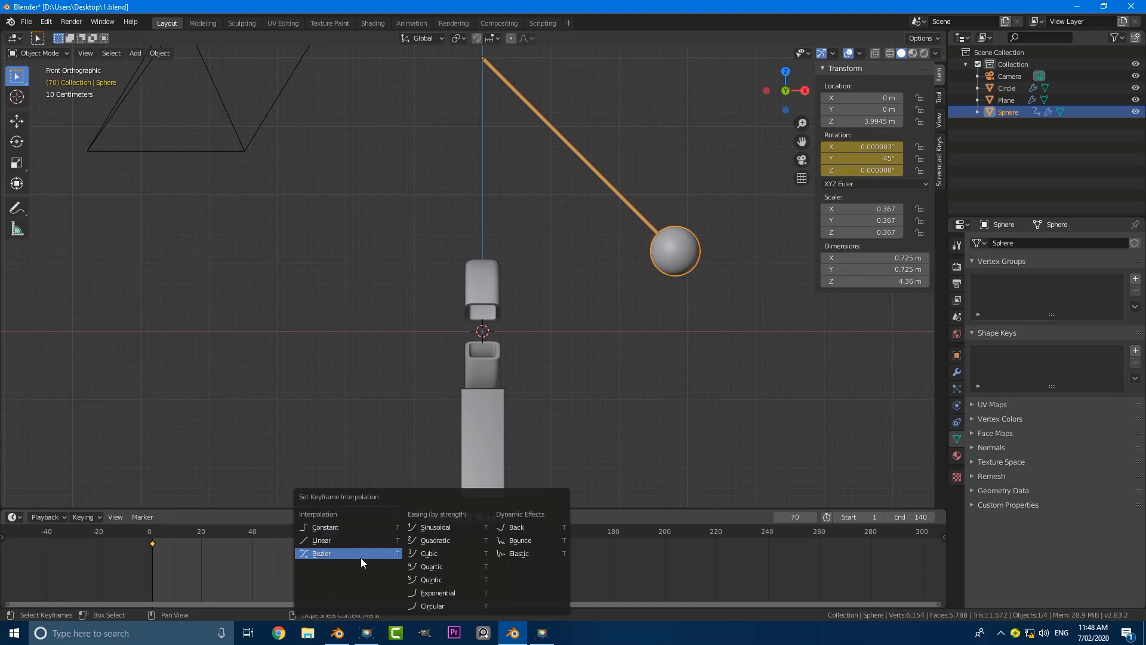
left_click(332, 552)
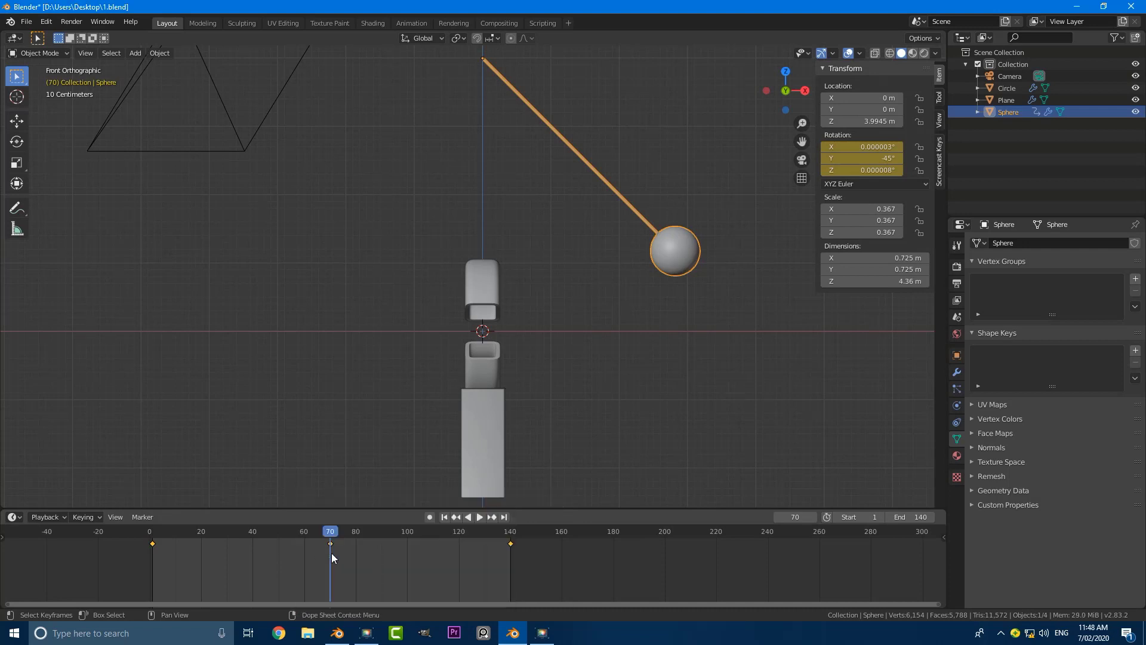
left_click_drag(333, 533, 136, 531)
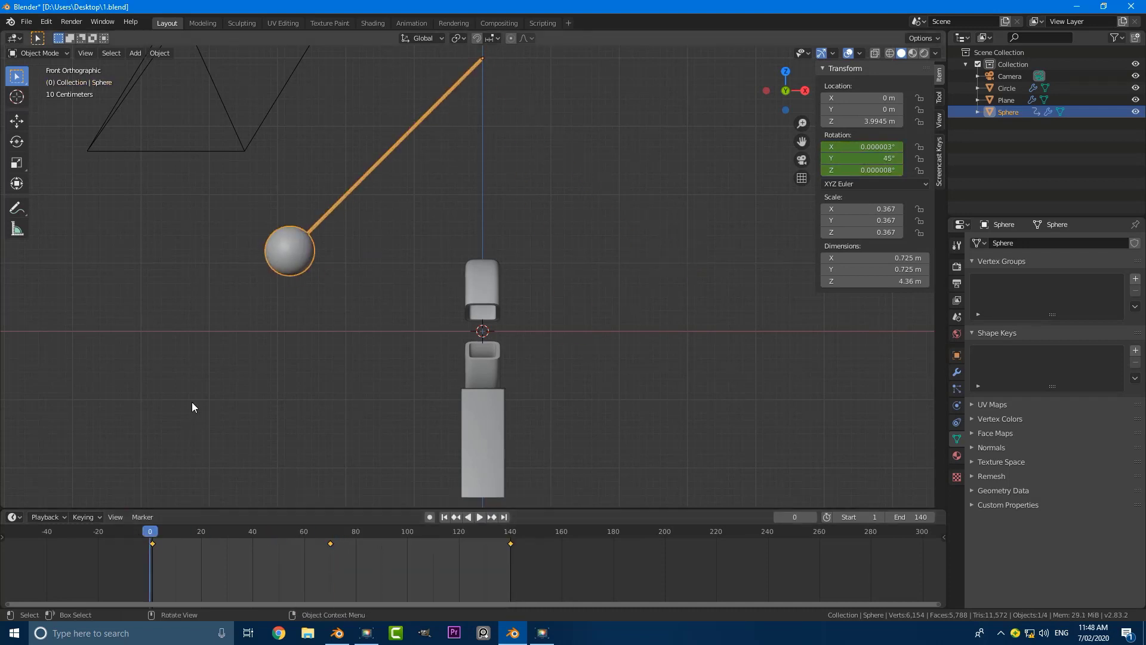
key("space")
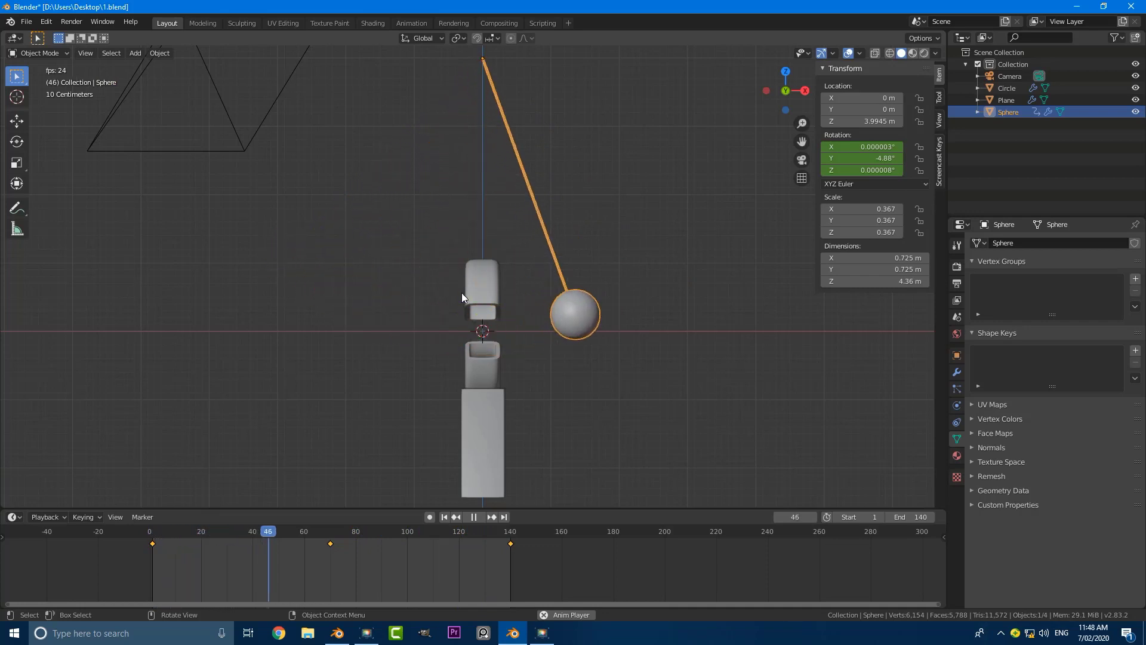
key("space")
- Select the split ring and insert a rotation keyframe for it at frame 1, working in right view
middle_click_drag(461, 293, 501, 291)
left_click(497, 283)
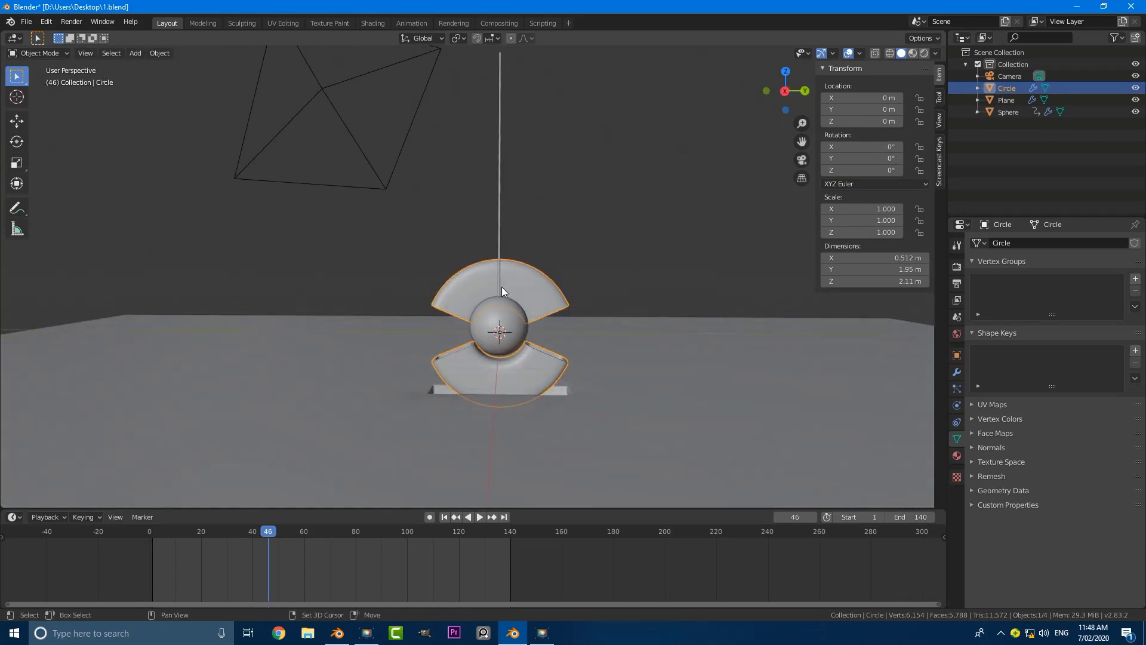
key("shift+Left")
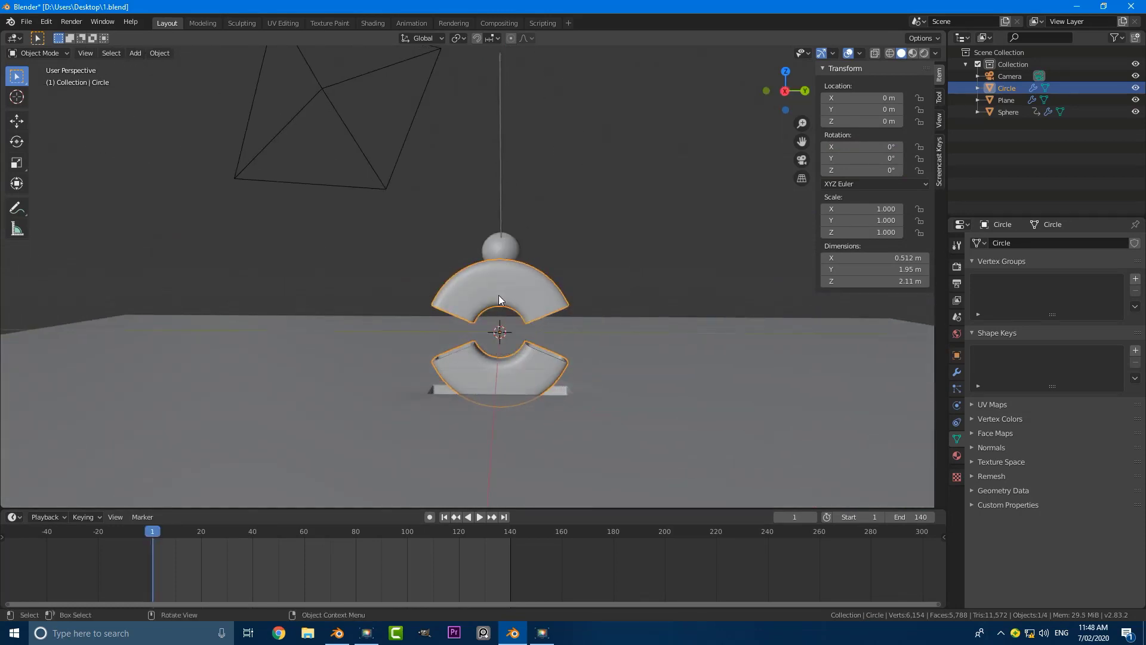
key("shift")
key("KP_3")
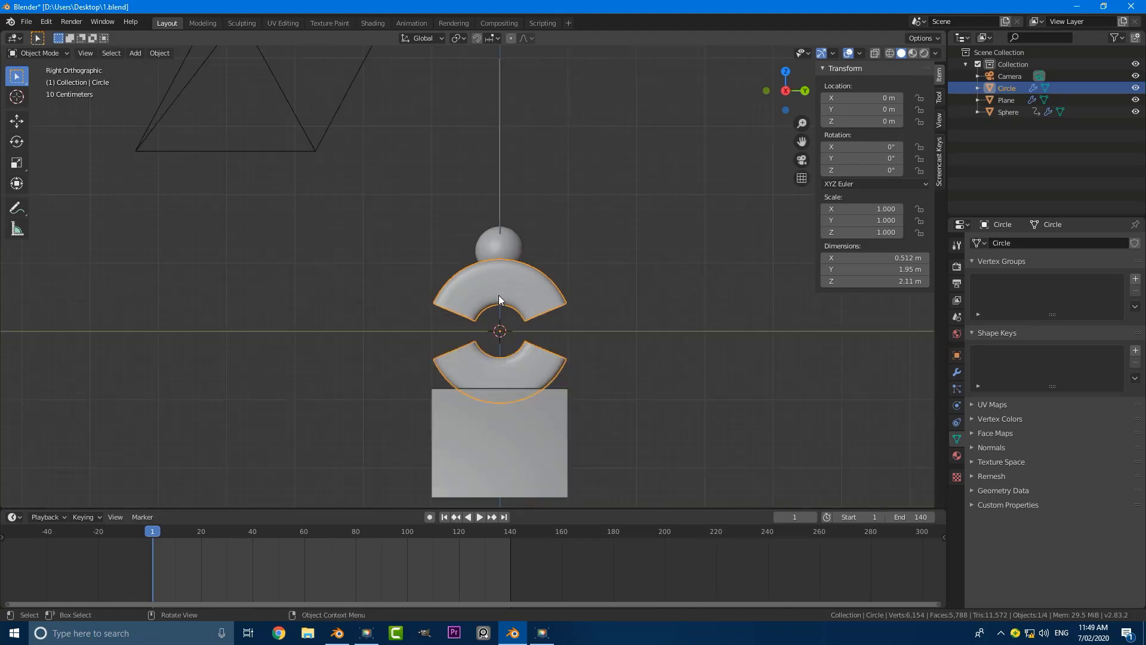
scroll(519, 315, "up", 2)
middle_click_drag(519, 314, 458, 221, "shift")
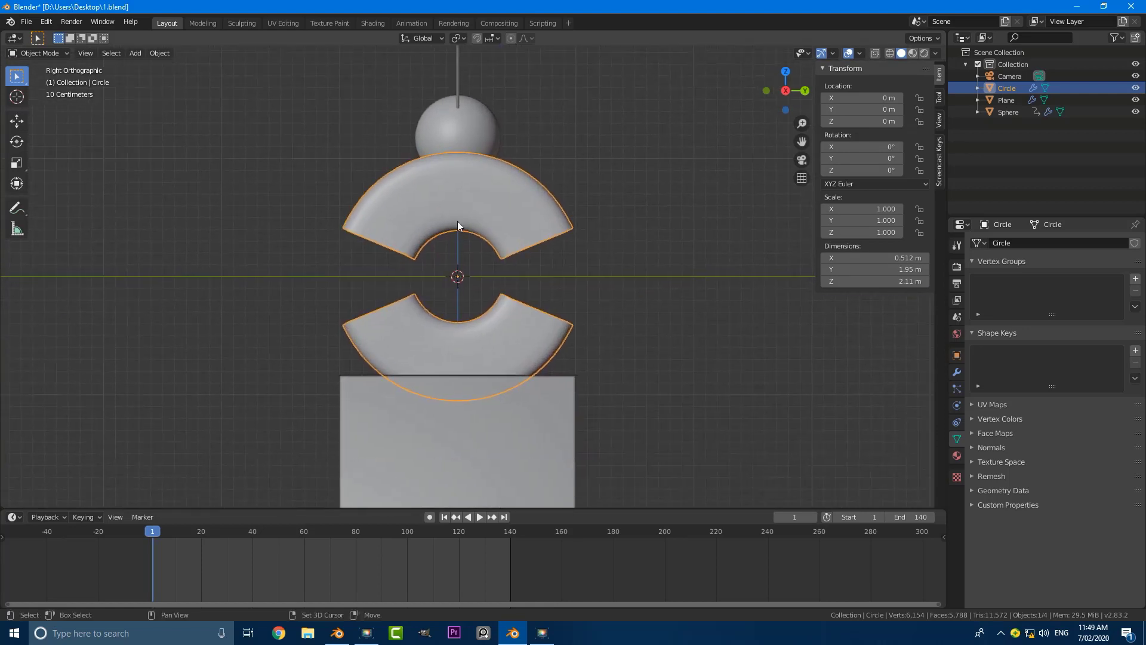
scroll(499, 148, "up", 1)
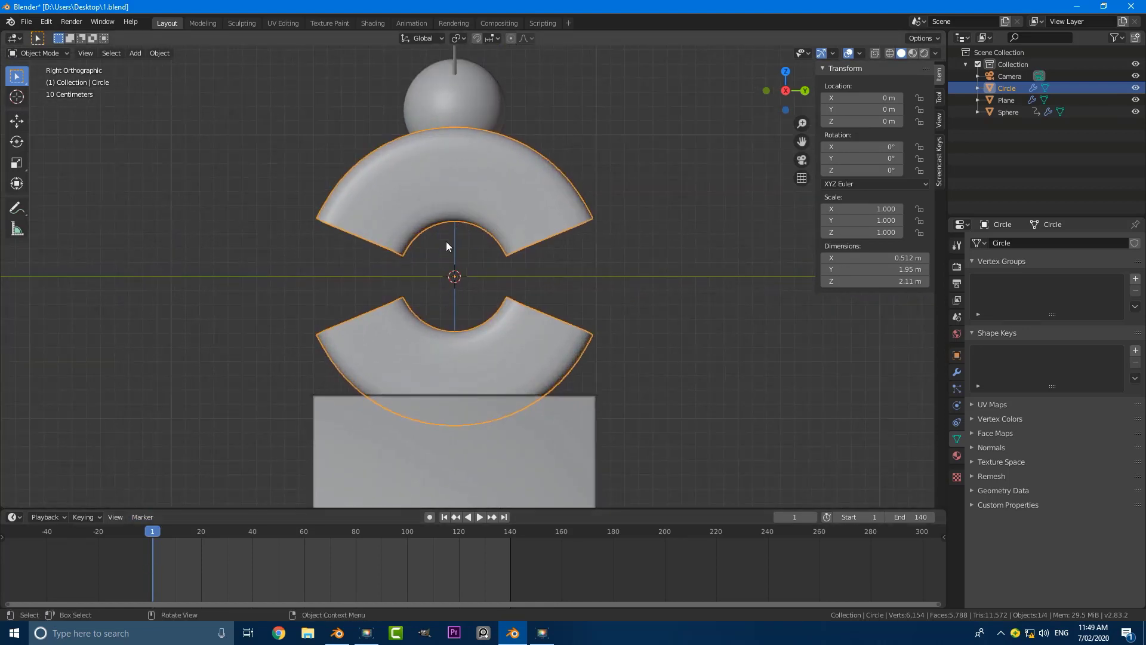
scroll(478, 224, "up", 1)
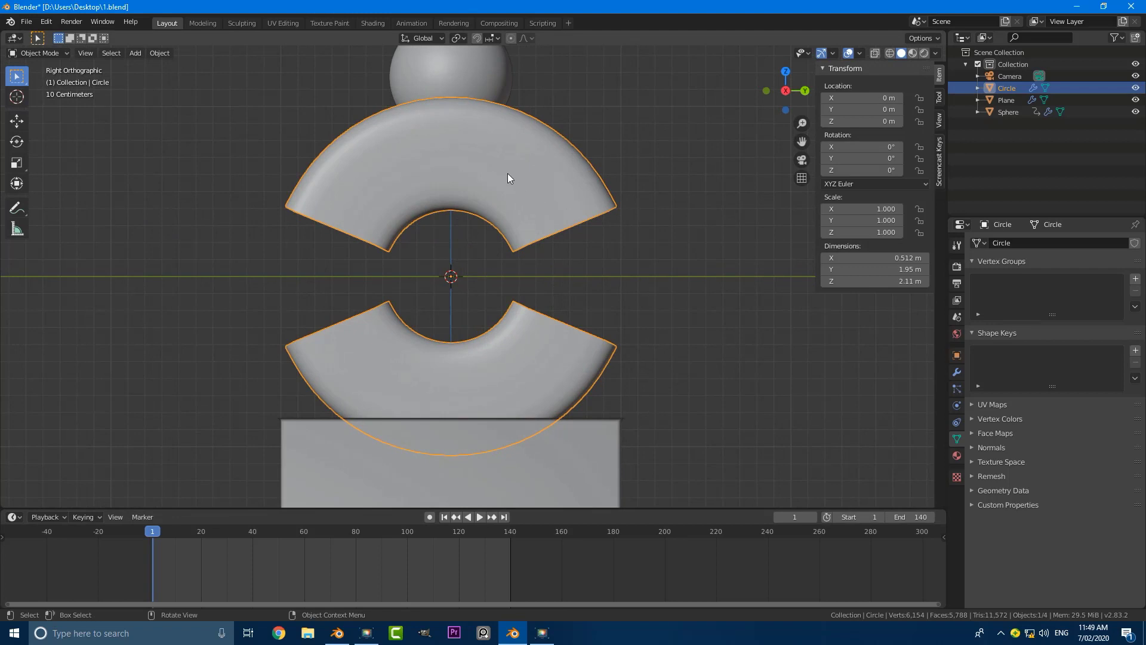
key("i")
left_click(461, 173)
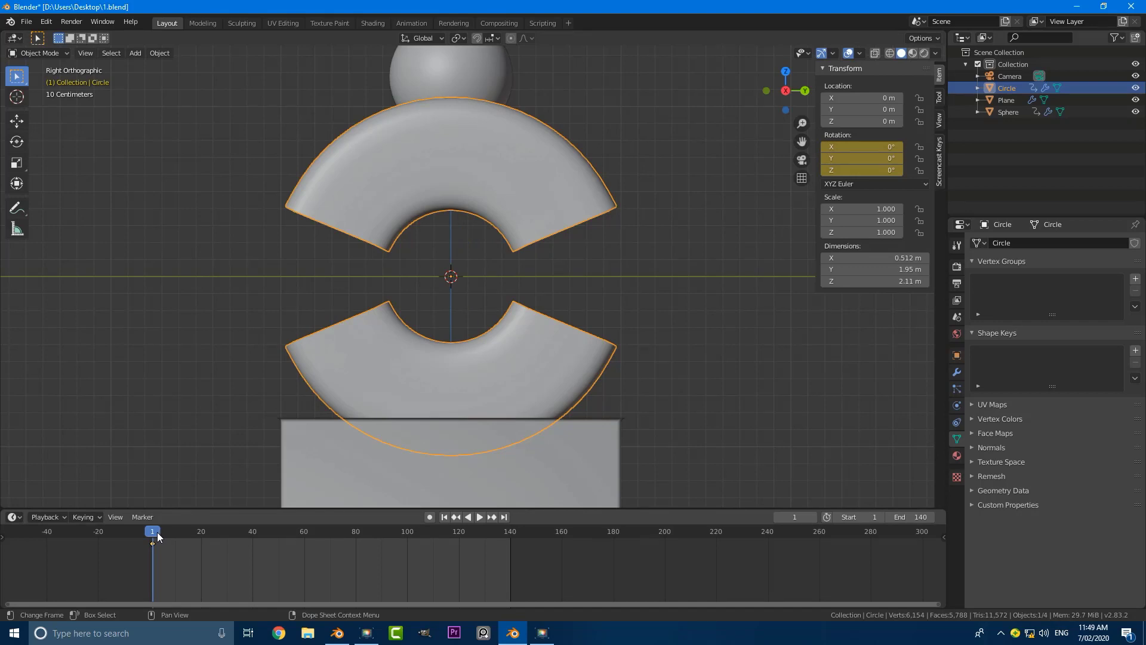
- Rotate the split ring 90° in right view at frame 35 and insert a rotation keyframe
left_click_drag(157, 533, 240, 556)
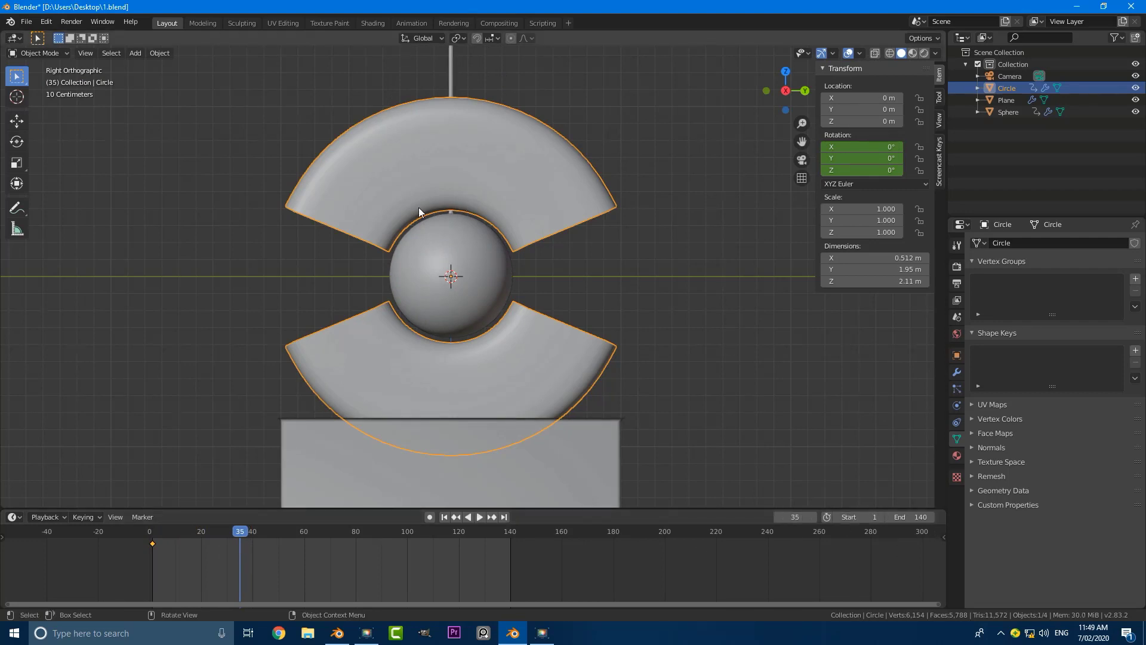
key("i")
key("r")
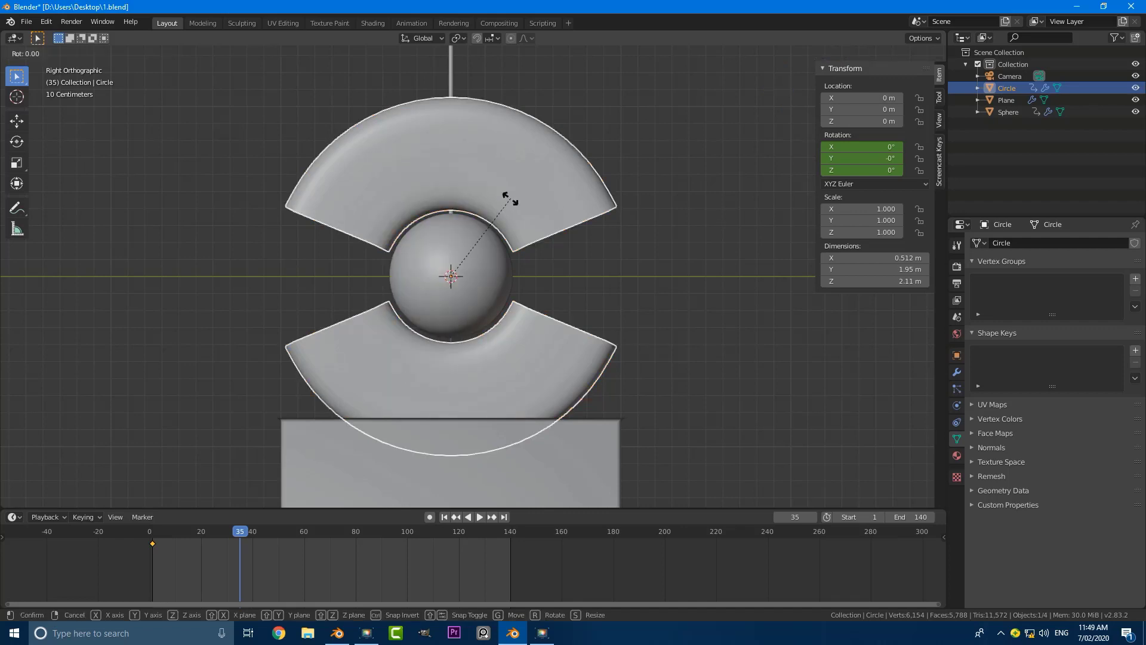
key("9")
key("0")
key("Return")
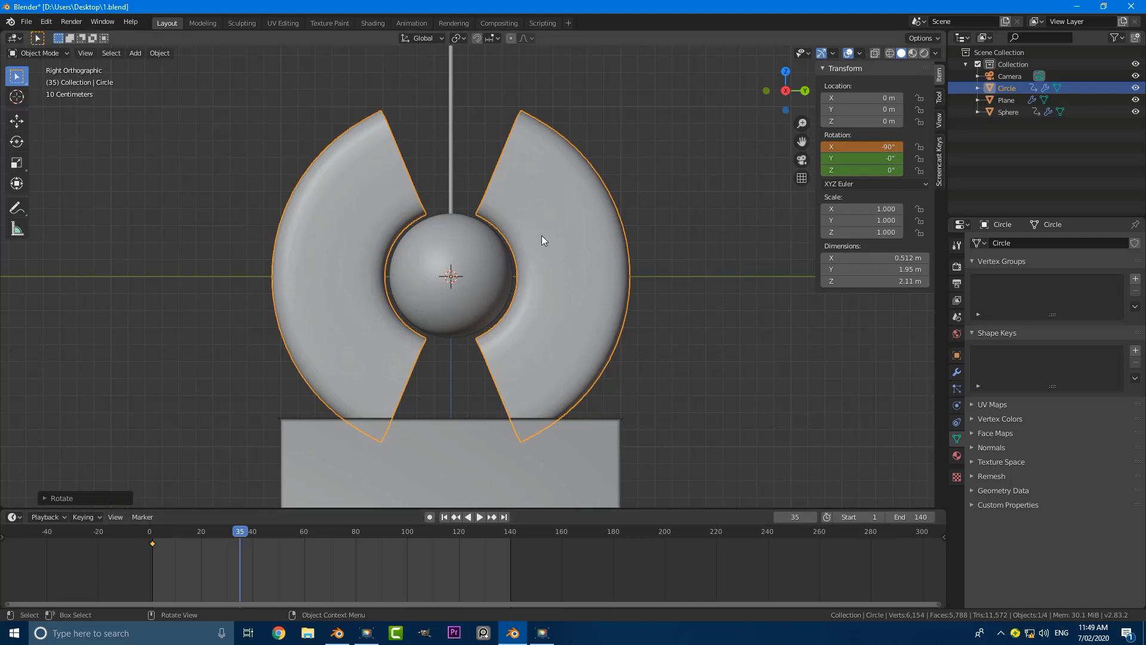
key("i")
left_click(485, 236)
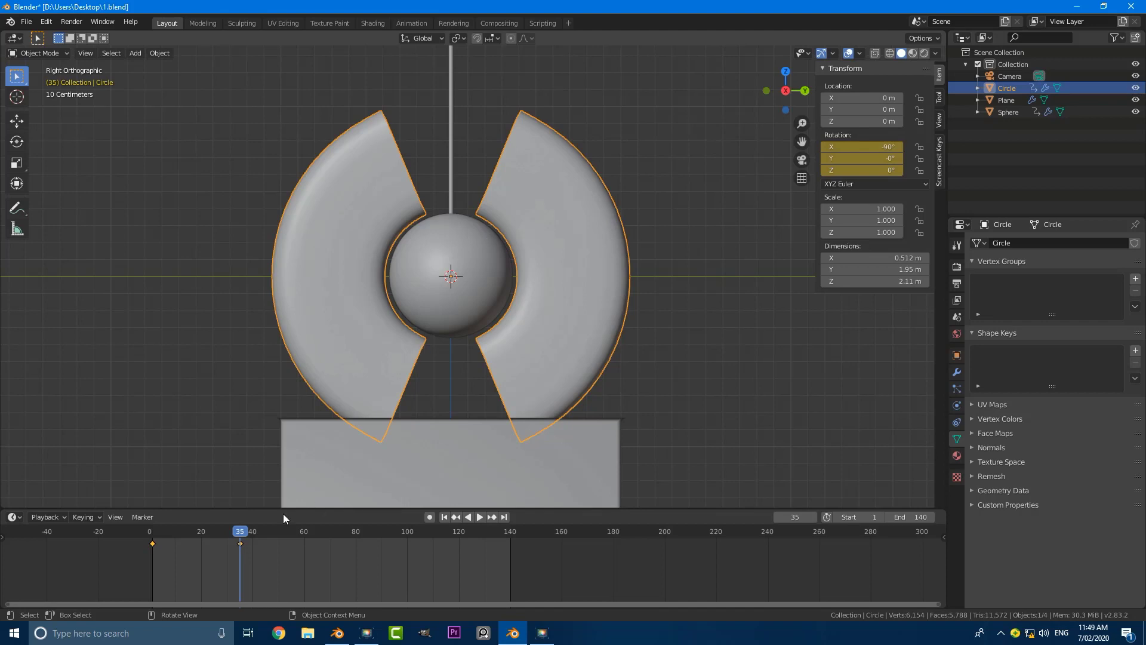
- Rotate the split ring a further 90° at frame 70, to -180° on X, and insert a rotation keyframe
key("space")
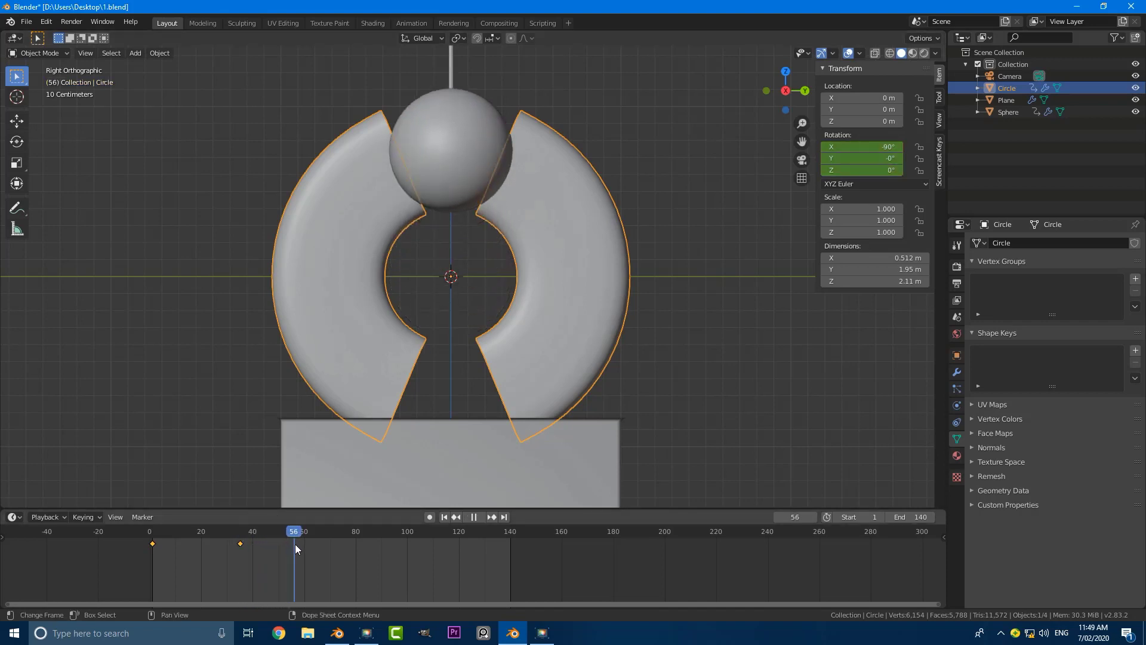
left_click_drag(295, 544, 328, 549)
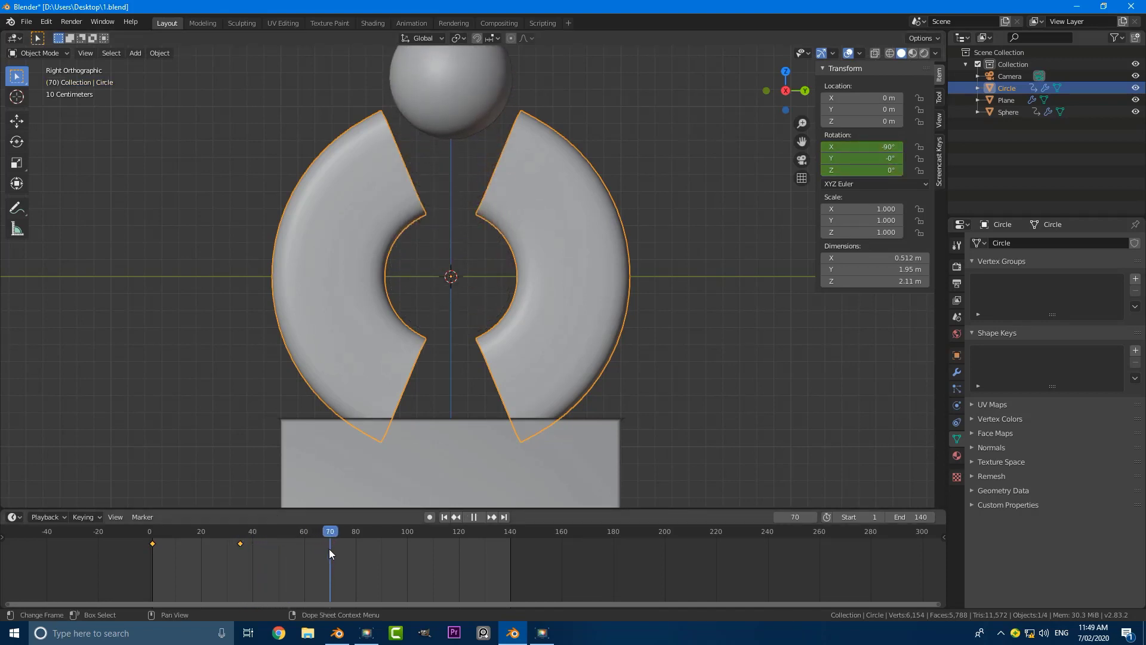
key("space")
type("r")
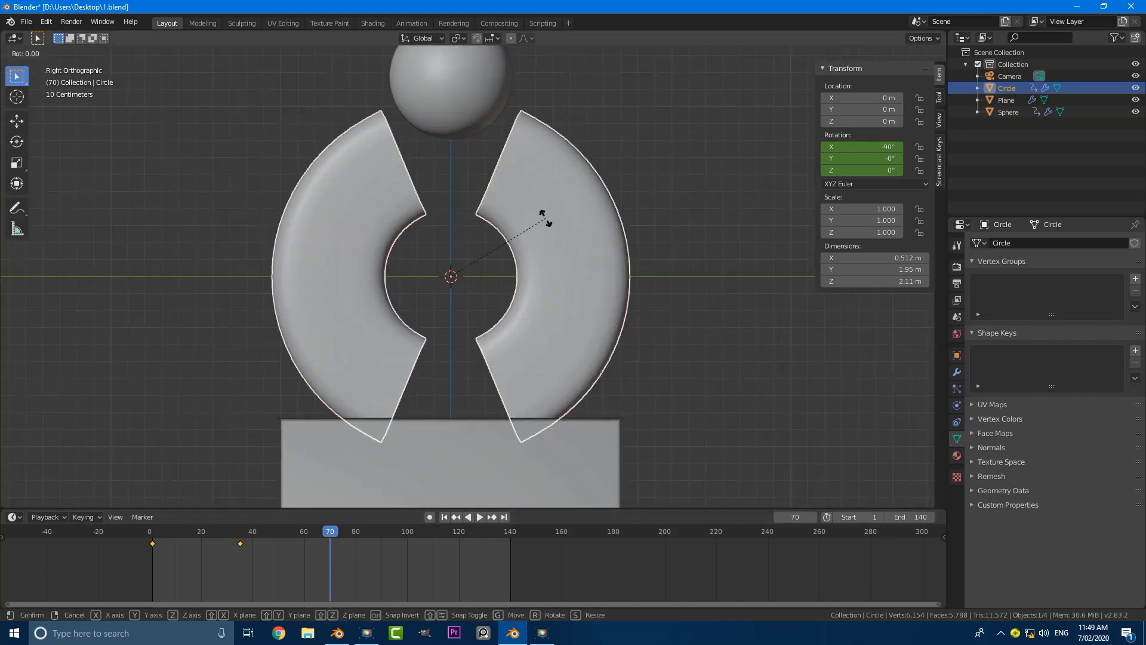
type("90")
key("Return")
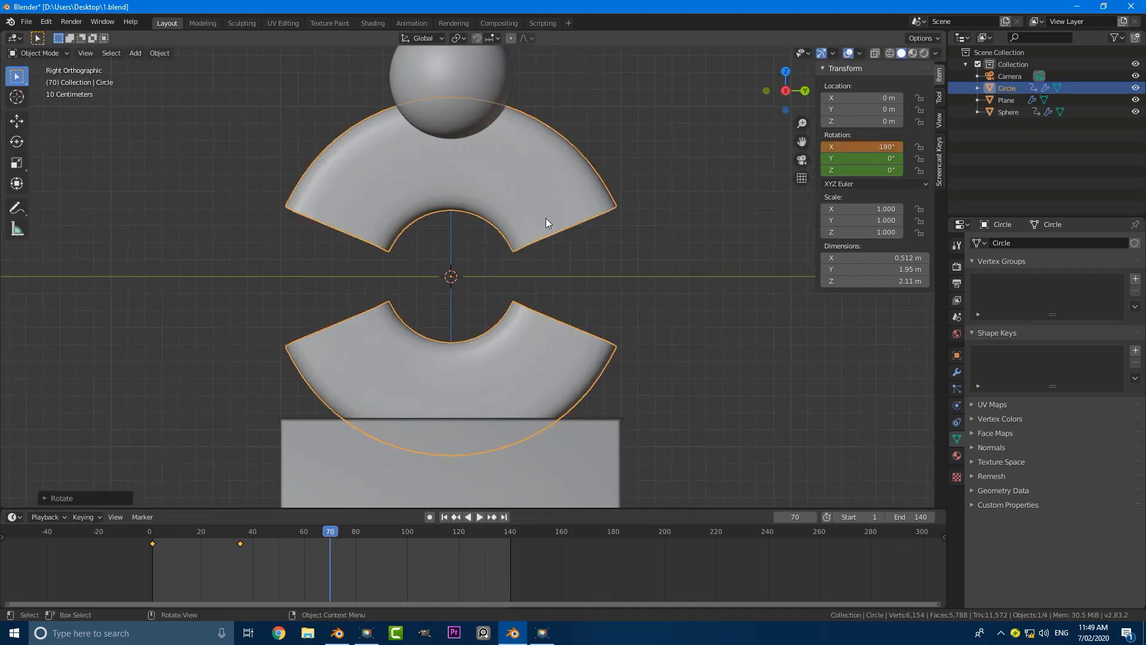
scroll(529, 192, "up", 1)
key("i")
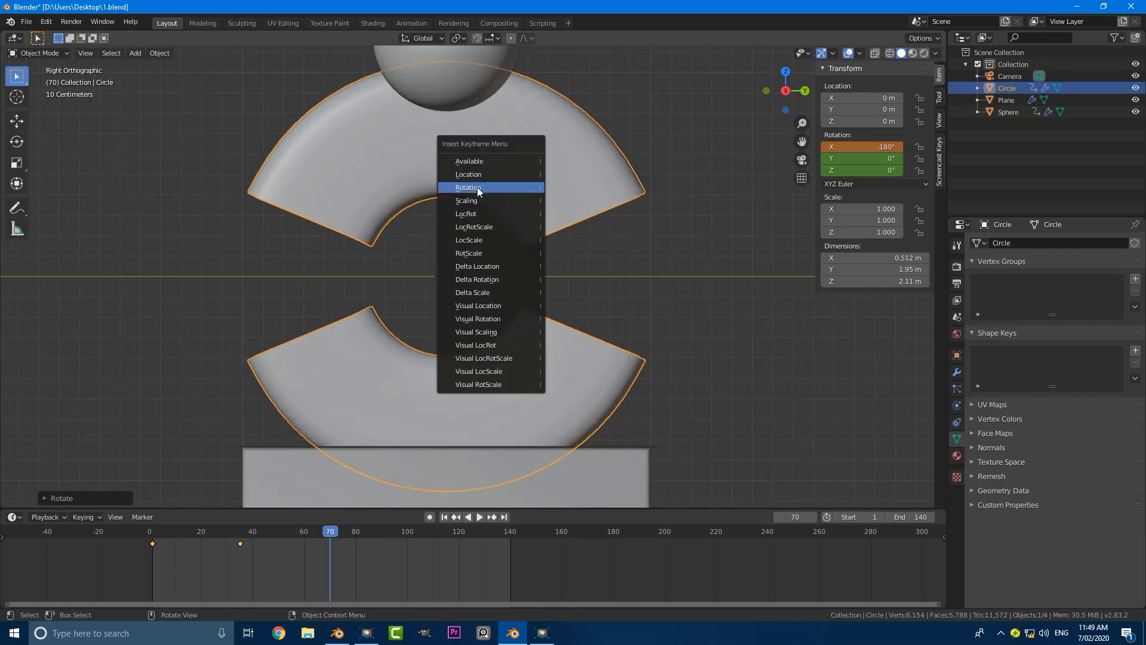
left_click(490, 188)
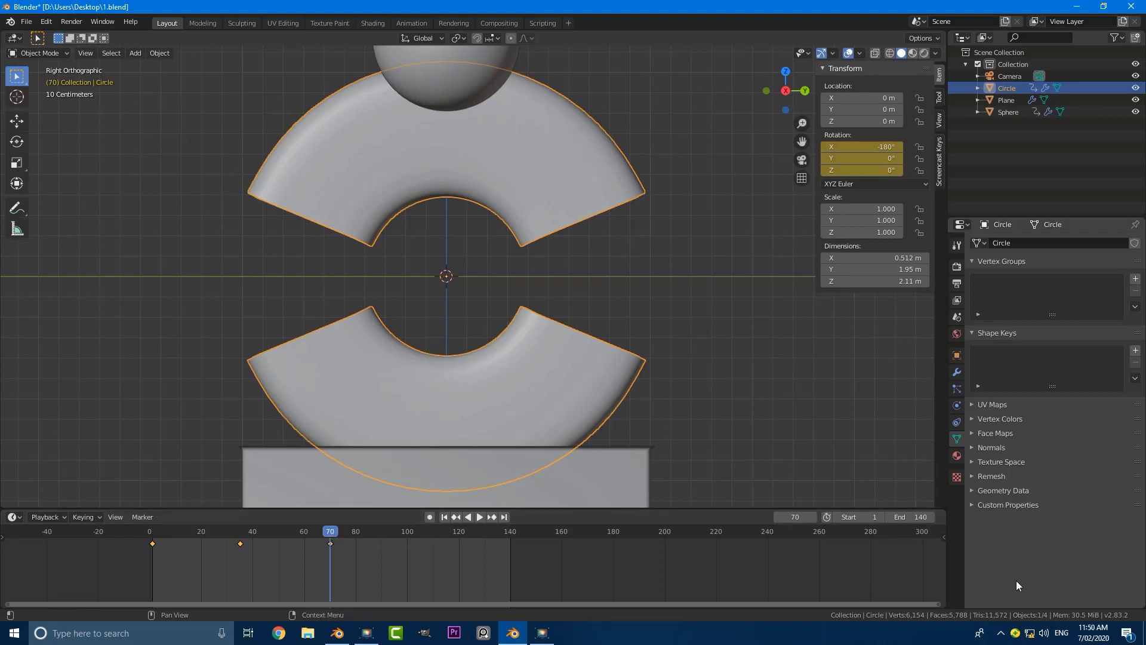
- Rotate the split ring a further 90° at frame 105, to -270° on X, and insert a rotation keyframe
key("space")
left_click_drag(344, 533, 422, 551)
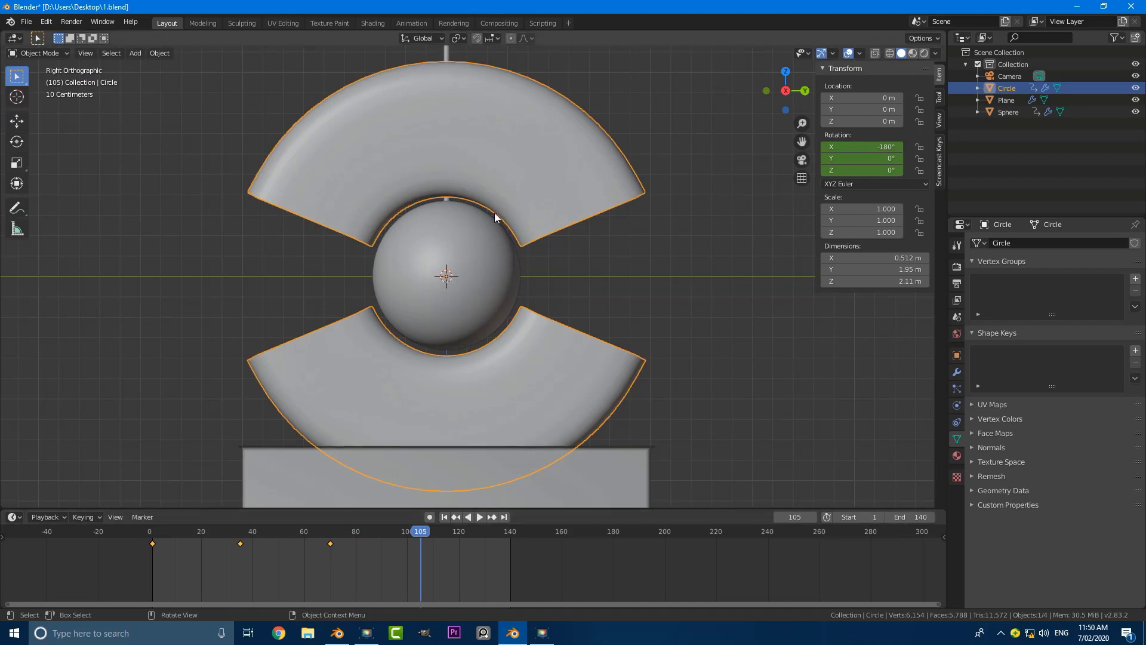
scroll(493, 216, "down", 2)
key("r")
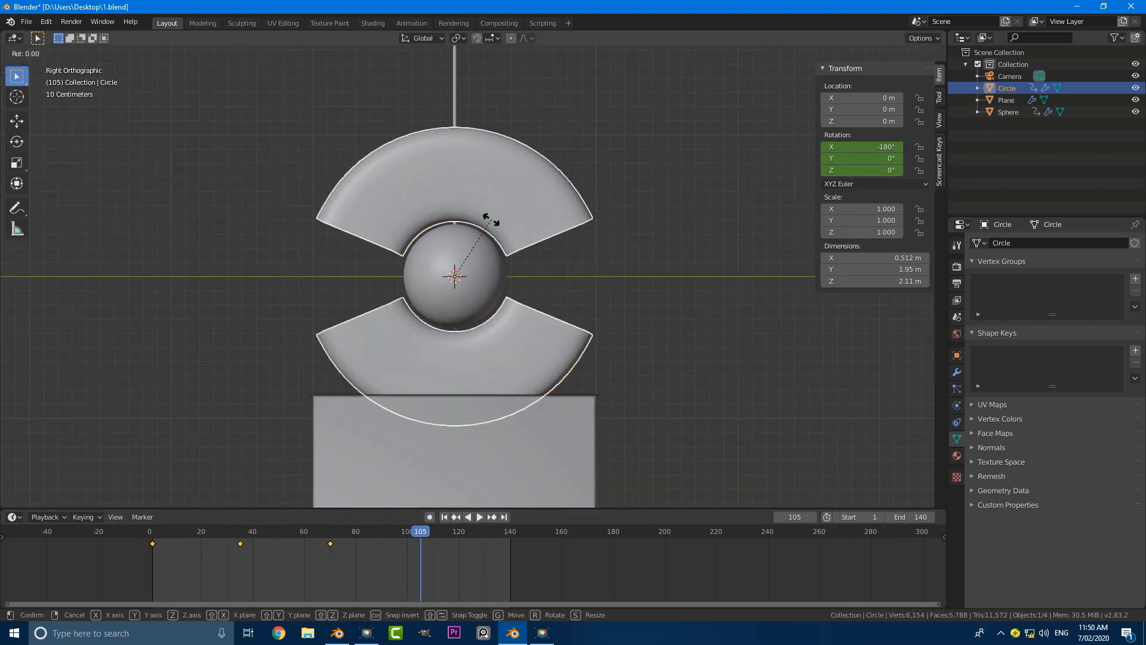
key("9")
key("0")
key("Return")
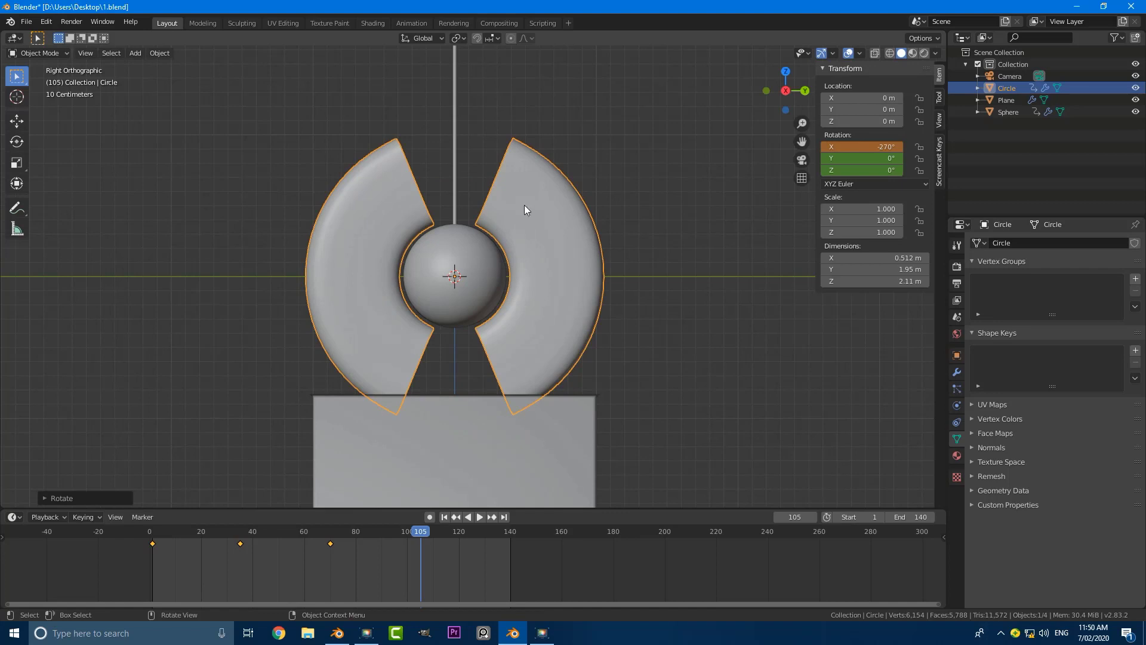
key("i")
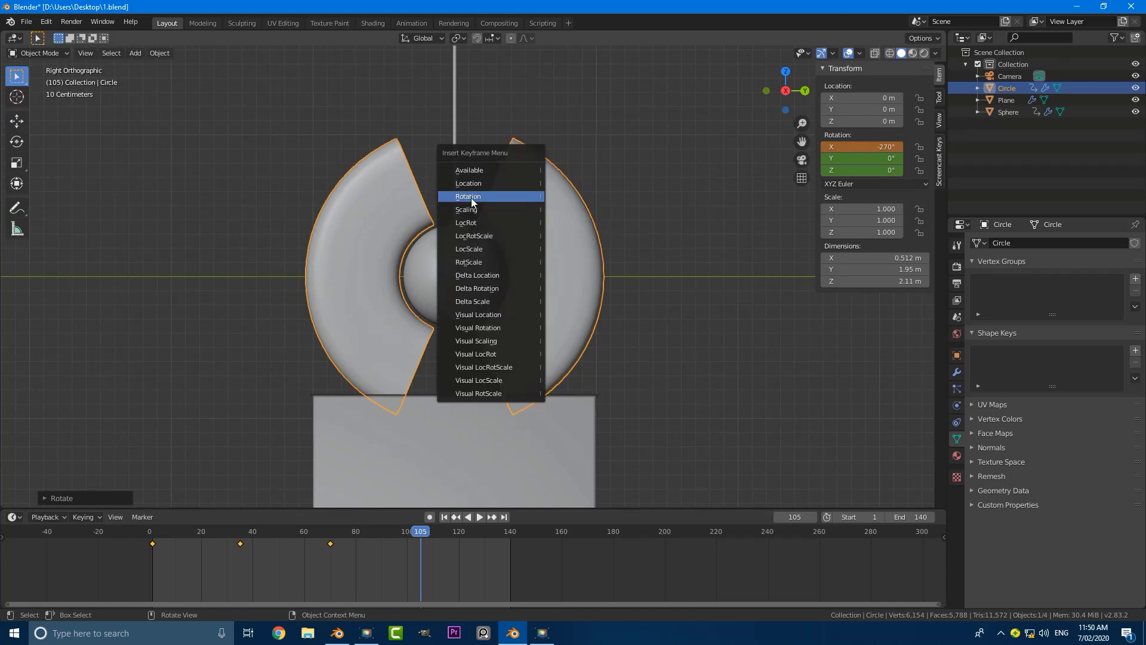
left_click(471, 198)
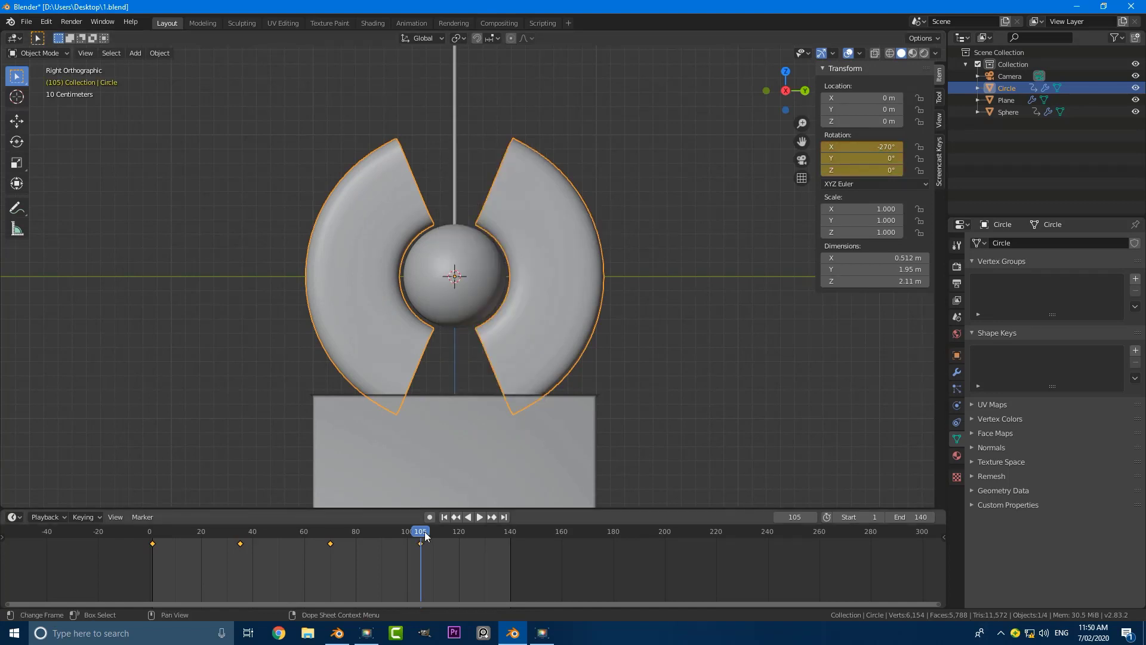
- Rotate the split ring another 90° at frame 140, to -360° on X, and insert a rotation keyframe
key("space")
left_click(508, 552)
key("space")
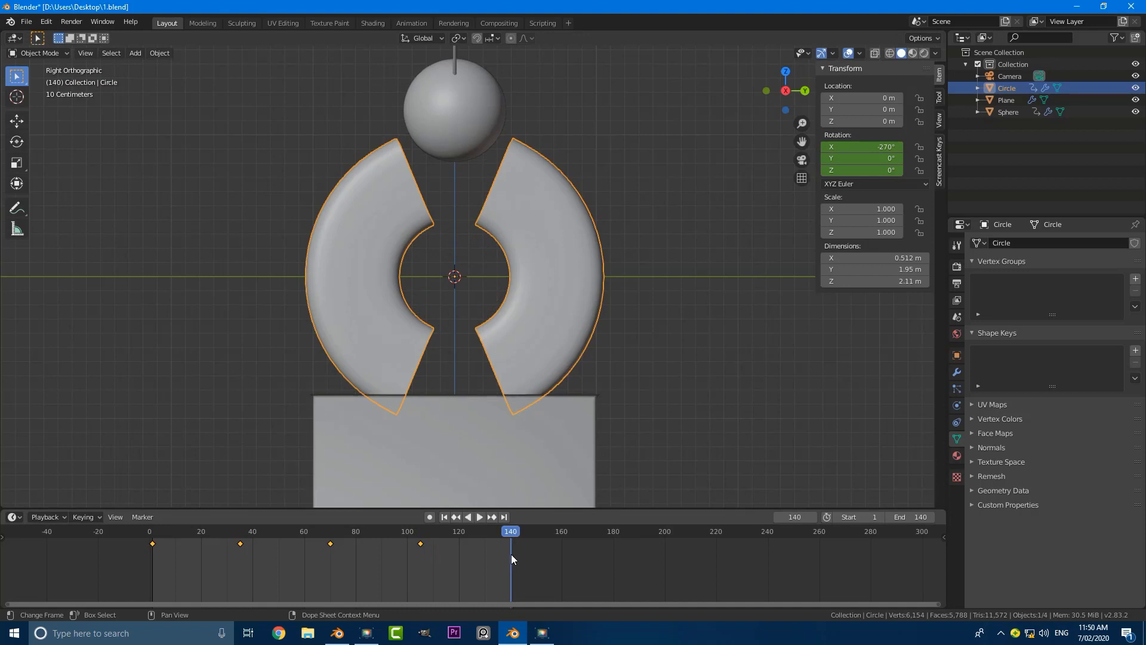
scroll(468, 228, "up", 1)
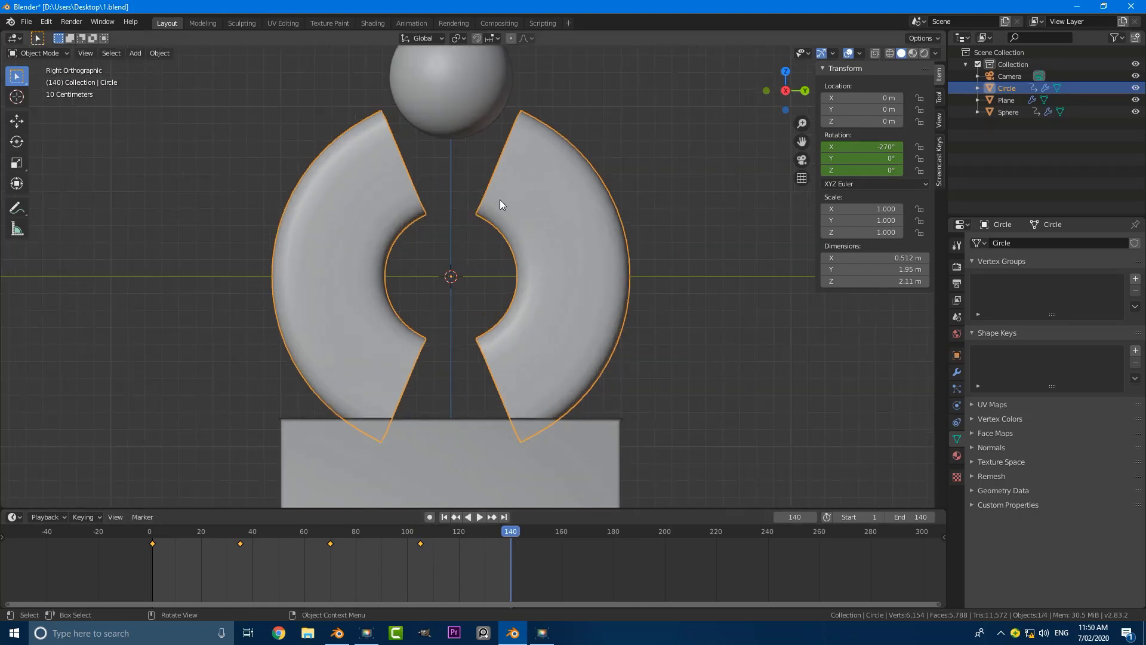
scroll(499, 201, "down", 2)
key("r")
key("9")
key("0")
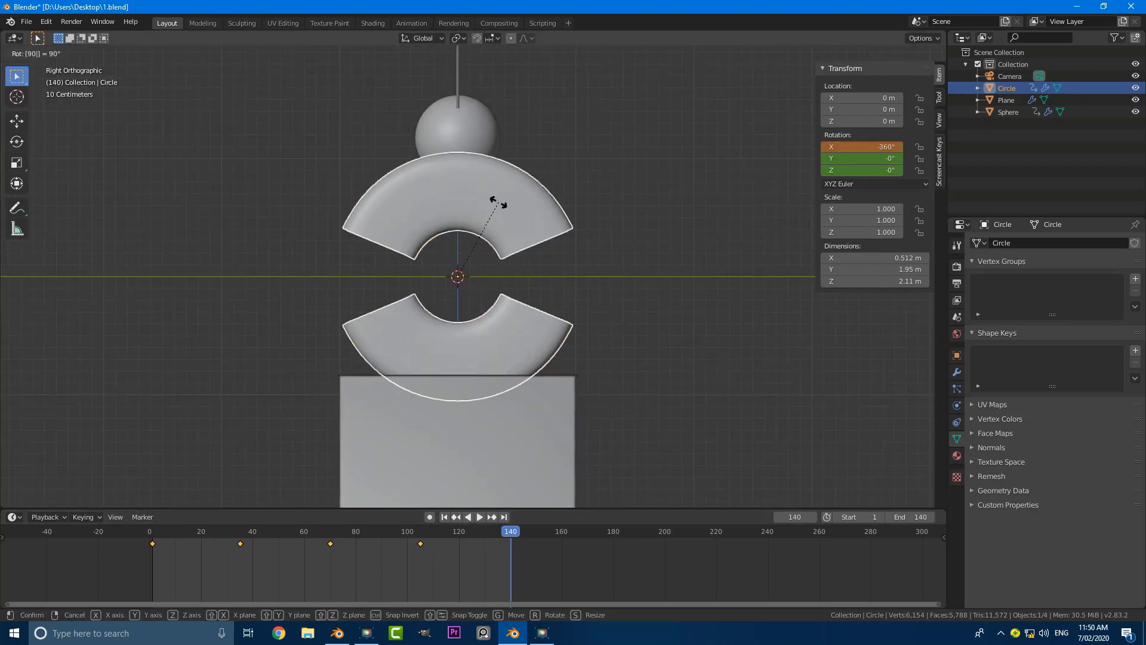
key("Return")
key("i")
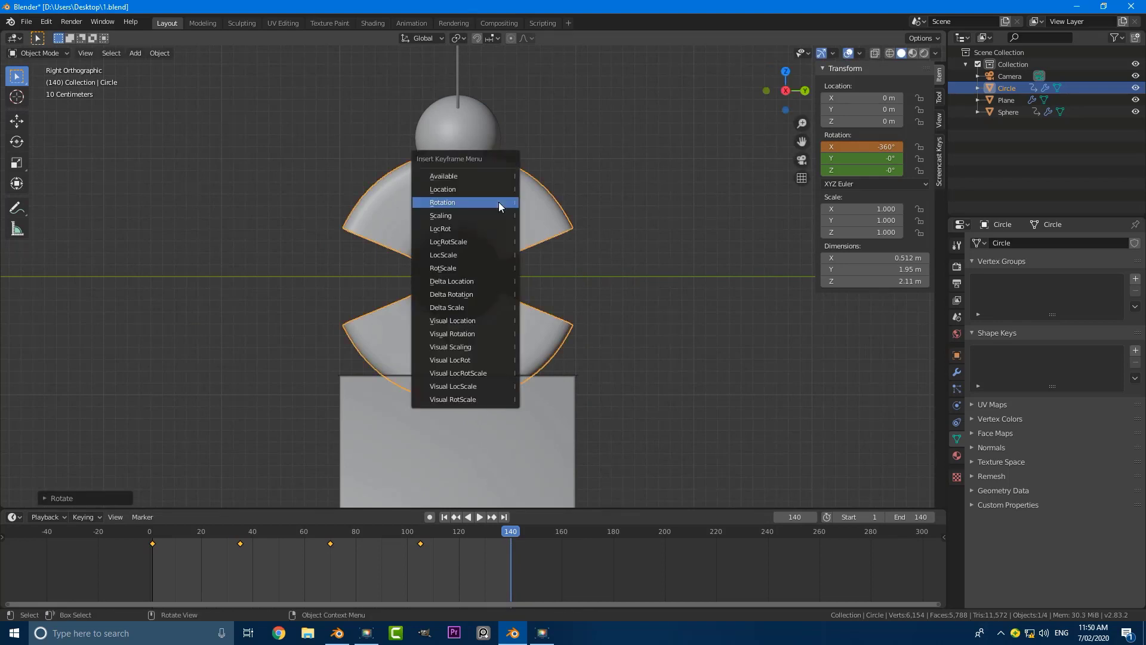
left_click(443, 203)
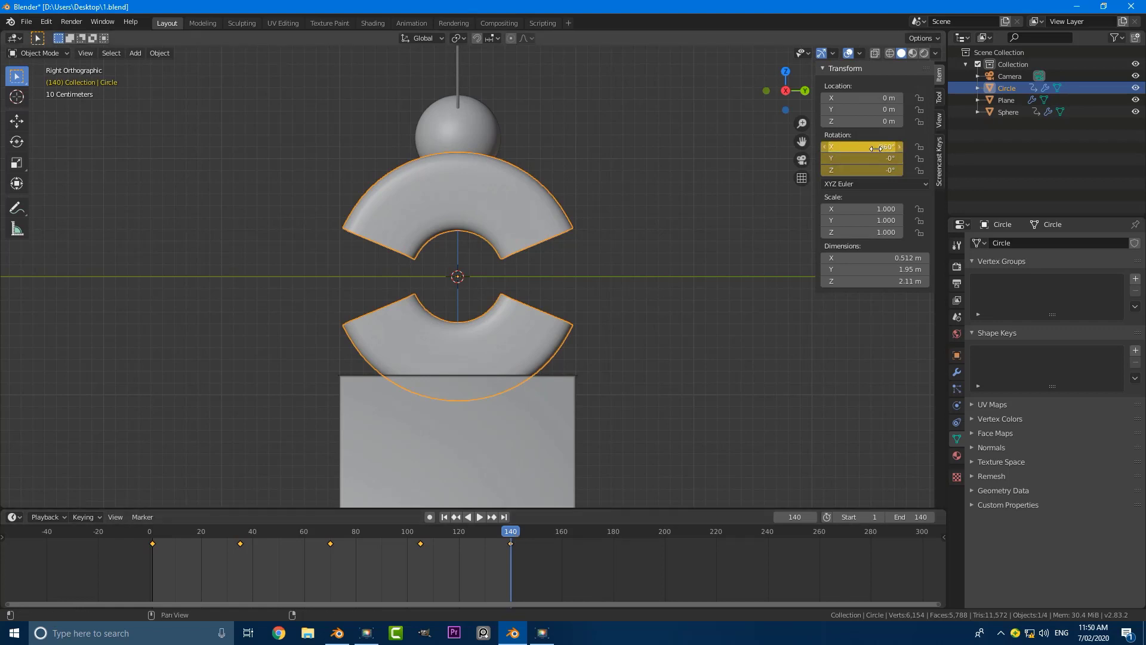
- Play the ring's rotation from the first frame in right view to check it against the swinging sphere
left_click_drag(511, 533, 151, 591)
key("space")
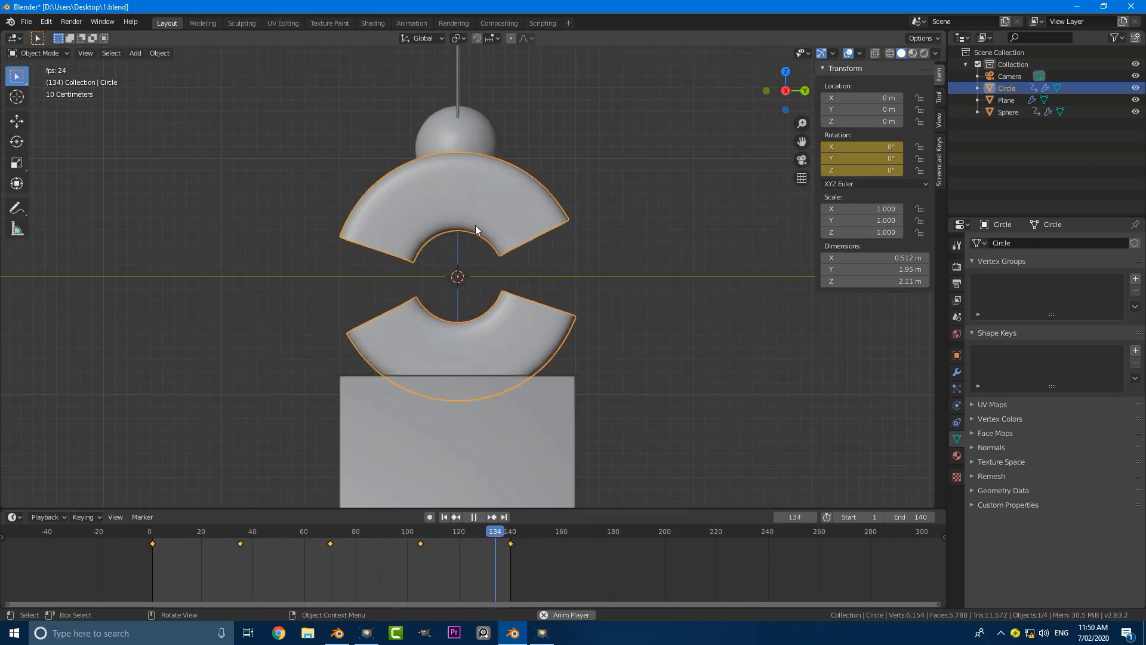
key("space")
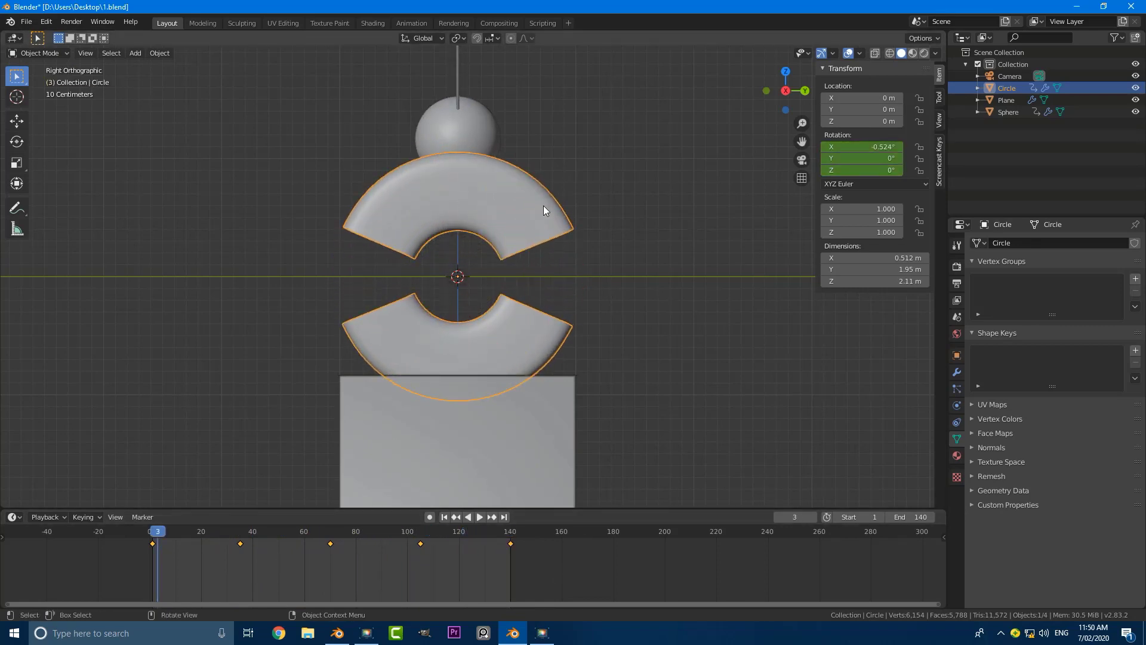
- Set all the split ring's rotation keyframes to Linear interpolation
middle_click_drag(474, 220, 486, 250)
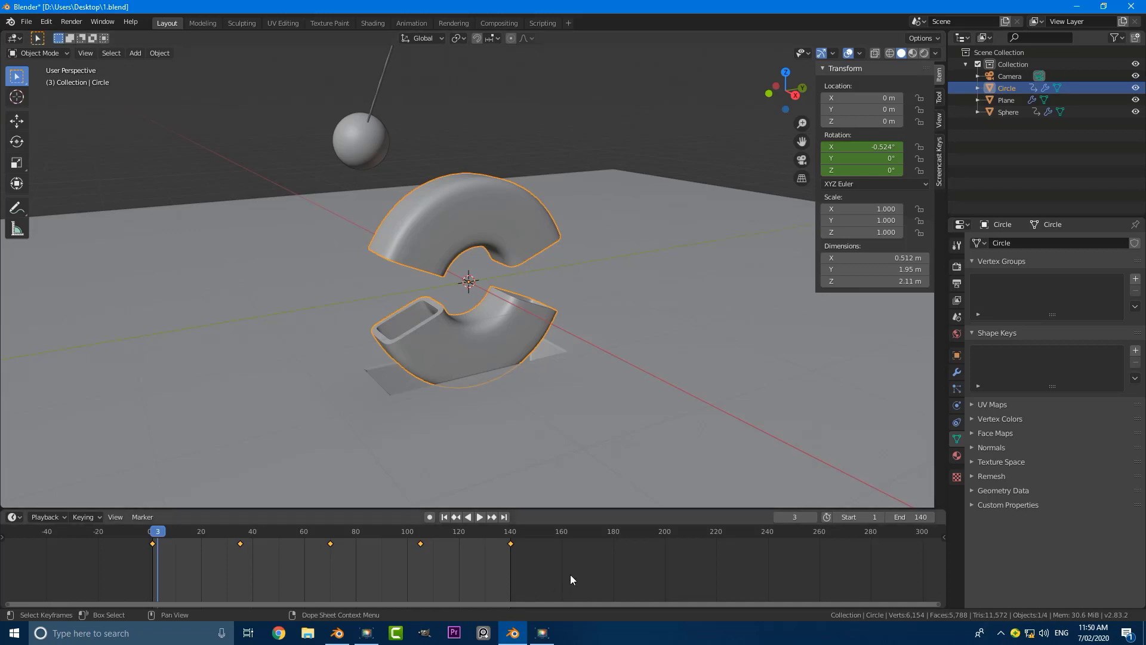
left_click_drag(571, 574, 144, 546)
key("t")
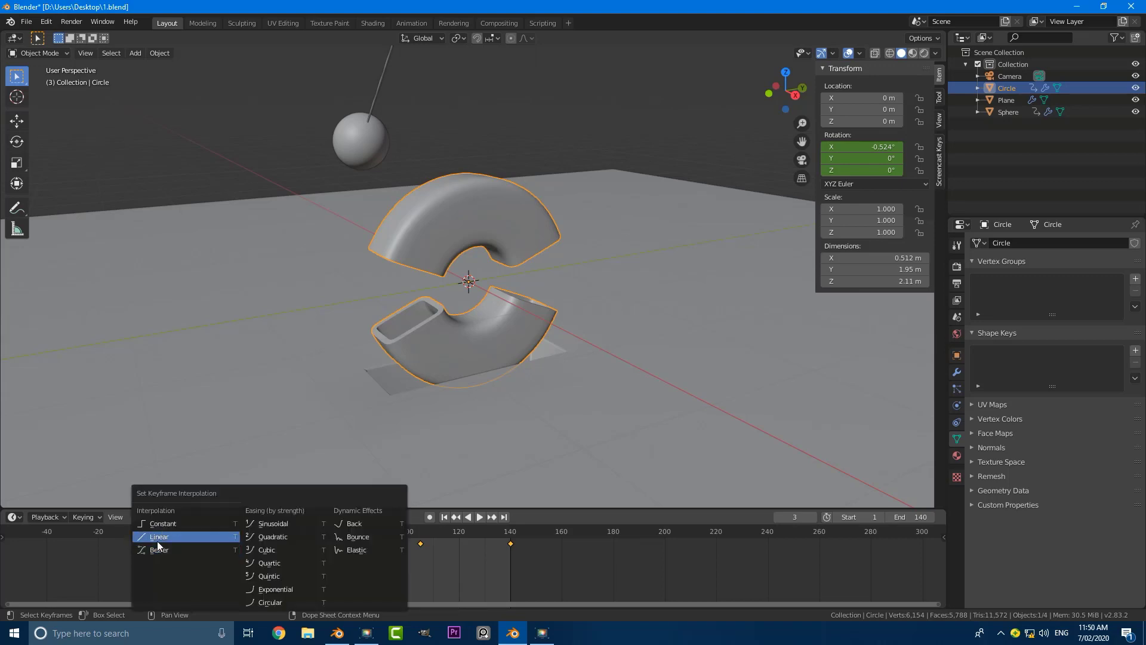
left_click(186, 536)
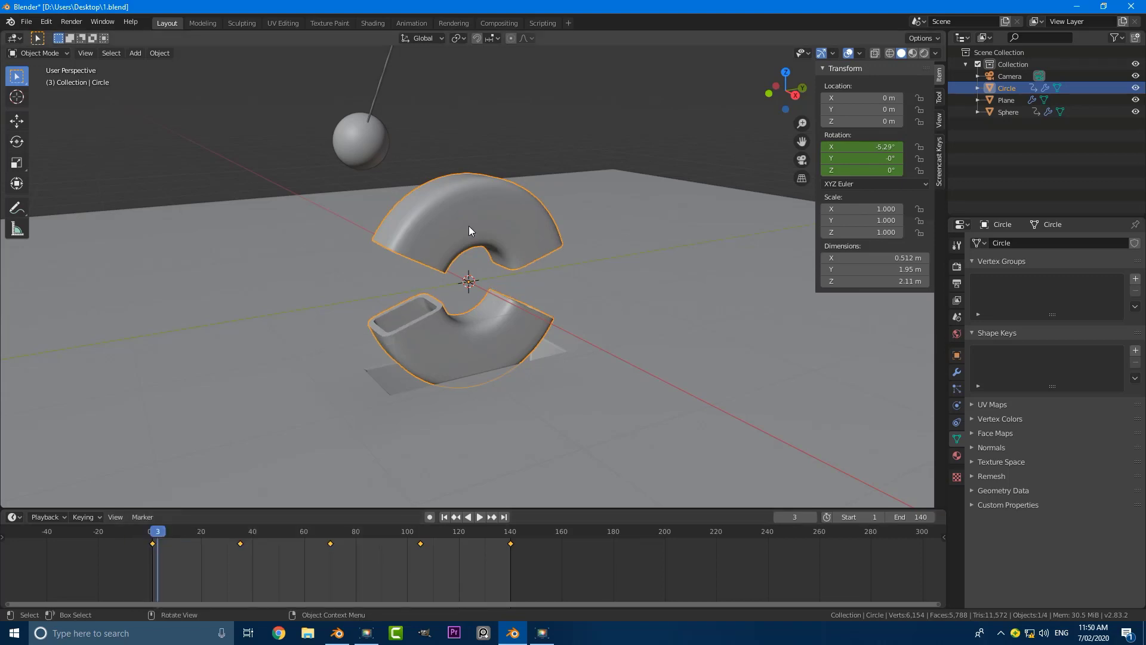
- Play the animation through the camera to check the ring's continuous rotation
key("KP_0")
key("Home")
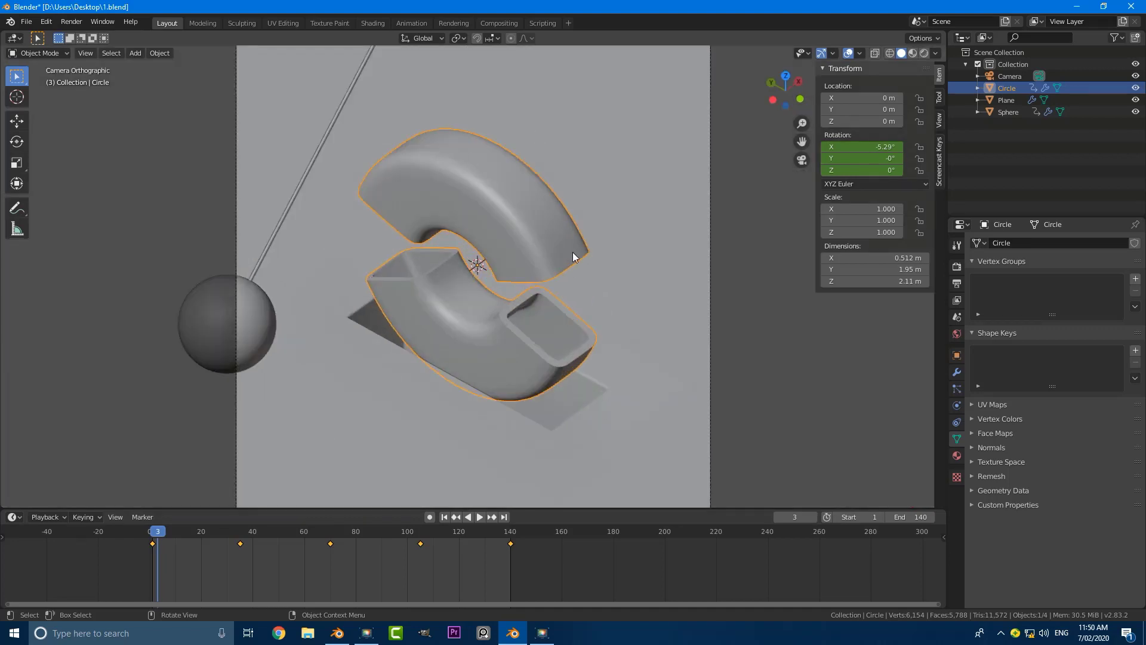
key("space")
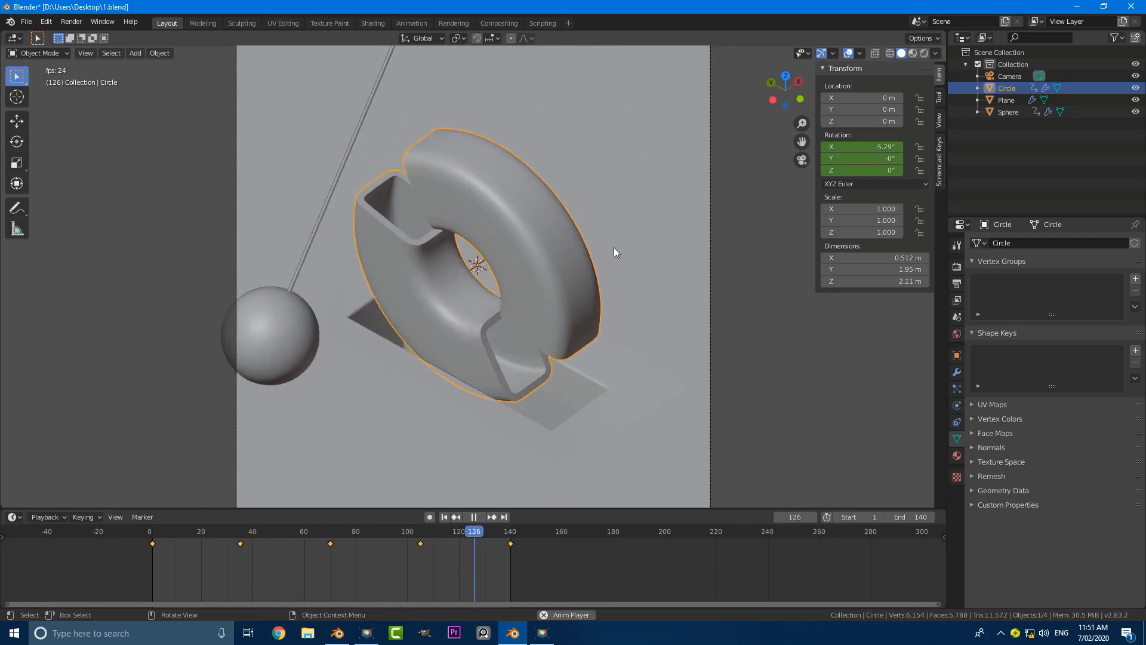
key("space")
- Select the sphere along with the ring and scale all their keyframes from frame 1 by about 1.005, moving the last just past frame 140
scroll(592, 281, "down", 5)
middle_click_drag(588, 300, 251, 161)
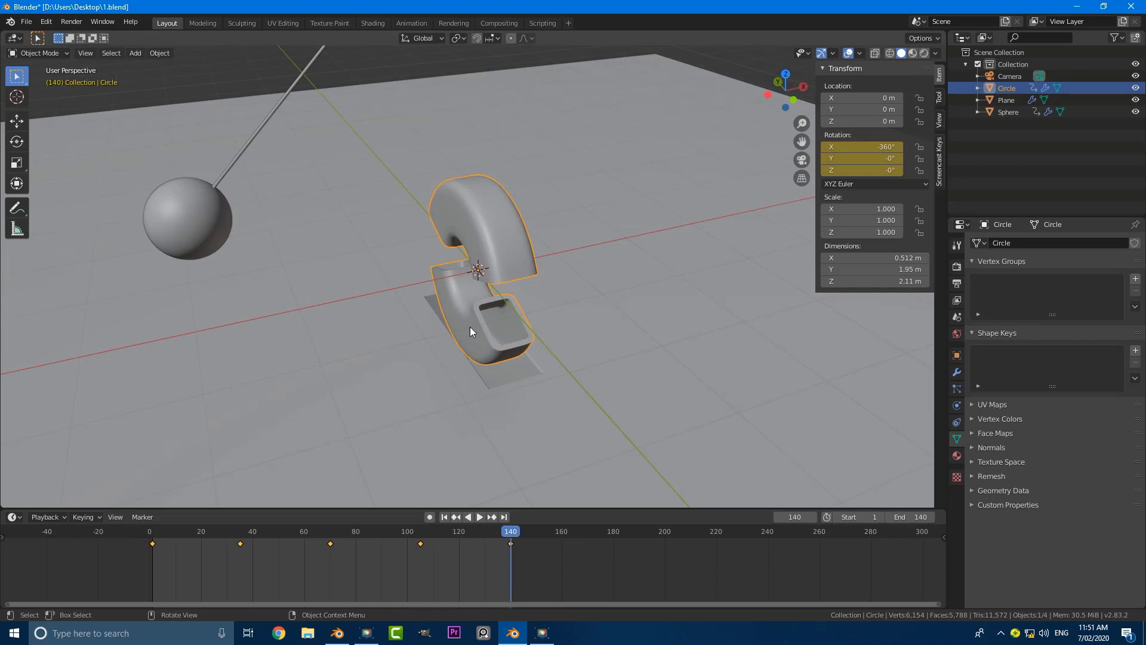
left_click(238, 220, "shift")
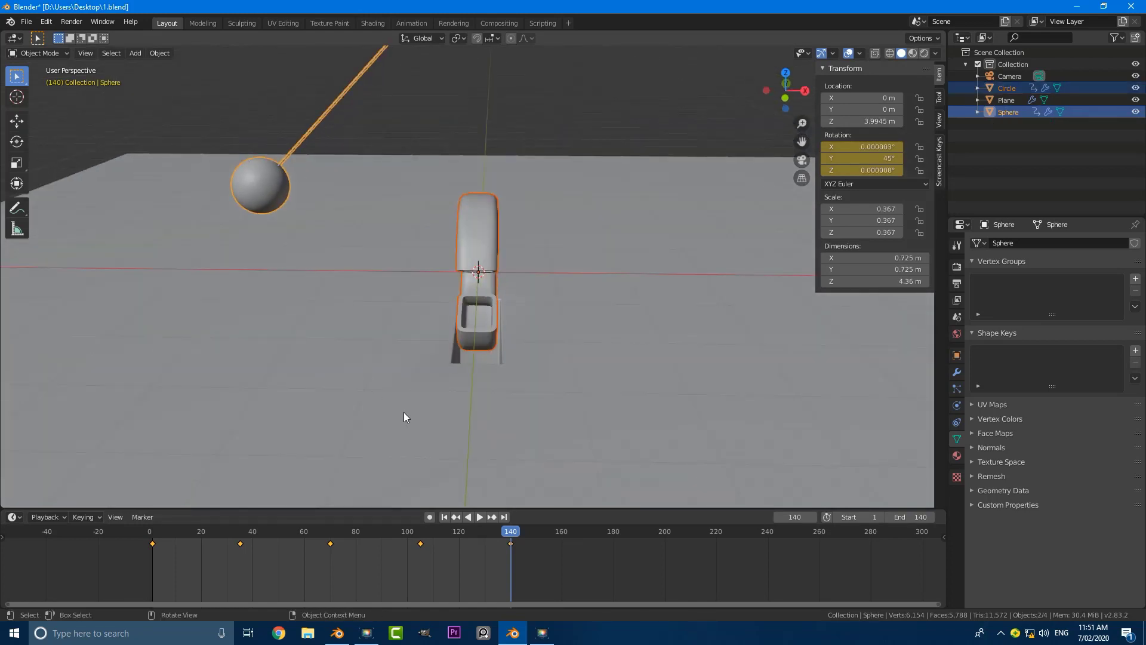
key("space")
left_click_drag(510, 530, 155, 564)
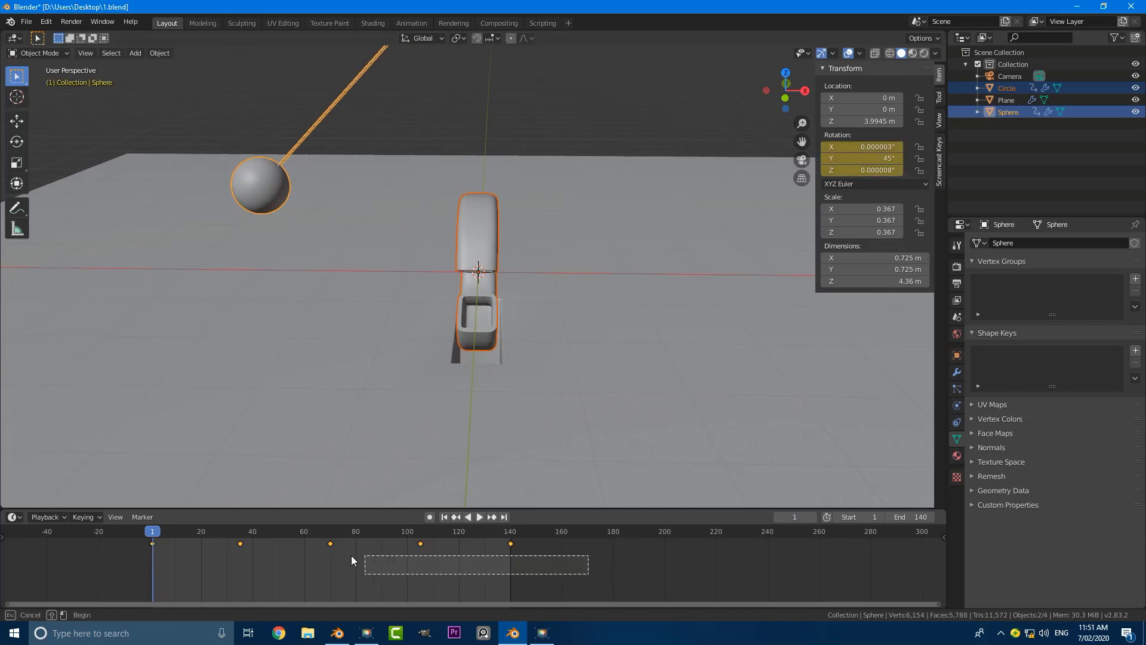
left_click_drag(353, 560, 153, 546)
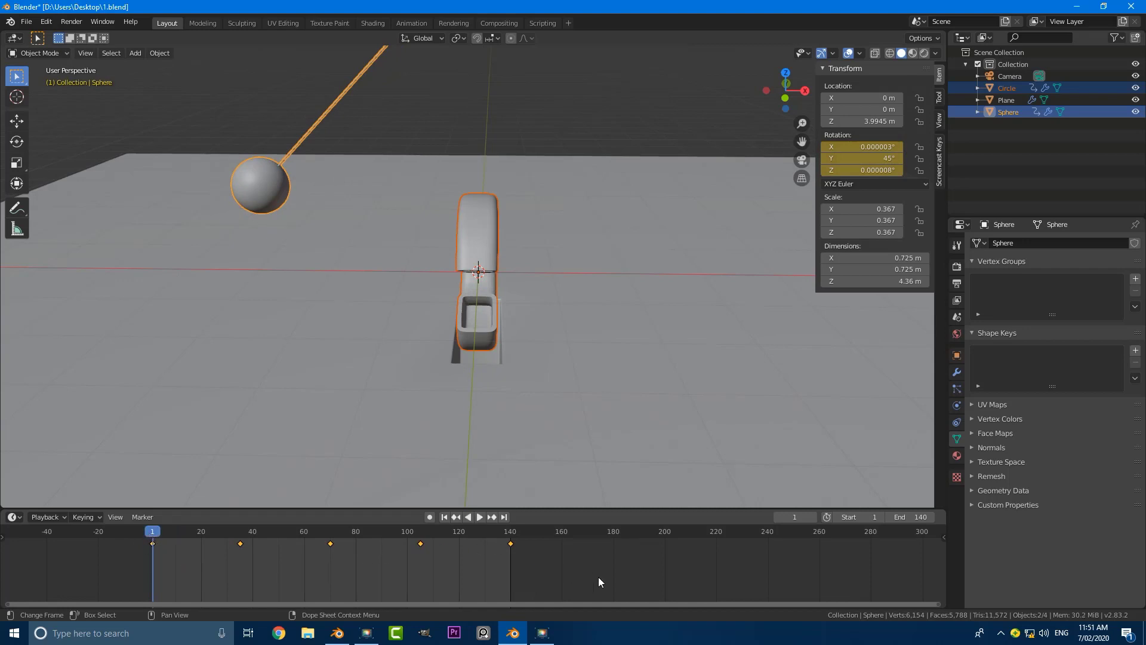
key("s")
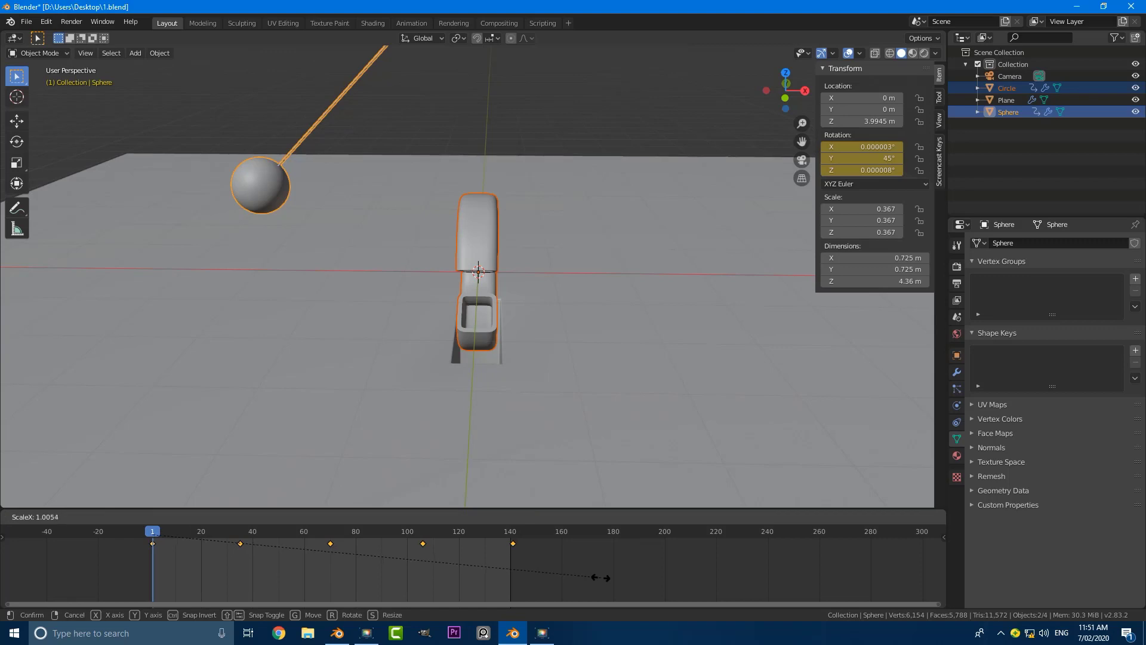
key("Escape")
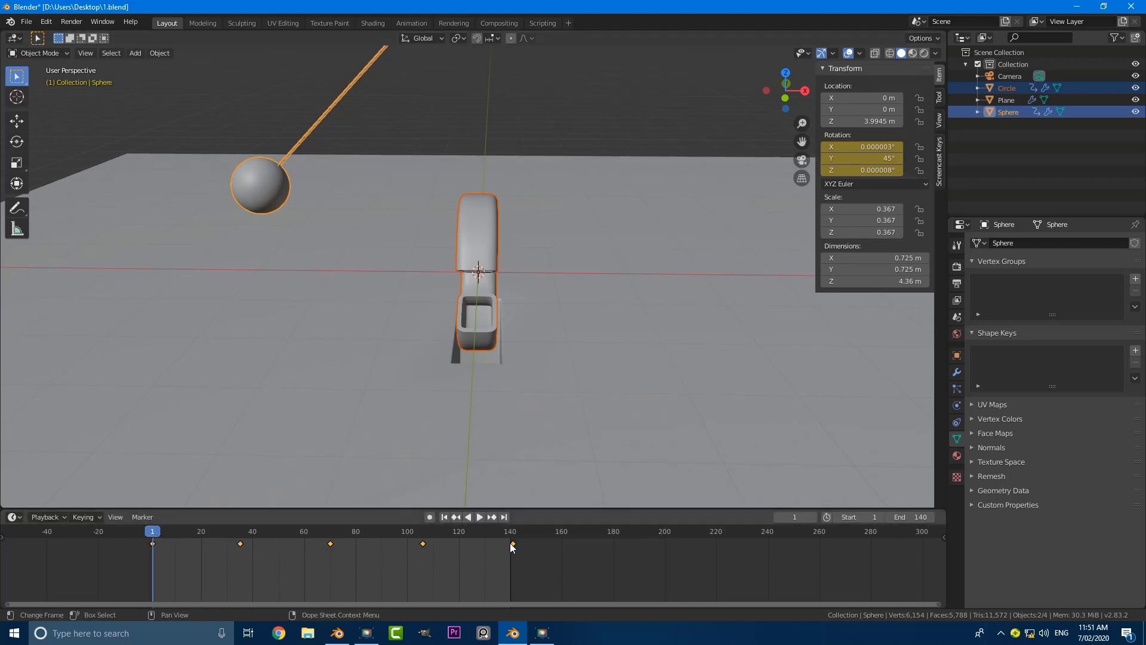
- Deselect everything and play the animation through the camera to check how it loops
key("KP_0")
left_click(481, 365)
key("Home")
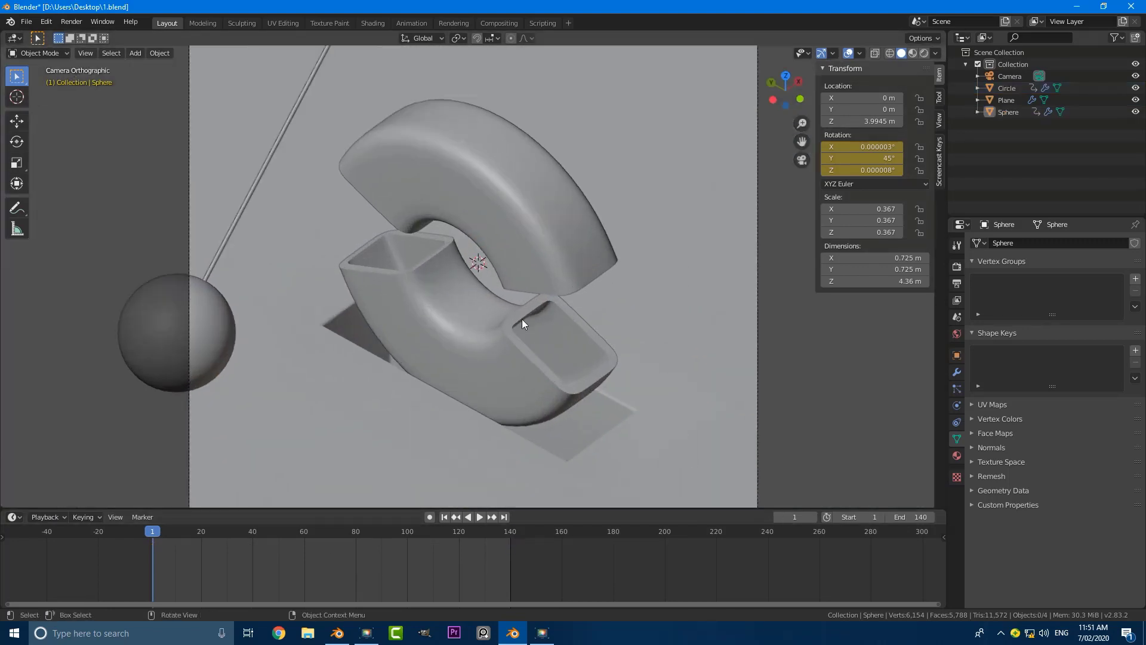
key("space")
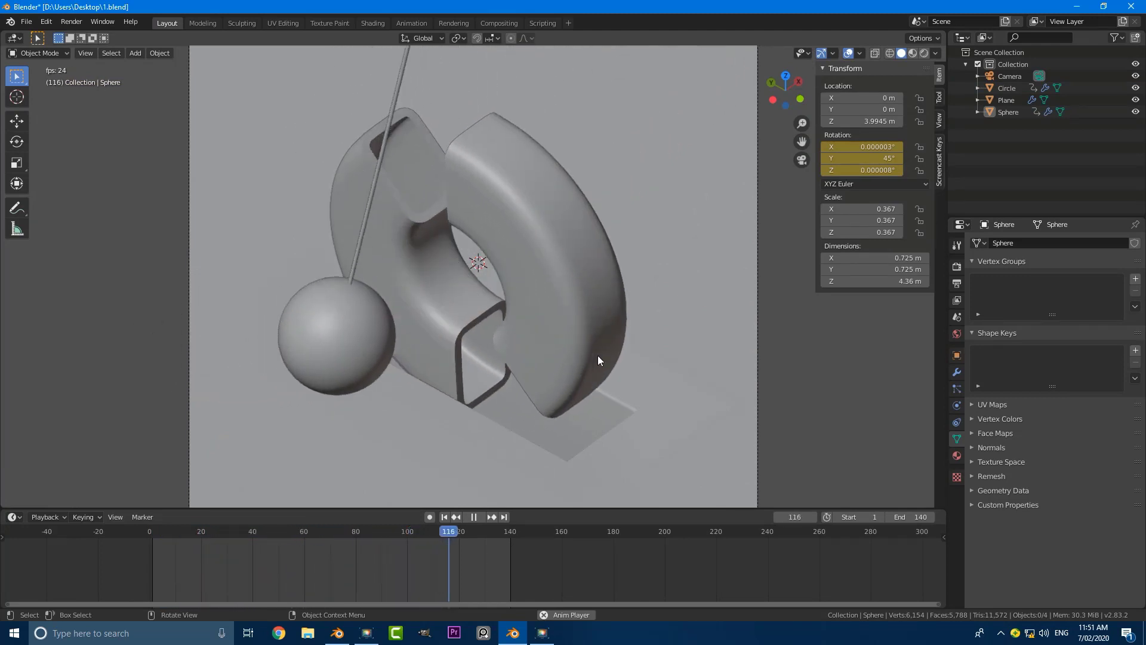
scroll(597, 355, "down", 2)
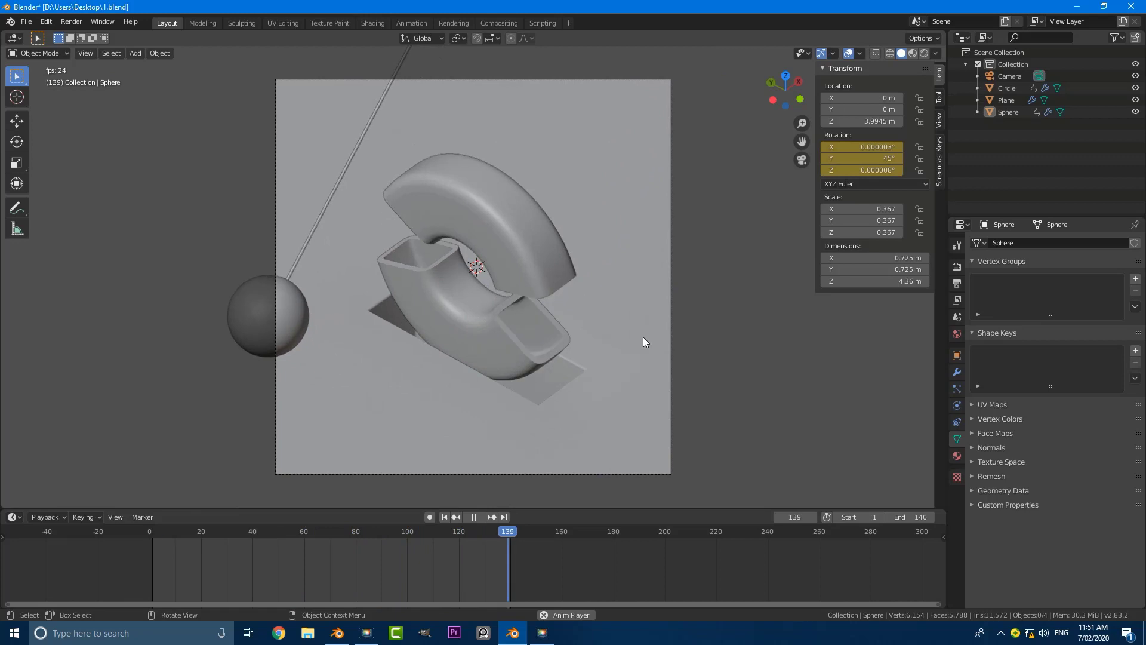
scroll(644, 337, "down", 2)
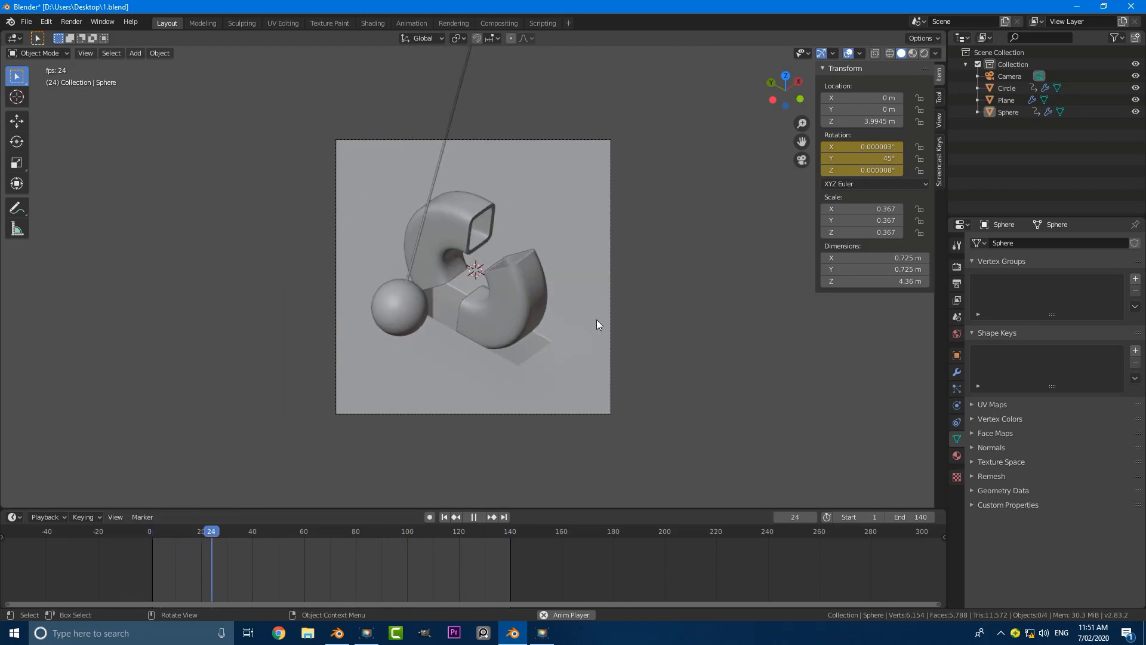
key("space")
- Add a plane mesh at the world origin
middle_click_drag(591, 320, 441, 378)
scroll(443, 379, "up", 3)
middle_click_drag(486, 288, 454, 268)
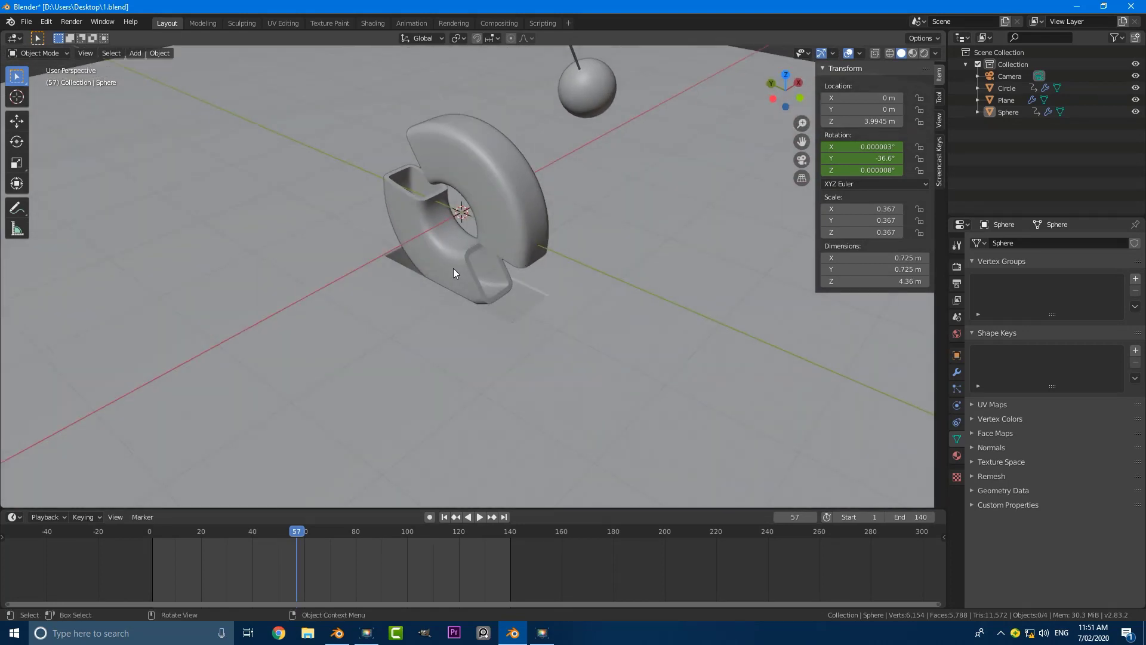
key("shift+a")
mouse_move(410, 105)
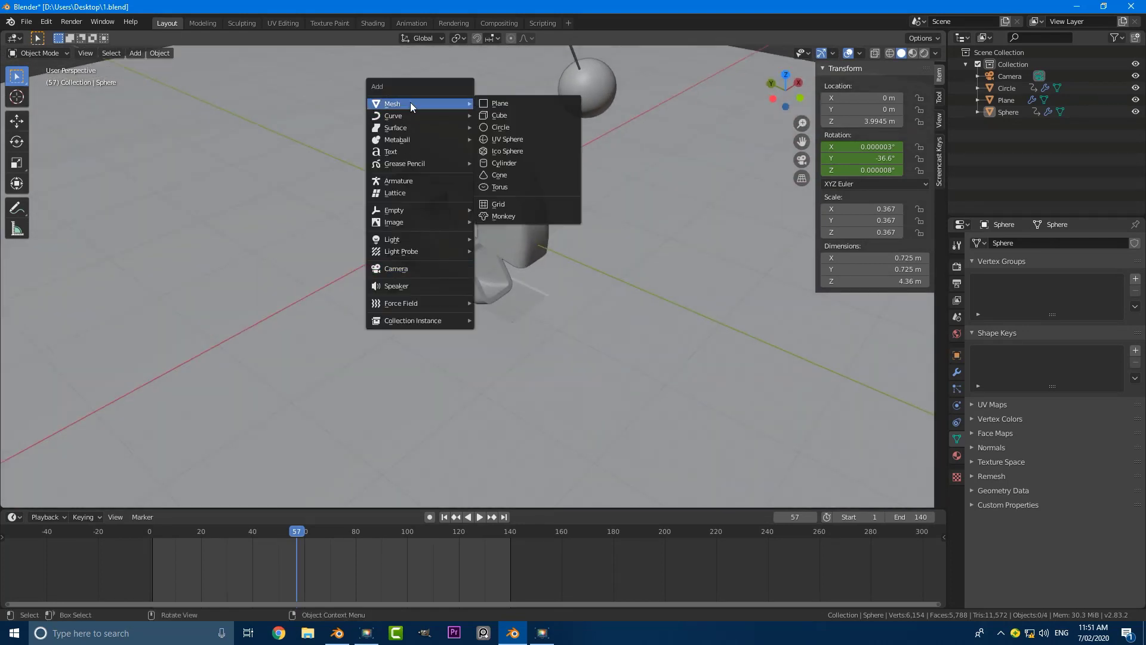
left_click(487, 105)
scroll(523, 223, "down", 2)
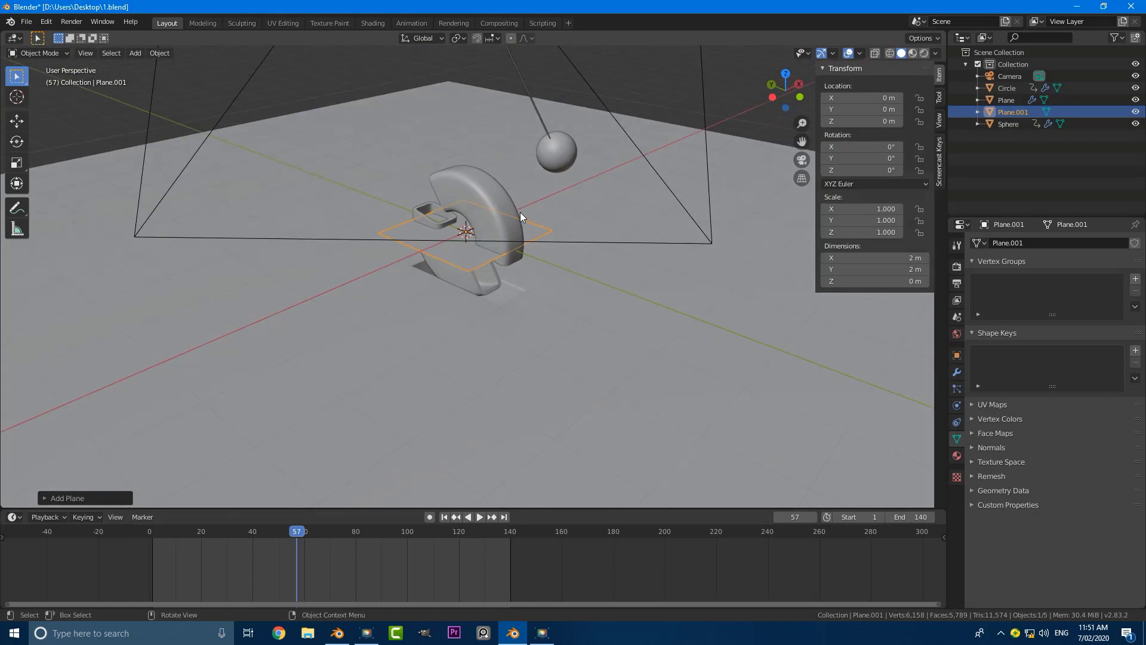
- Lower the new plane along Z to about -0.76 m, near the bottom of the split ring
key("KP_1")
key("g")
key("z")
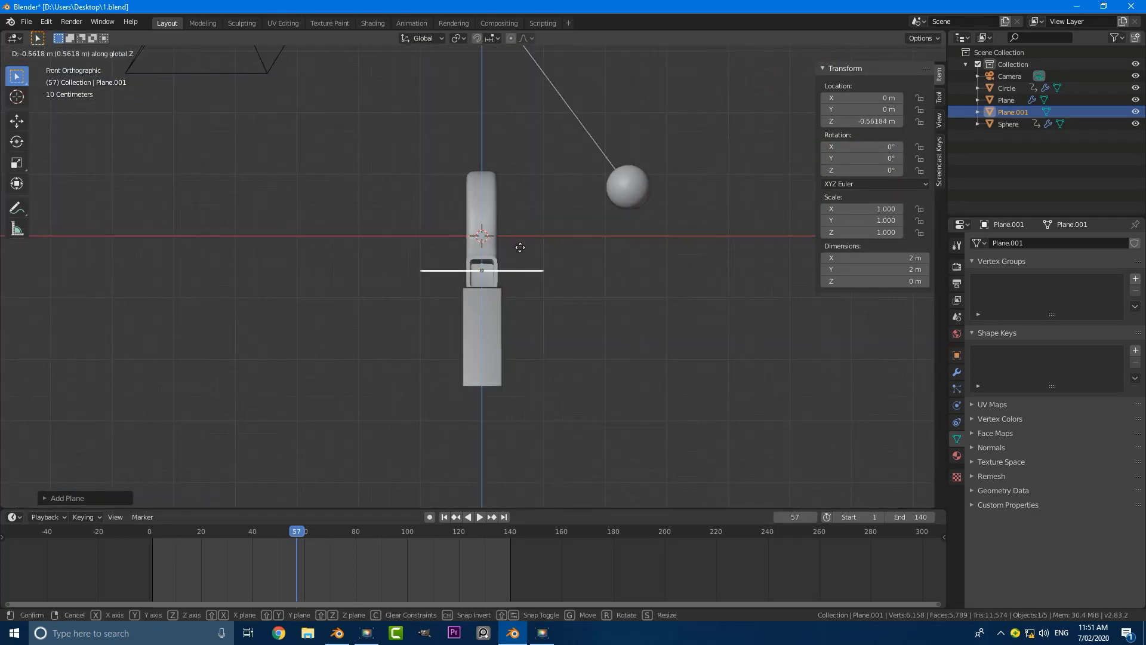
left_click(520, 247)
key("KP_8")
key("KP_8")
key("g")
key("z")
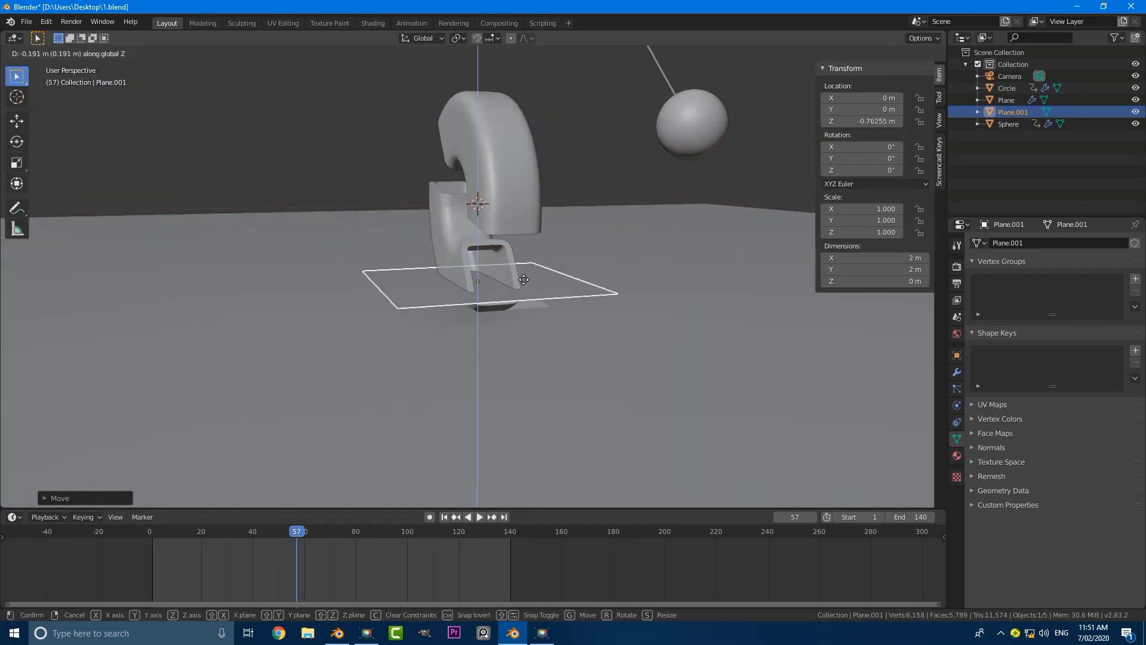
left_click(524, 280)
- Scale the new plane up by about 1.5, to roughly 3 m square
middle_click_drag(659, 305, 546, 304)
key("s")
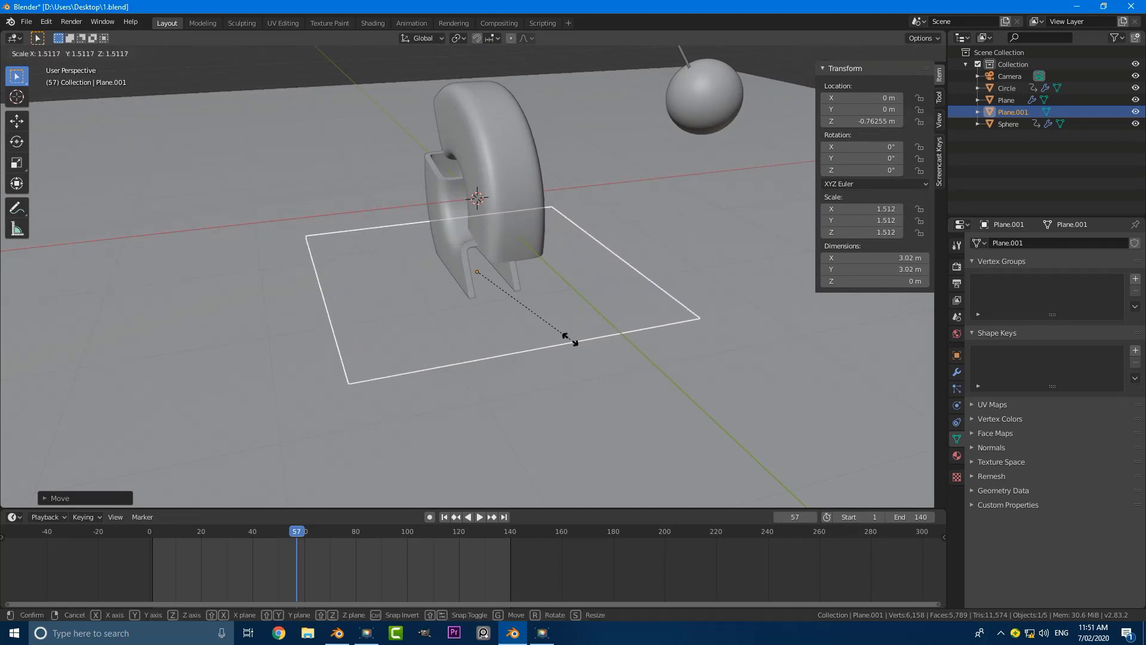
left_click(571, 342)
- Inset the new plane's face in Edit Mode to leave an even border around a smaller inner square
middle_click_drag(571, 343, 562, 296)
key("Tab")
key("i")
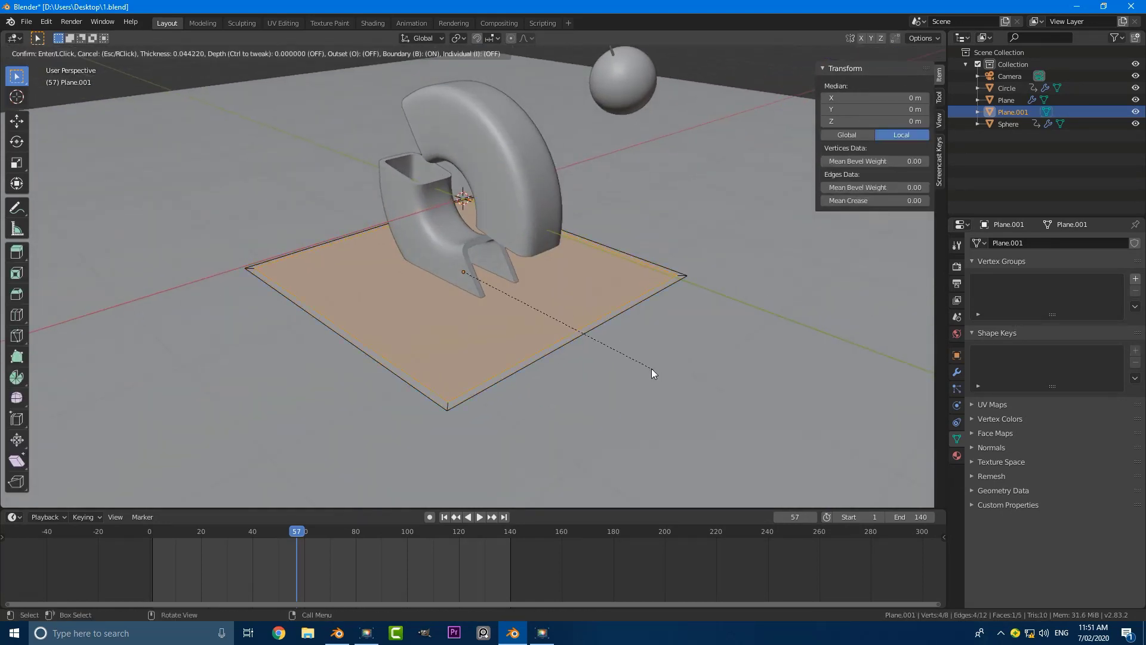
left_click(621, 357)
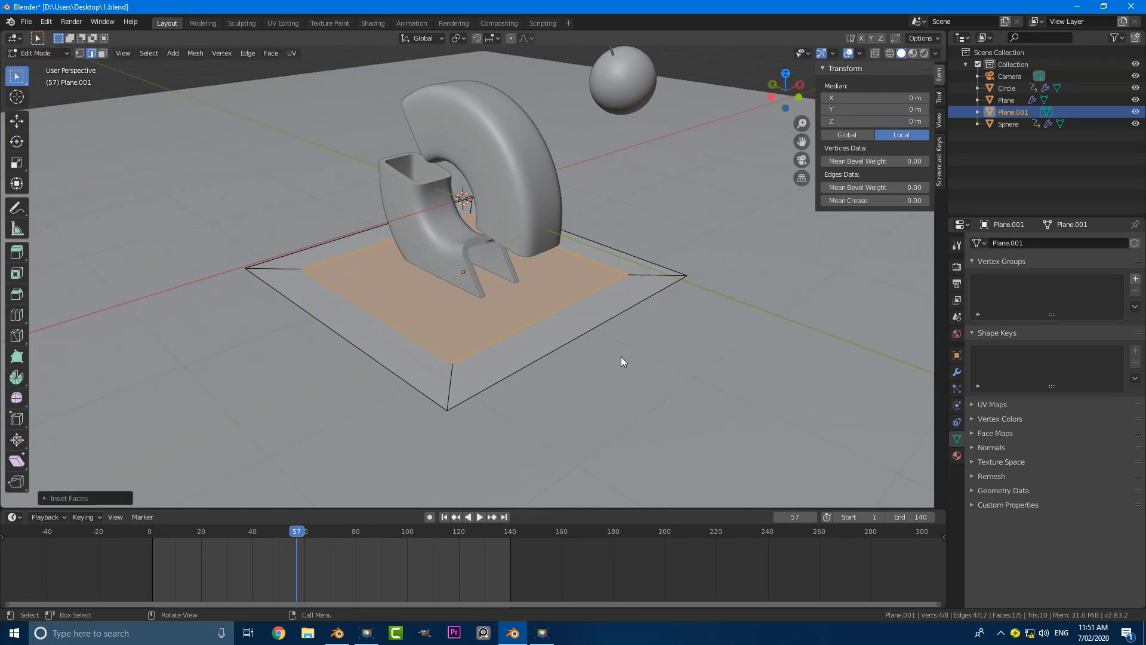
- Delete the inner square face of the inset plane, leaving an open square border
key("x")
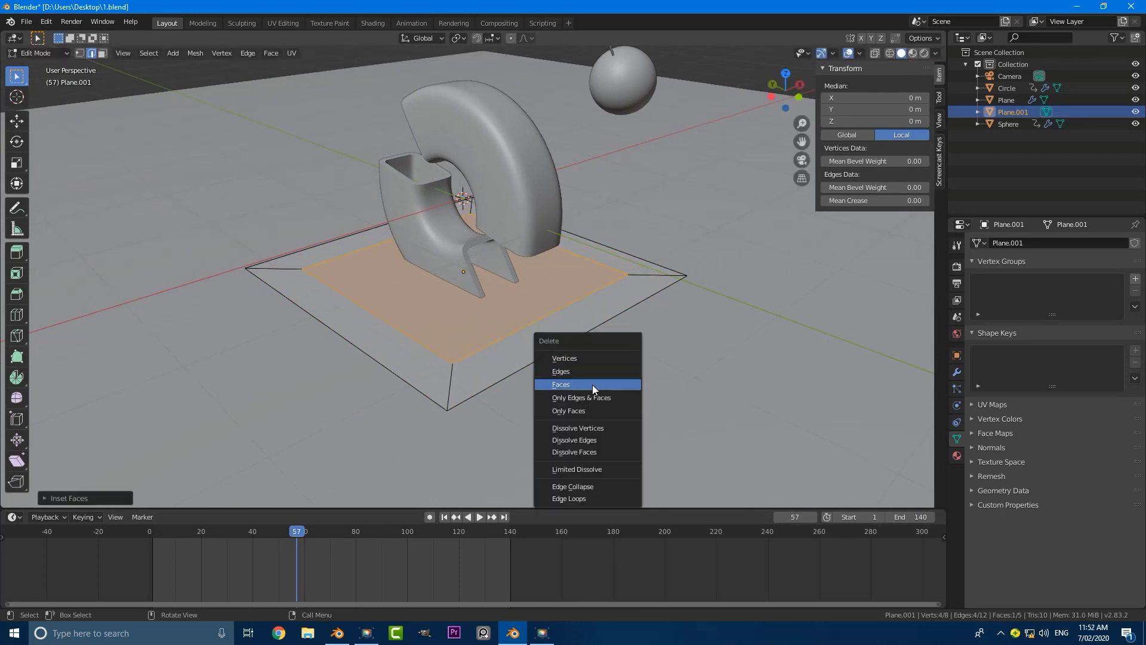
left_click(592, 384)
scroll(549, 302, "down", 4)
- Extrude the whole square border downward along Z by about 0.325 m to give the frame thickness
key("a")
scroll(549, 305, "up", 2)
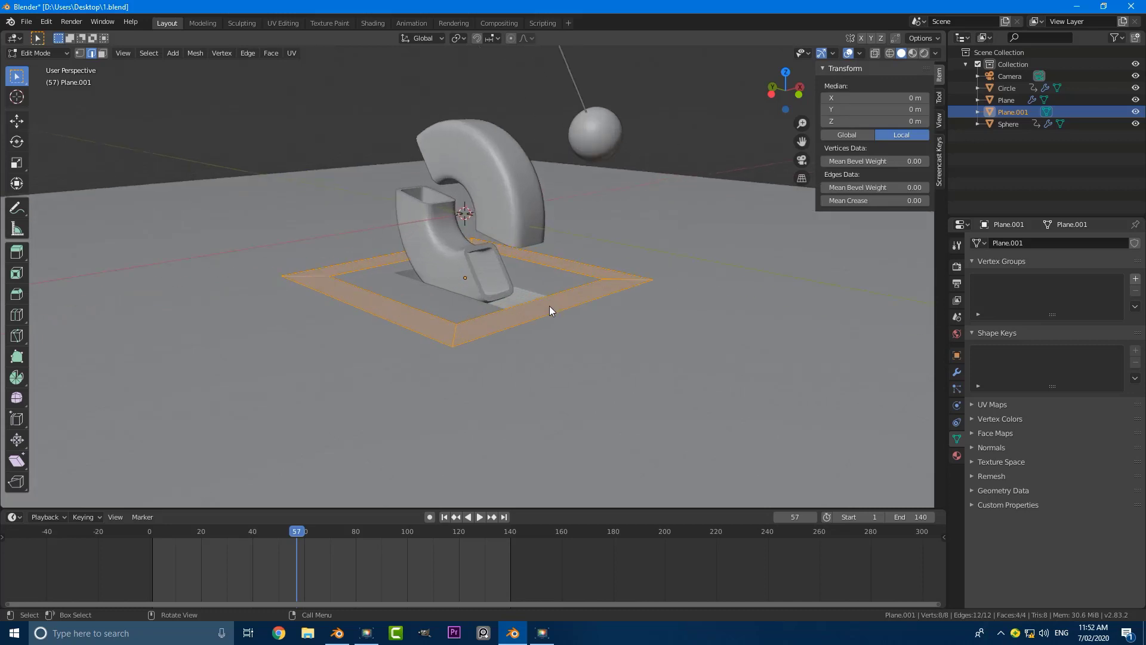
key("e")
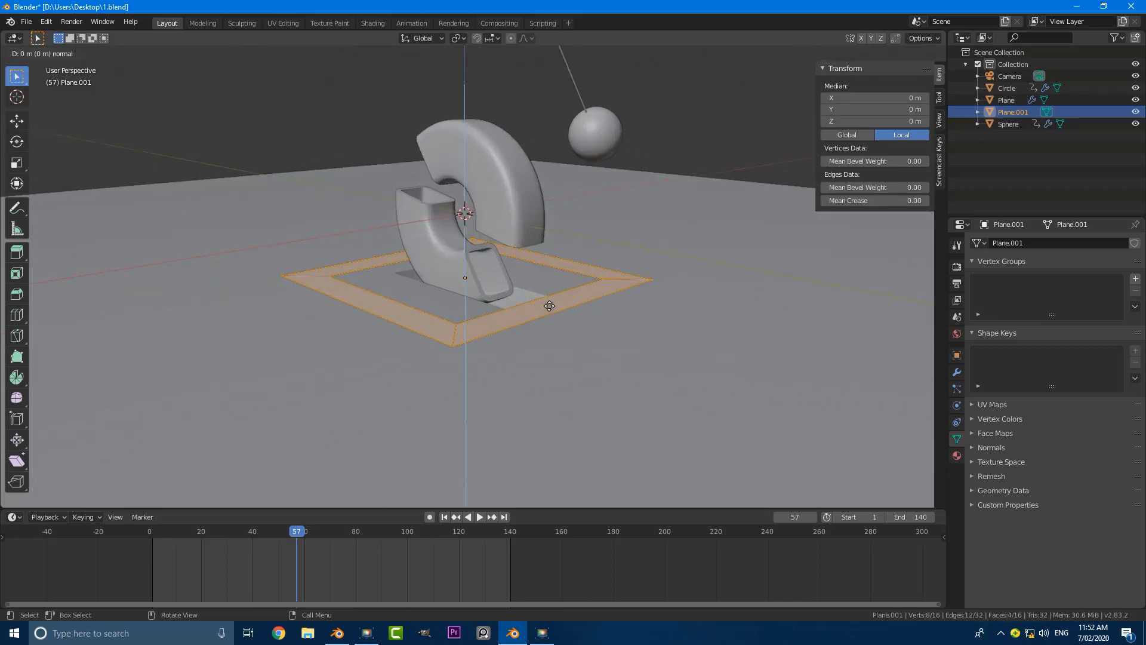
key("z")
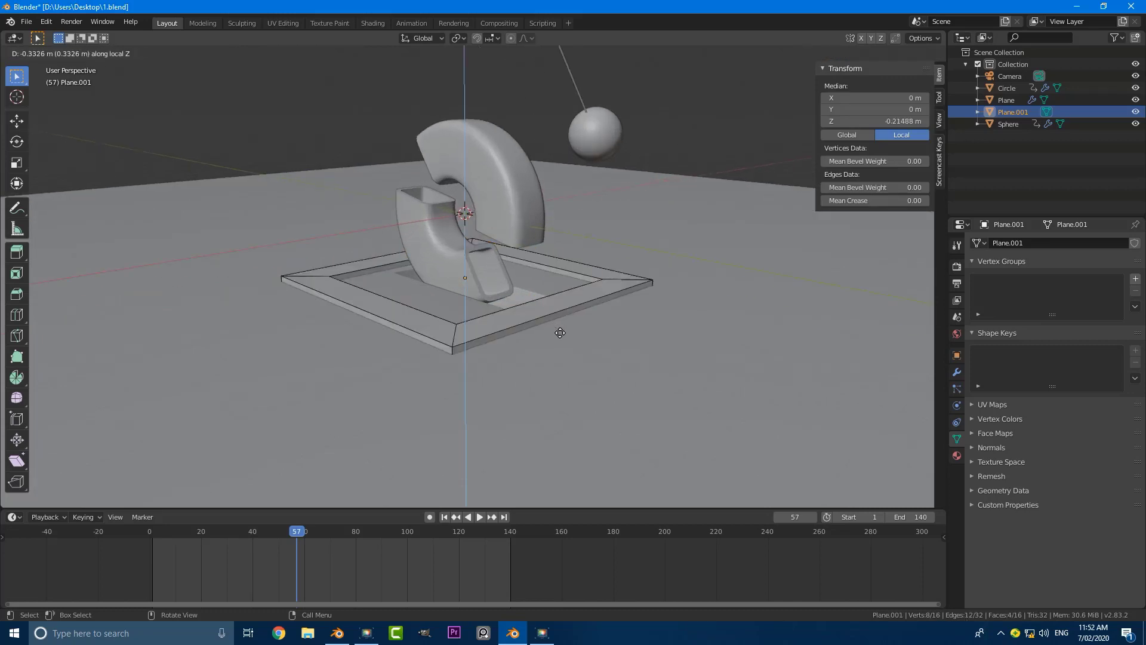
- Raise the entire frame geometry along the global Z axis and return to Object Mode
key("a")
key("g")
key("z")
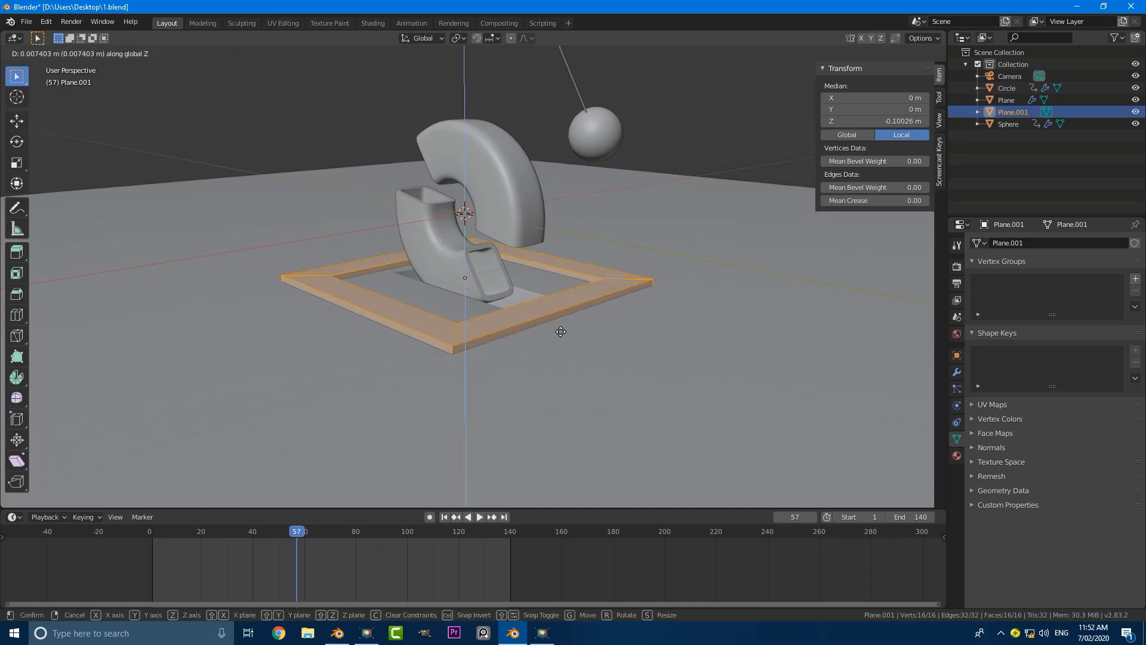
left_click(564, 324)
key("Tab")
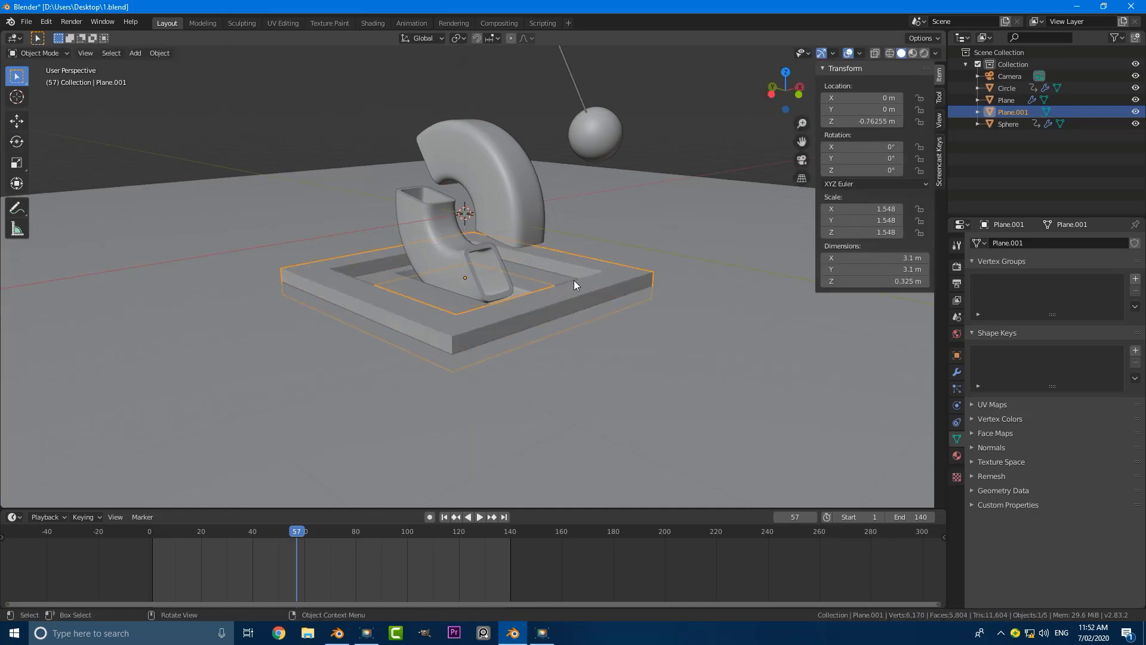
- Add a Bevel modifier to the square frame
scroll(573, 280, "up", 3)
middle_click_drag(575, 281, 429, 318)
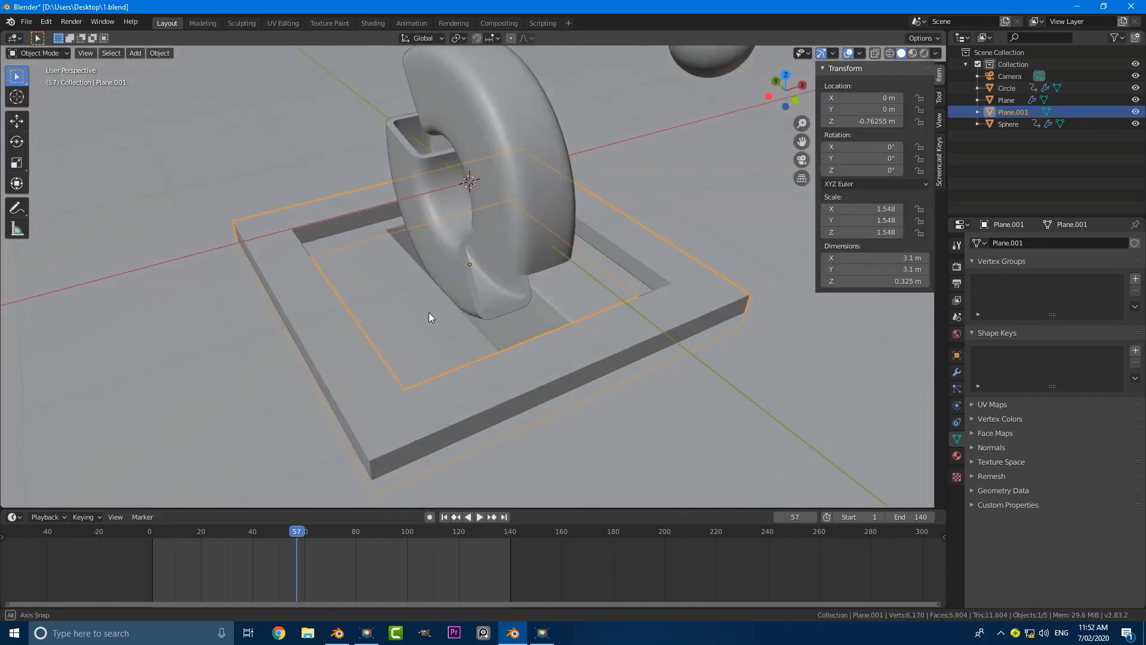
left_click(957, 371)
left_click(996, 244)
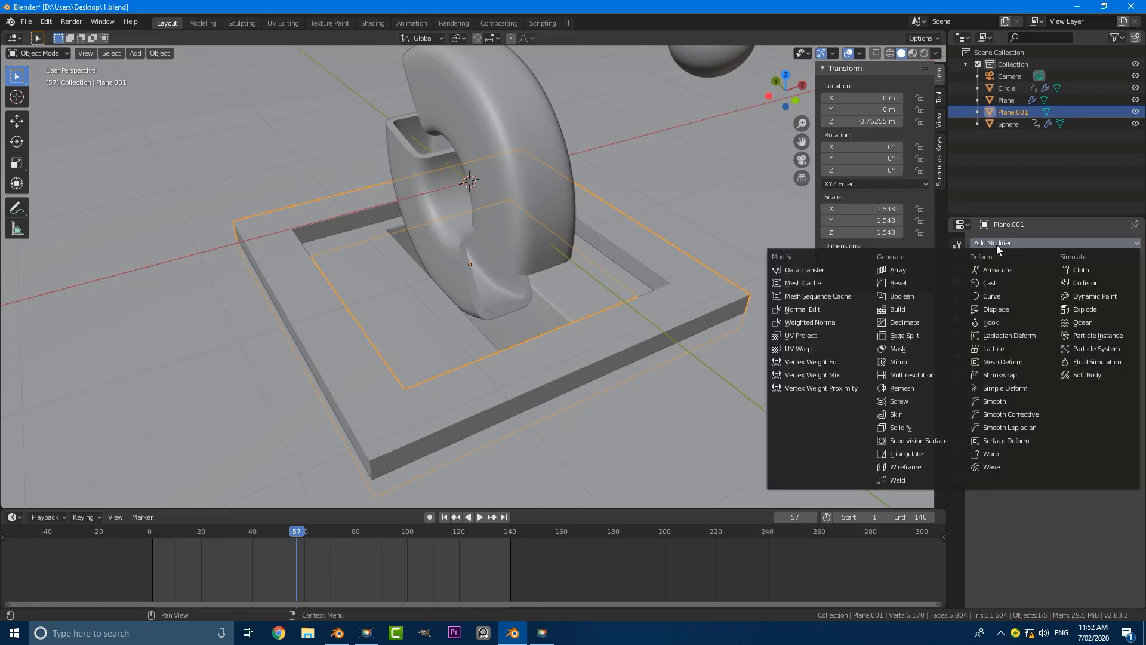
left_click(914, 282)
- Limit the frame's bevel by angle and set its offset to 0.017 m with 3 segments
scroll(418, 346, "up", 3)
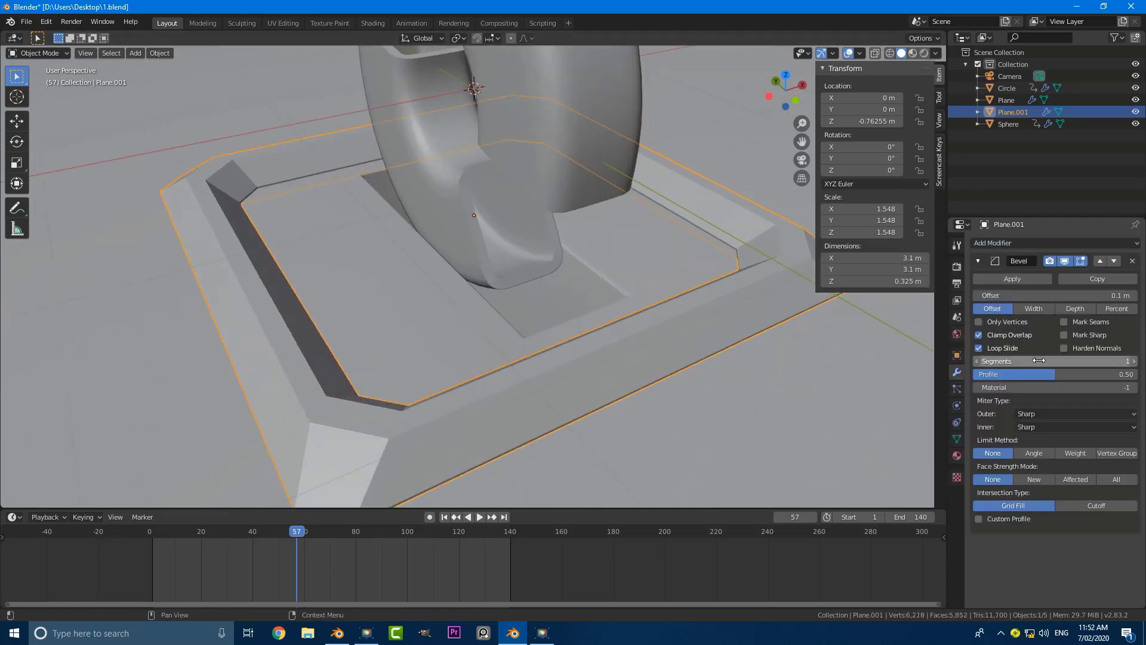
left_click(1038, 454)
left_click_drag(1081, 298, 1059, 298)
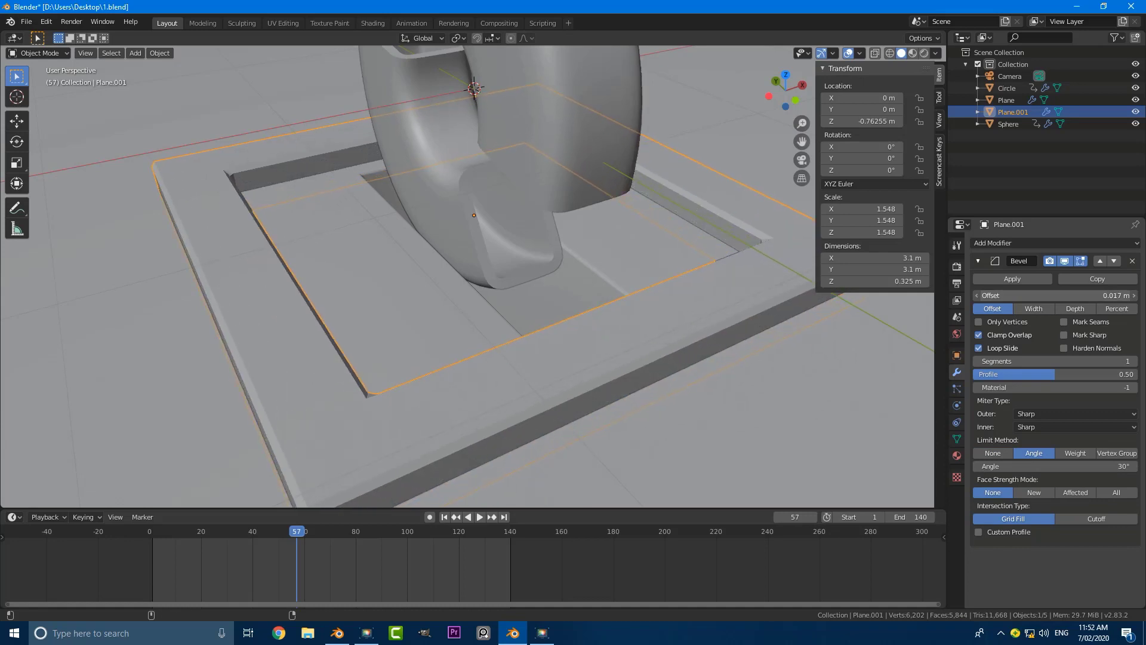
left_click(1132, 361)
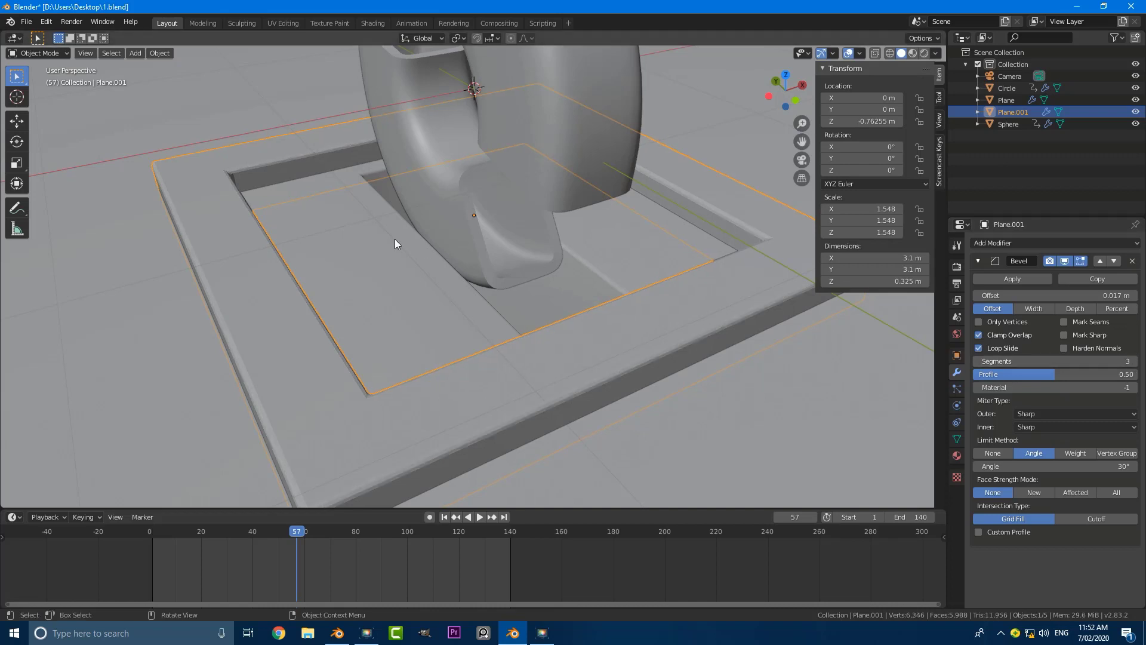
- Apply smooth shading to the bevelled square frame
scroll(395, 239, "down", 3)
left_click(159, 52)
left_click(205, 291)
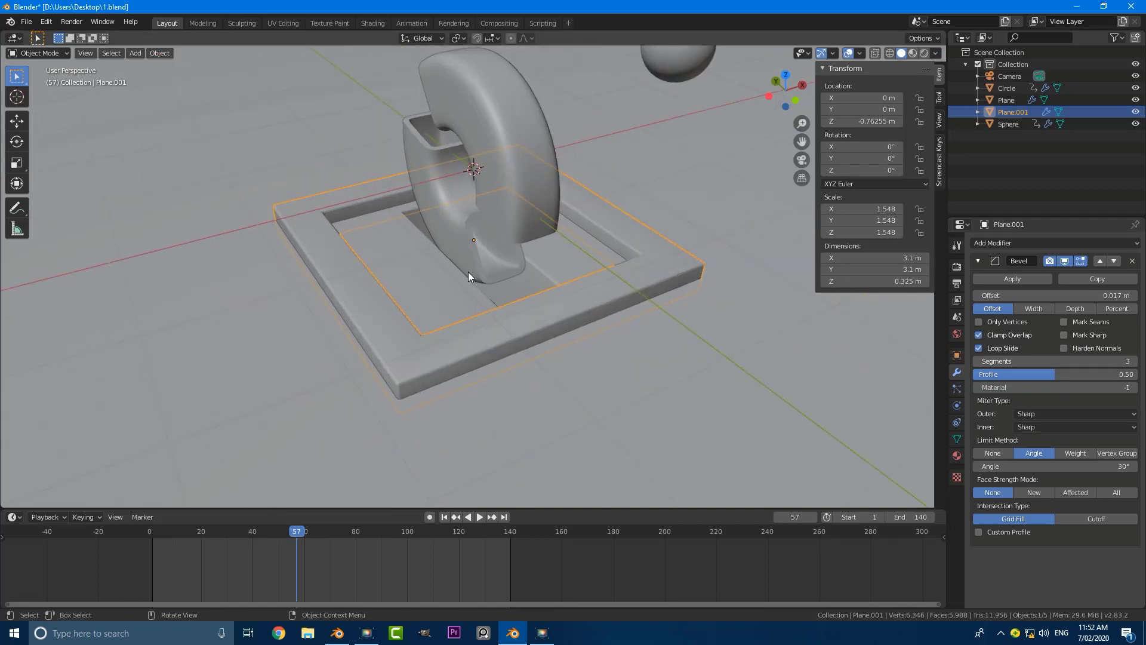
- Look through the camera and trackball-rotate it to about X 49.4°, Y 0.147°, Z -48.6° to reframe the ring and base
scroll(434, 276, "down", 4)
middle_click_drag(434, 275, 490, 260)
key("KP_0")
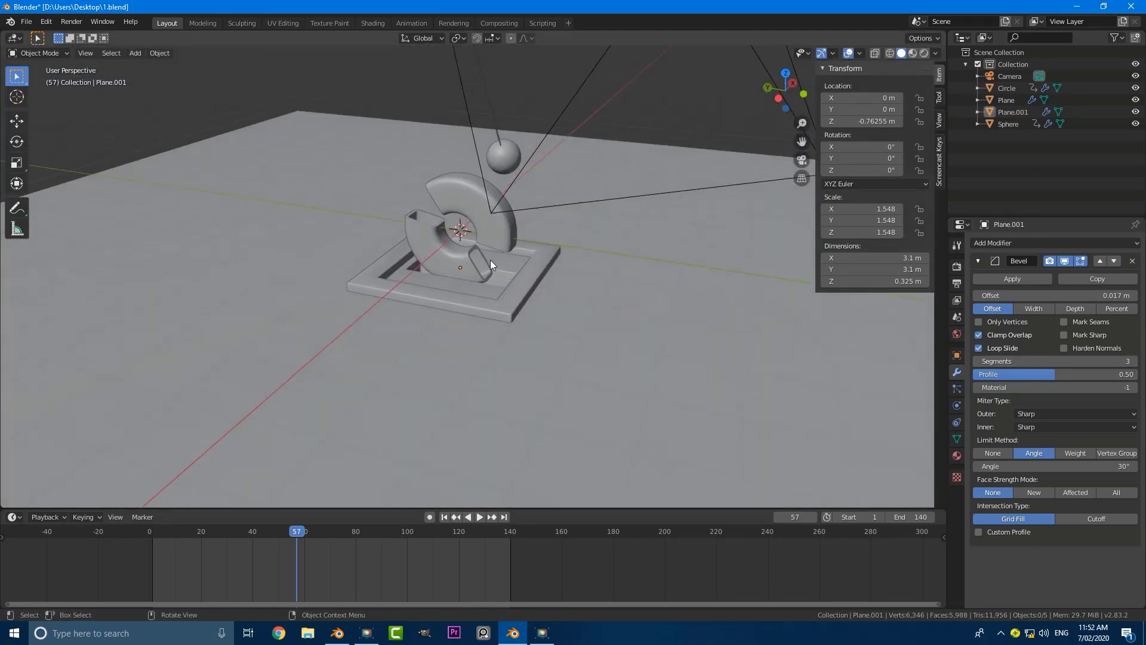
scroll(413, 231, "up", 2)
scroll(580, 278, "down", 1)
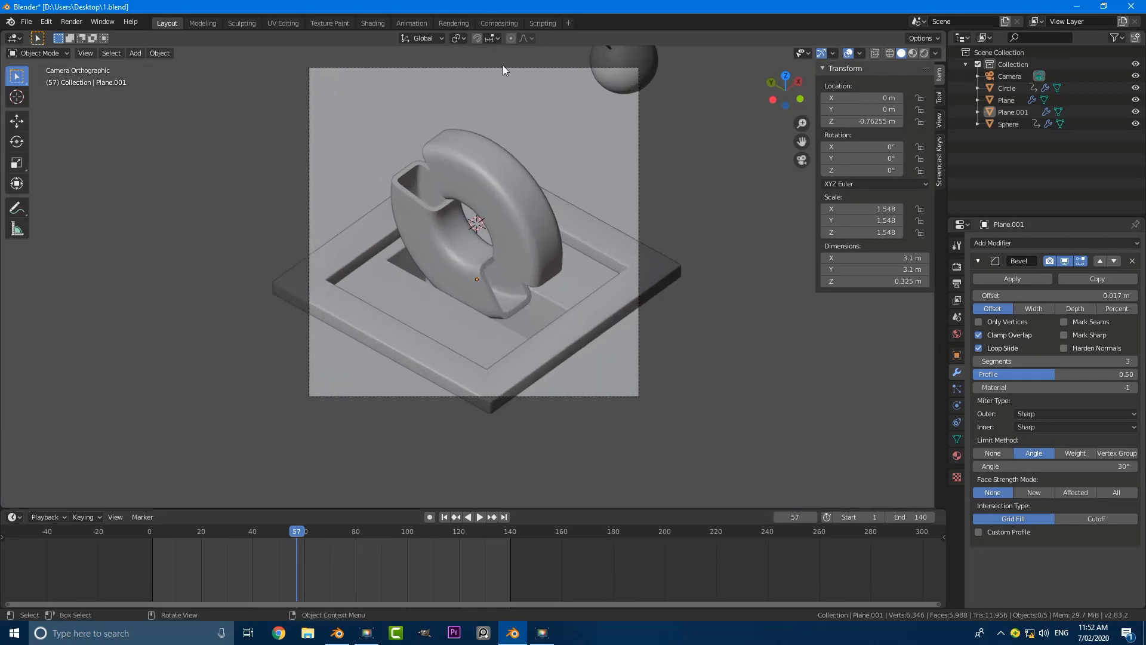
left_click(502, 66)
scroll(530, 175, "down", 2)
key("r")
key("r")
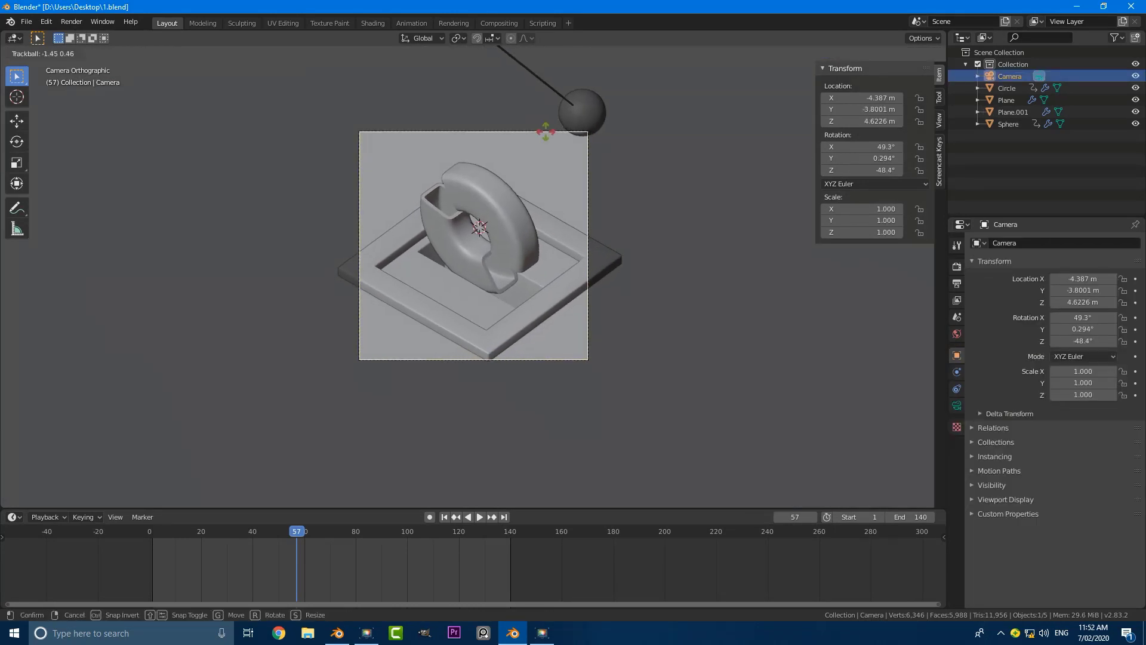
left_click(540, 134)
- Play the animation through the camera to check the framing
scroll(557, 211, "up", 2)
key("space")
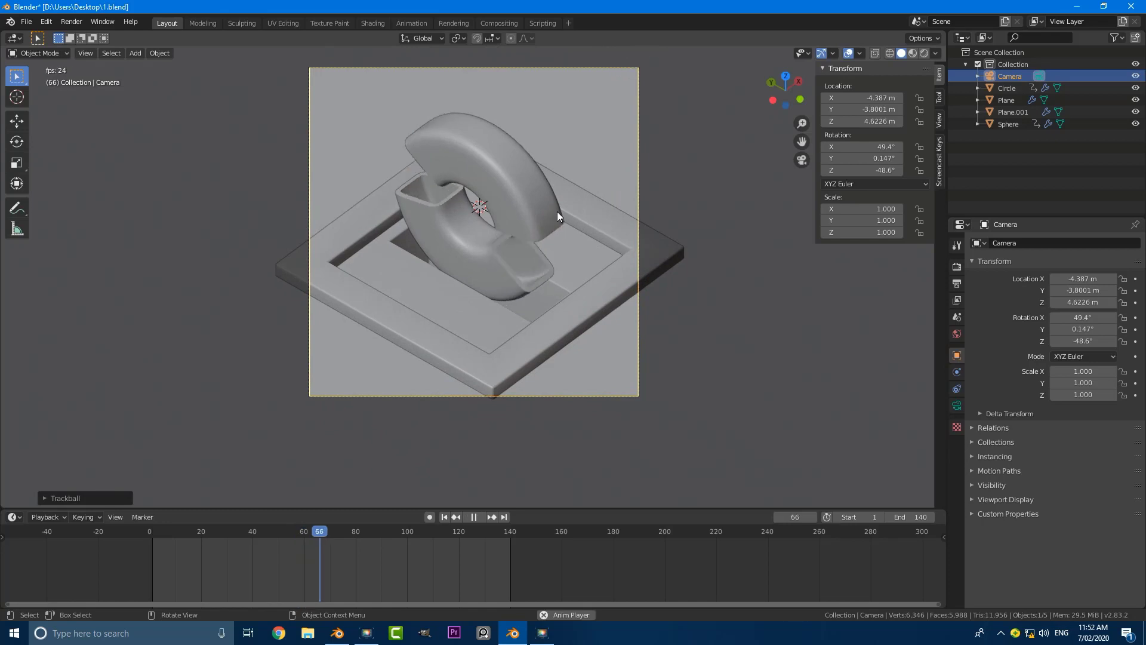